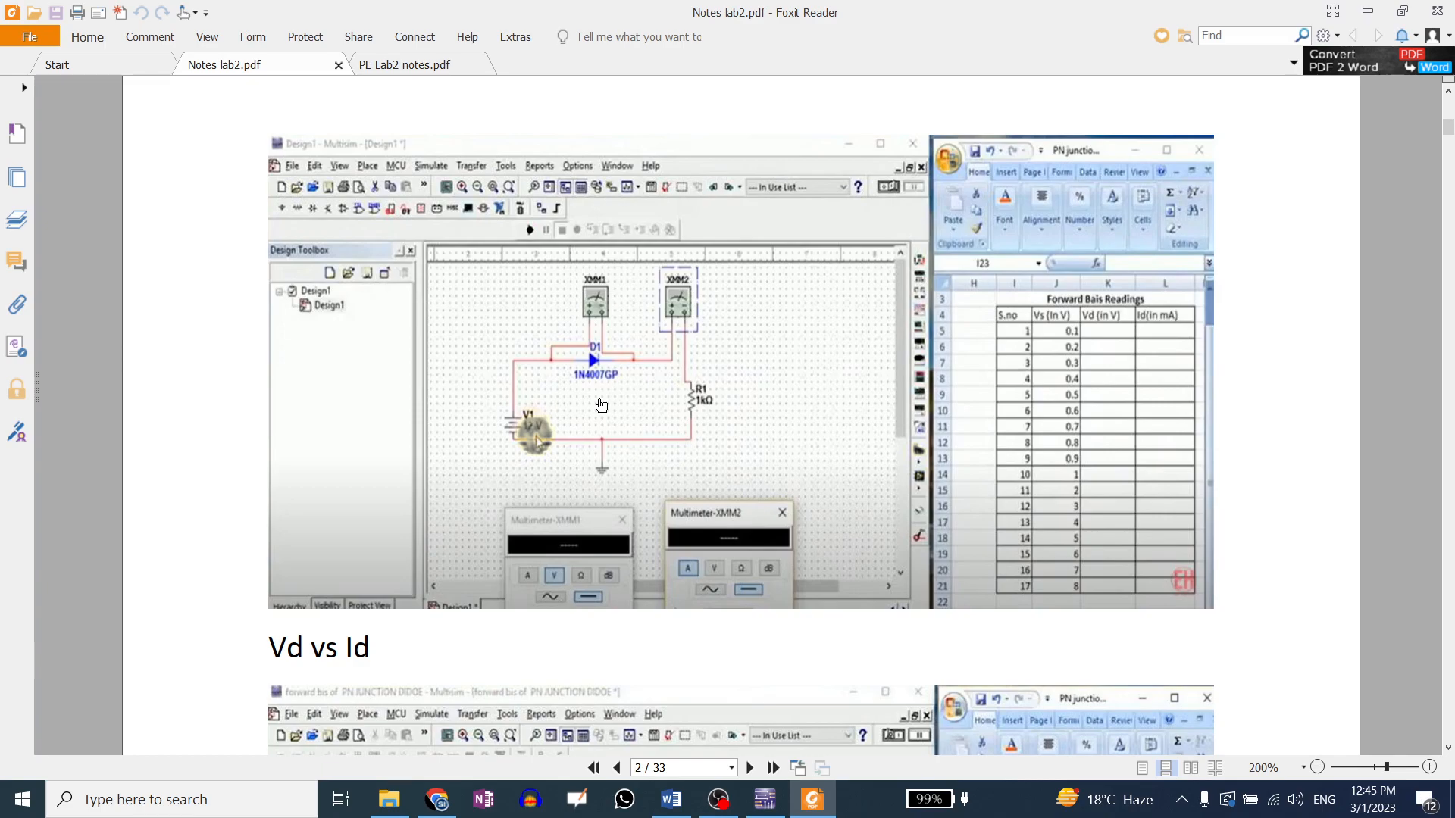
pyautogui.scroll(-2, 625, 424)
pyautogui.scroll(2, 625, 425)
pyautogui.scroll(-5, 672, 400)
pyautogui.scroll(4, 616, 417)
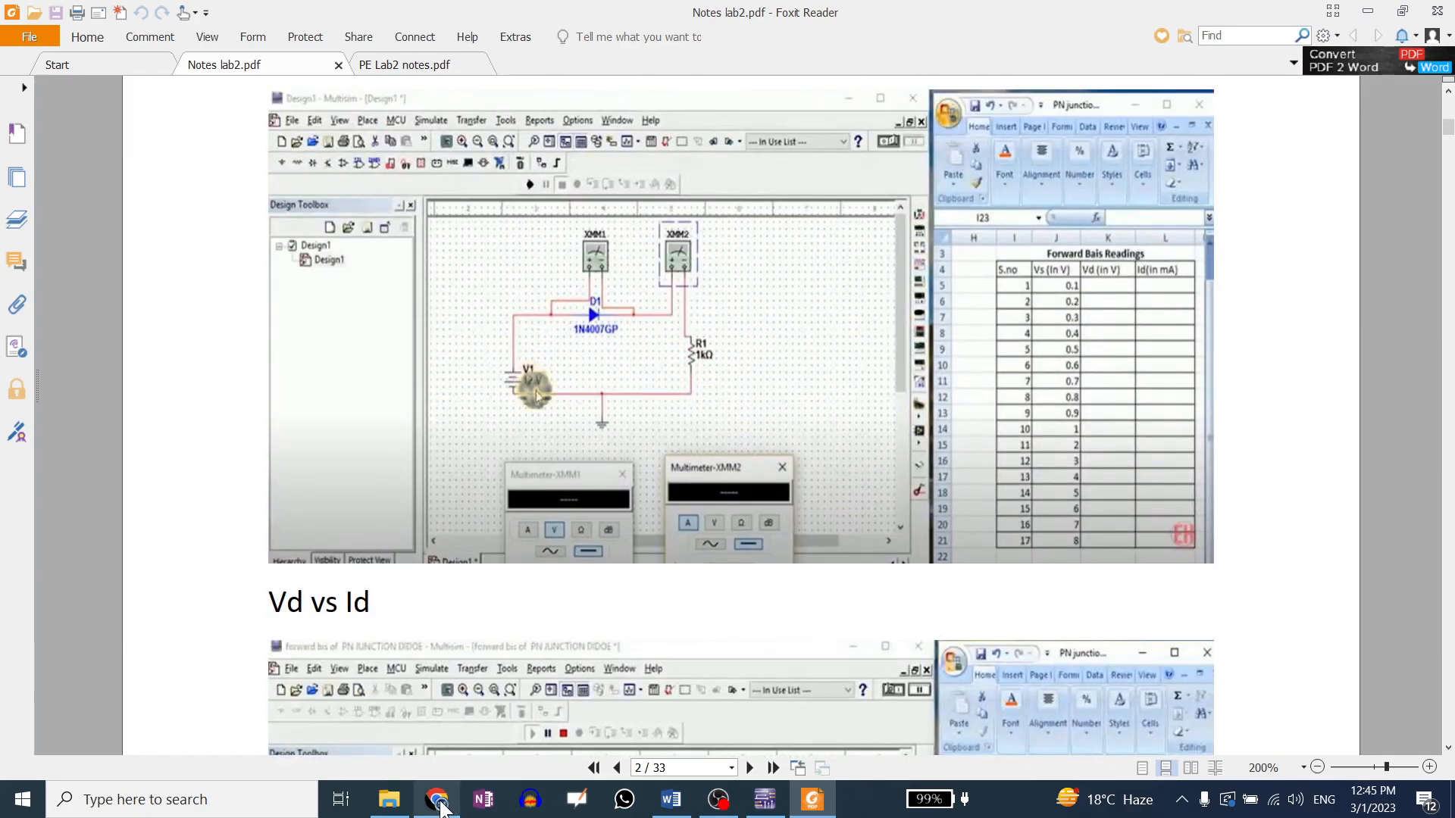
# - Open the Multisim design "Design0 DC sweep 1N4001 table VI CRO" from the "lab2 - upload2" folder
pyautogui.click(389, 800)
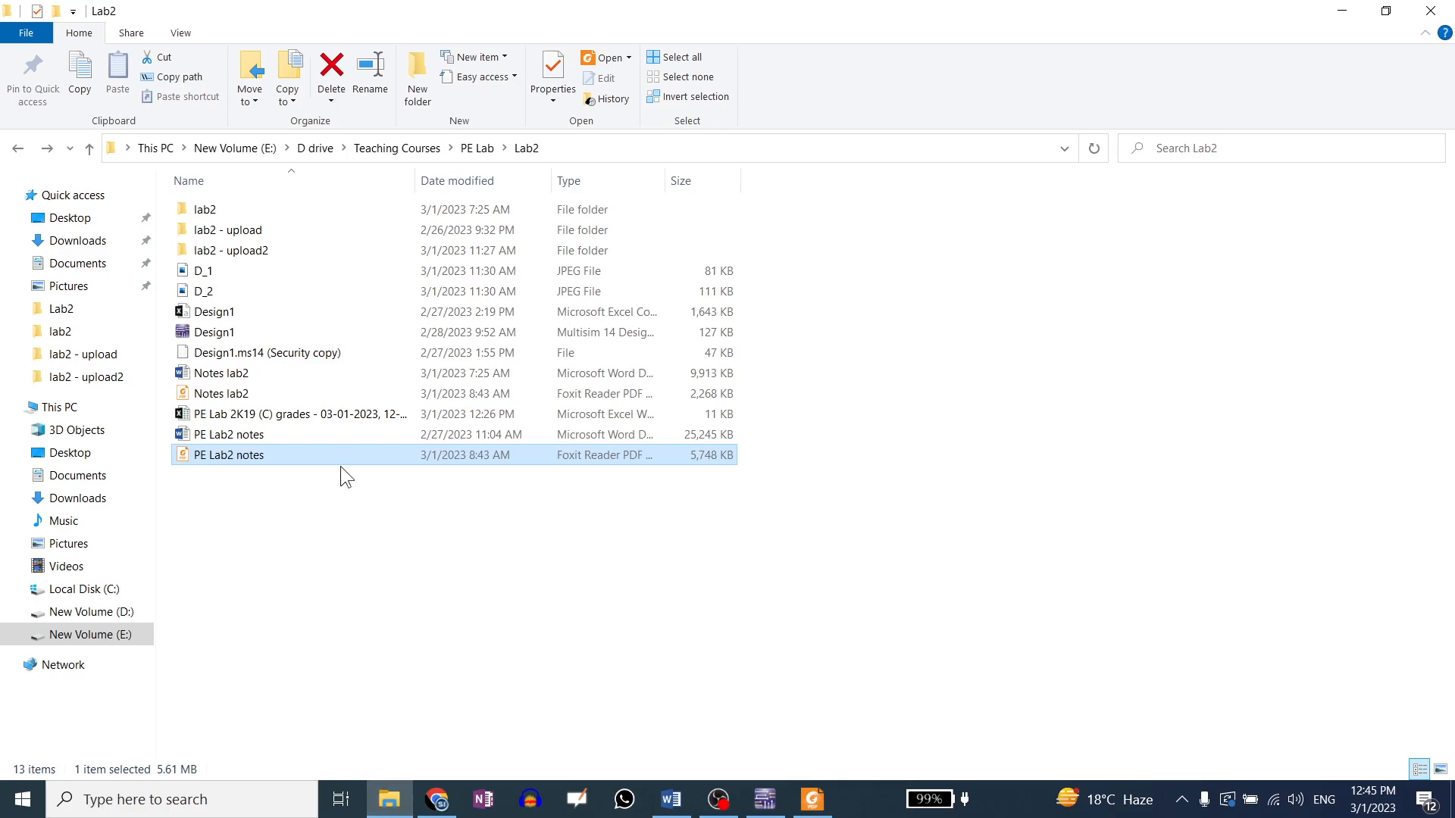
pyautogui.doubleClick(212, 250)
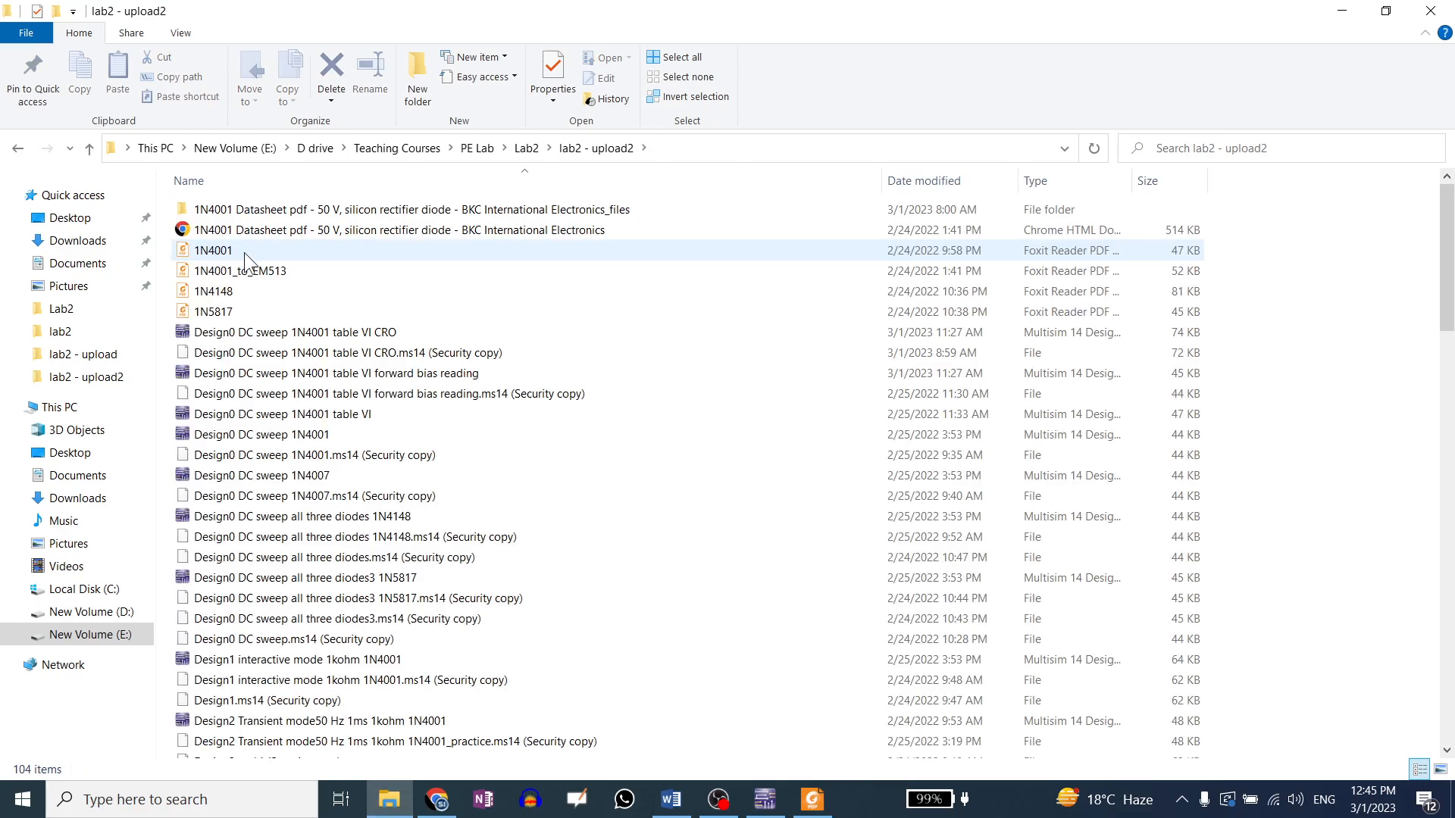
pyautogui.doubleClick(263, 339)
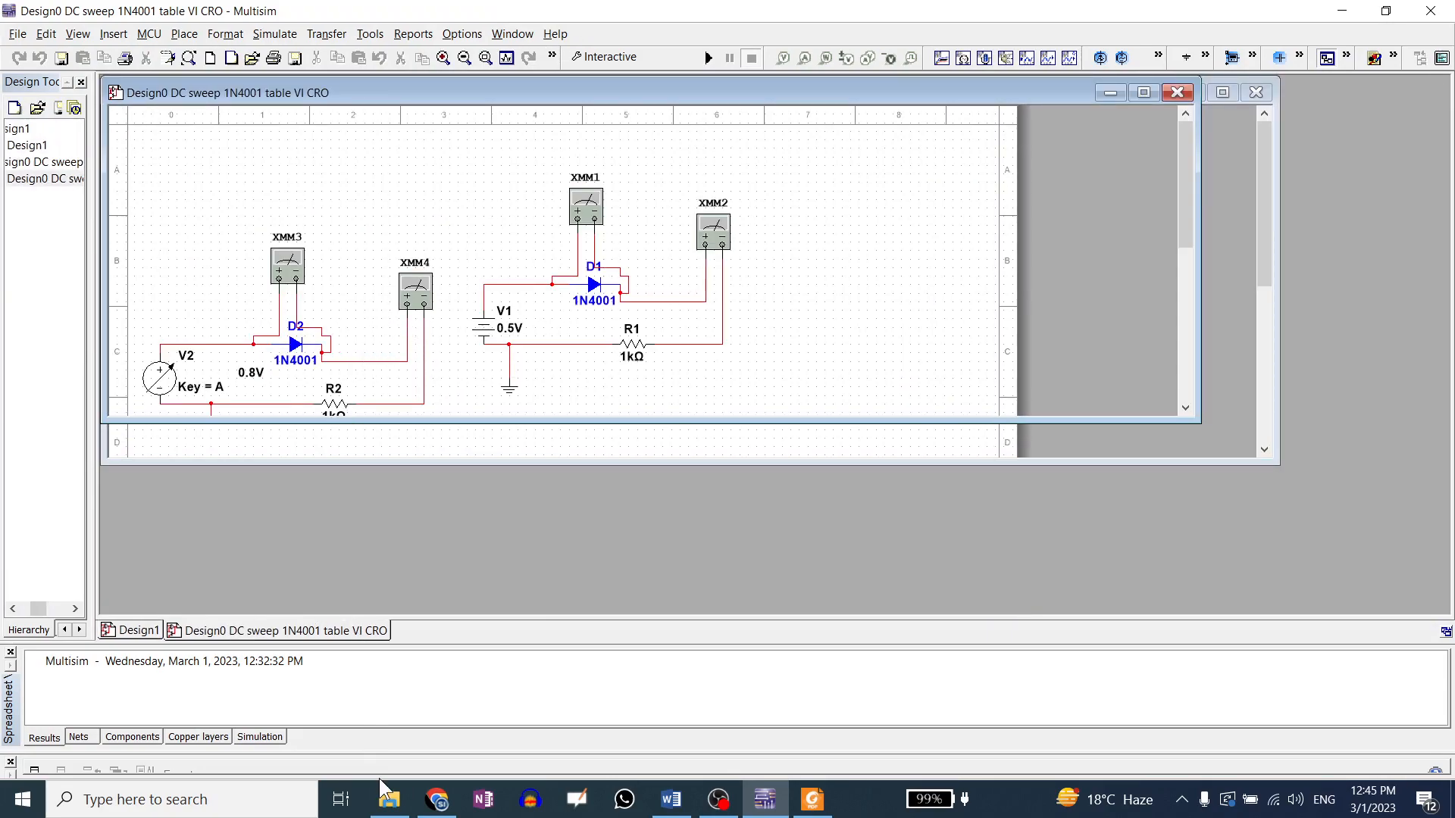
pyautogui.click(389, 799)
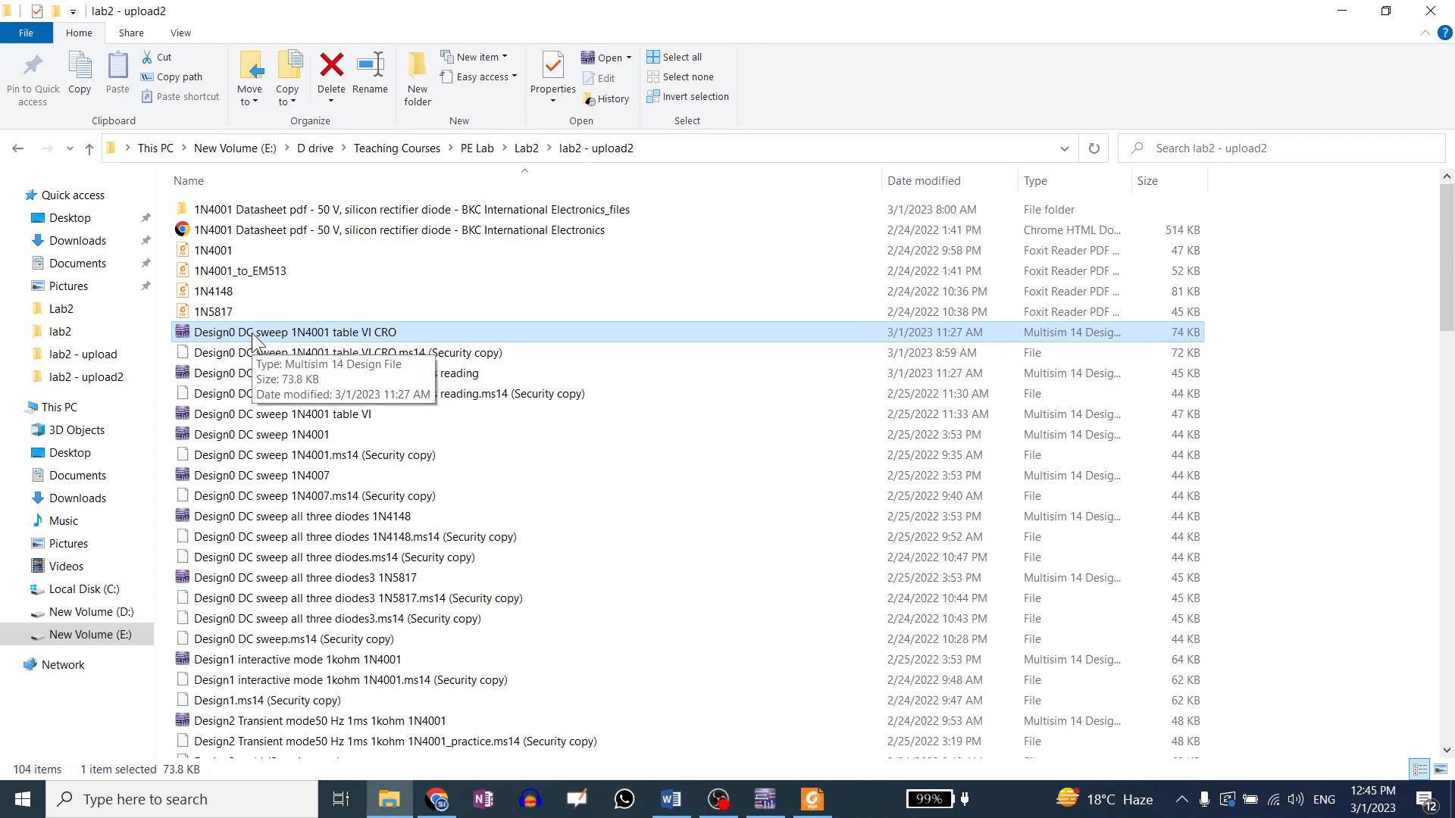
pyautogui.click(764, 799)
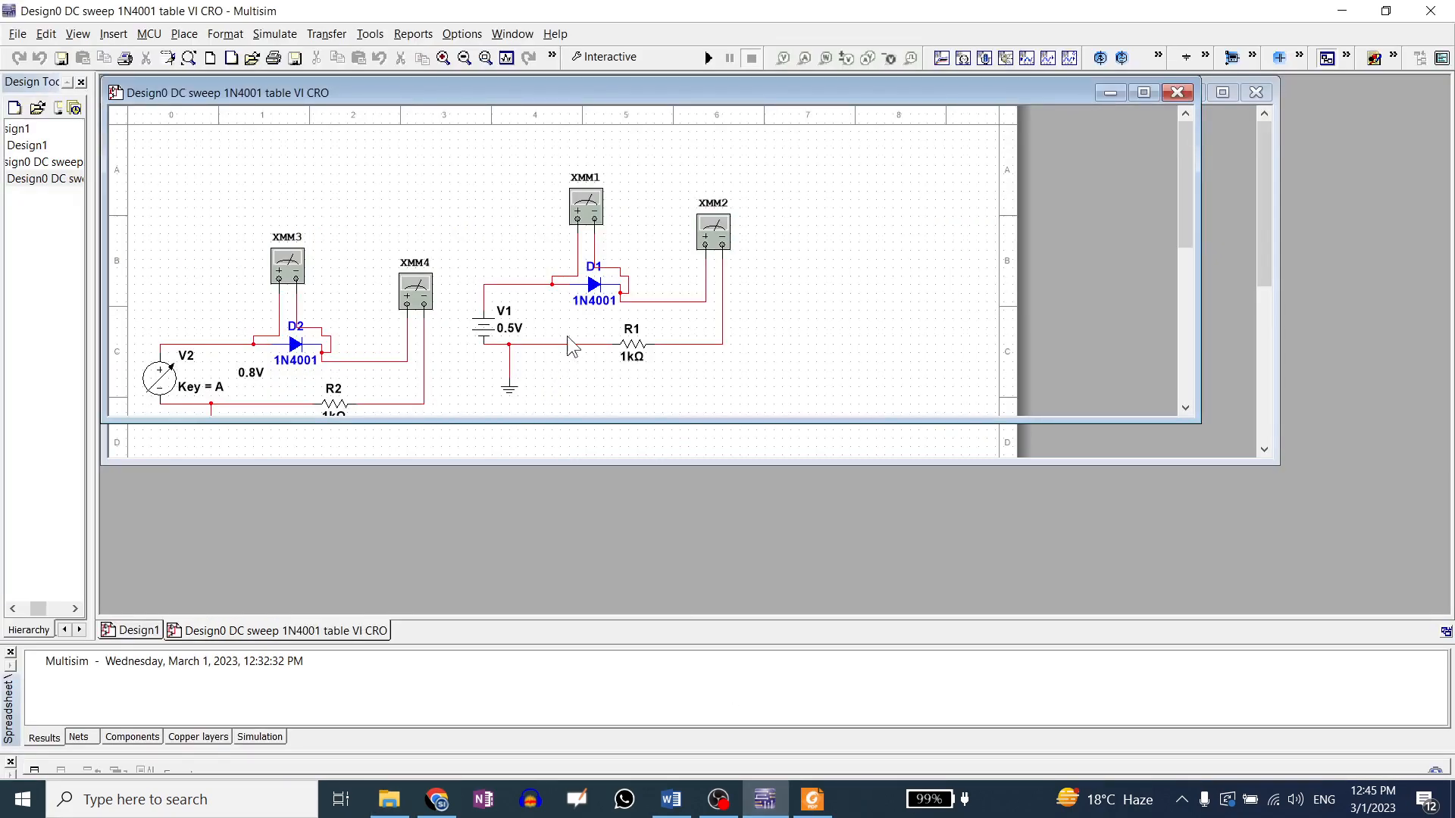
# - Maximize the design's window in the workspace and enlarge the view of the two 1N4001 diode circuits
pyautogui.click(1143, 92)
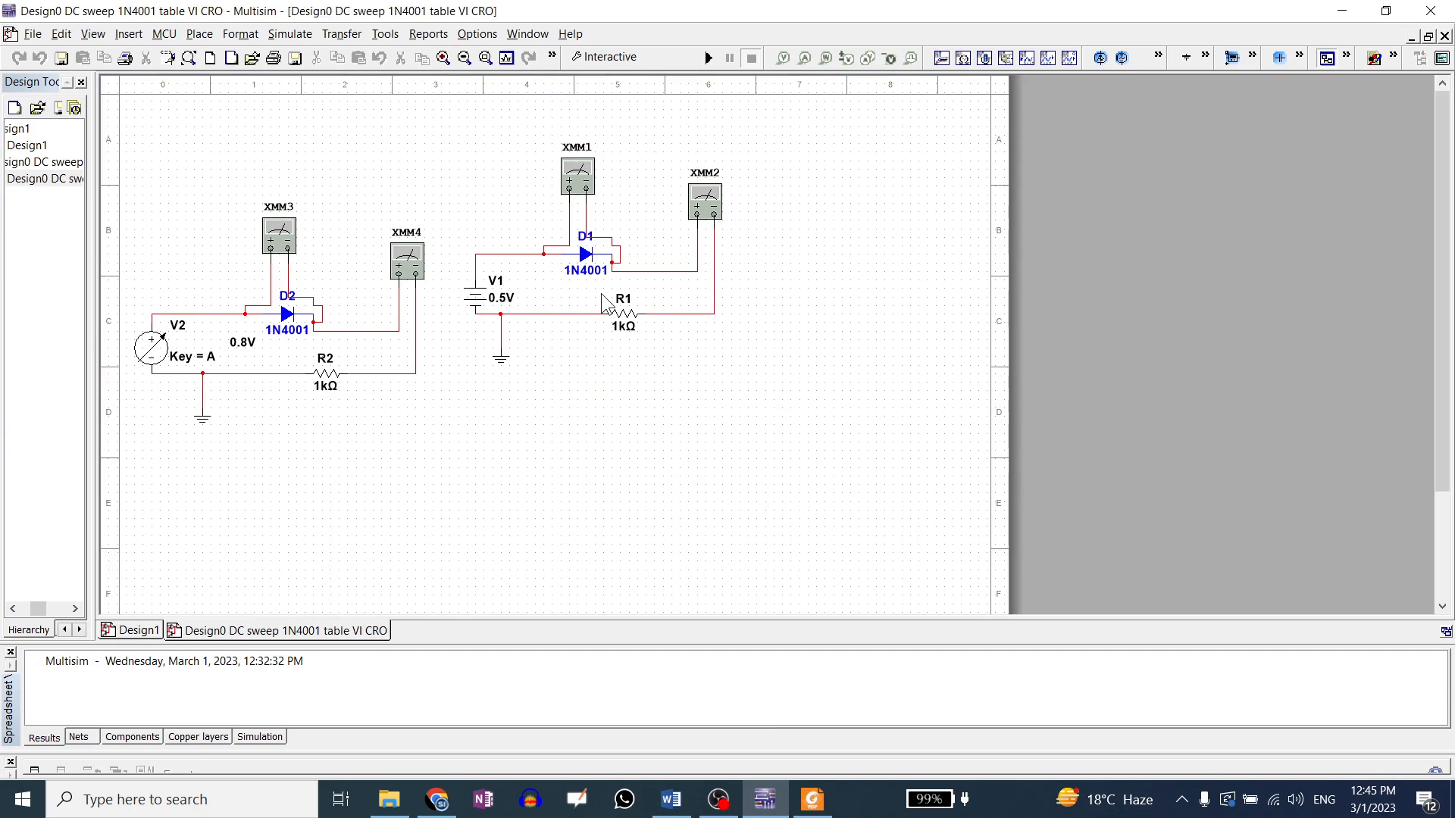
pyautogui.scroll(-1, 656, 493)
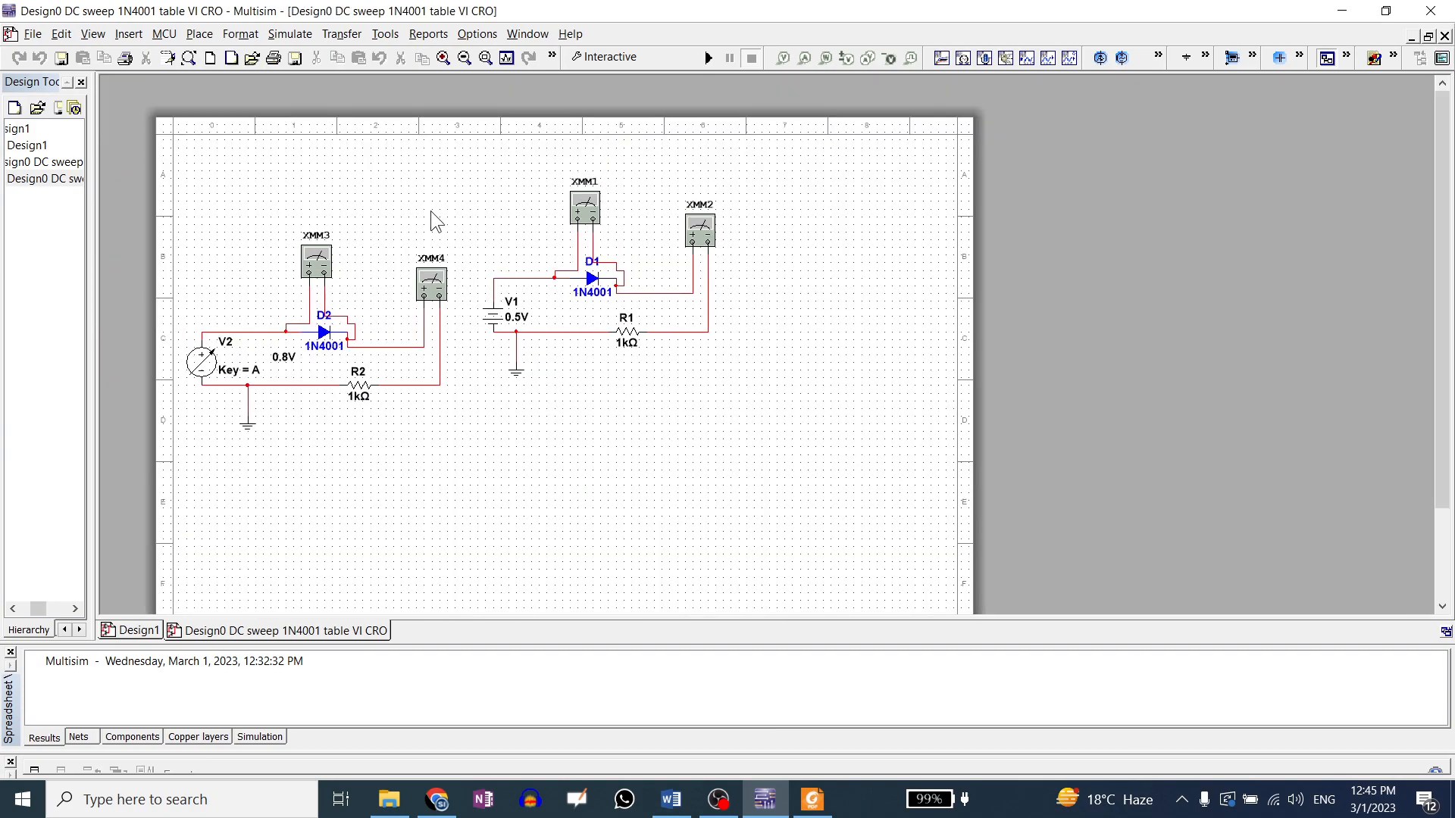
pyautogui.scroll(5, 401, 215)
pyautogui.scroll(-4, 875, 212)
pyautogui.scroll(4, 524, 212)
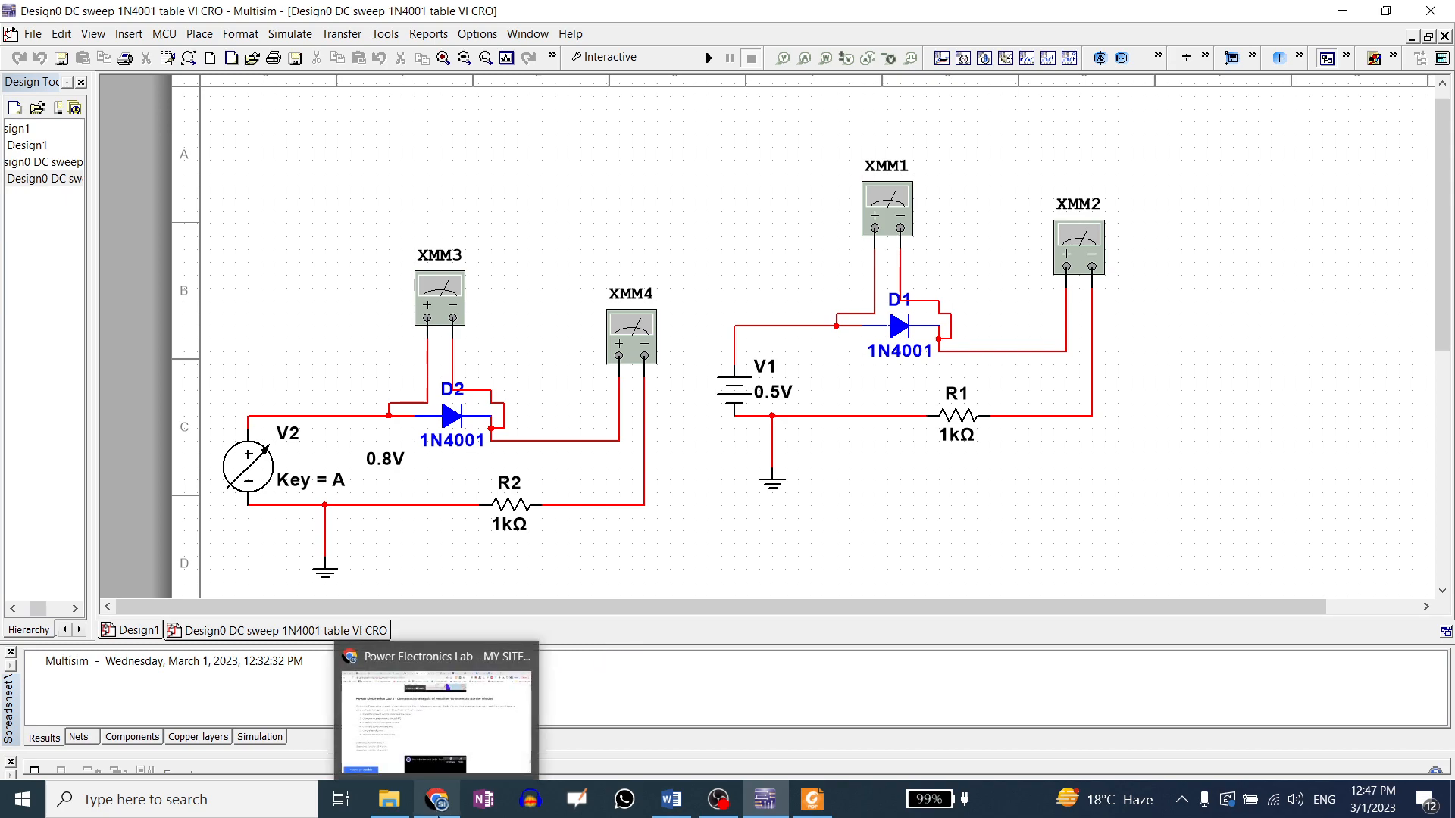
# - Switch to Chrome and open datasheetcatalog.com in a new tab
pyautogui.click(437, 800)
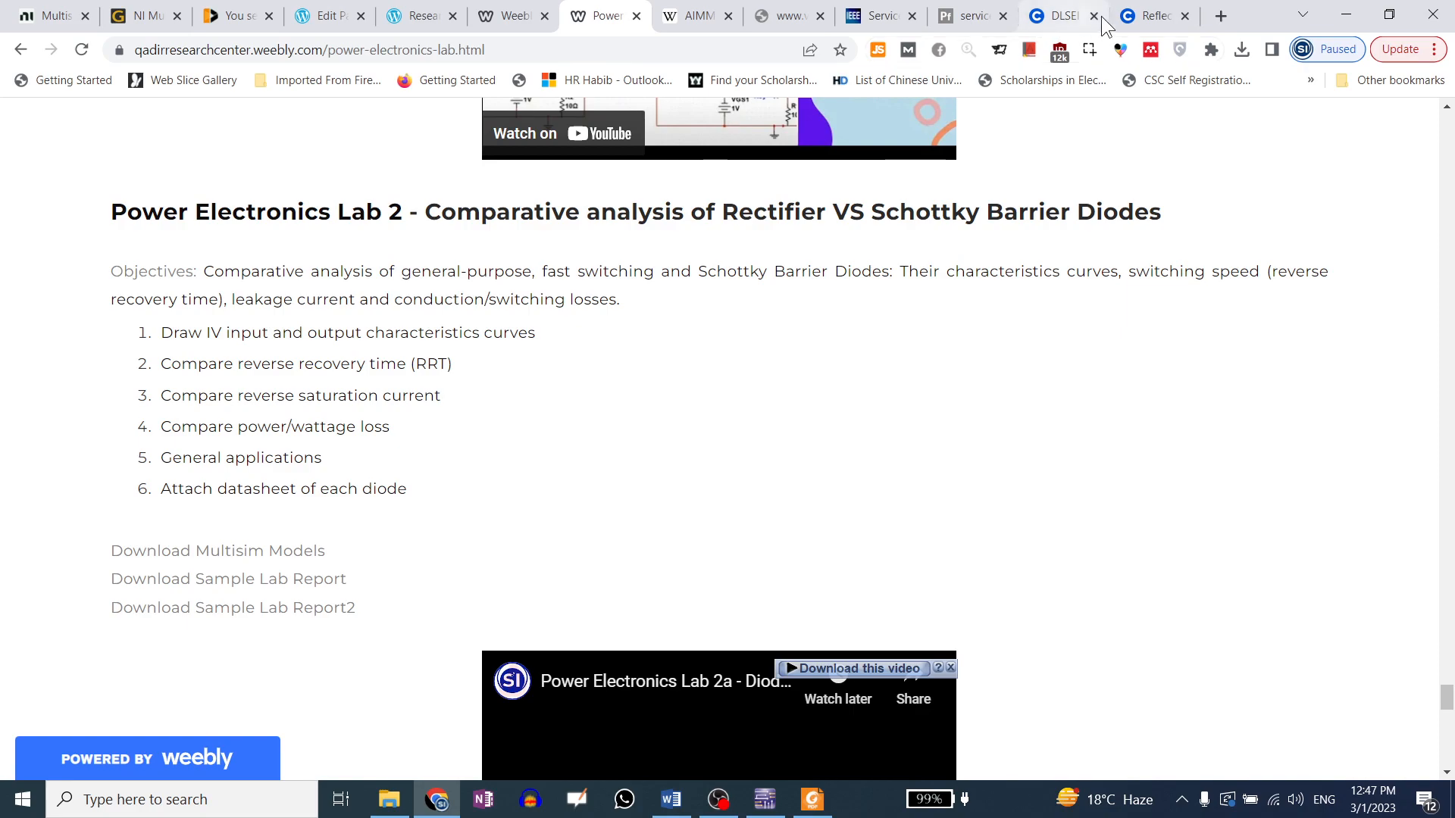
pyautogui.click(1221, 16)
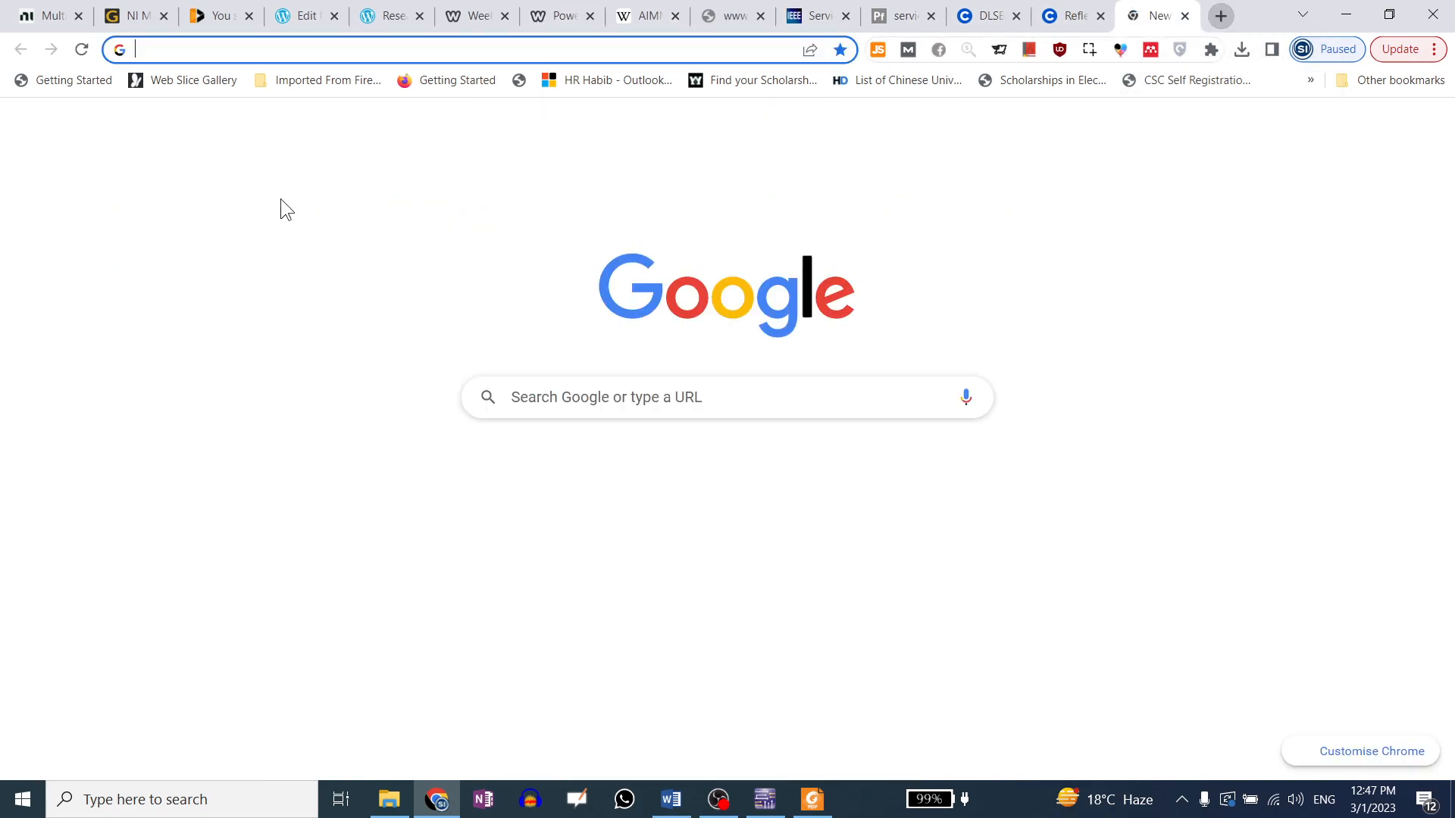
pyautogui.write('data')
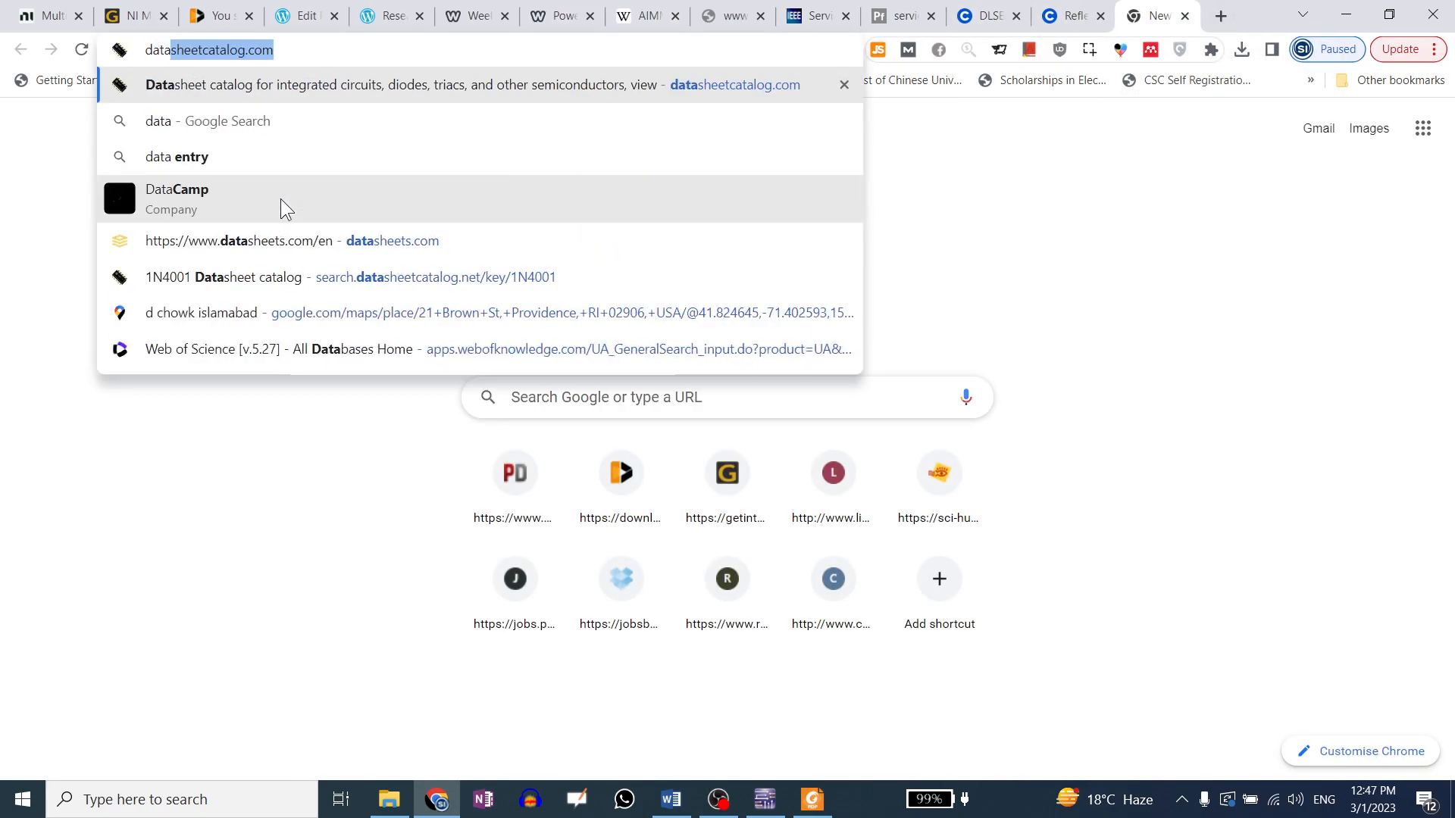
pyautogui.press('Return')
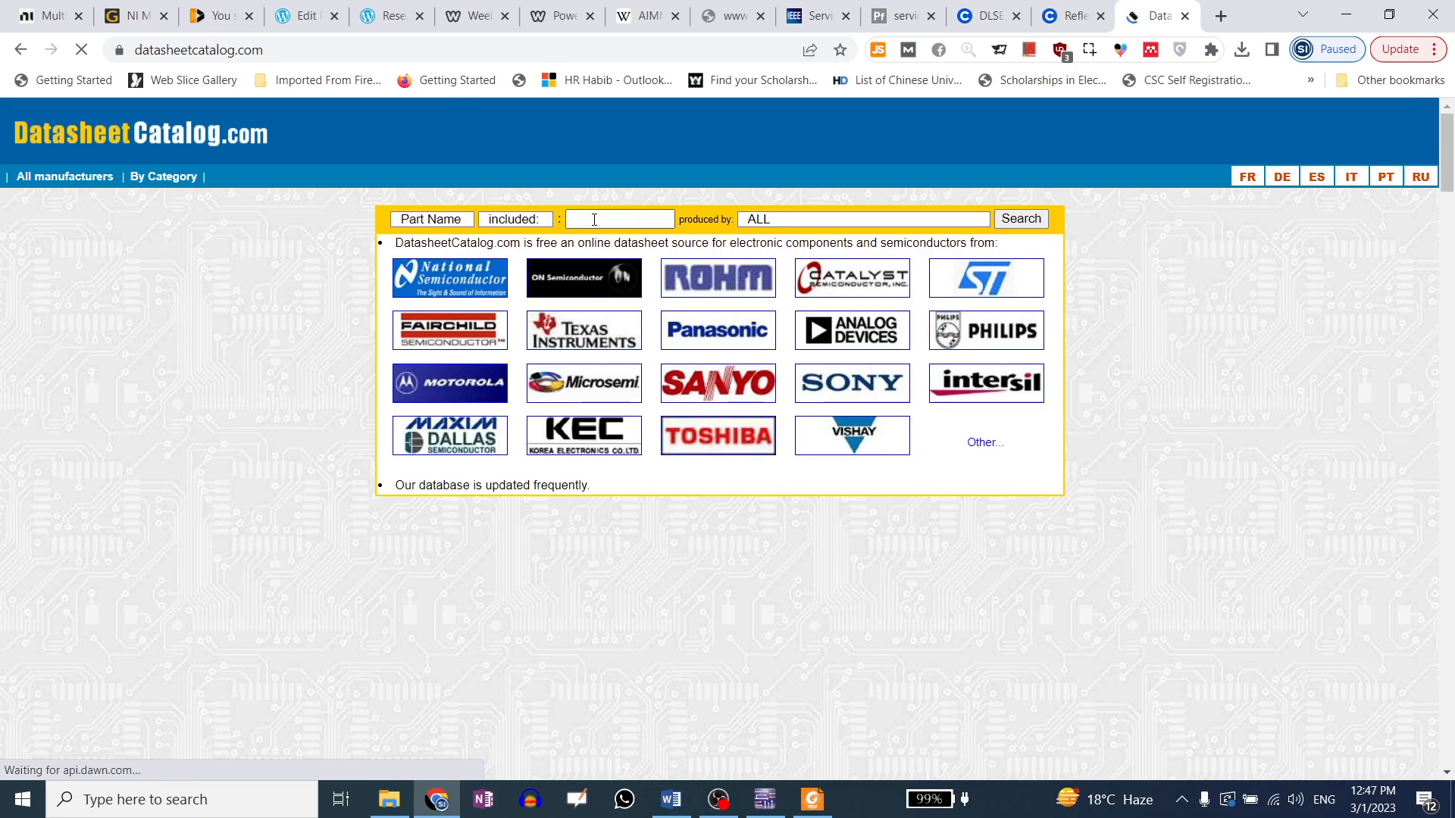
# - Search the datasheet catalog for part name 1N4002 and open the Fairchild Semiconductor result
pyautogui.click(622, 219)
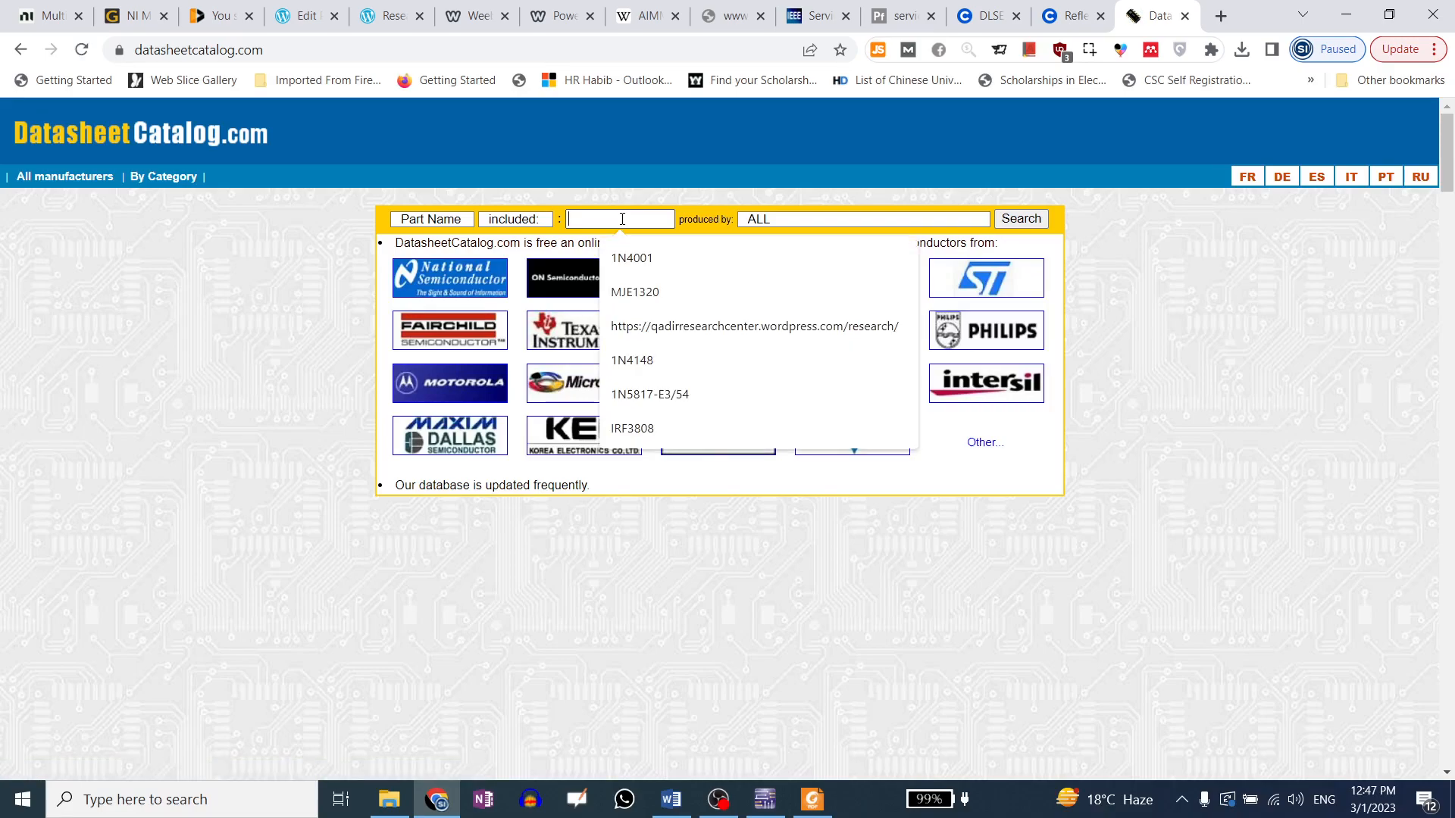
pyautogui.click(634, 257)
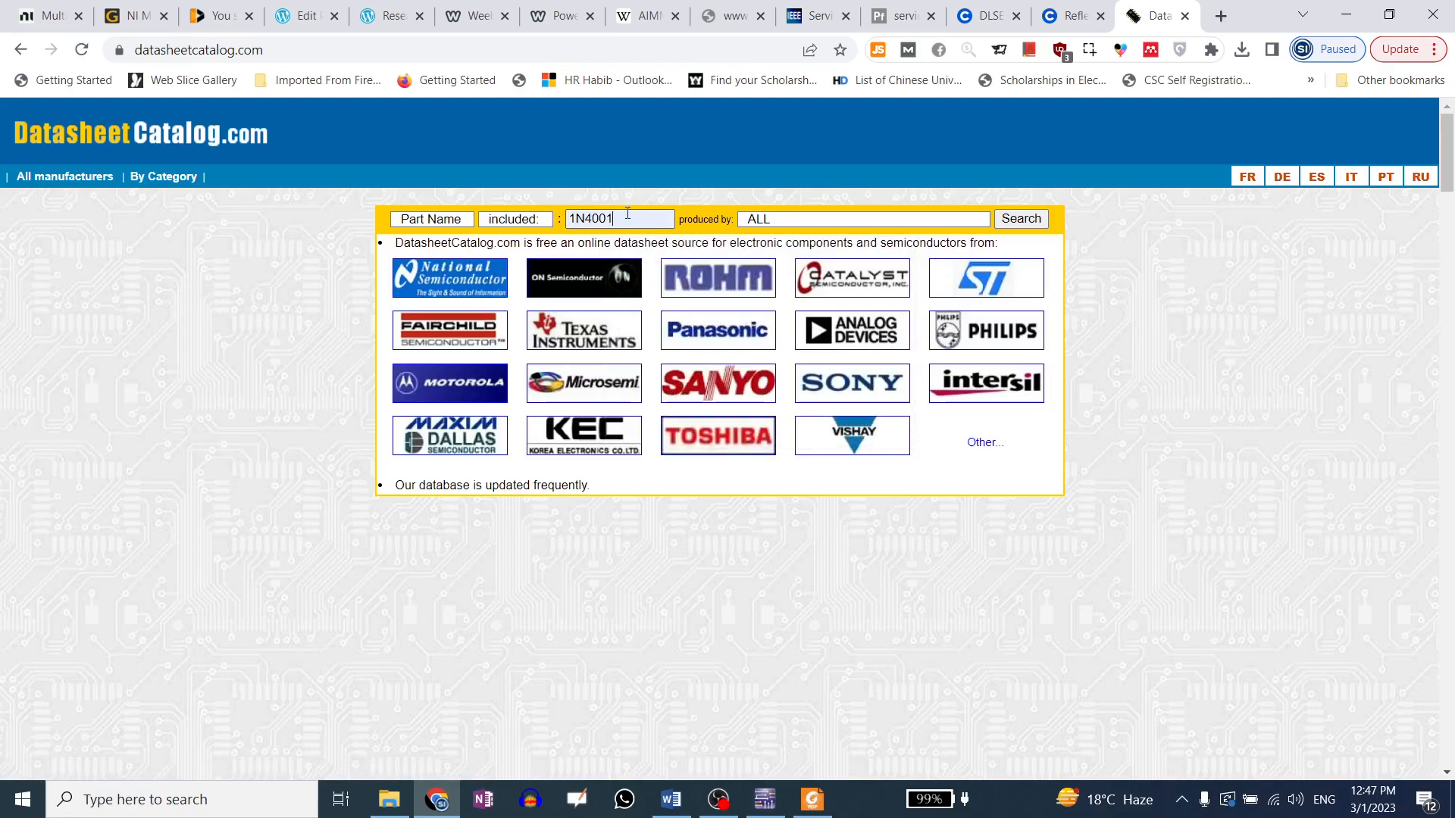
pyautogui.press('BackSpace')
pyautogui.write('2')
pyautogui.press('Return')
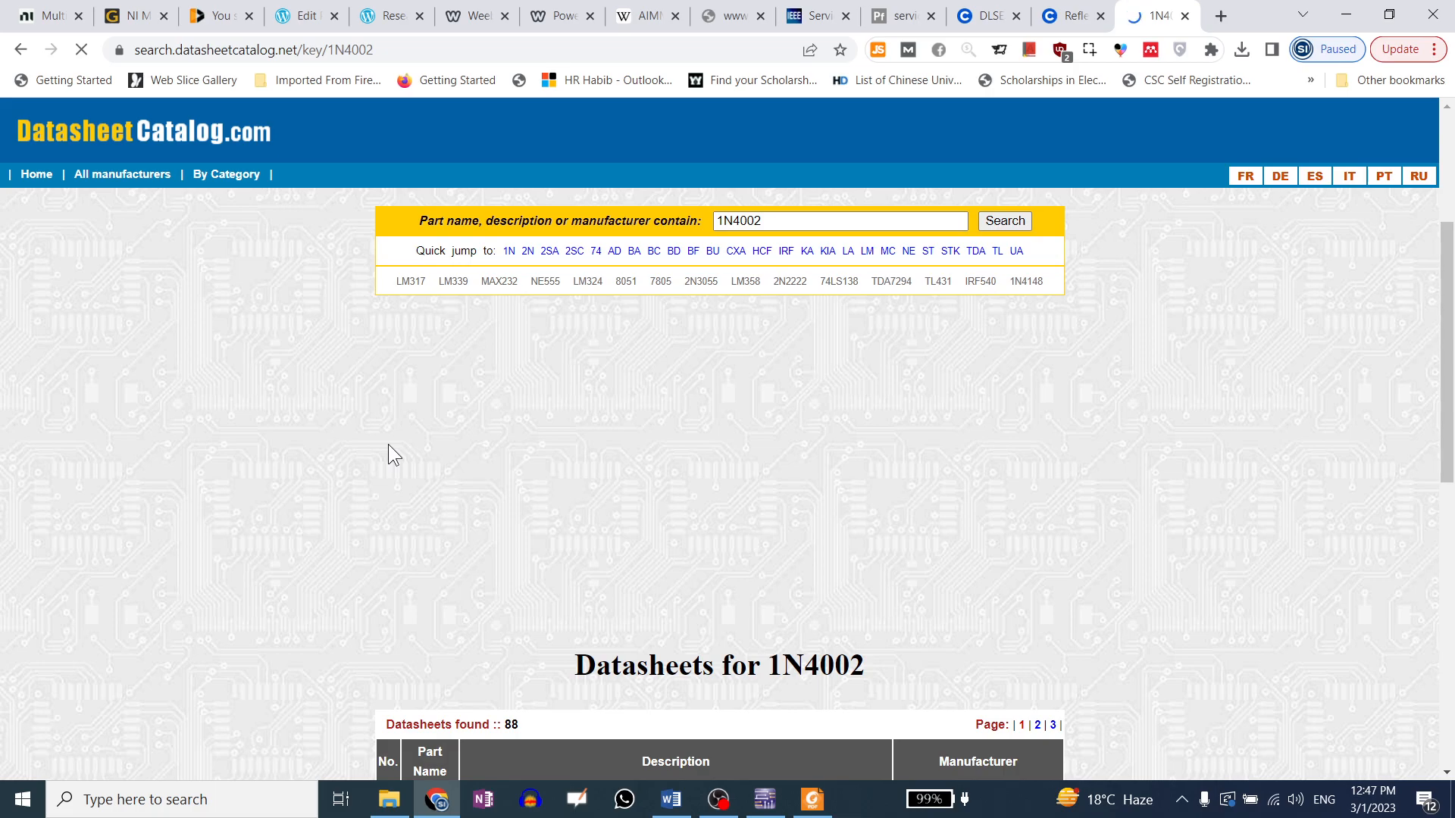
pyautogui.scroll(-7, 388, 444)
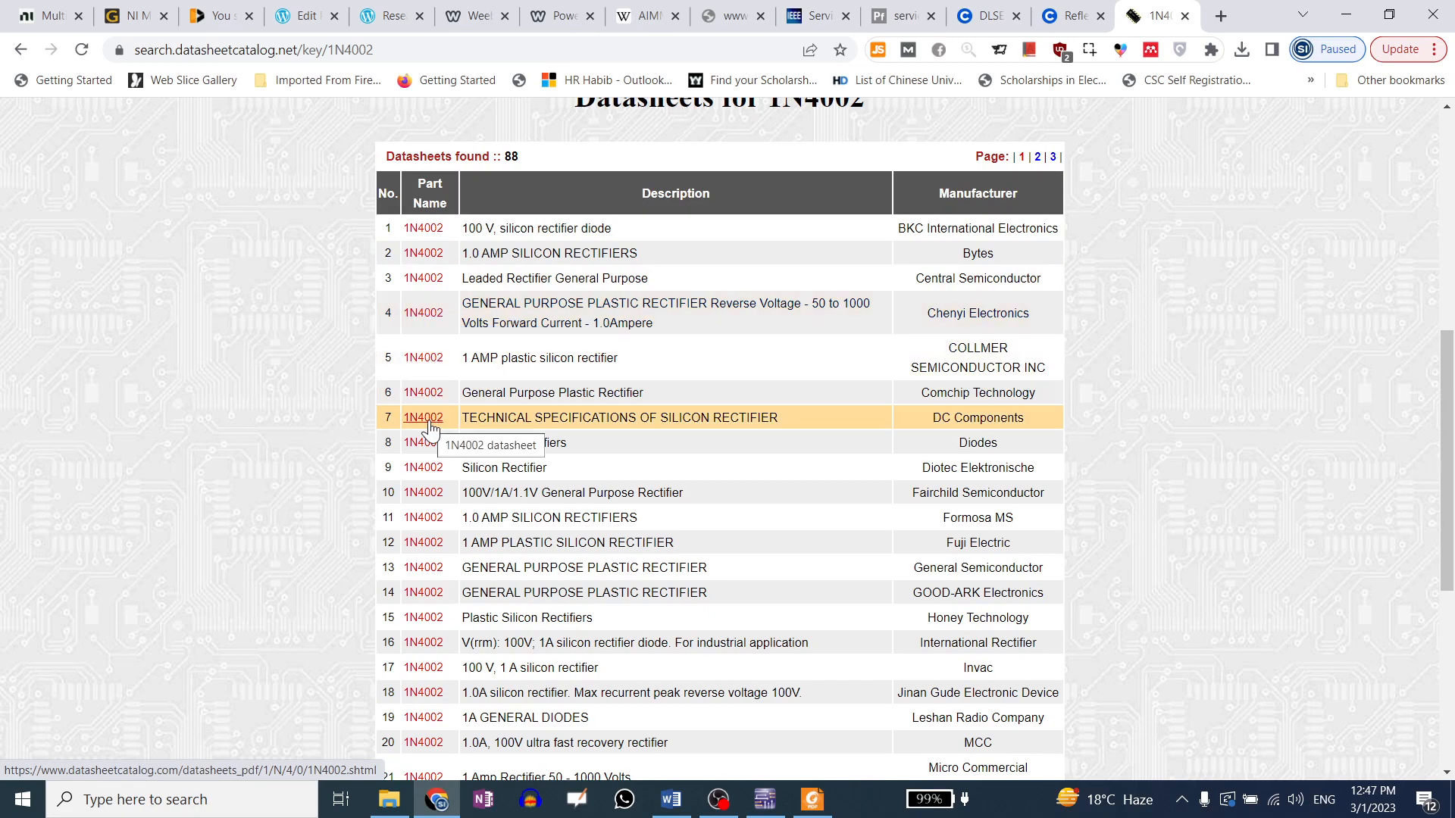
pyautogui.click(422, 502)
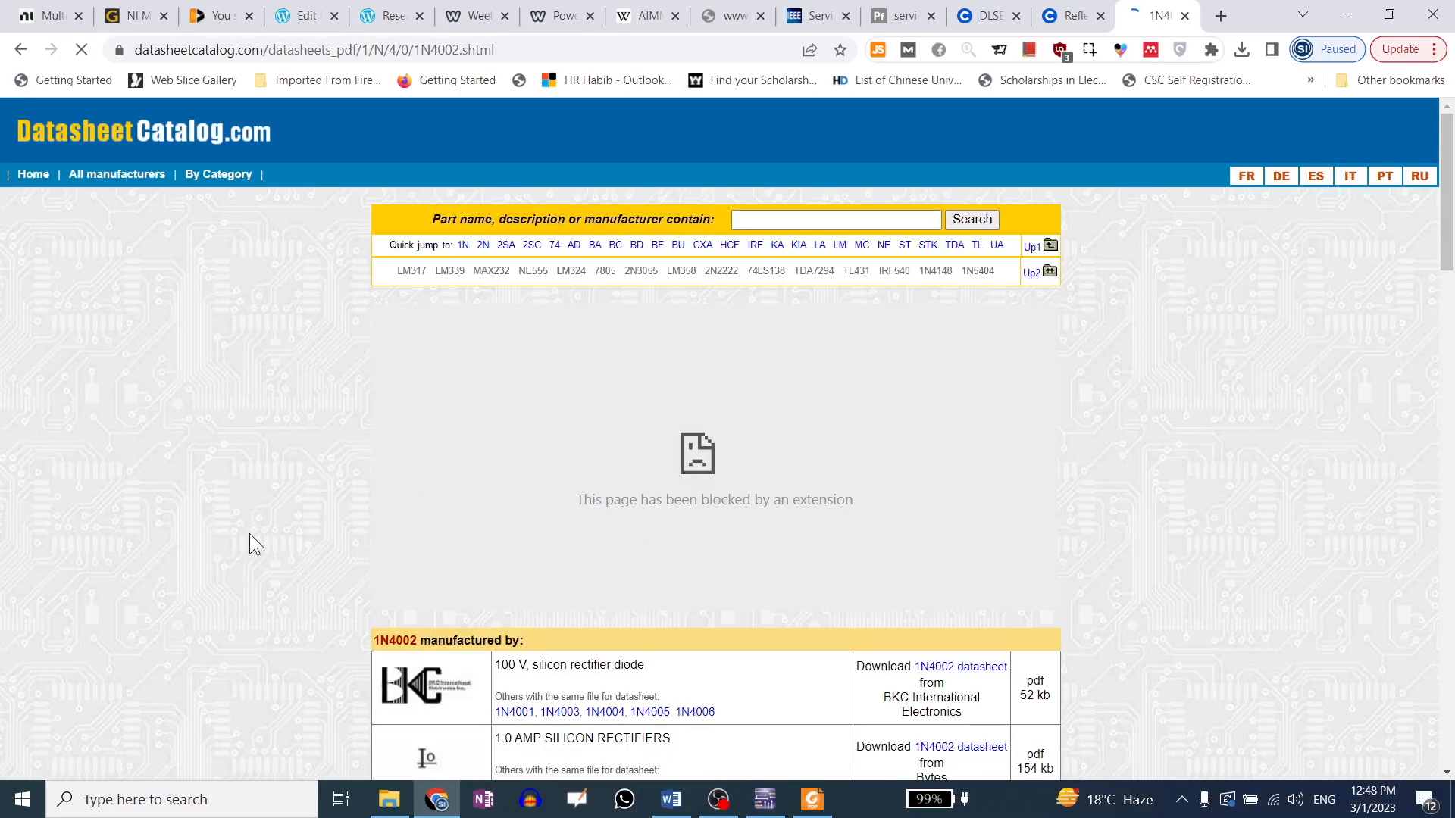
# - Download the 1N4002 datasheet PDF from Fairchild Semiconductor and open it in Foxit Reader
pyautogui.scroll(-3, 249, 533)
pyautogui.scroll(-5, 250, 533)
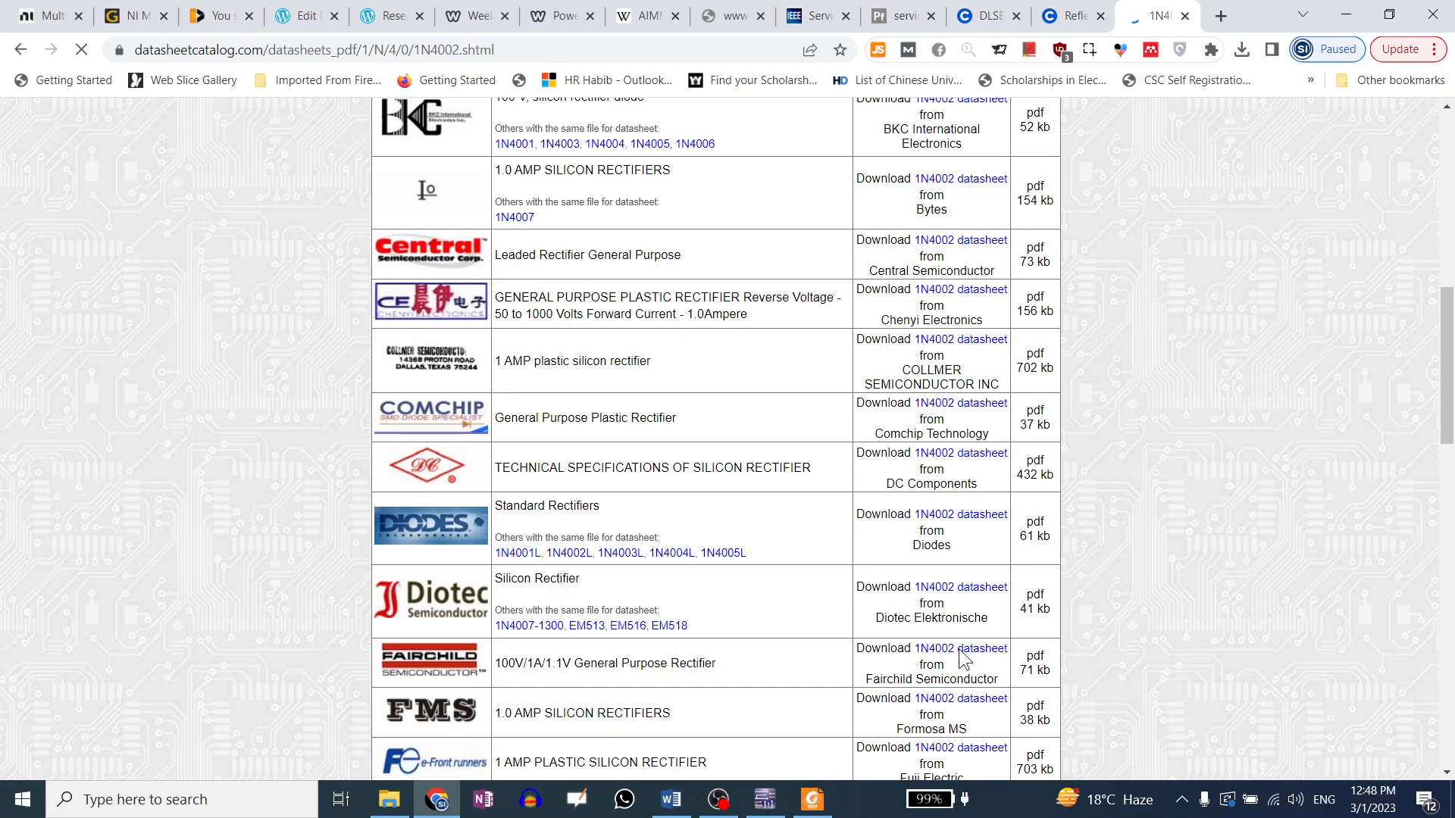
pyautogui.scroll(-2, 964, 656)
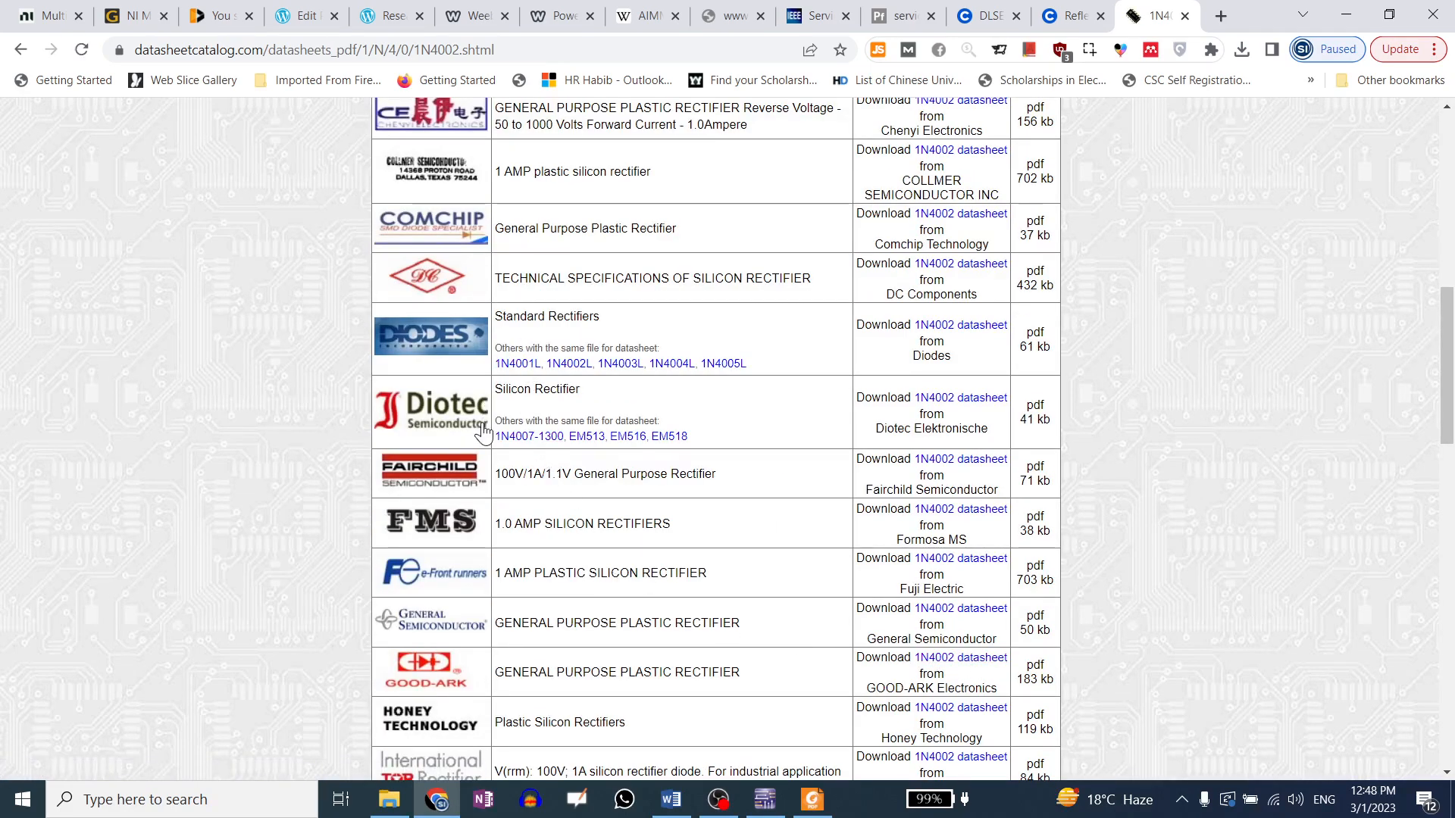
pyautogui.scroll(-3, 515, 644)
pyautogui.scroll(5, 515, 644)
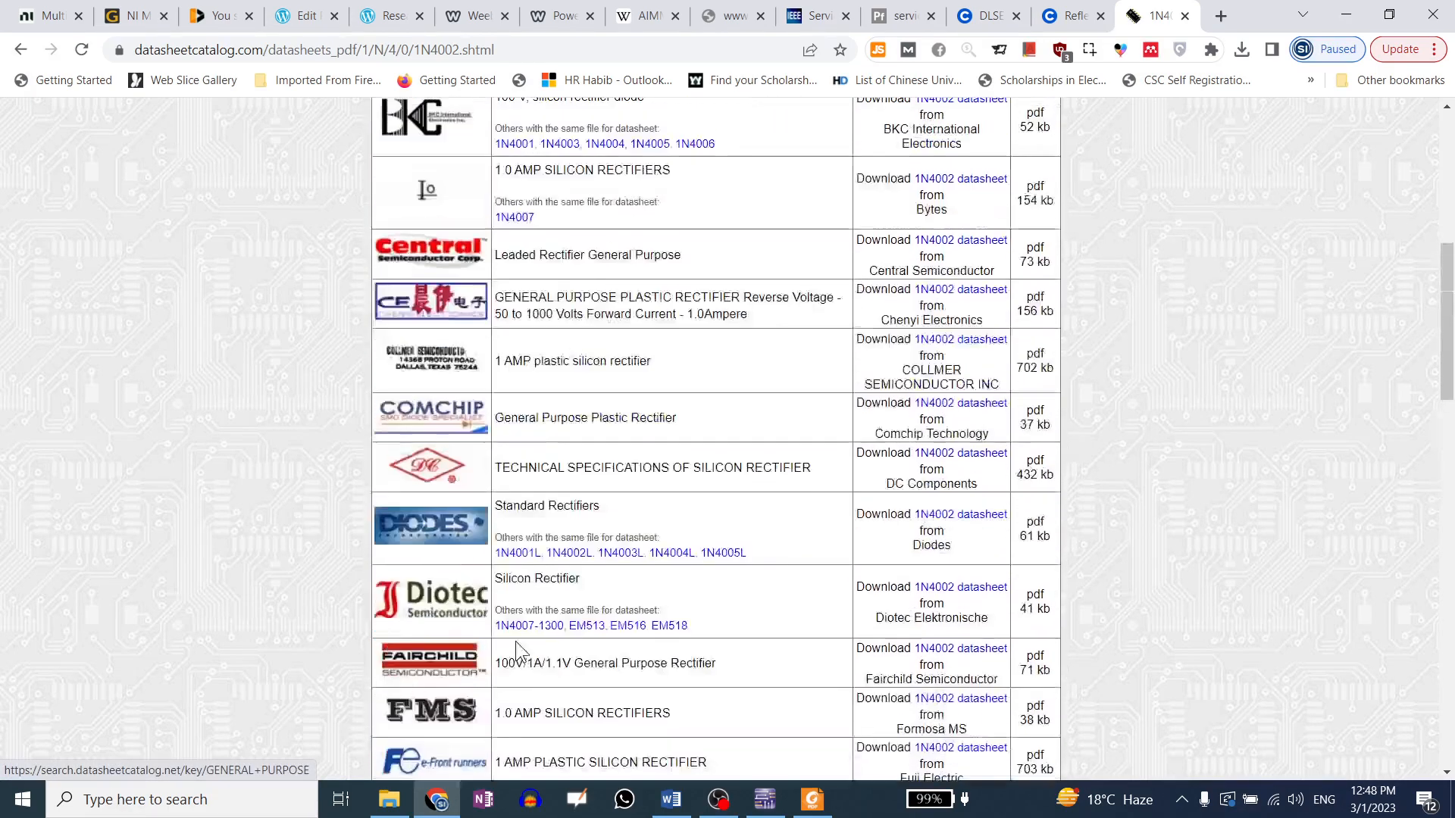
pyautogui.scroll(1, 500, 641)
pyautogui.scroll(-1, 513, 636)
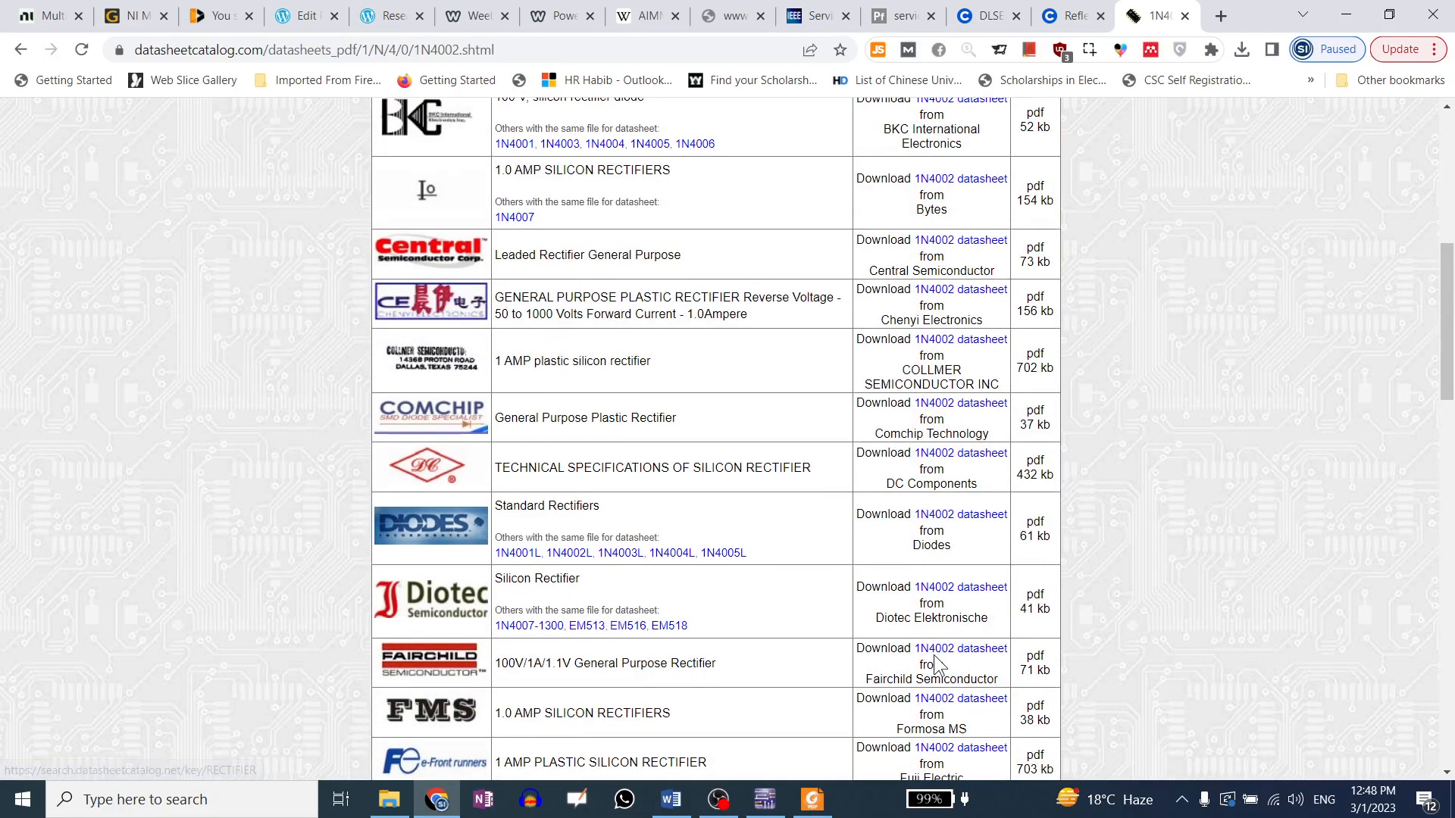
pyautogui.click(959, 649)
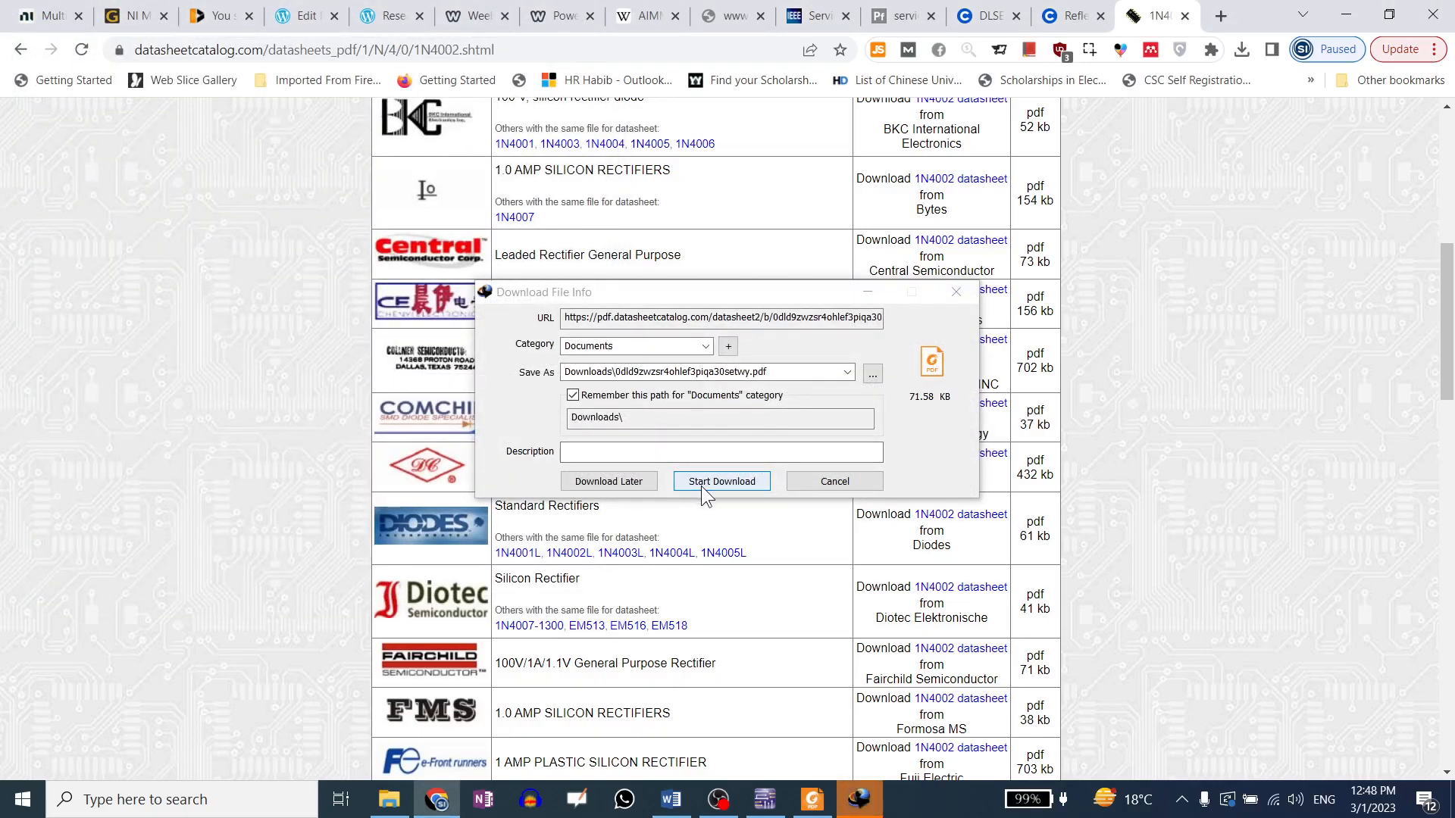
pyautogui.click(714, 483)
pyautogui.click(604, 458)
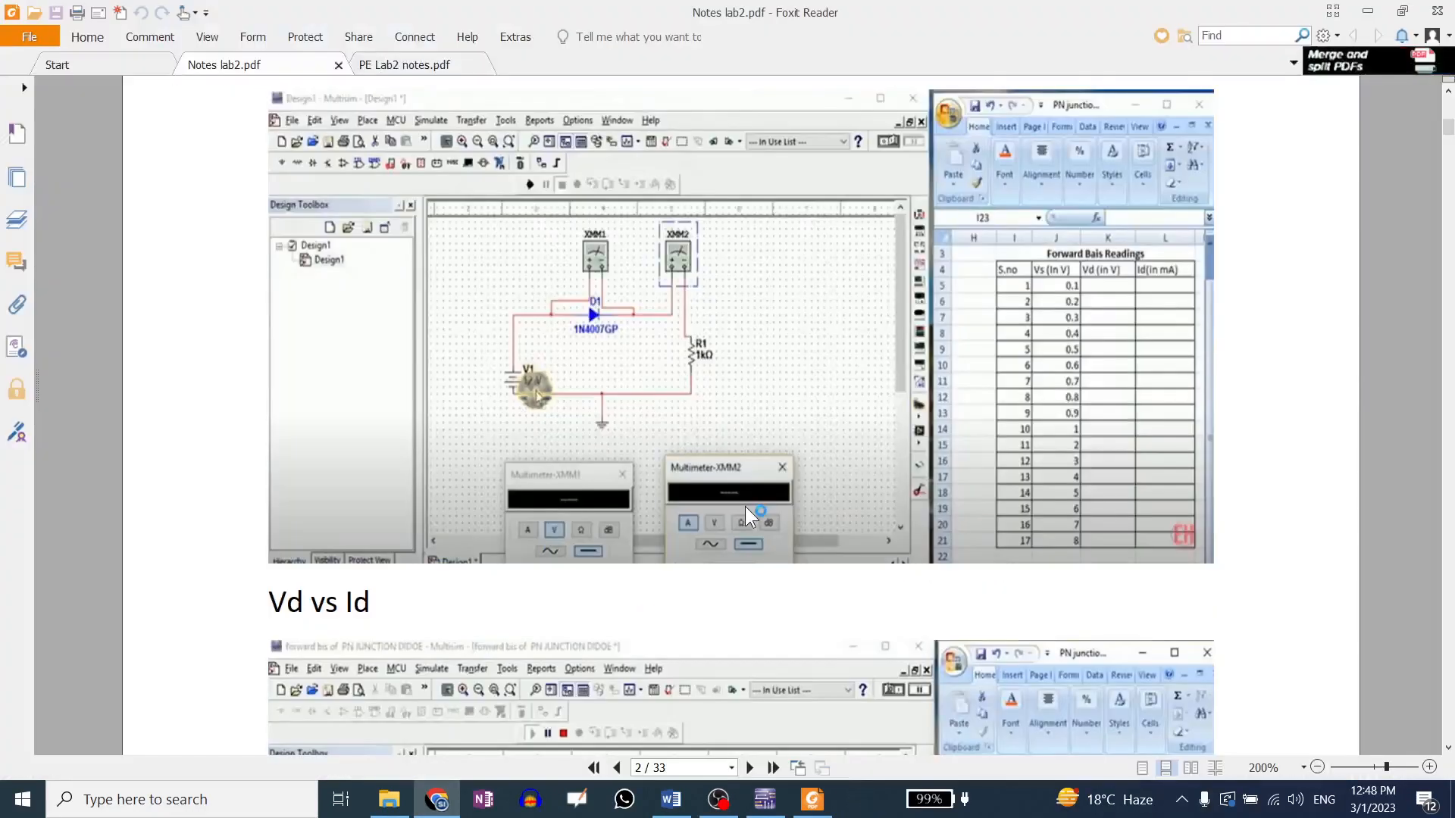
pyautogui.scroll(-3, 665, 428)
pyautogui.scroll(3, 667, 432)
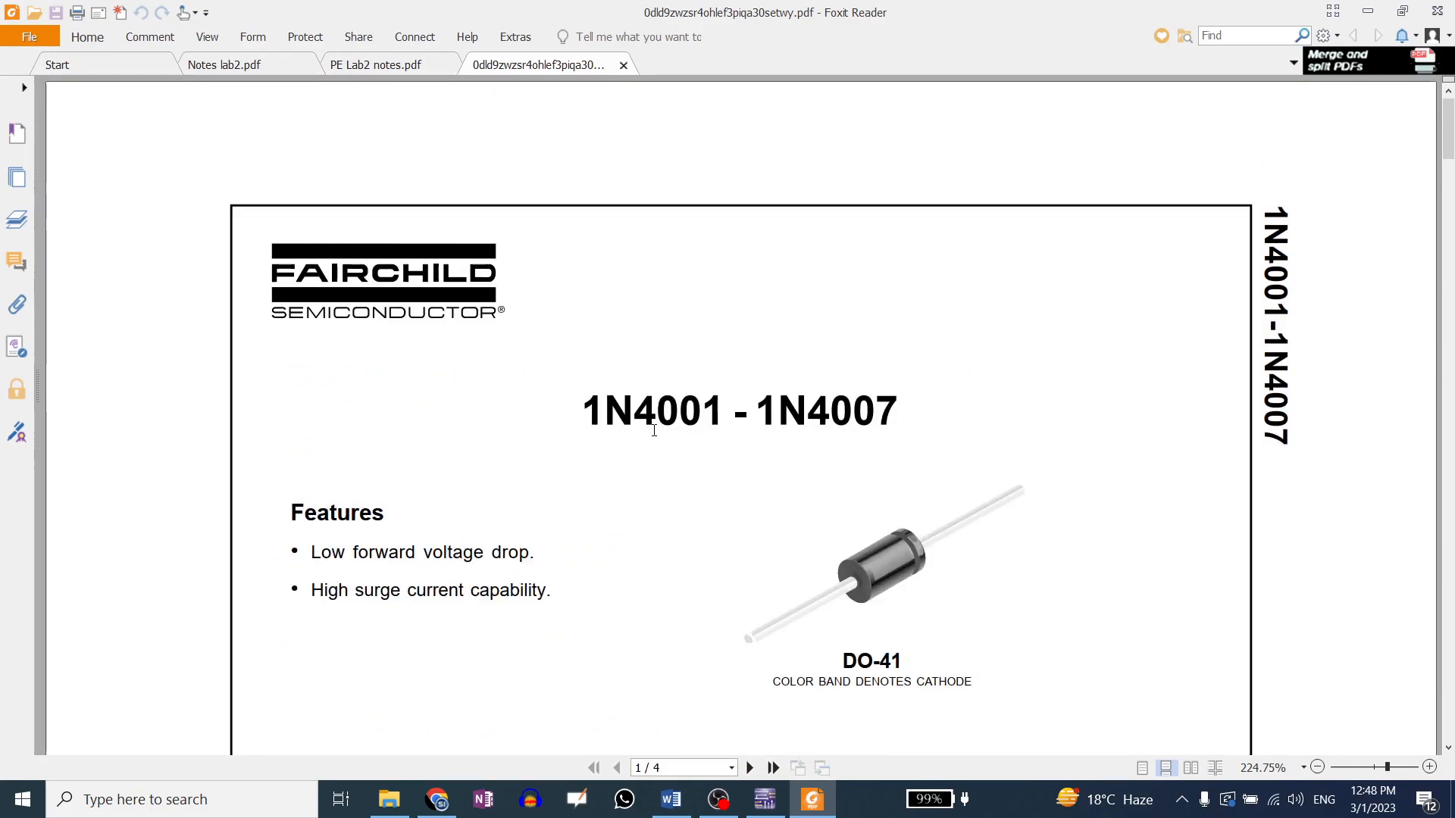
# - Examine the Features list on the first page of the 1N4001-1N4007 datasheet
pyautogui.scroll(-3, 653, 424)
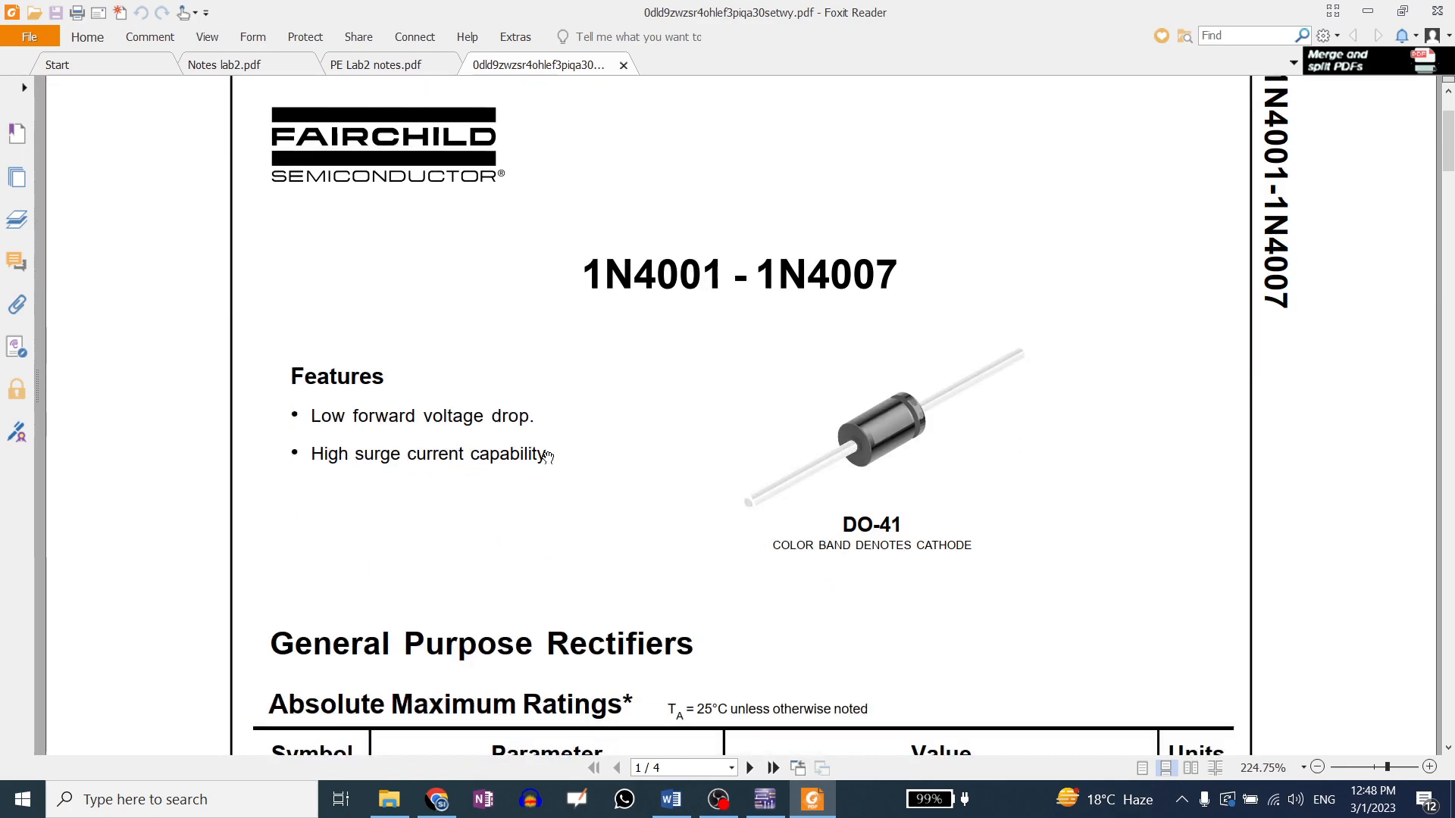
pyautogui.moveTo(547, 456); pyautogui.dragTo(303, 409)
pyautogui.click(313, 426)
pyautogui.scroll(-1, 296, 383)
pyautogui.scroll(3, 303, 413)
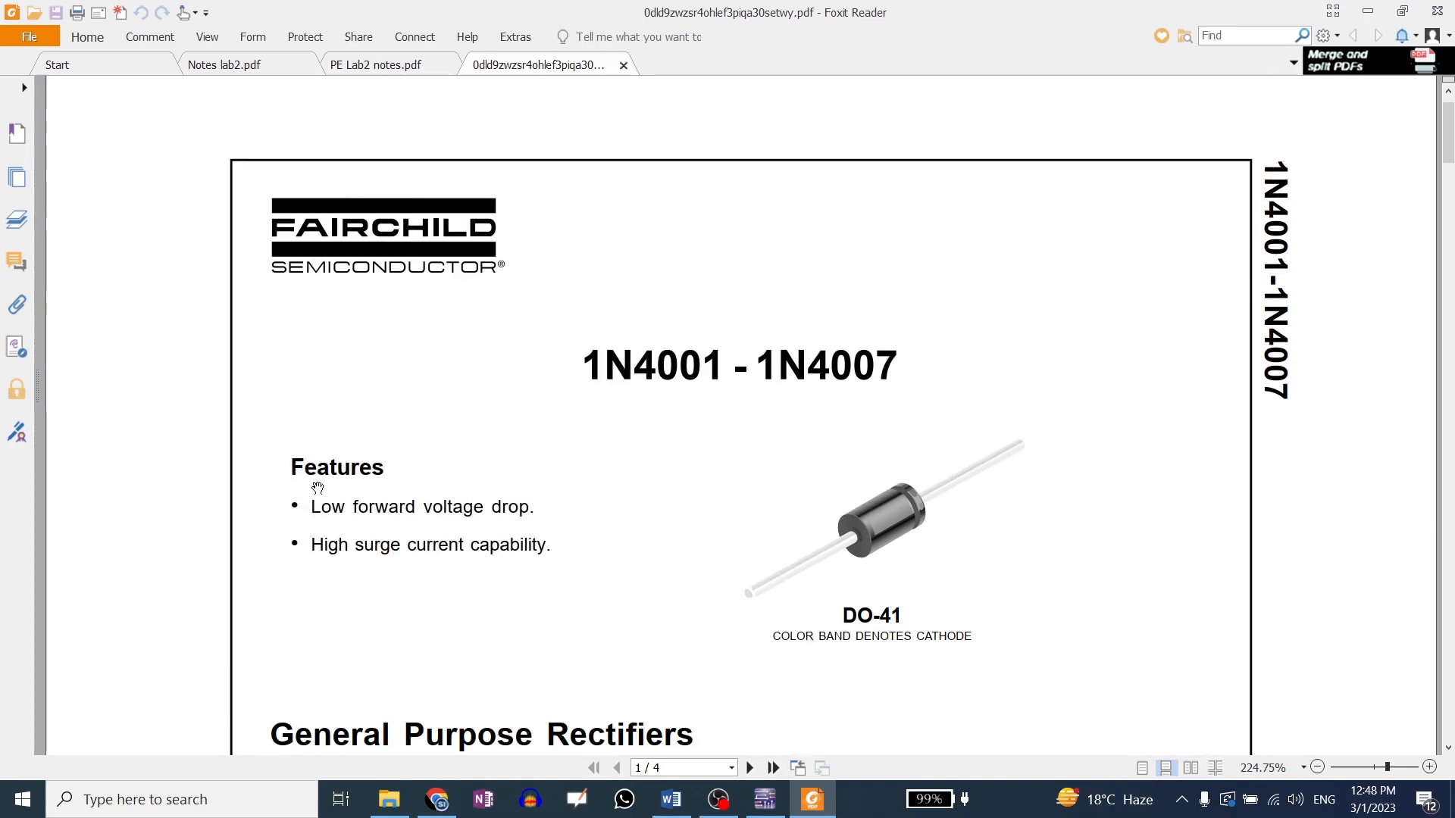
pyautogui.moveTo(310, 507); pyautogui.dragTo(312, 543)
pyautogui.click(515, 473)
# - Look up the 4002's peak repetitive reverse voltage in the Absolute Maximum Ratings table
pyautogui.scroll(-7, 530, 477)
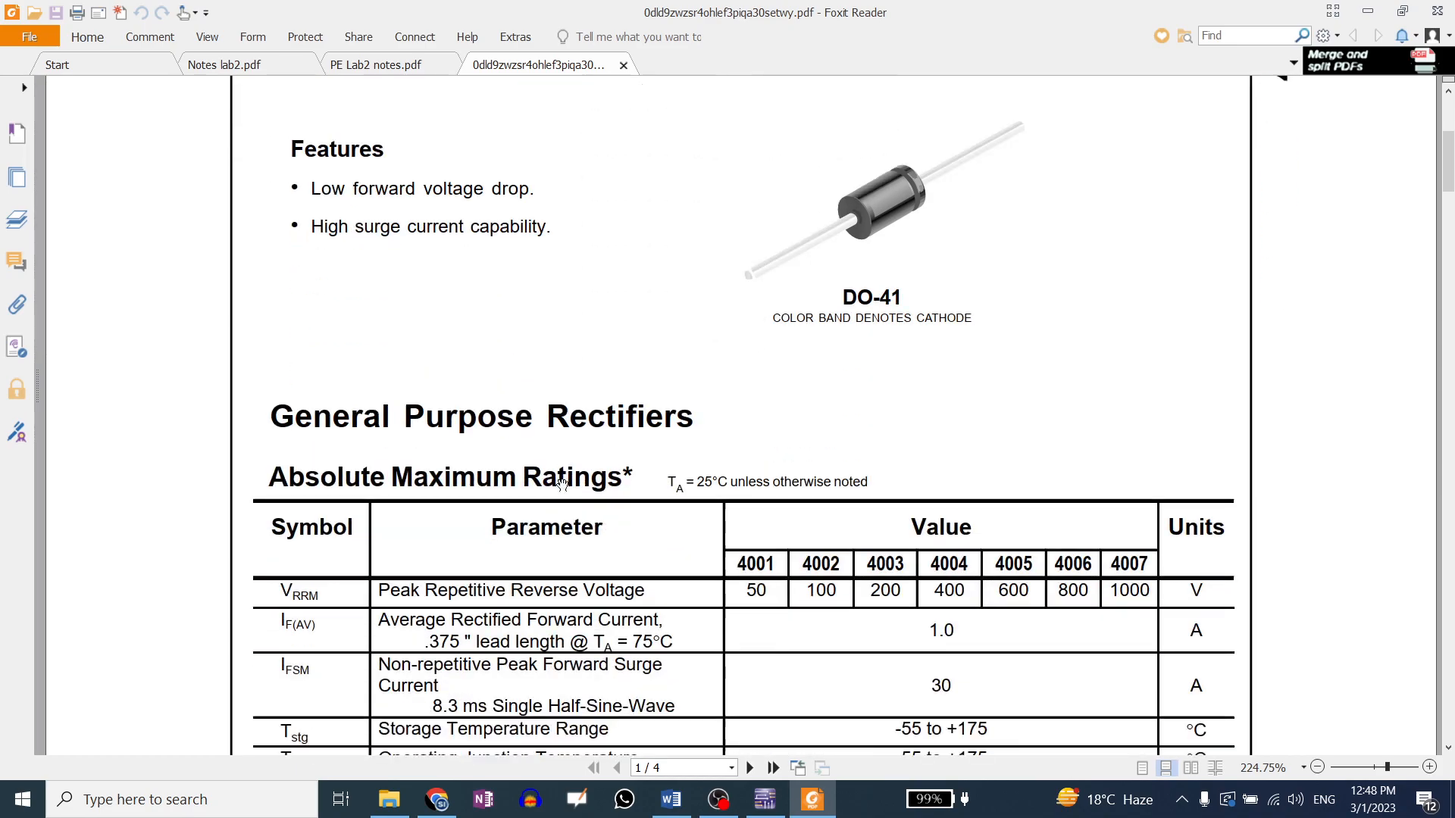
pyautogui.scroll(-2, 561, 483)
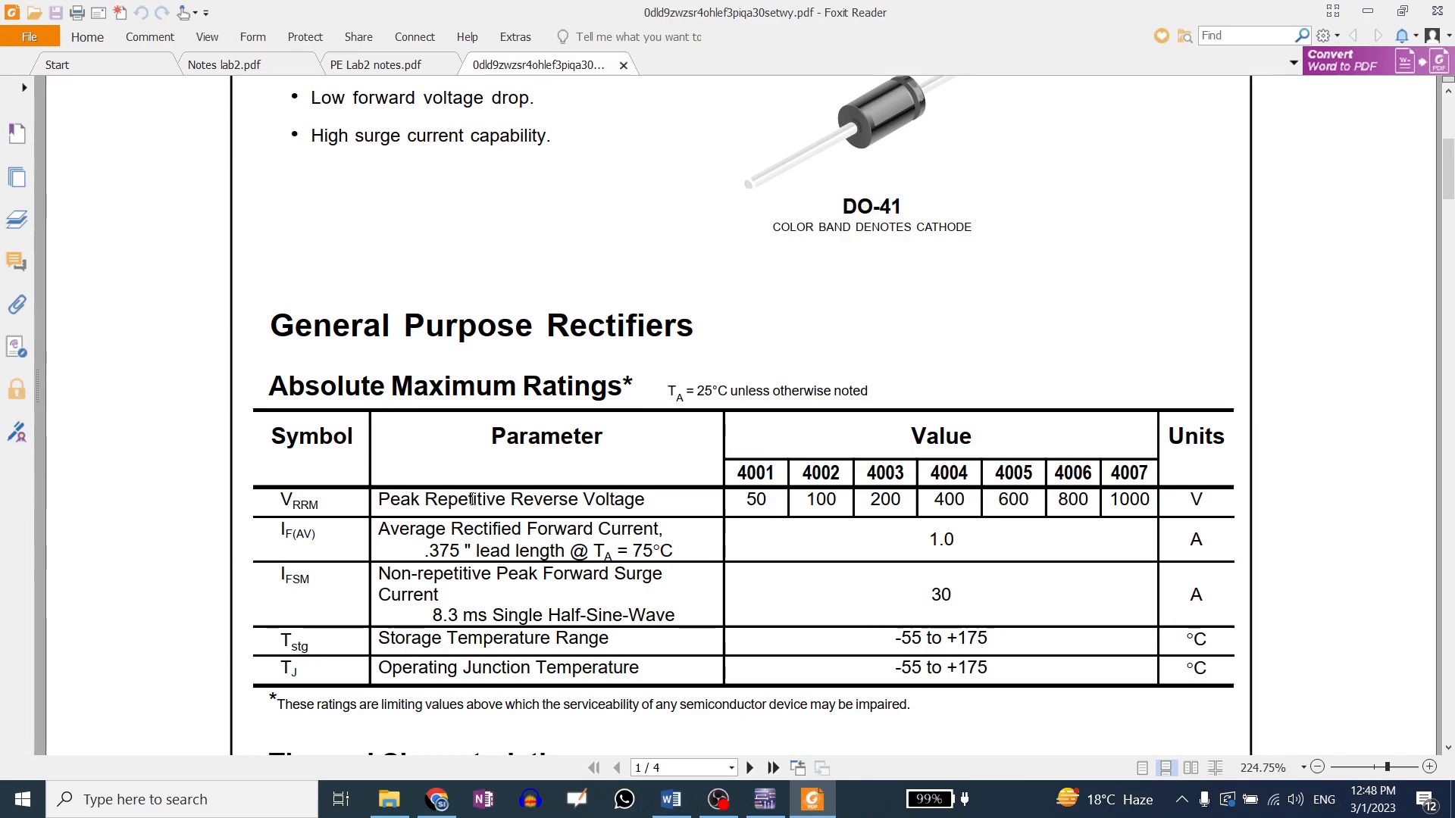
pyautogui.moveTo(448, 500); pyautogui.dragTo(657, 498)
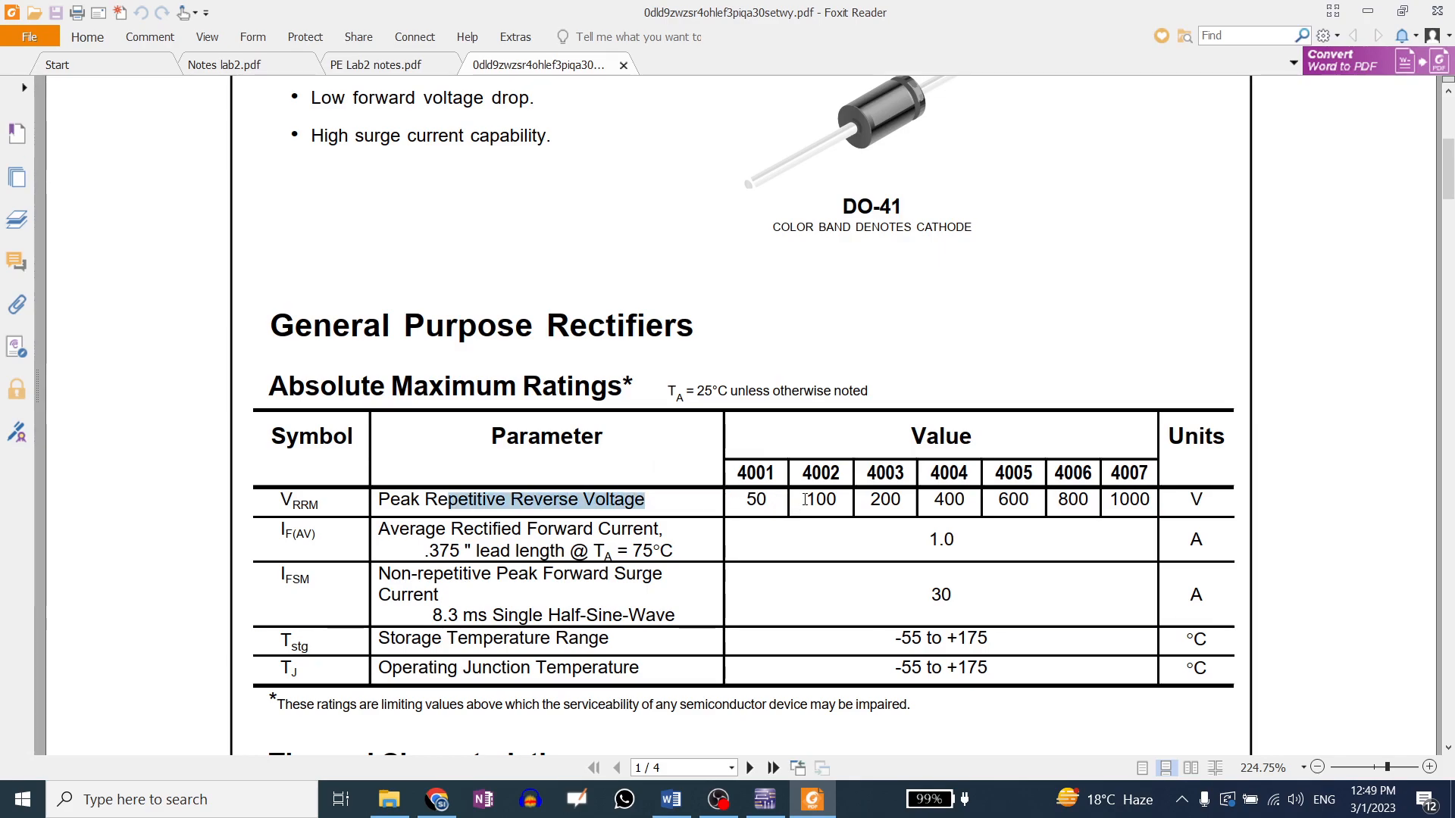
pyautogui.moveTo(804, 499); pyautogui.dragTo(856, 498)
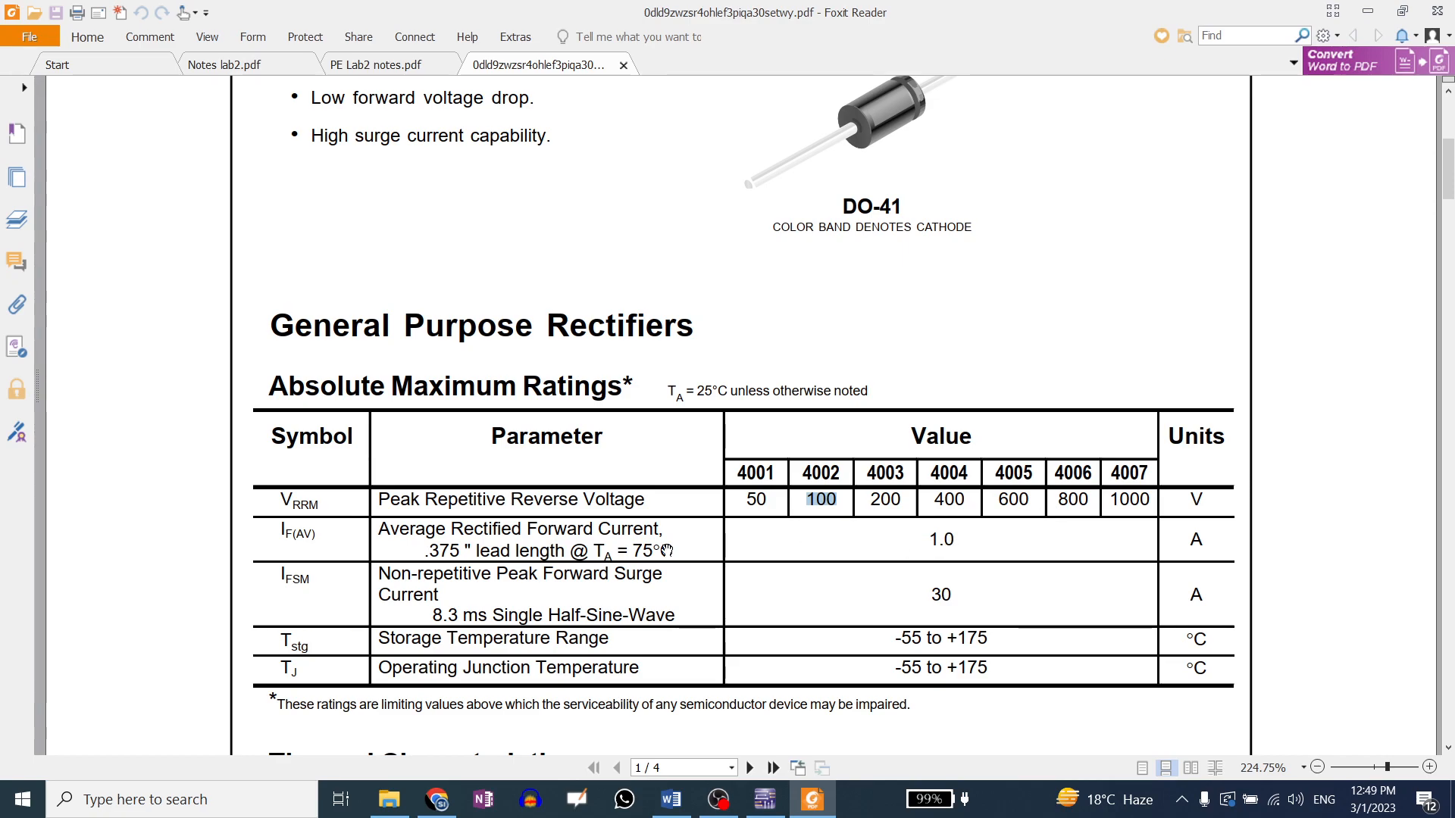
# - Look up the forward voltage at 1.0 A in the Electrical Characteristics table
pyautogui.scroll(-5, 584, 553)
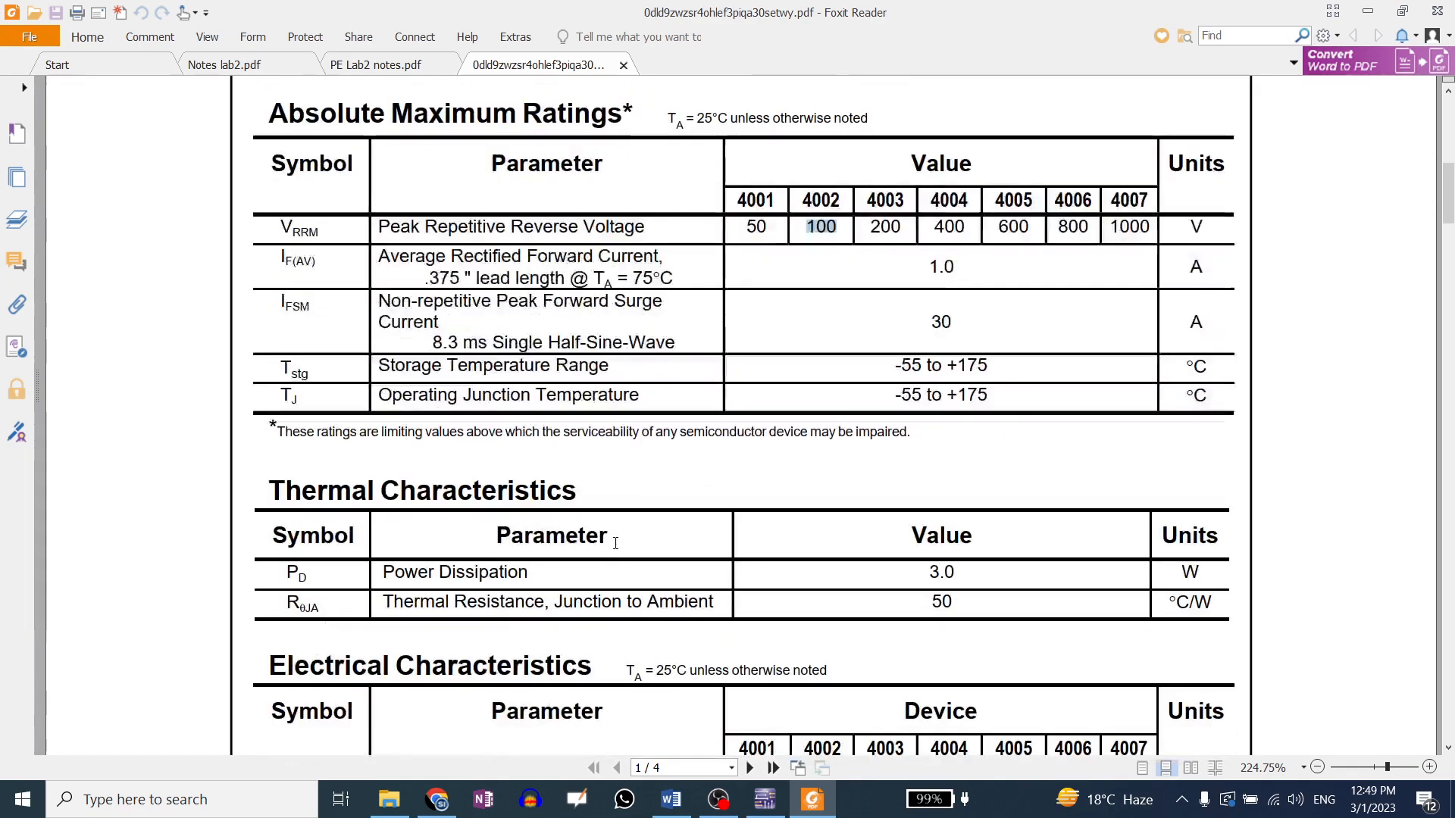
pyautogui.scroll(-1, 530, 576)
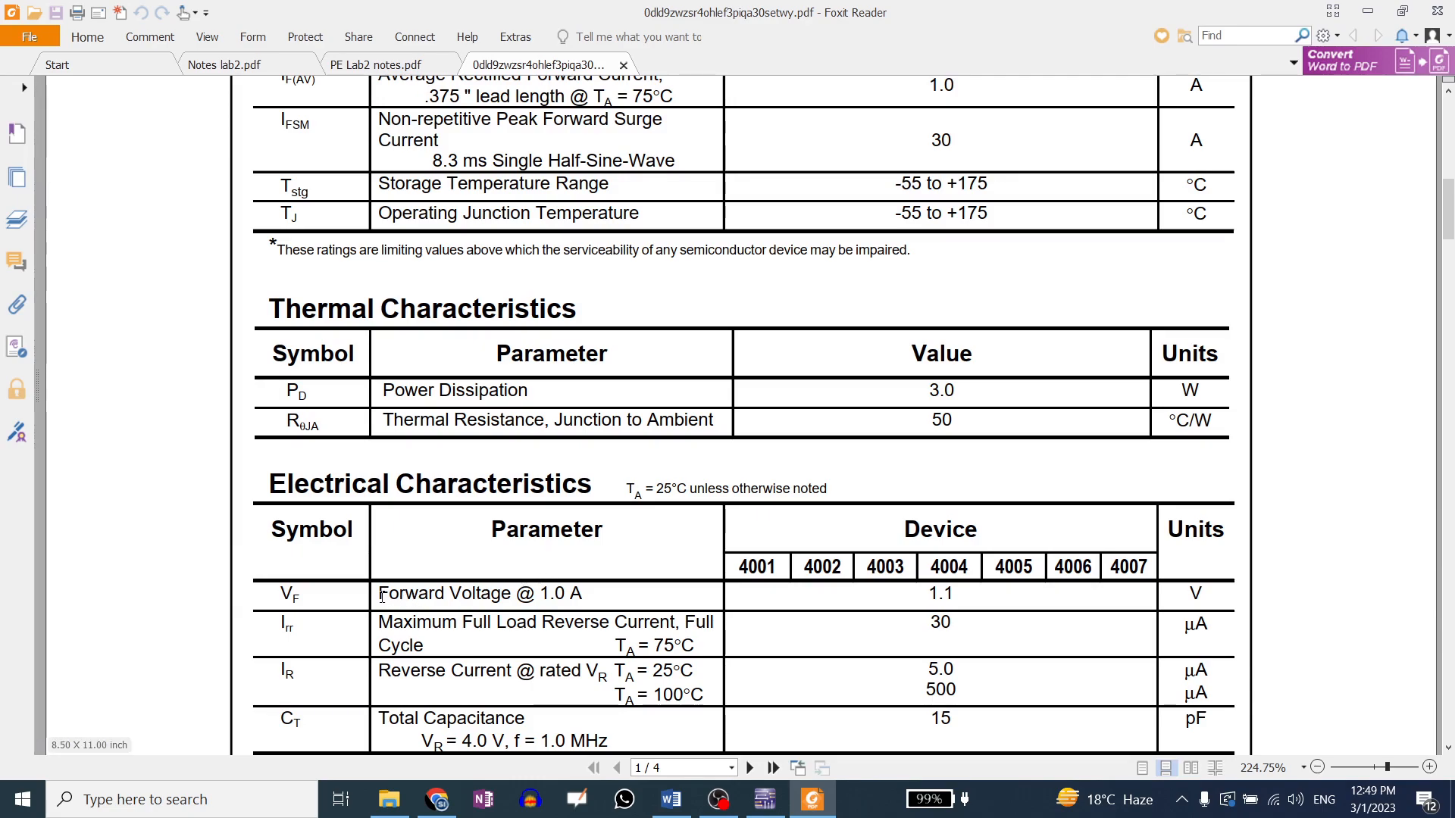
pyautogui.moveTo(380, 594); pyautogui.dragTo(510, 596)
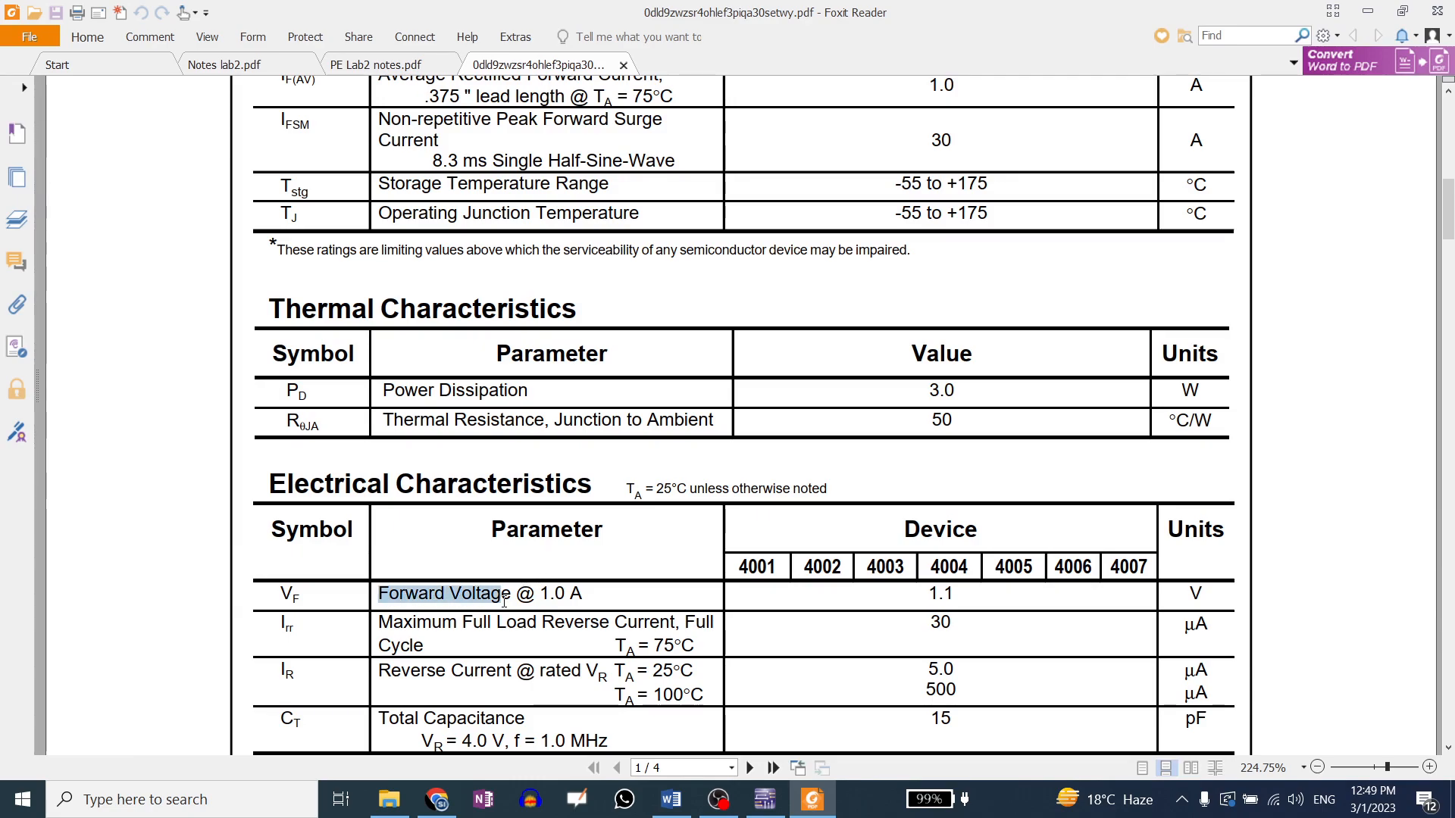
pyautogui.click(929, 597)
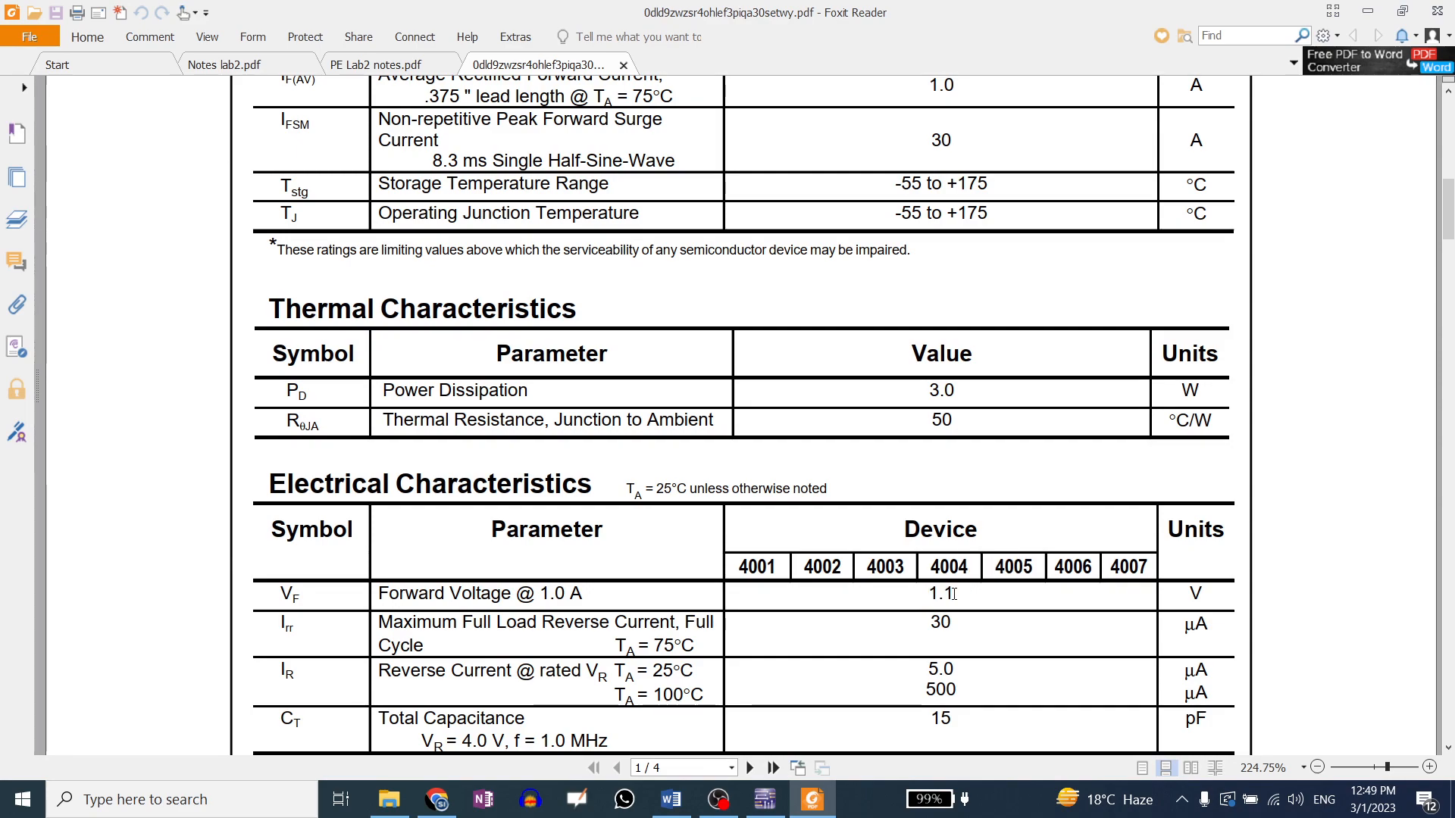
# - Highlight the forward voltage value 1.1 and its label "Forward Voltage @ 1.0 A" in the Electrical Characteristics table
pyautogui.moveTo(955, 595); pyautogui.dragTo(924, 595)
pyautogui.click(867, 566)
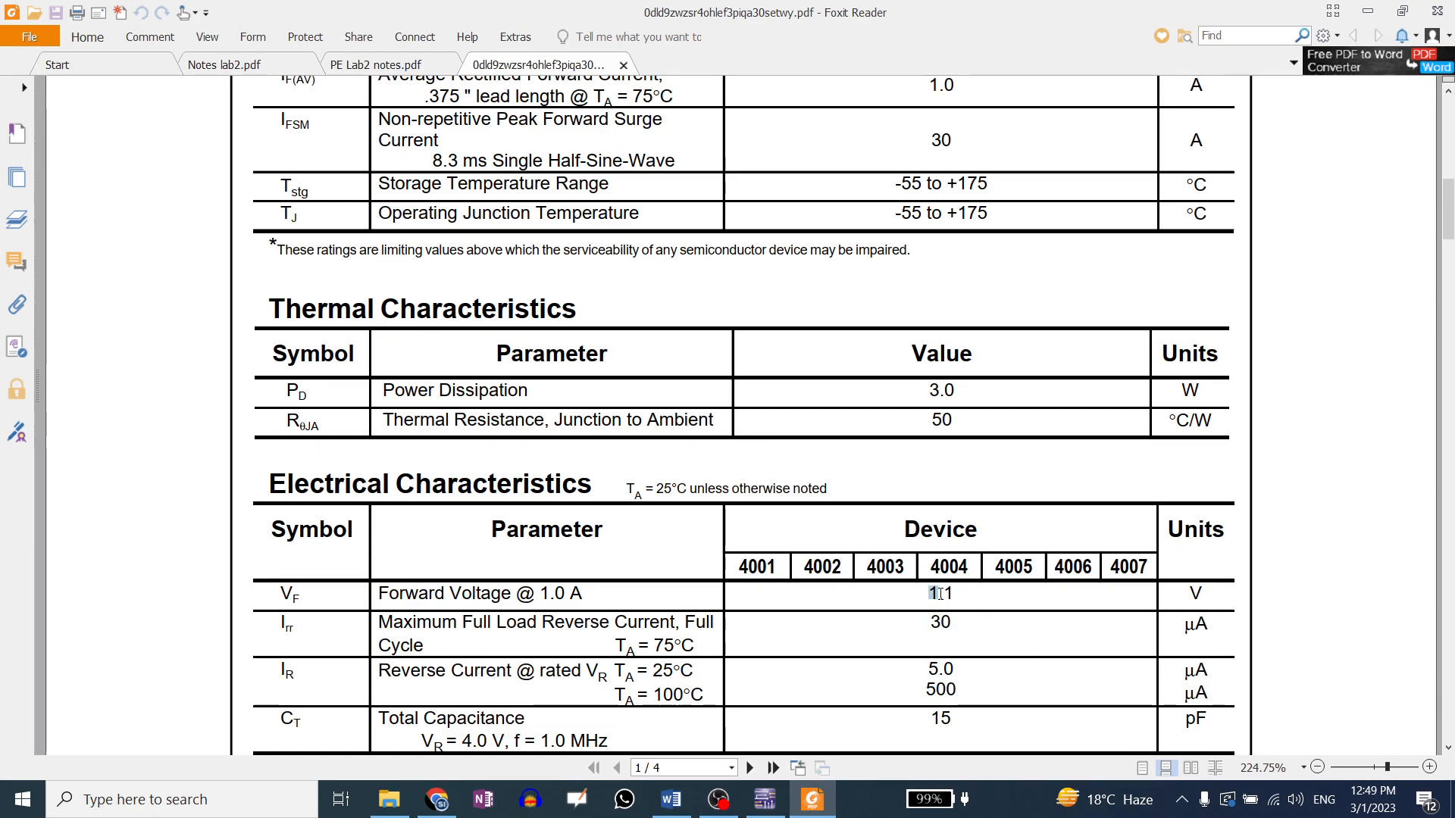
pyautogui.moveTo(939, 593); pyautogui.dragTo(954, 593)
pyautogui.click(992, 568)
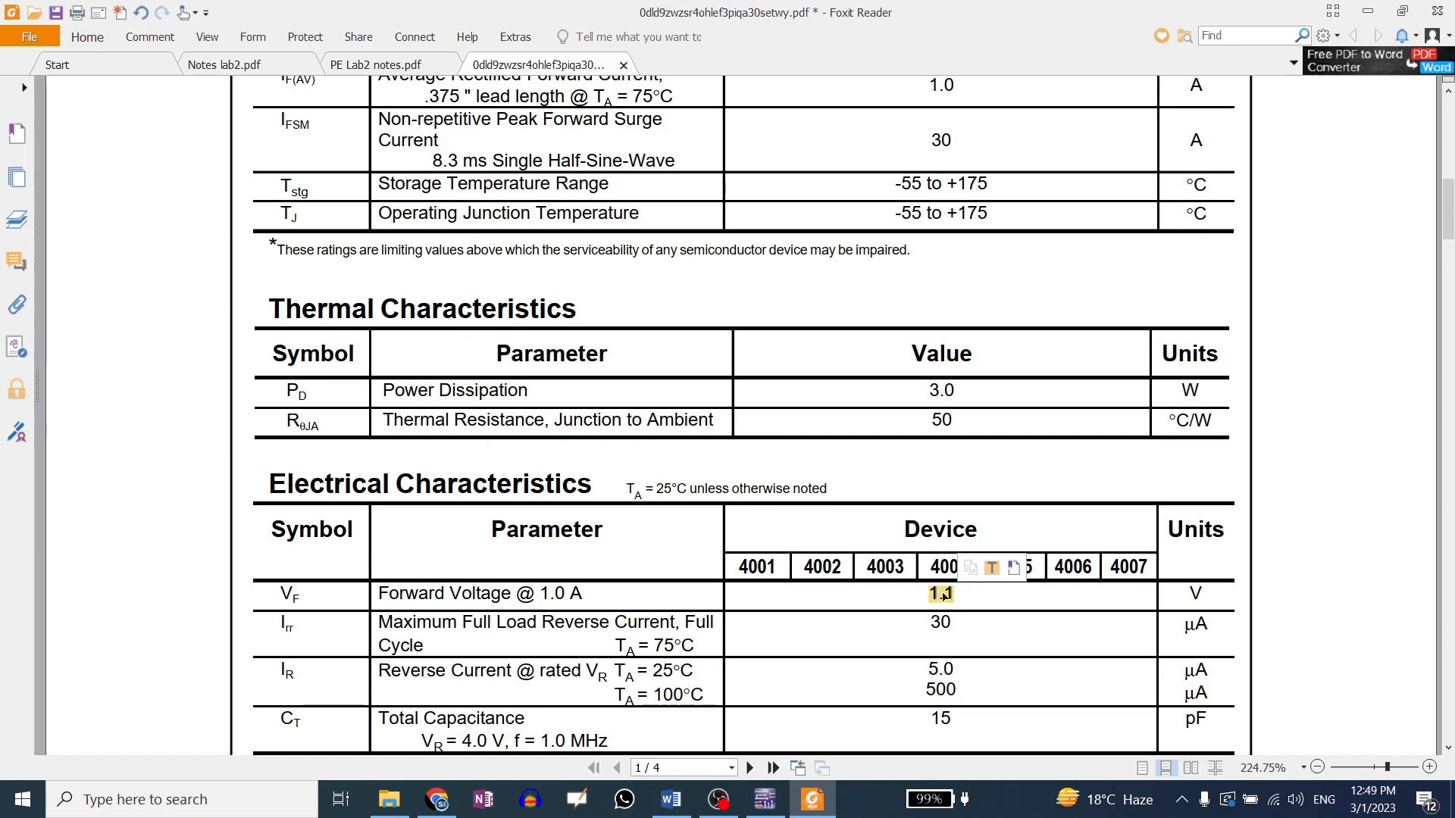
pyautogui.moveTo(584, 594); pyautogui.dragTo(378, 594)
pyautogui.click(418, 569)
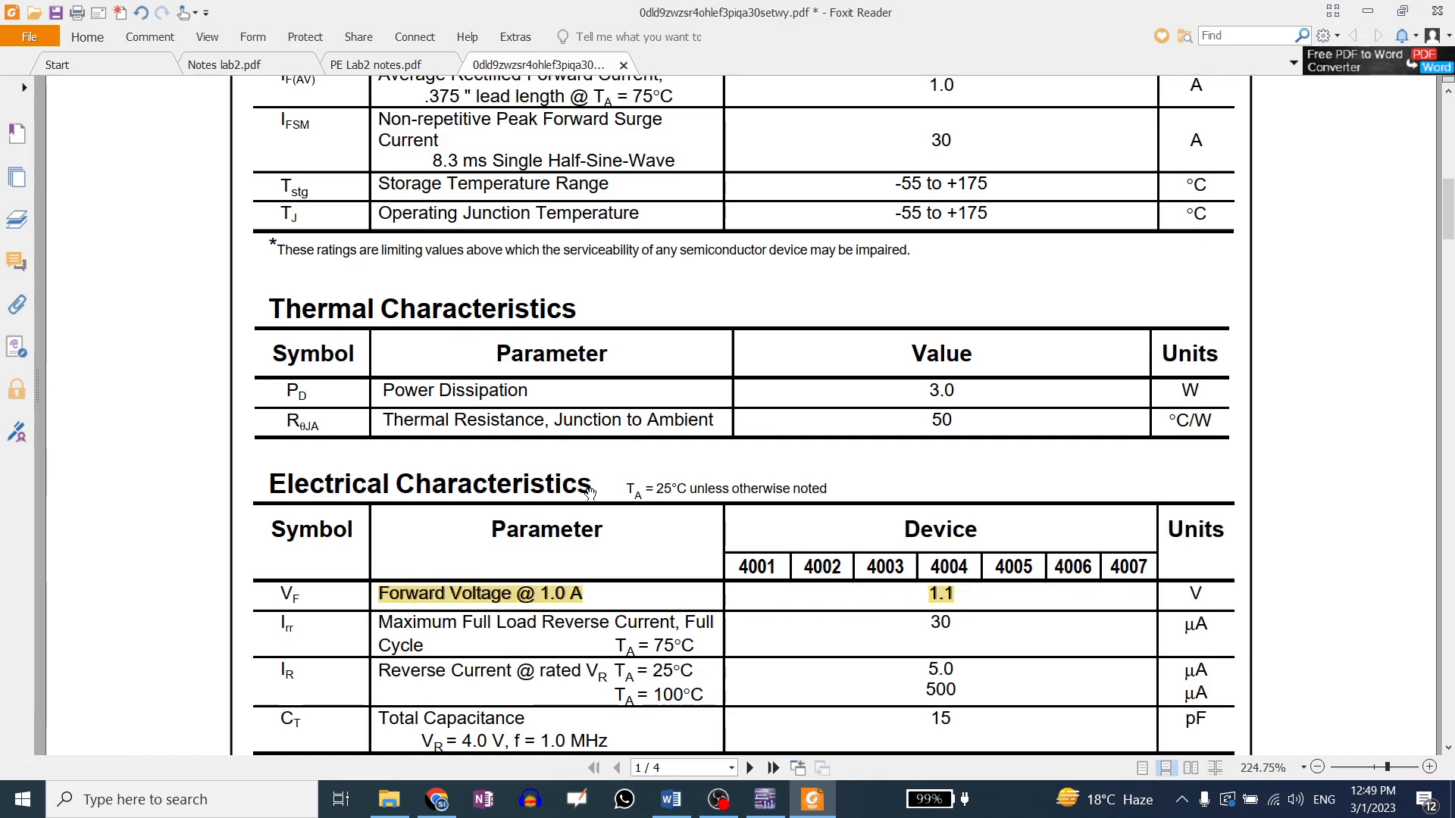
# - Highlight "Reverse Voltage" and the 4002's value of 100 in the Absolute Maximum Ratings table
pyautogui.scroll(5, 590, 493)
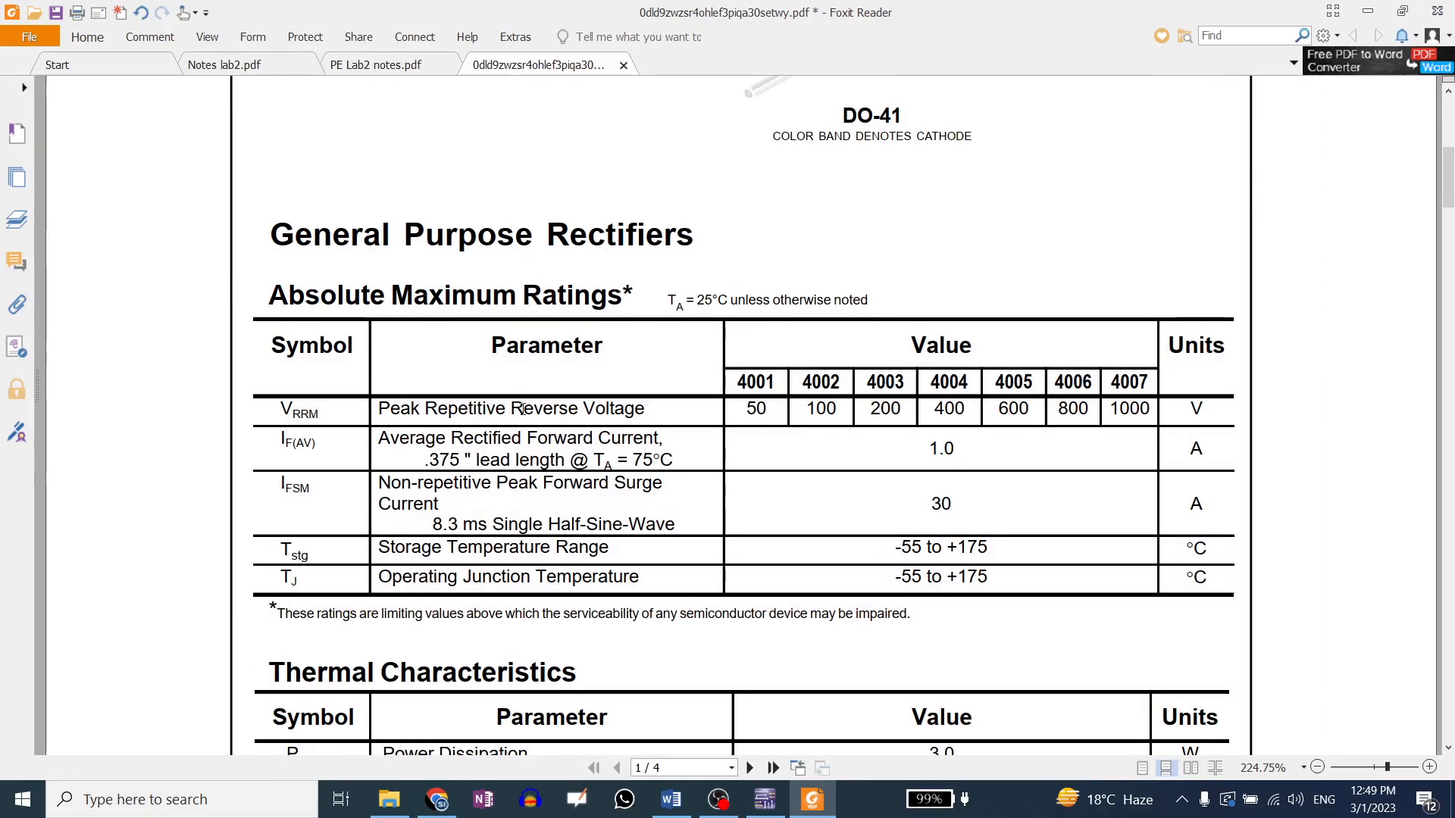
pyautogui.moveTo(512, 409); pyautogui.dragTo(644, 409)
pyautogui.click(681, 382)
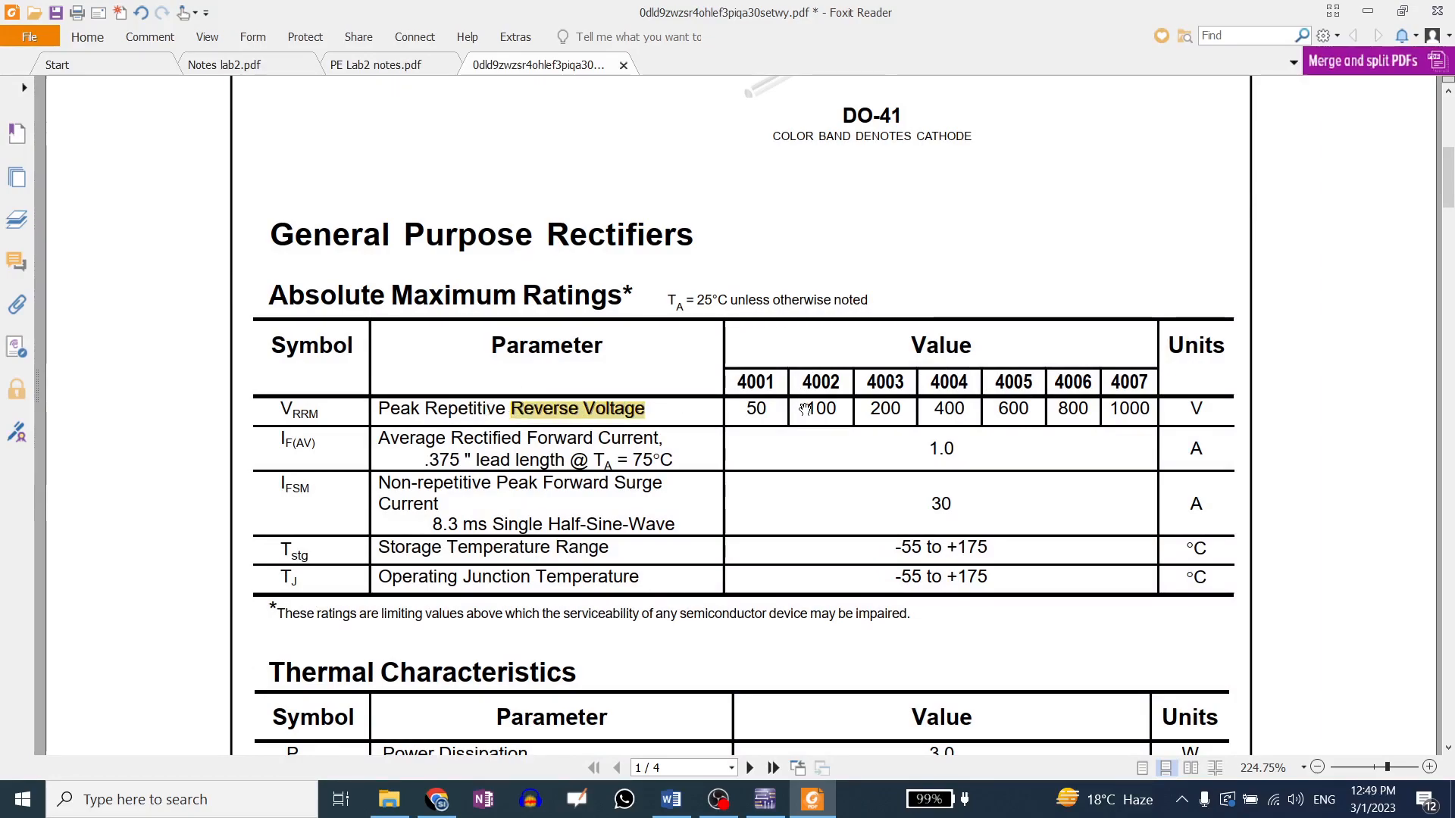
pyautogui.moveTo(805, 409); pyautogui.dragTo(839, 409)
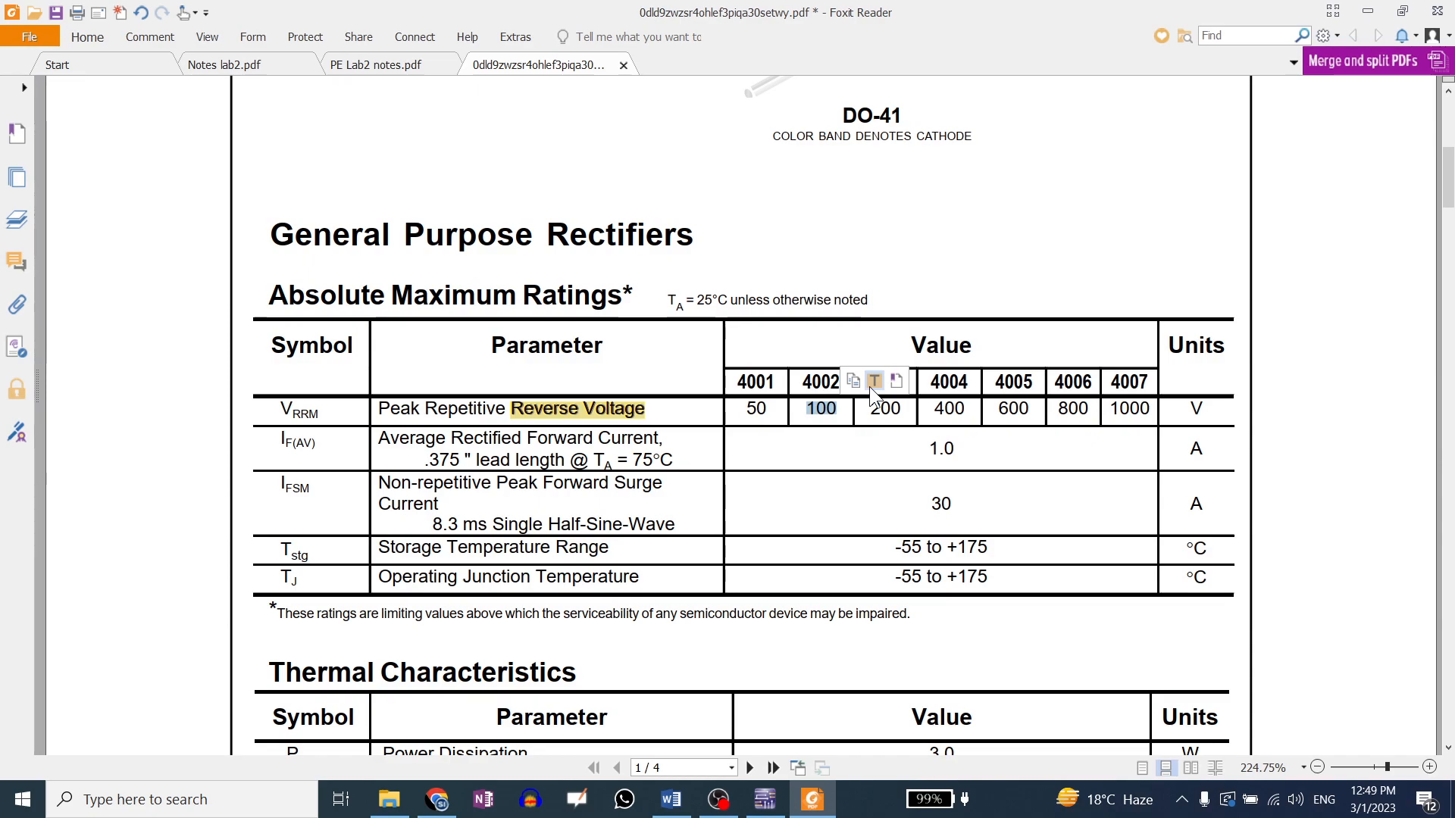
pyautogui.click(873, 381)
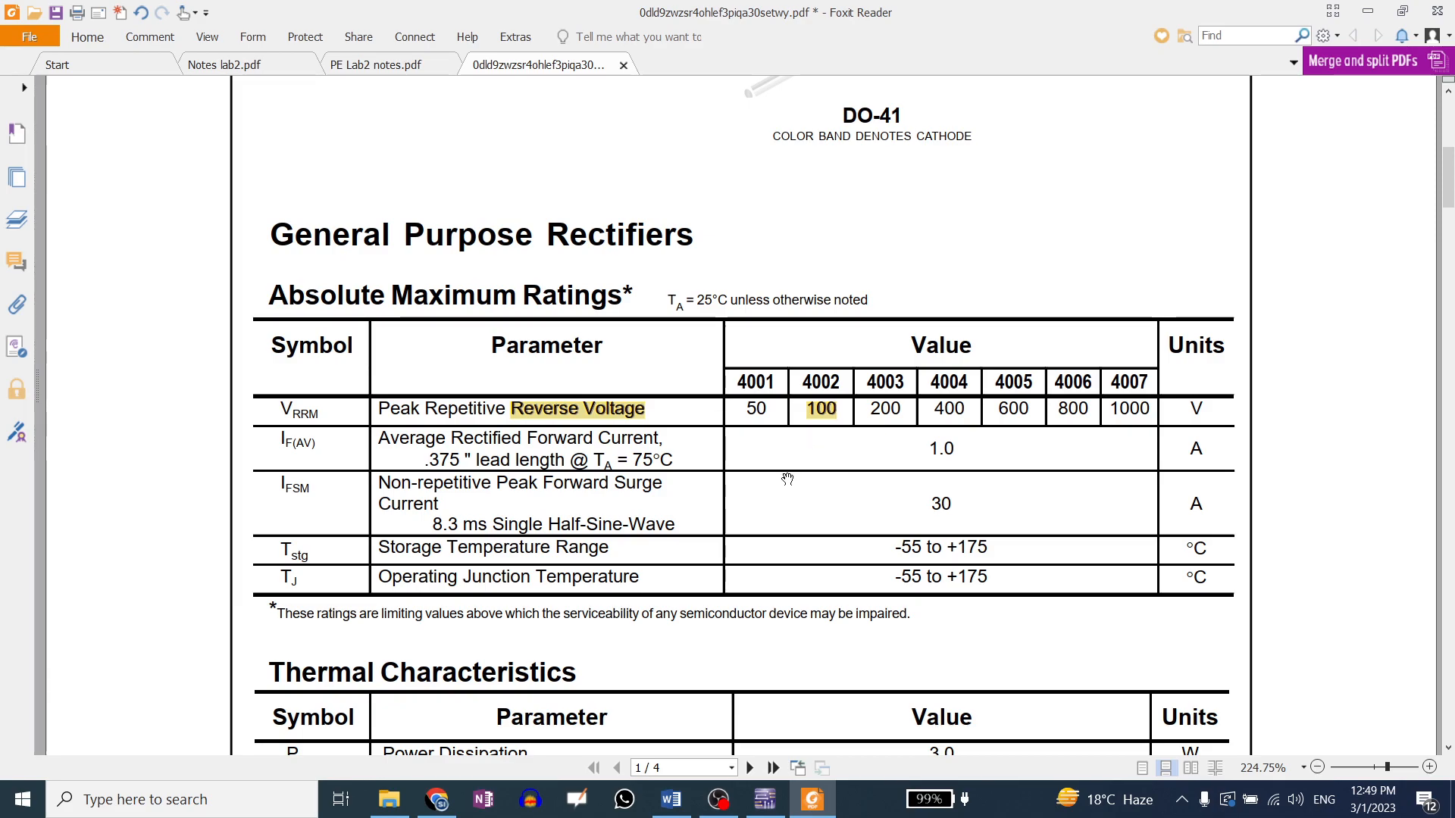
# - Switch to Multisim and replace diode D1 with a 1N4002 from the Master Database
pyautogui.click(765, 799)
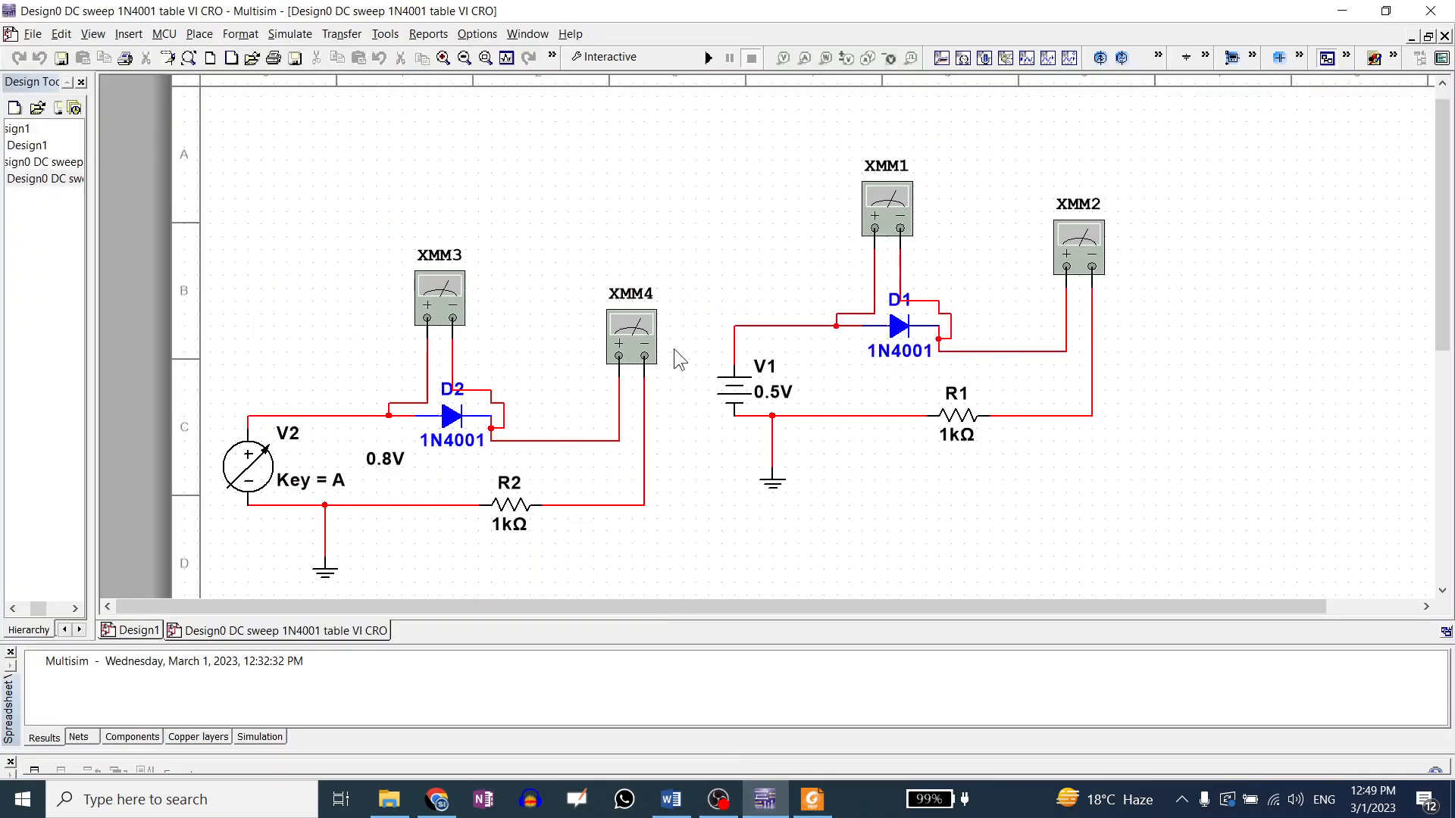
pyautogui.click(901, 332)
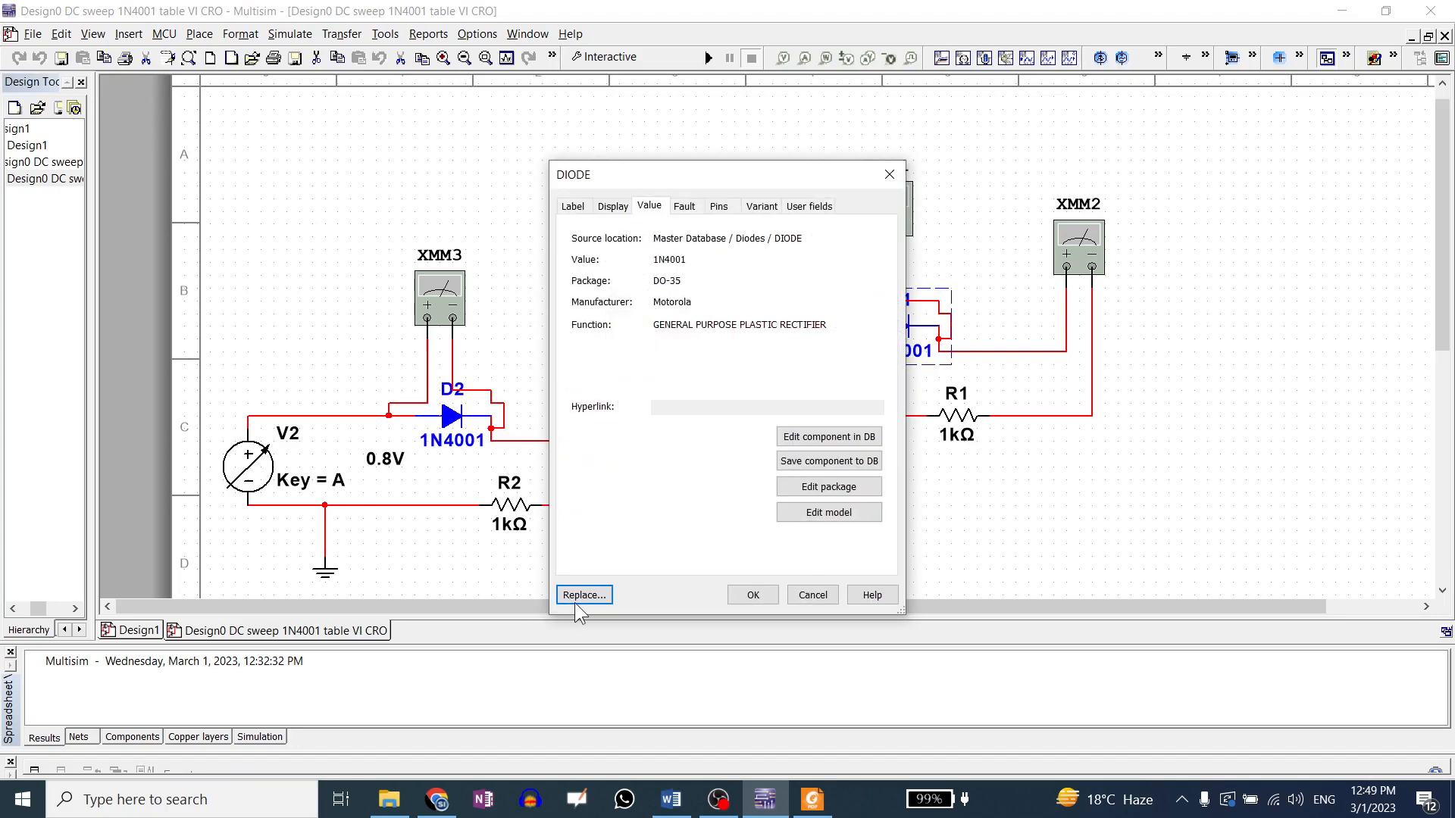
pyautogui.click(581, 596)
pyautogui.click(539, 168)
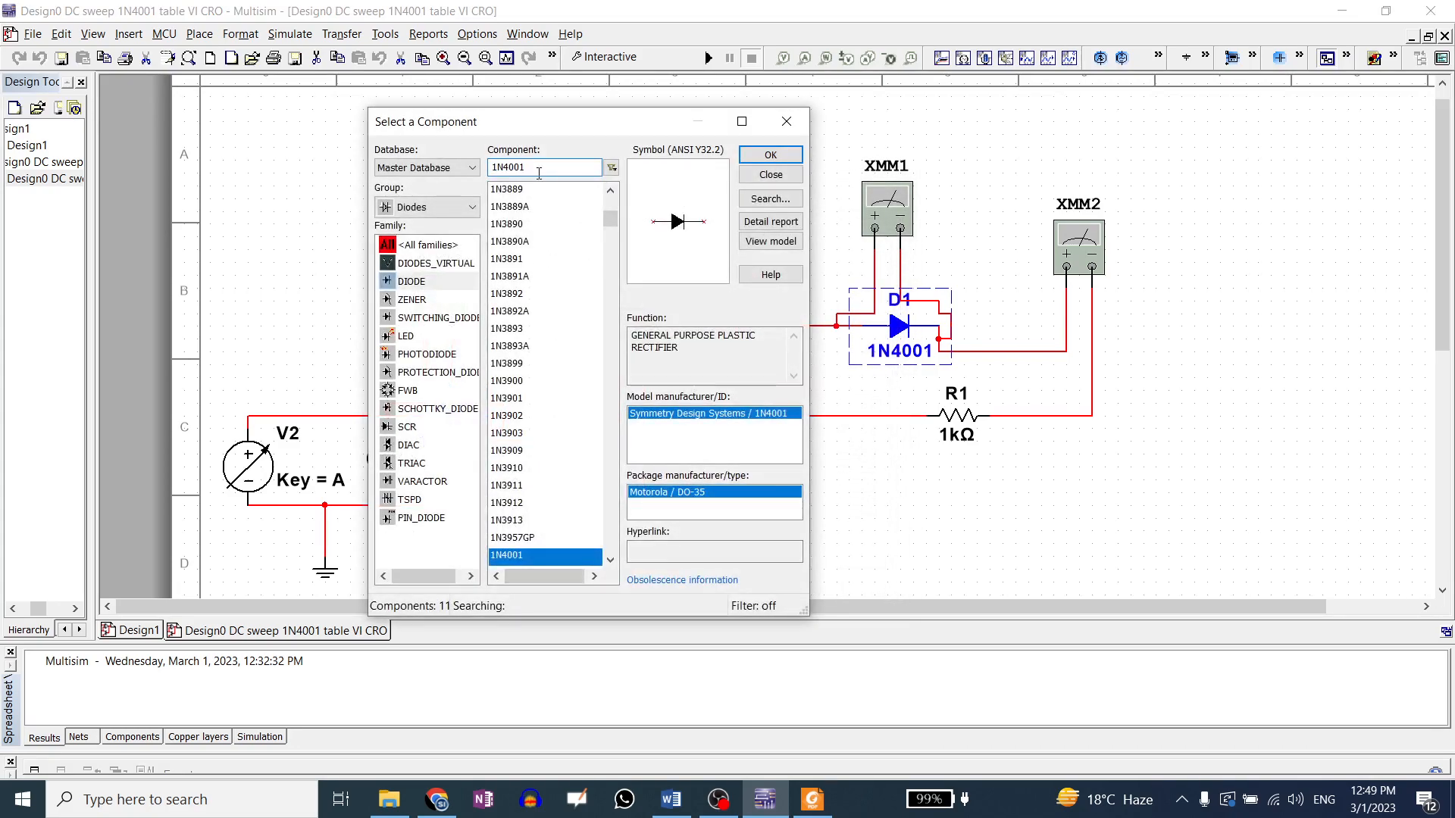
pyautogui.press('BackSpace')
pyautogui.write('2')
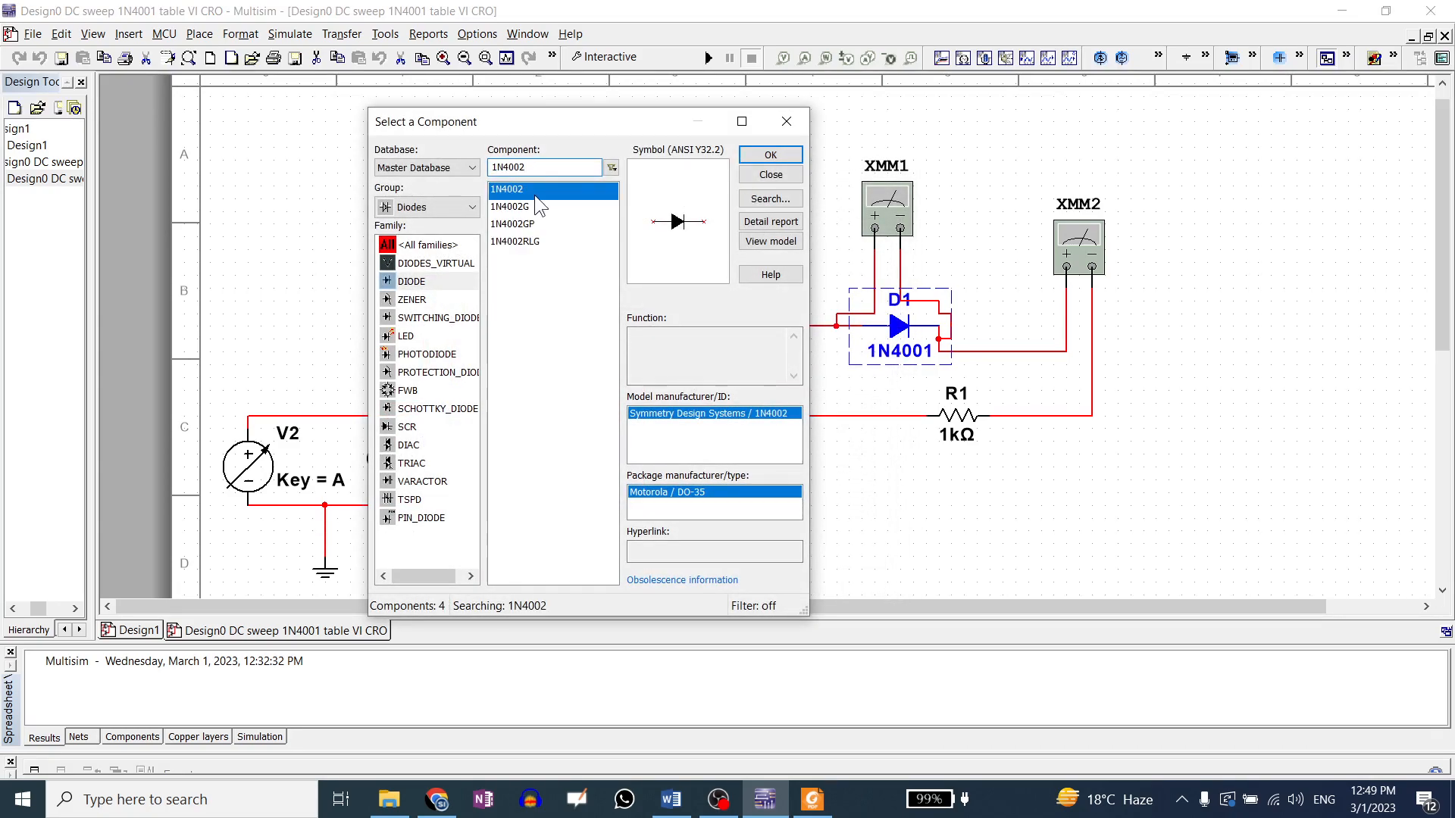
pyautogui.click(770, 154)
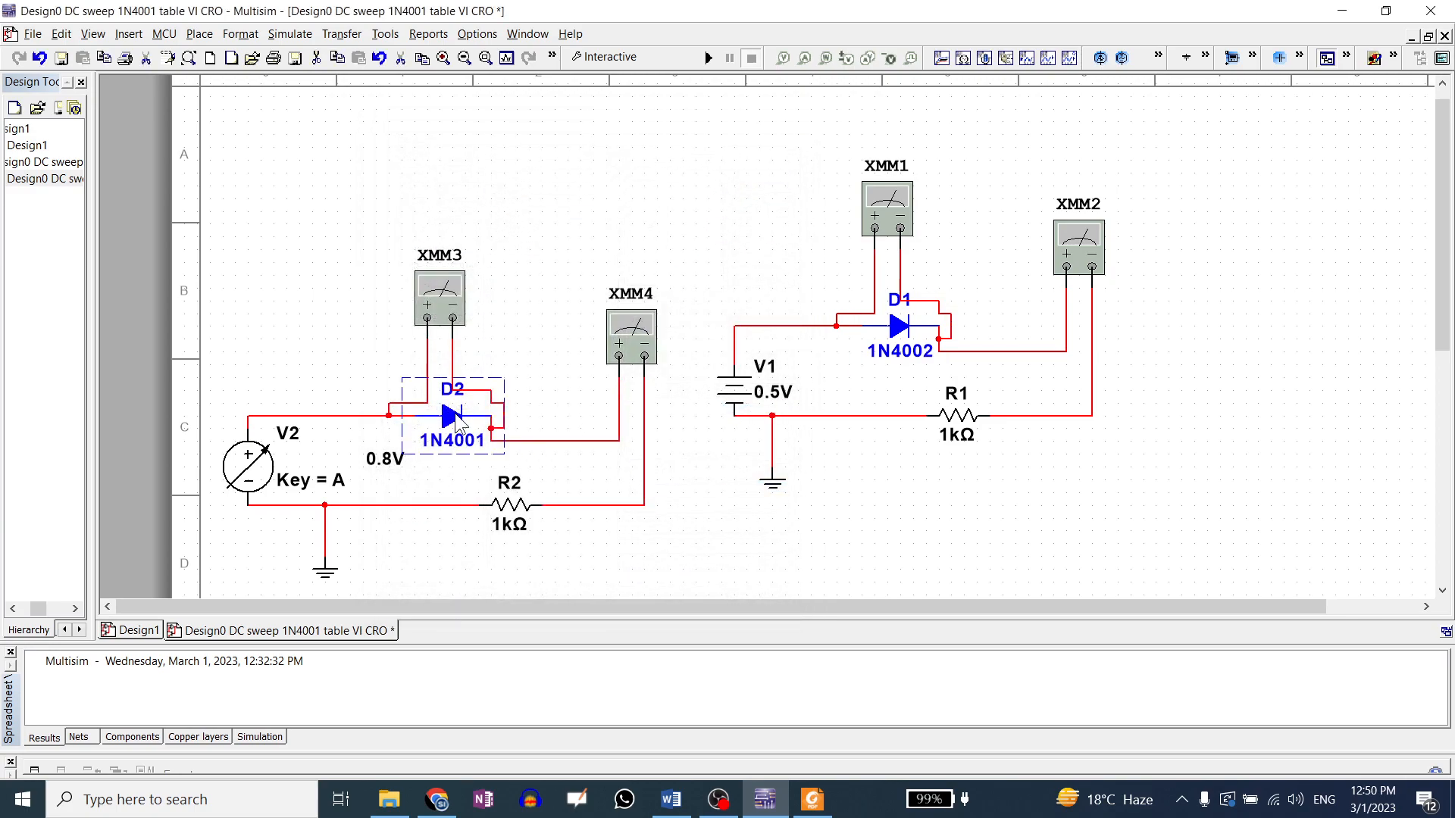
# - Replace diode D2 in the interactive-source circuit with a 1N4002
pyautogui.doubleClick(458, 425)
pyautogui.click(579, 591)
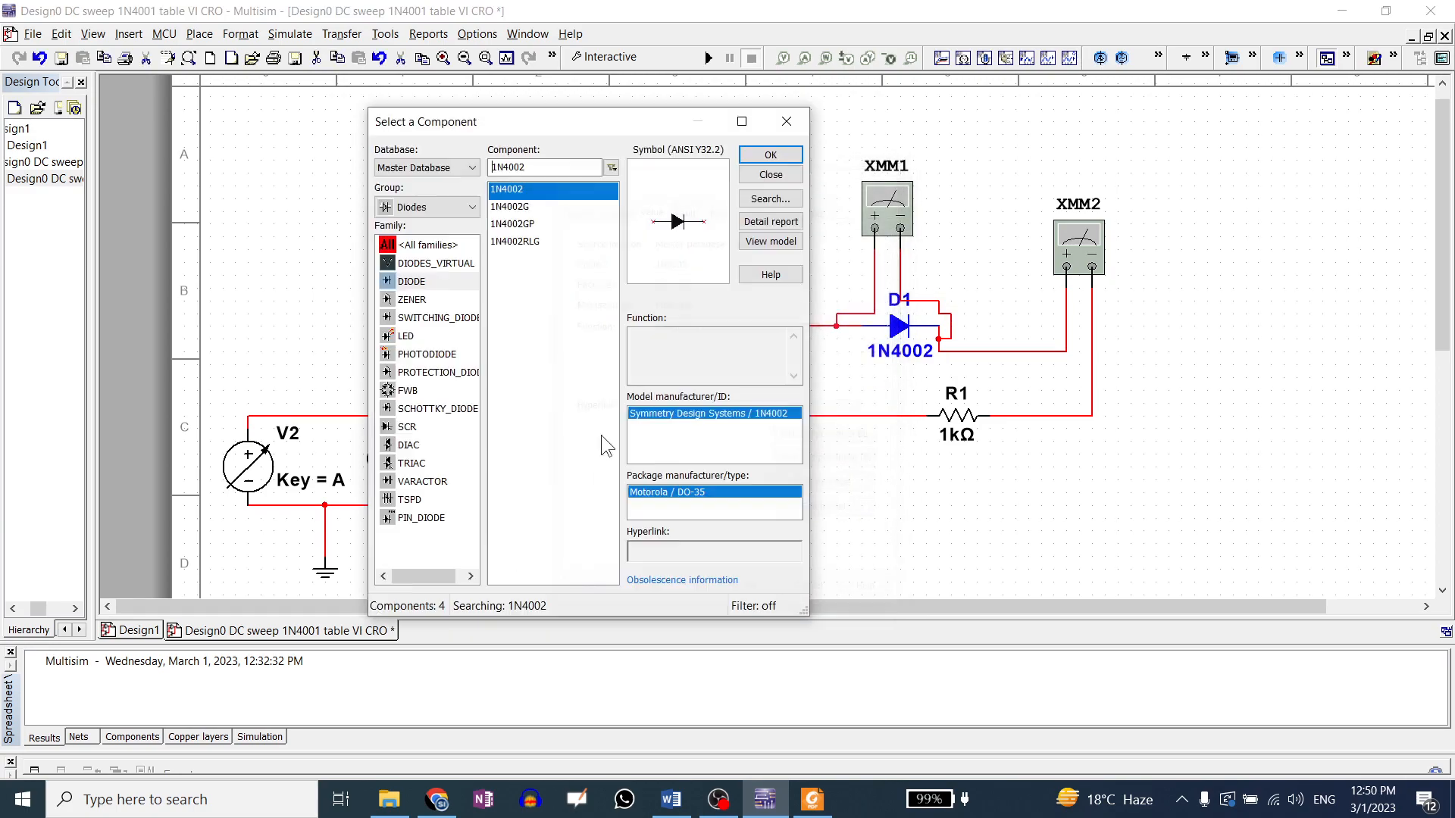
pyautogui.click(771, 155)
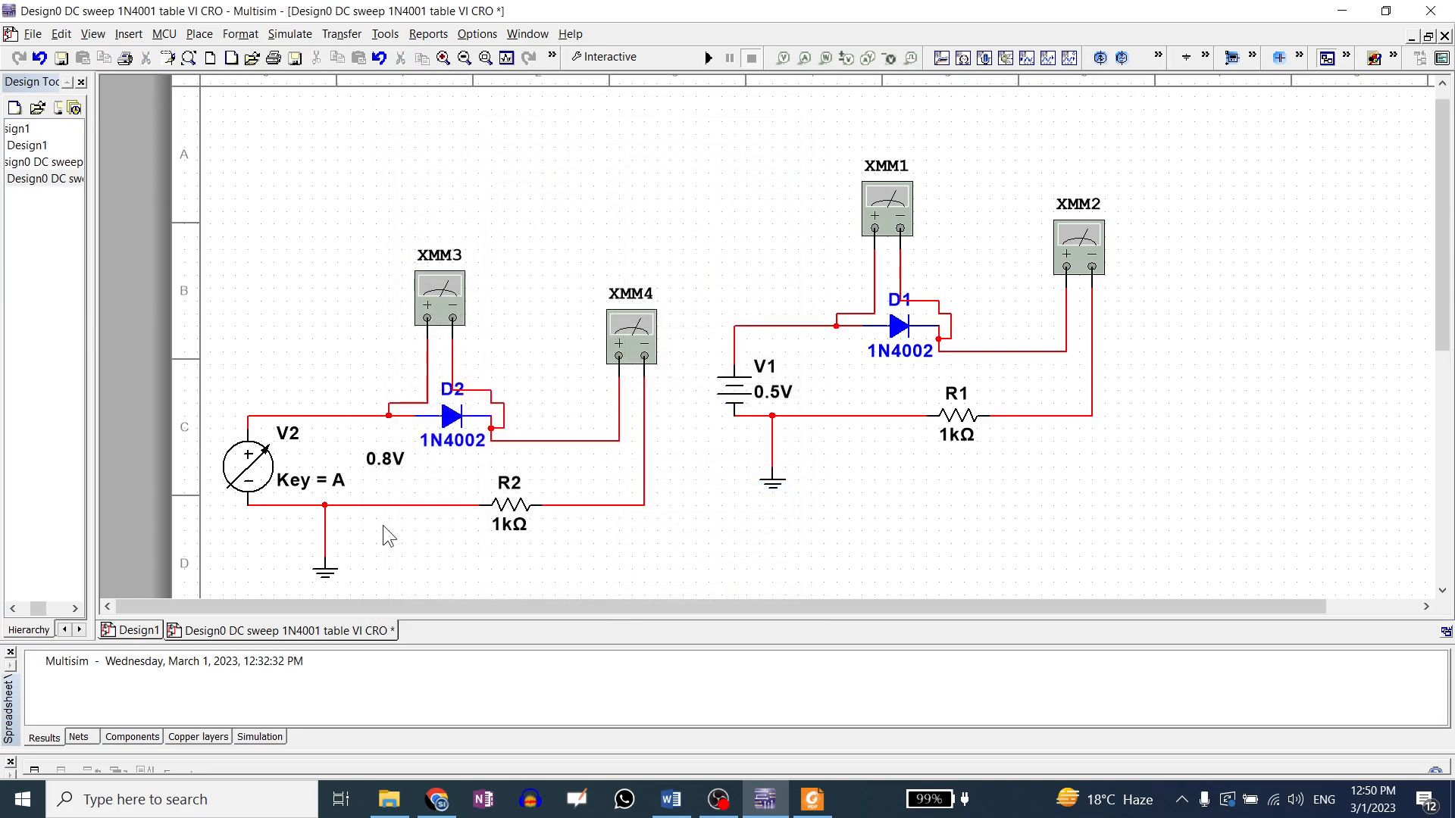
# - Check the measurement mode and signal type of multimeter XMM3 across diode D2, and close its readout
pyautogui.click(448, 307)
pyautogui.doubleClick(448, 306)
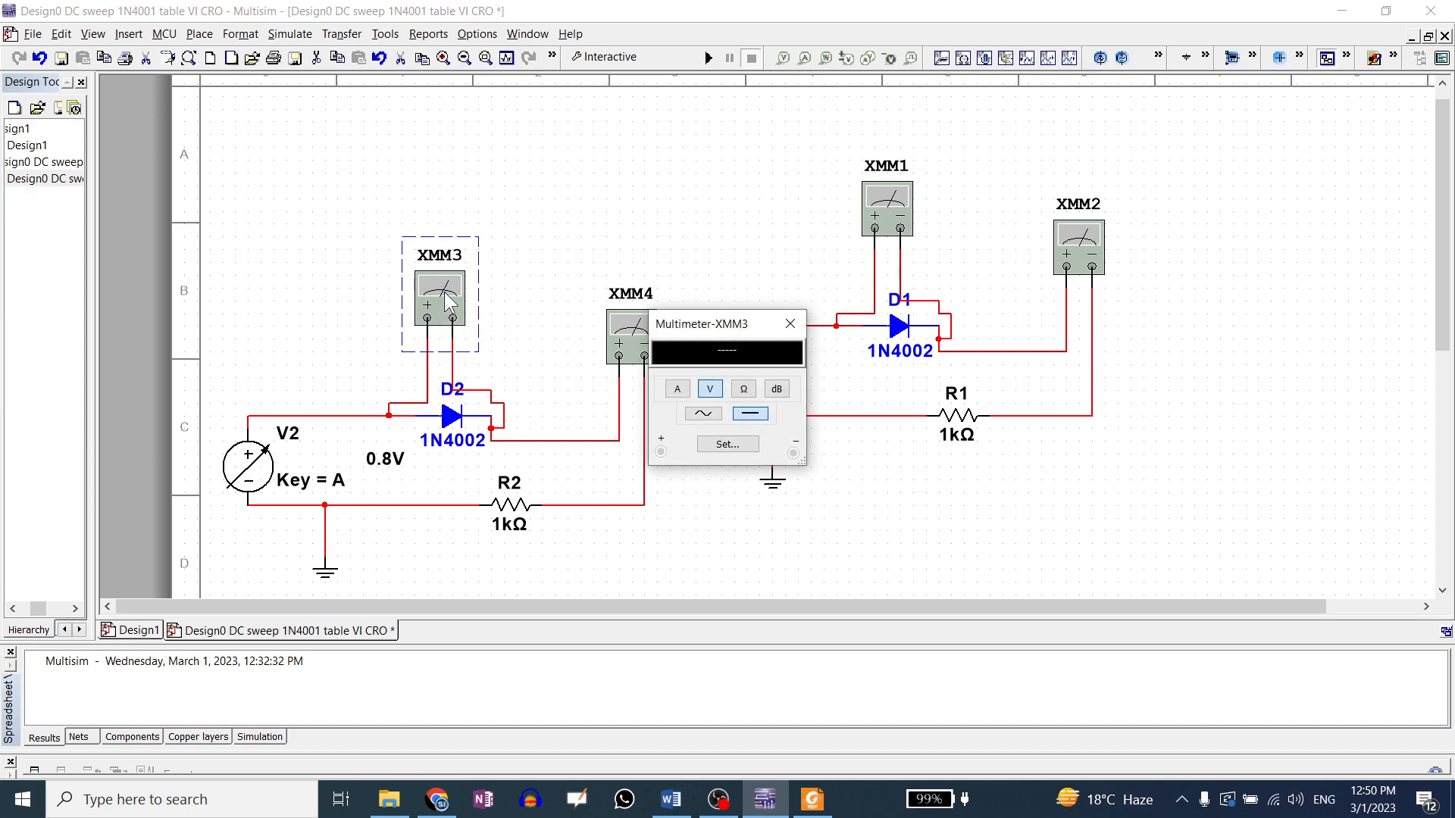
pyautogui.moveTo(742, 318); pyautogui.dragTo(321, 128)
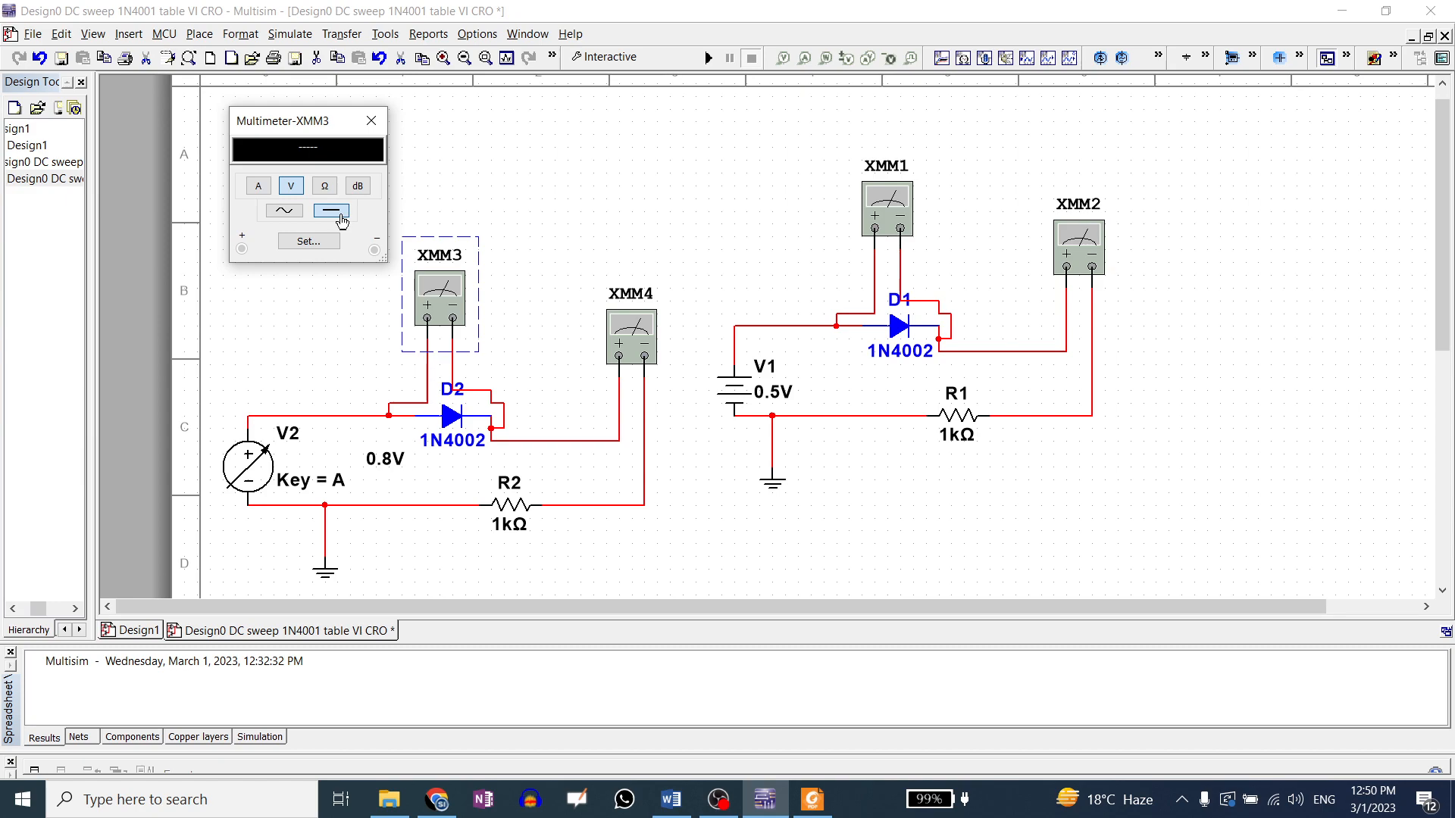
pyautogui.click(371, 121)
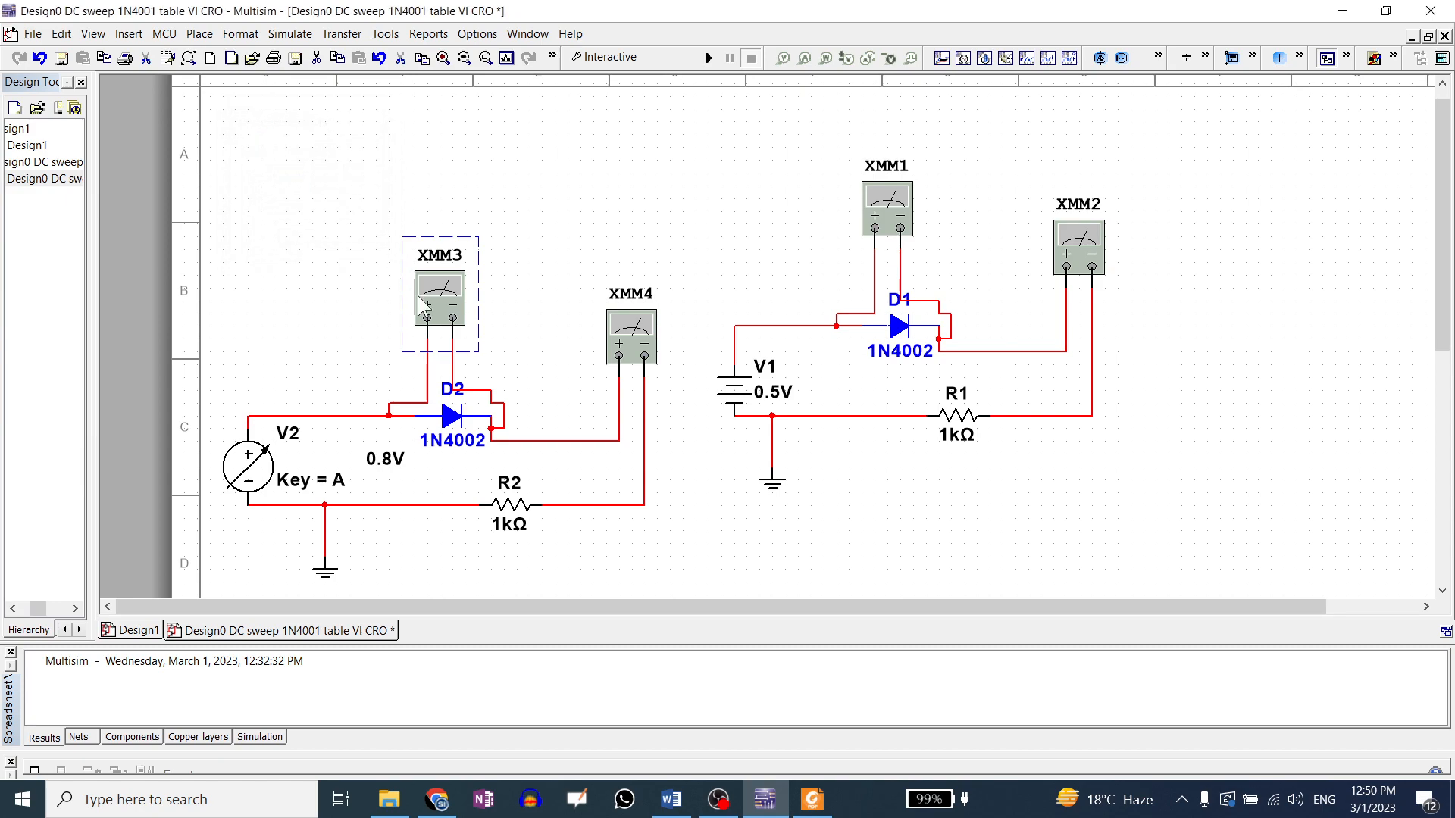
# - Set multimeter XMM4, in series with D2 and R2, to measure current, and close its readout
pyautogui.doubleClick(628, 347)
pyautogui.moveTo(712, 323); pyautogui.dragTo(740, 507)
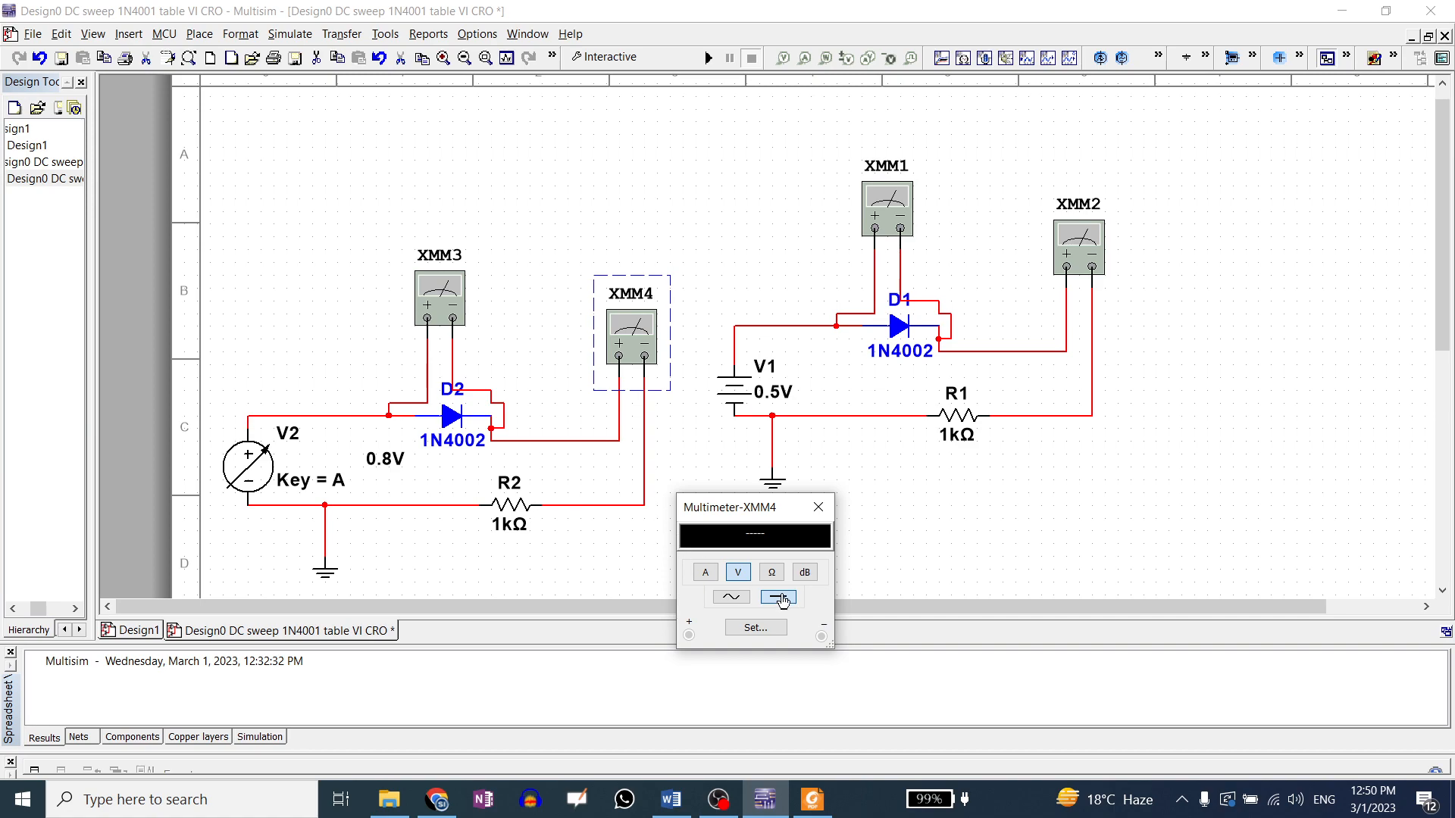
pyautogui.click(705, 573)
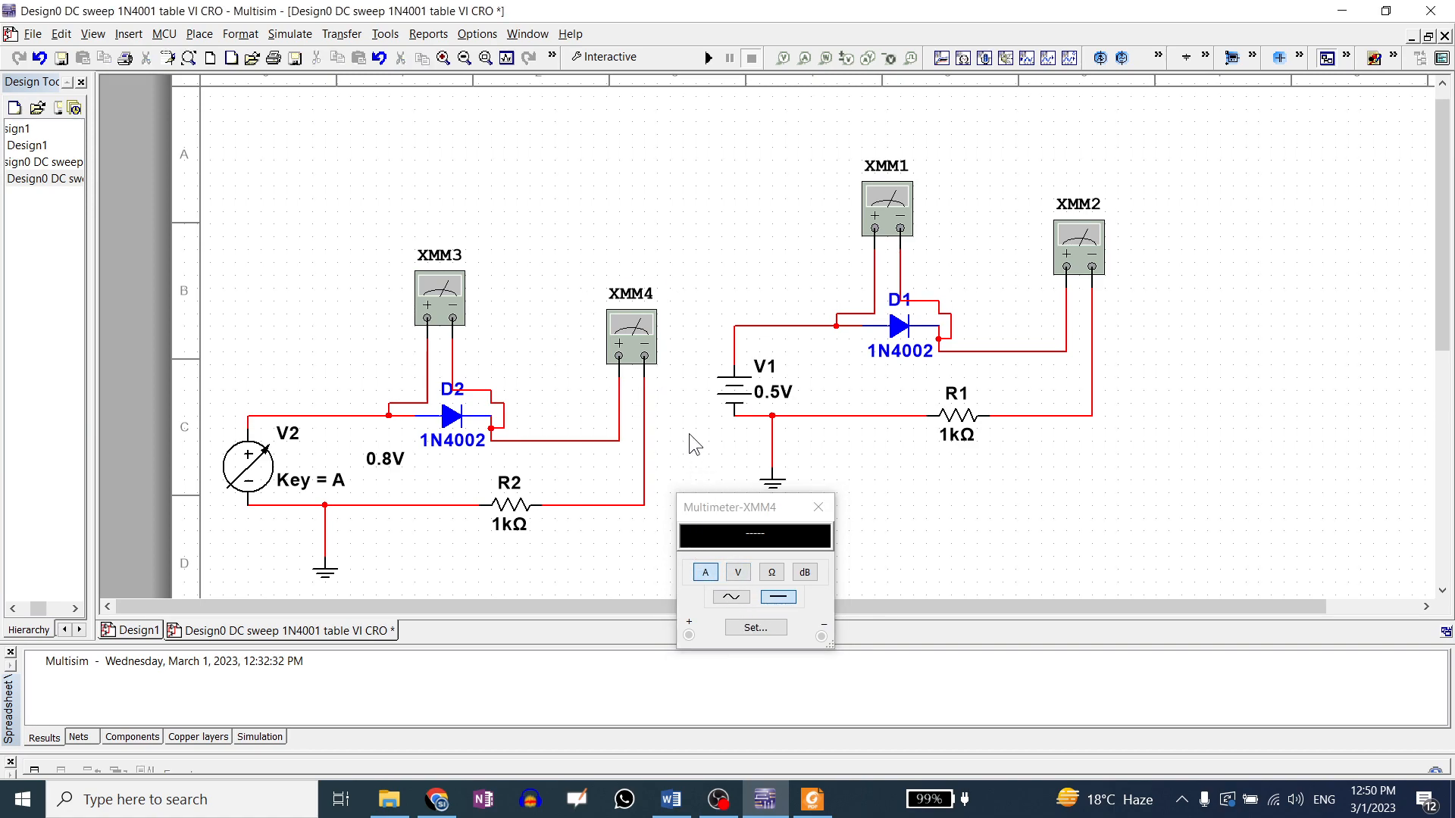
pyautogui.click(818, 507)
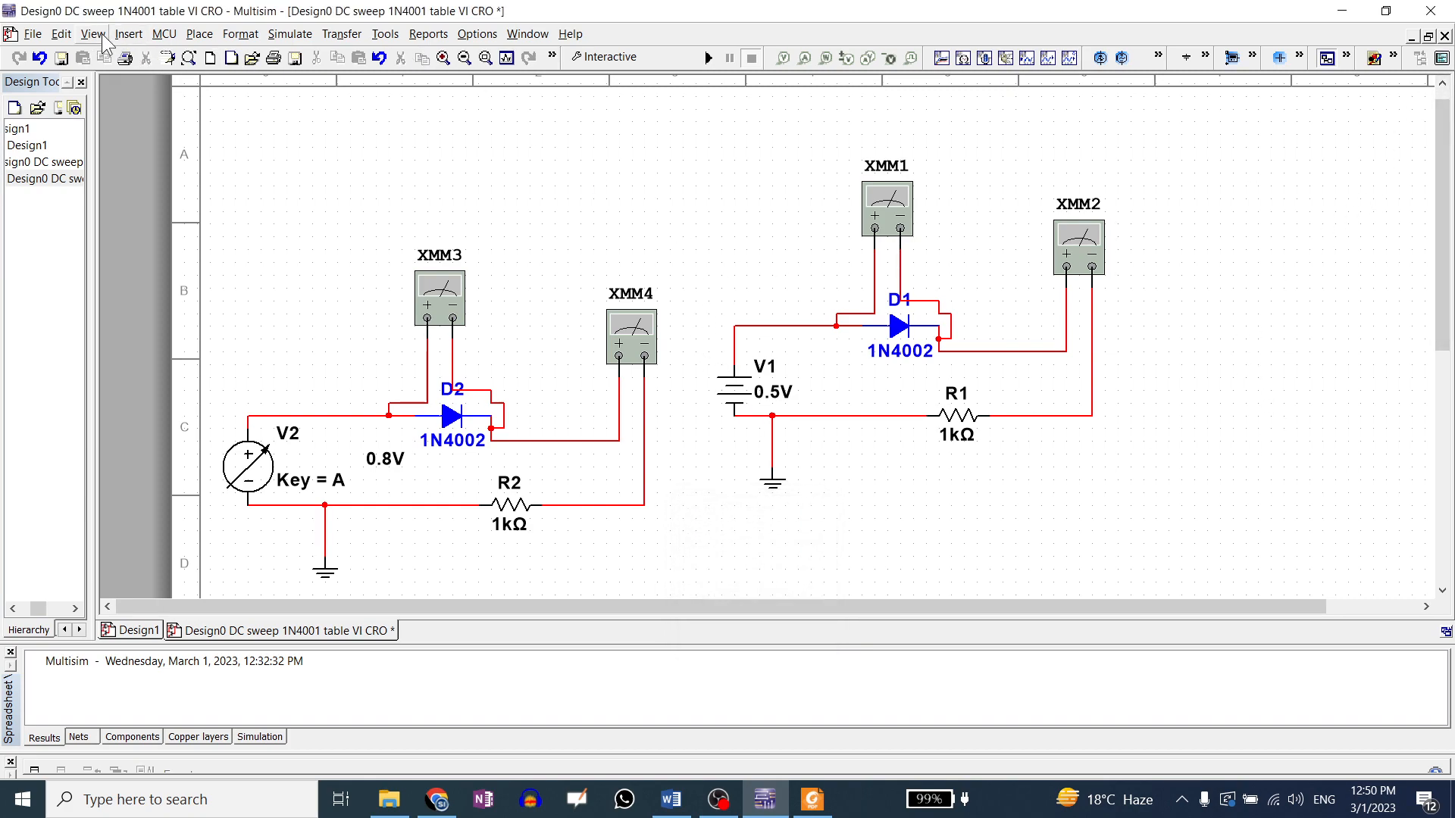
# - Place a spare multimeter above the D2 circuit and view its measurement modes
pyautogui.click(290, 34)
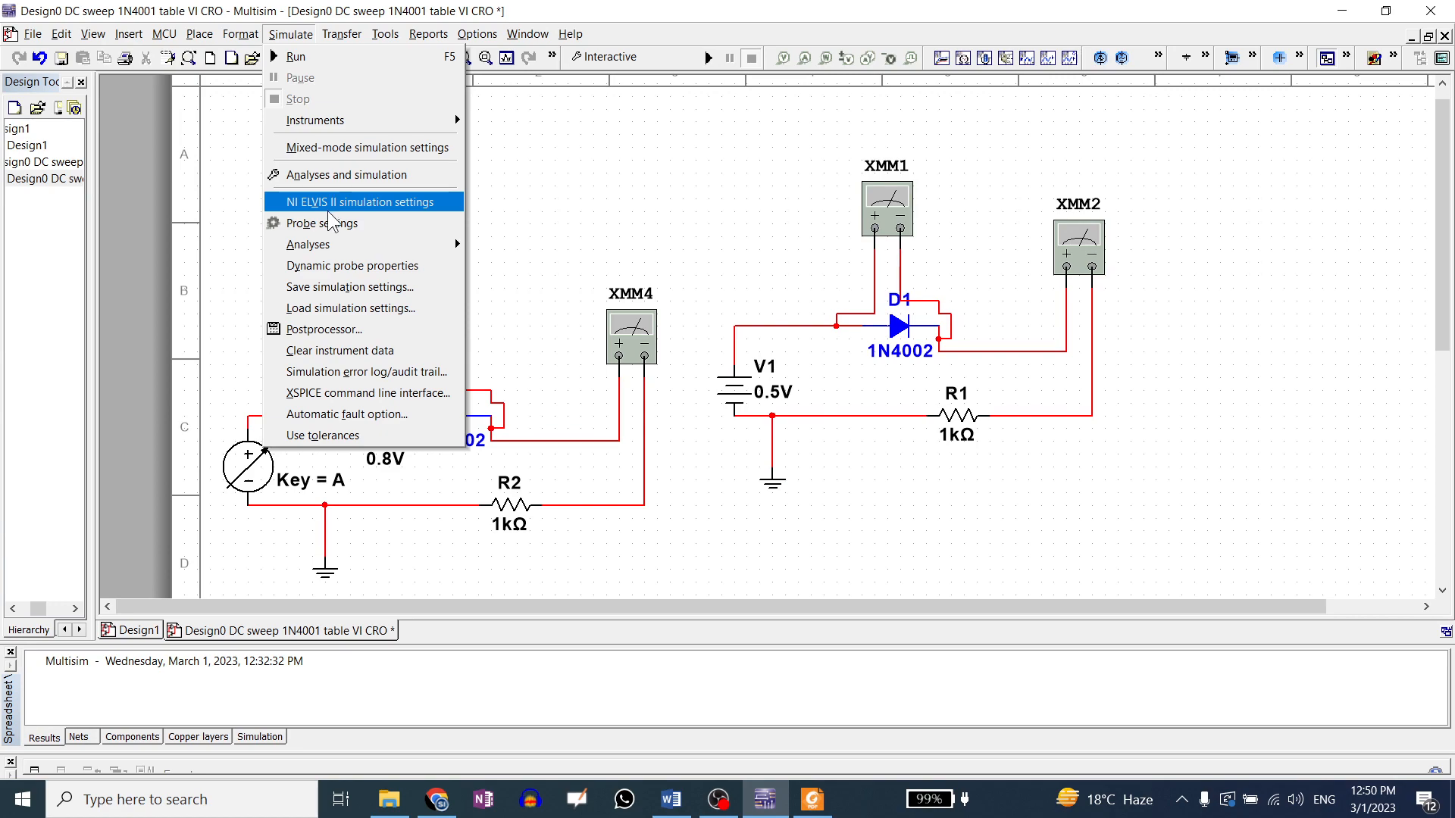
pyautogui.moveTo(326, 246)
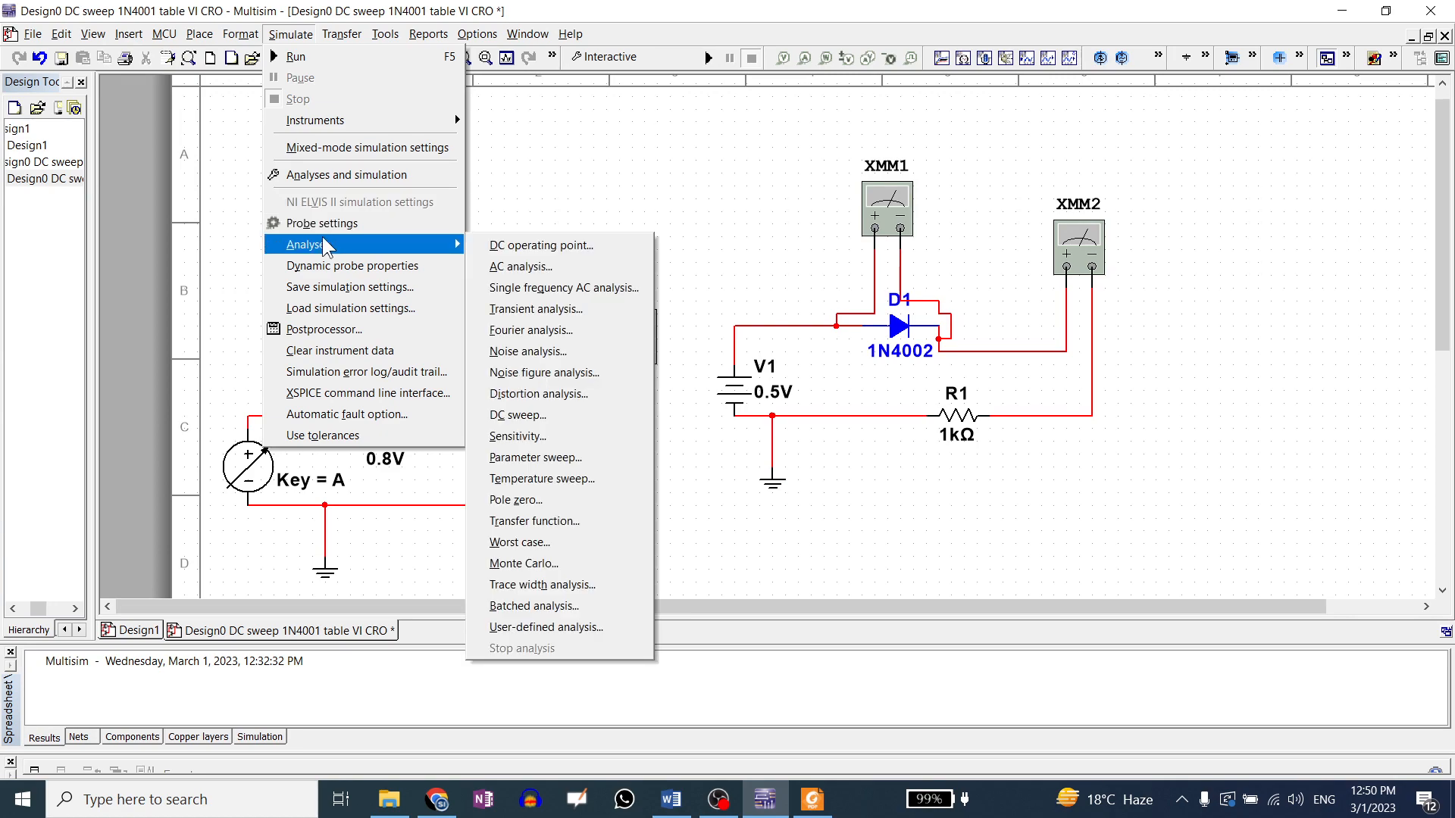
pyautogui.moveTo(346, 126)
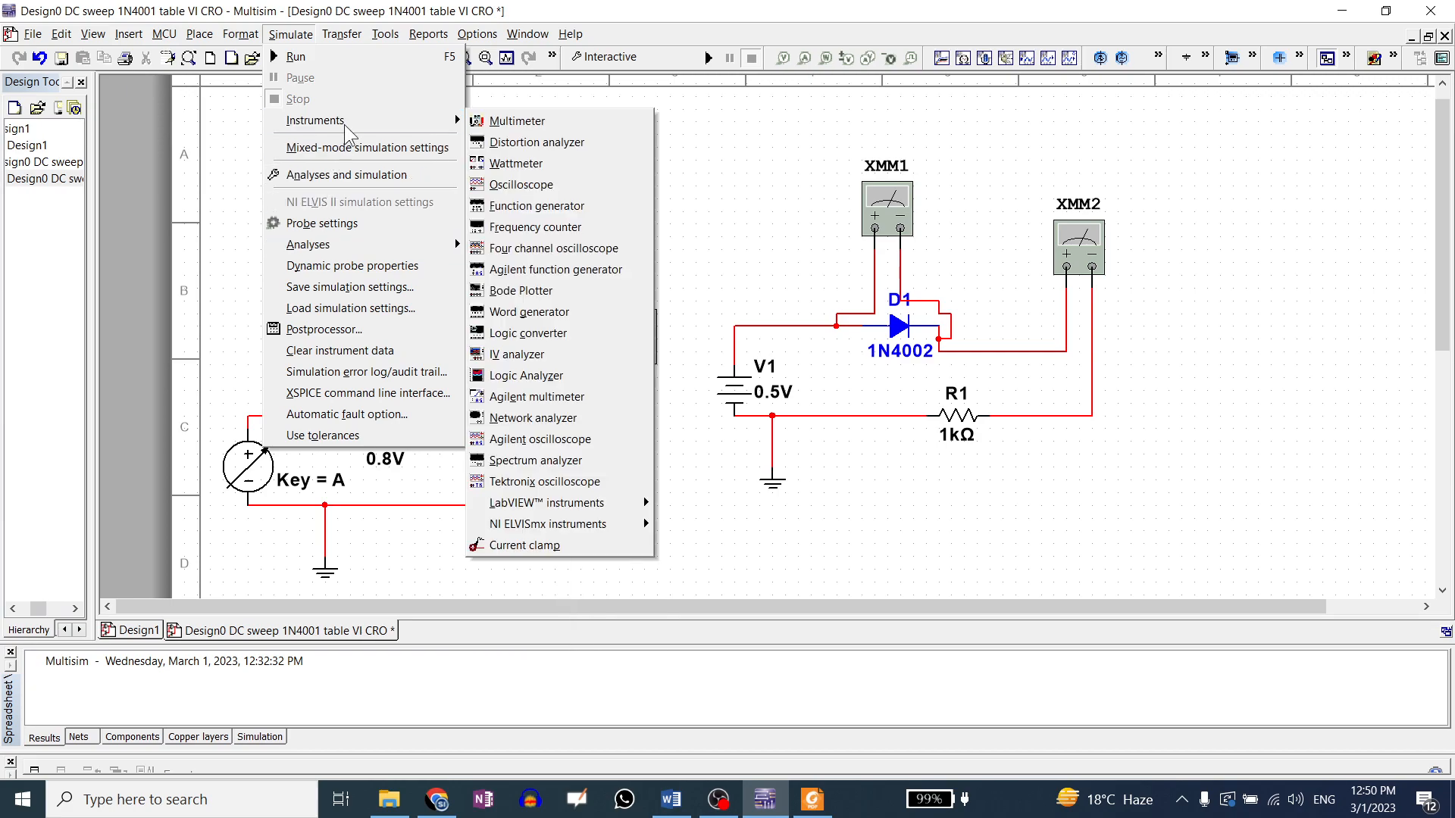
pyautogui.click(510, 132)
pyautogui.click(610, 195)
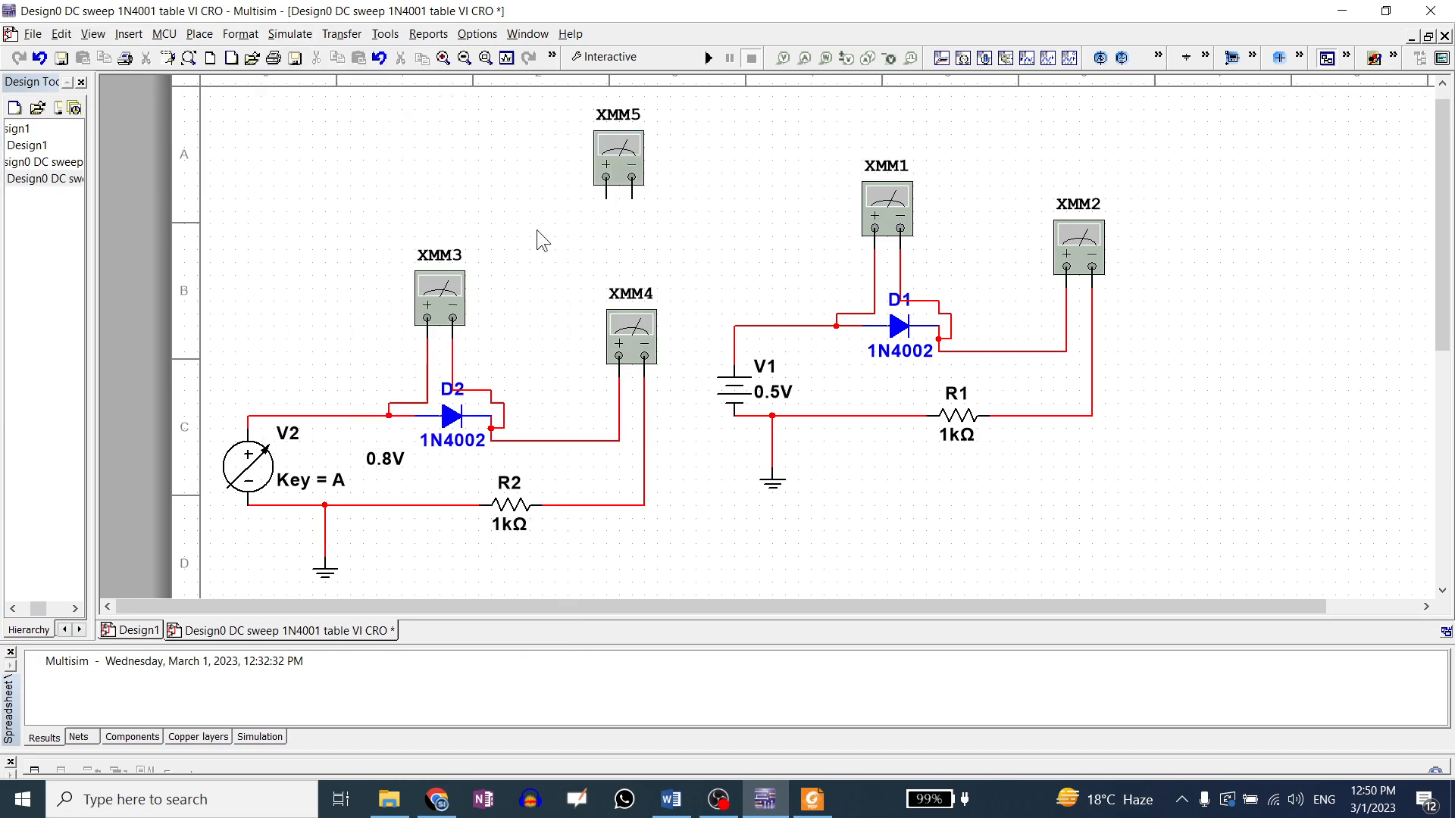
pyautogui.doubleClick(628, 168)
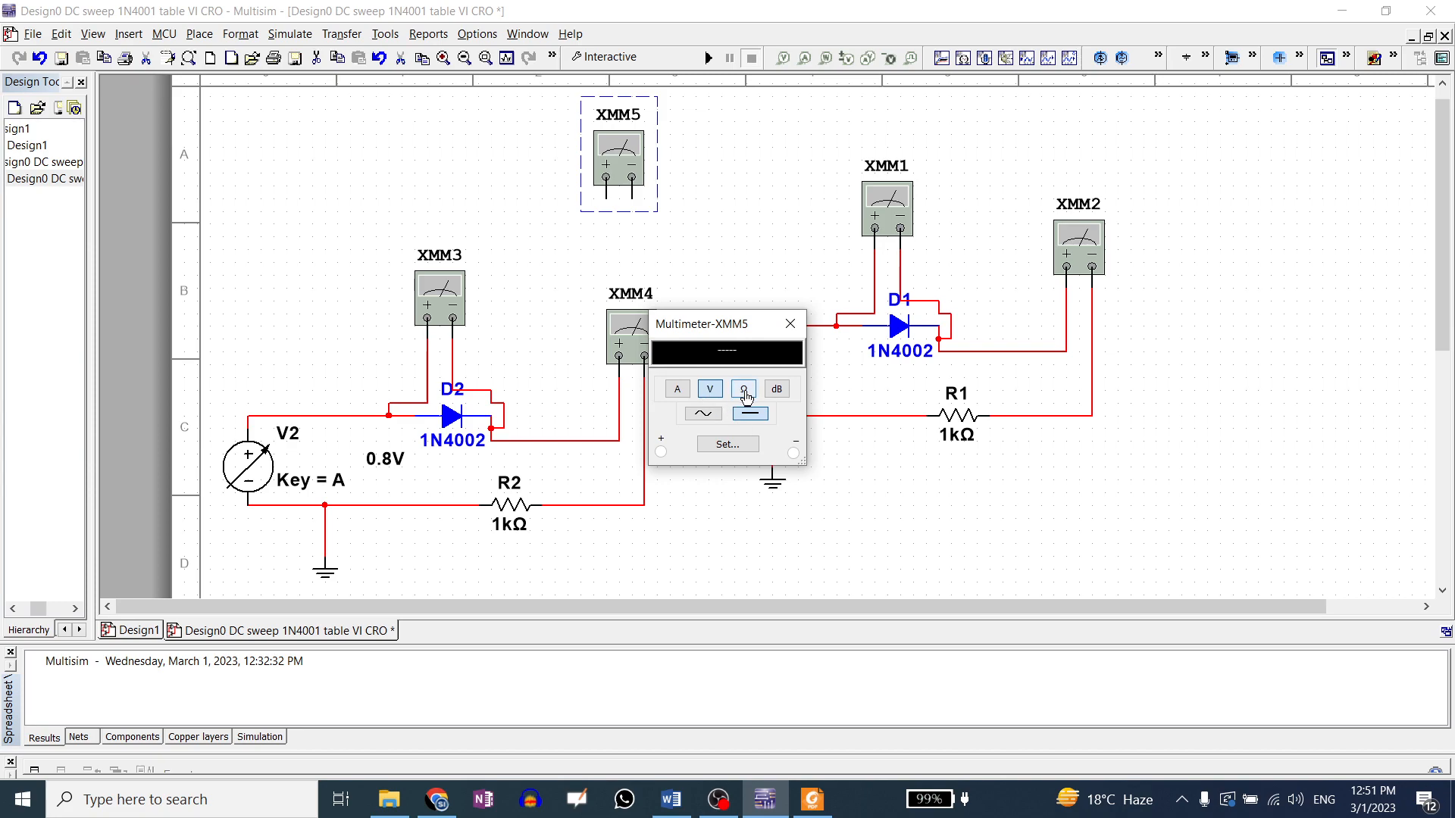
pyautogui.click(790, 324)
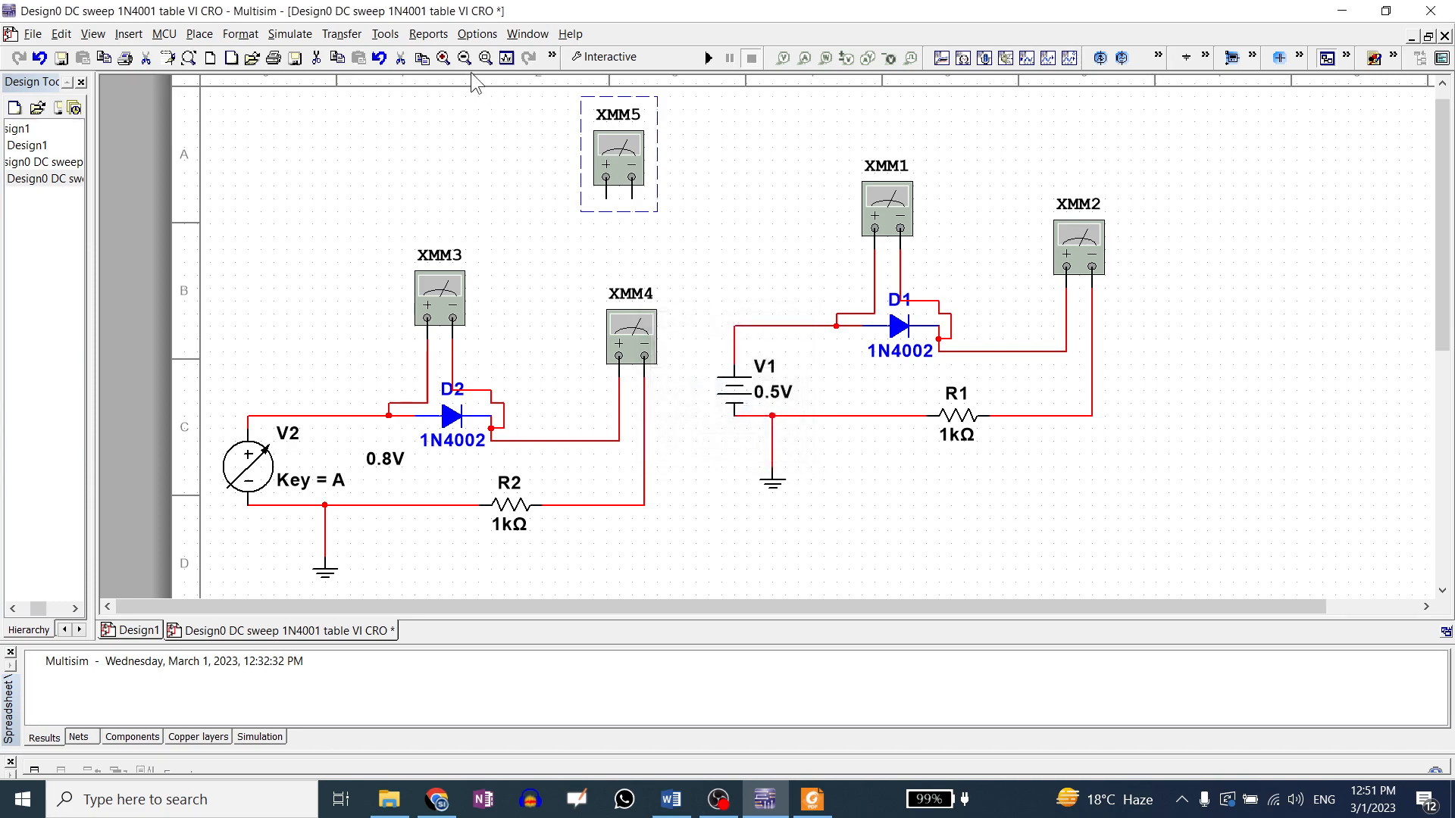
# - Look through the available simulation instruments and delete the unconnected multimeter XMM5
pyautogui.click(291, 34)
pyautogui.moveTo(379, 120)
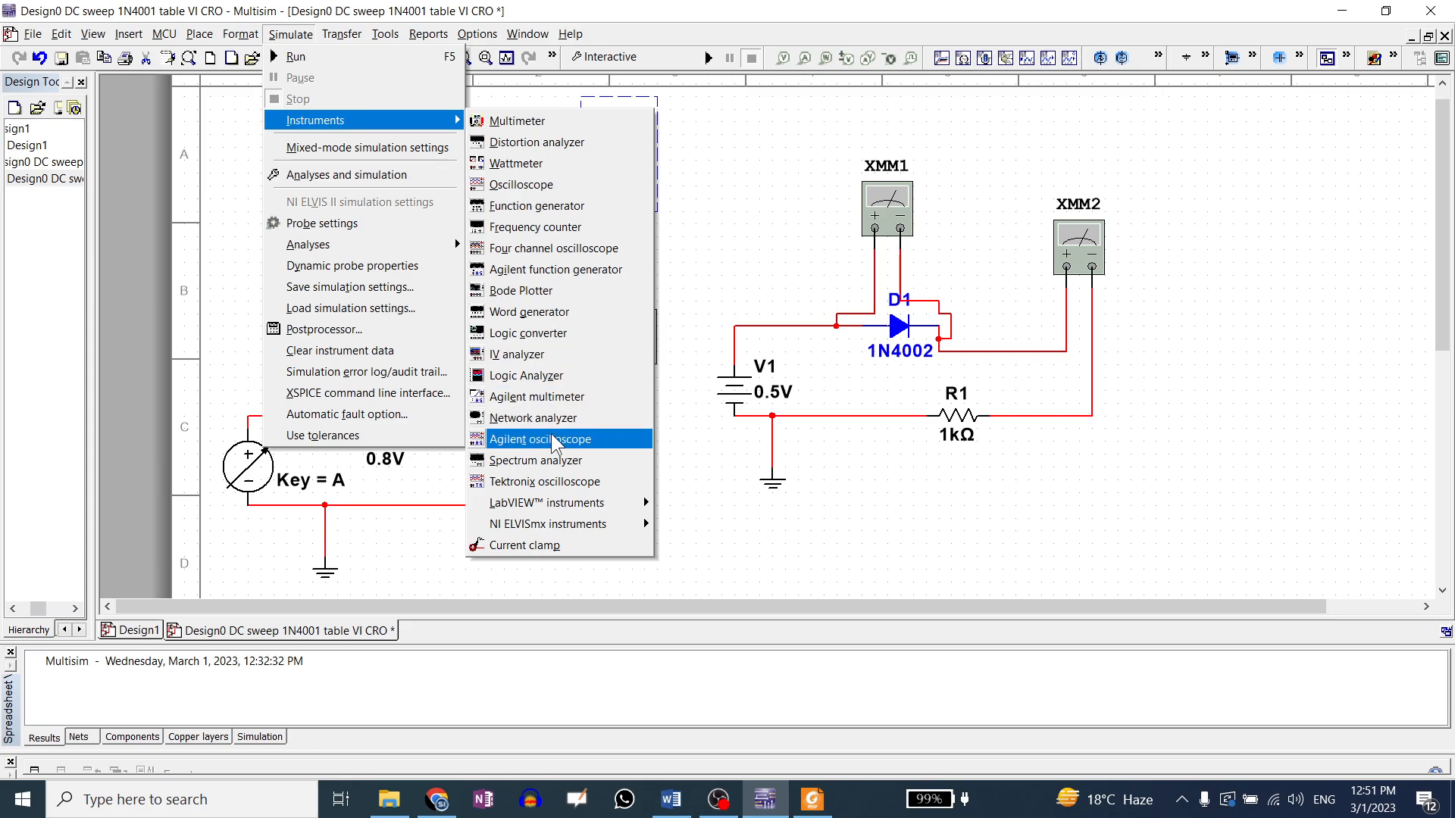
pyautogui.moveTo(561, 524)
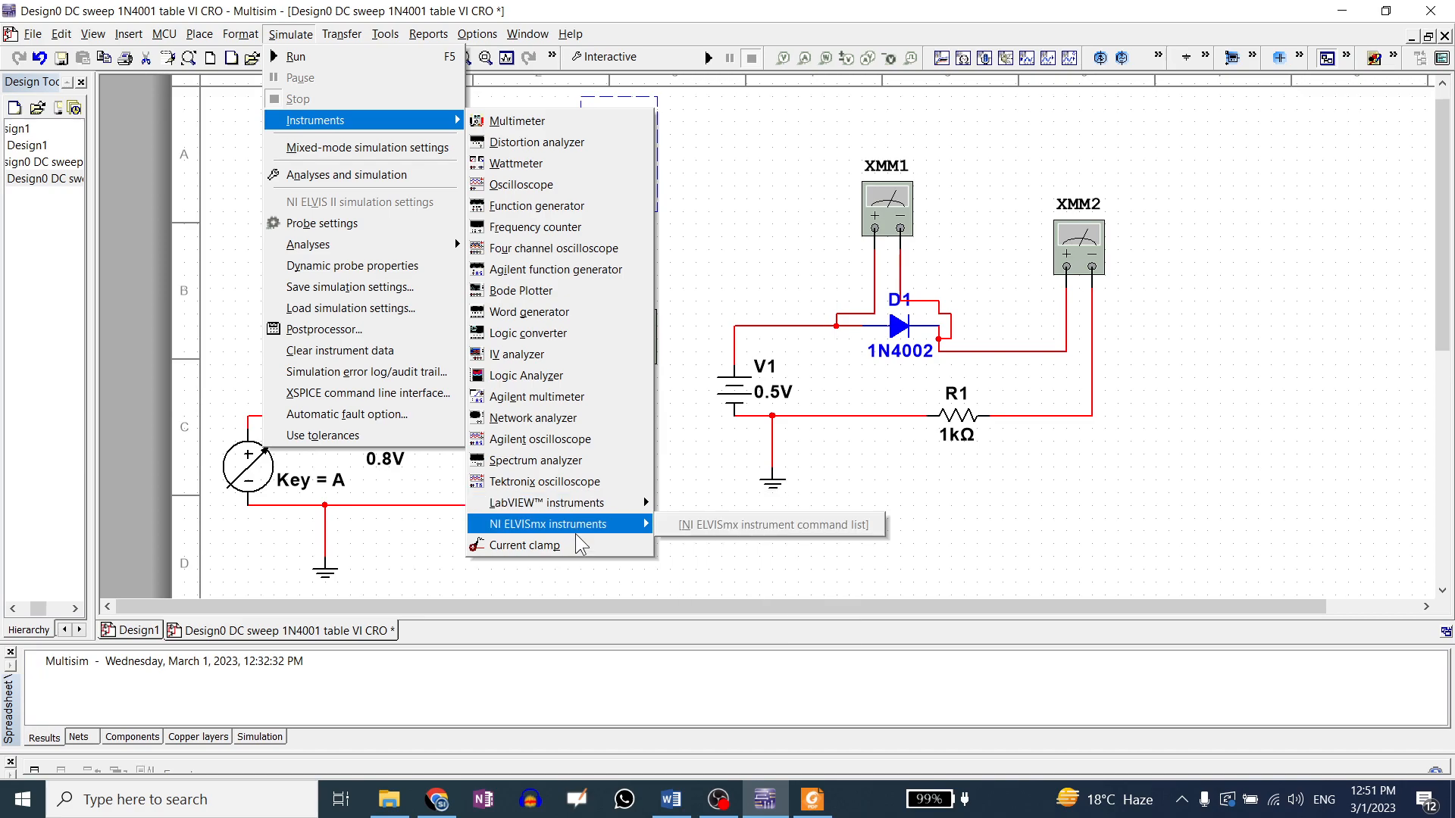
pyautogui.click(743, 197)
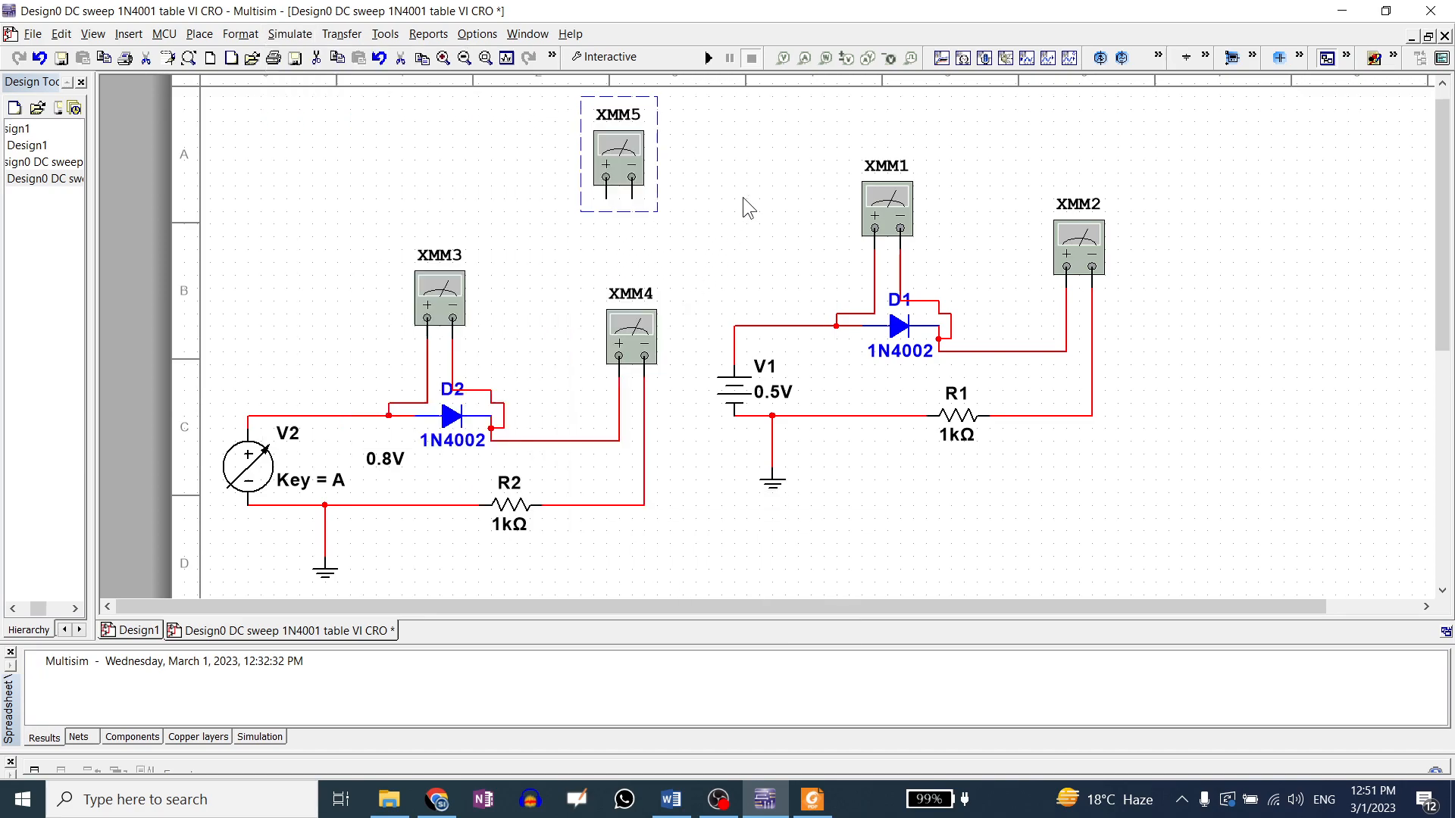
pyautogui.click(633, 178)
pyautogui.press('Delete')
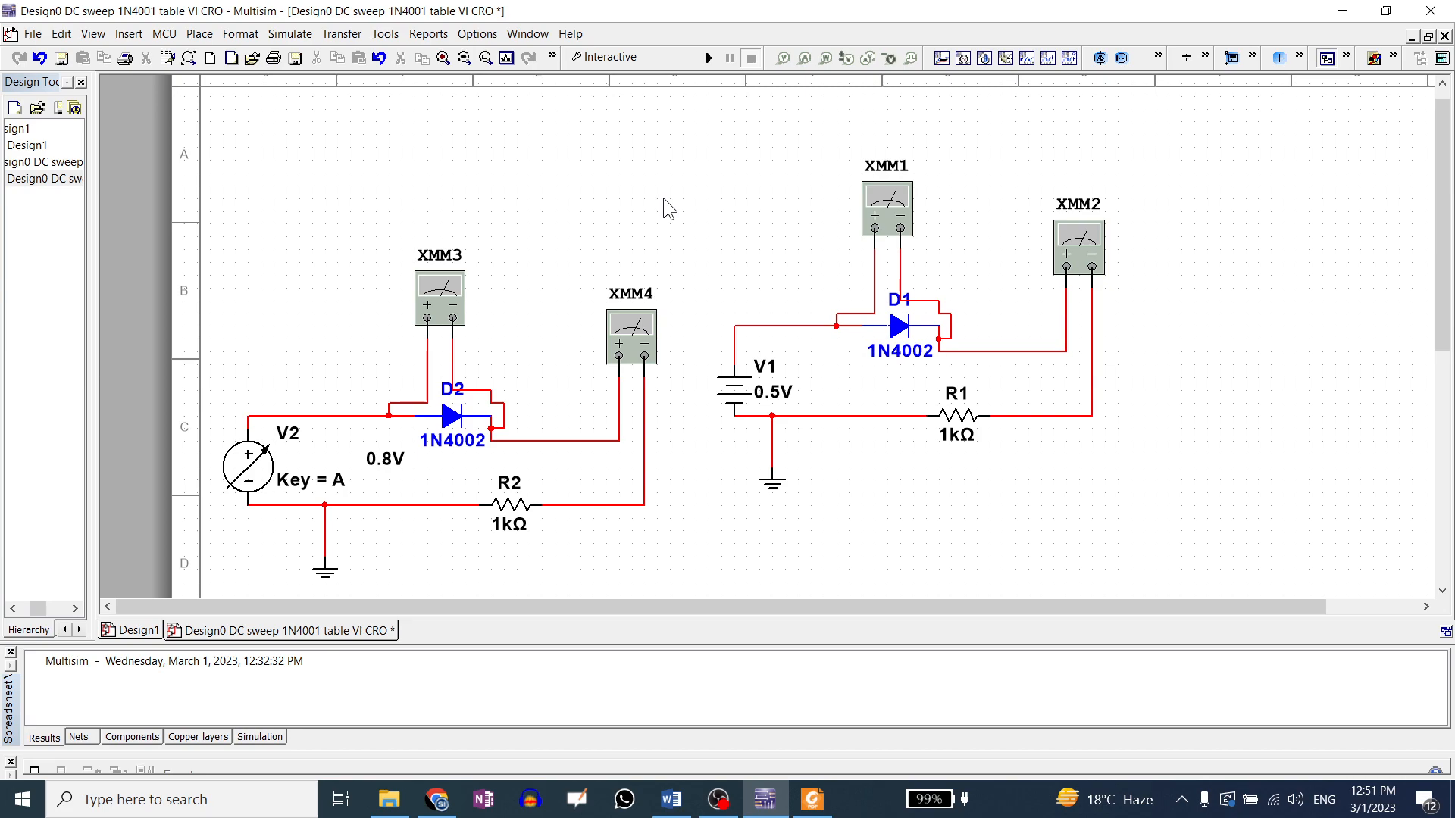
# - Glance at the datasheet in Foxit Reader, return to Multisim and review voltage source V2's range and increment settings
pyautogui.click(811, 799)
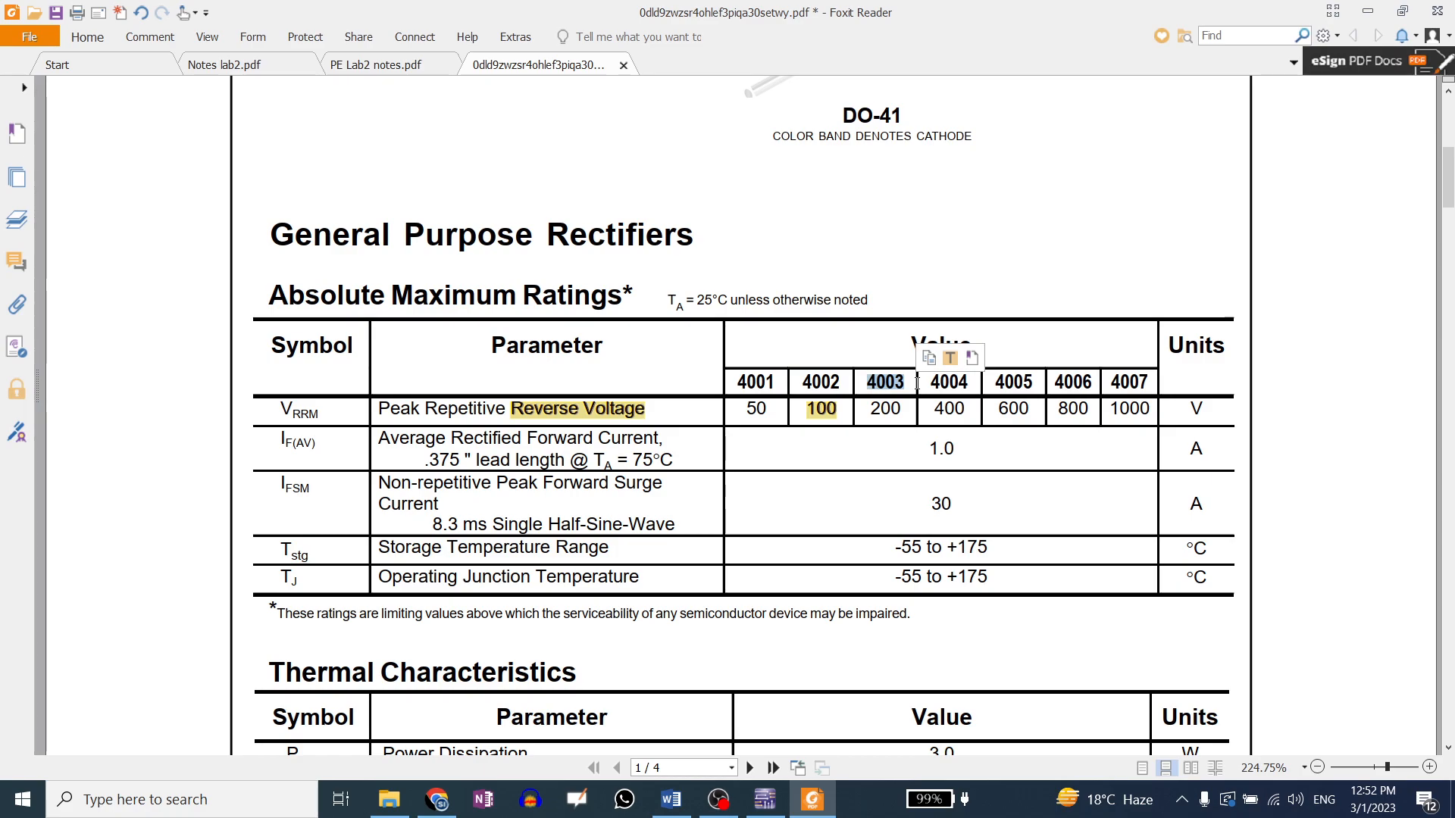
pyautogui.click(764, 799)
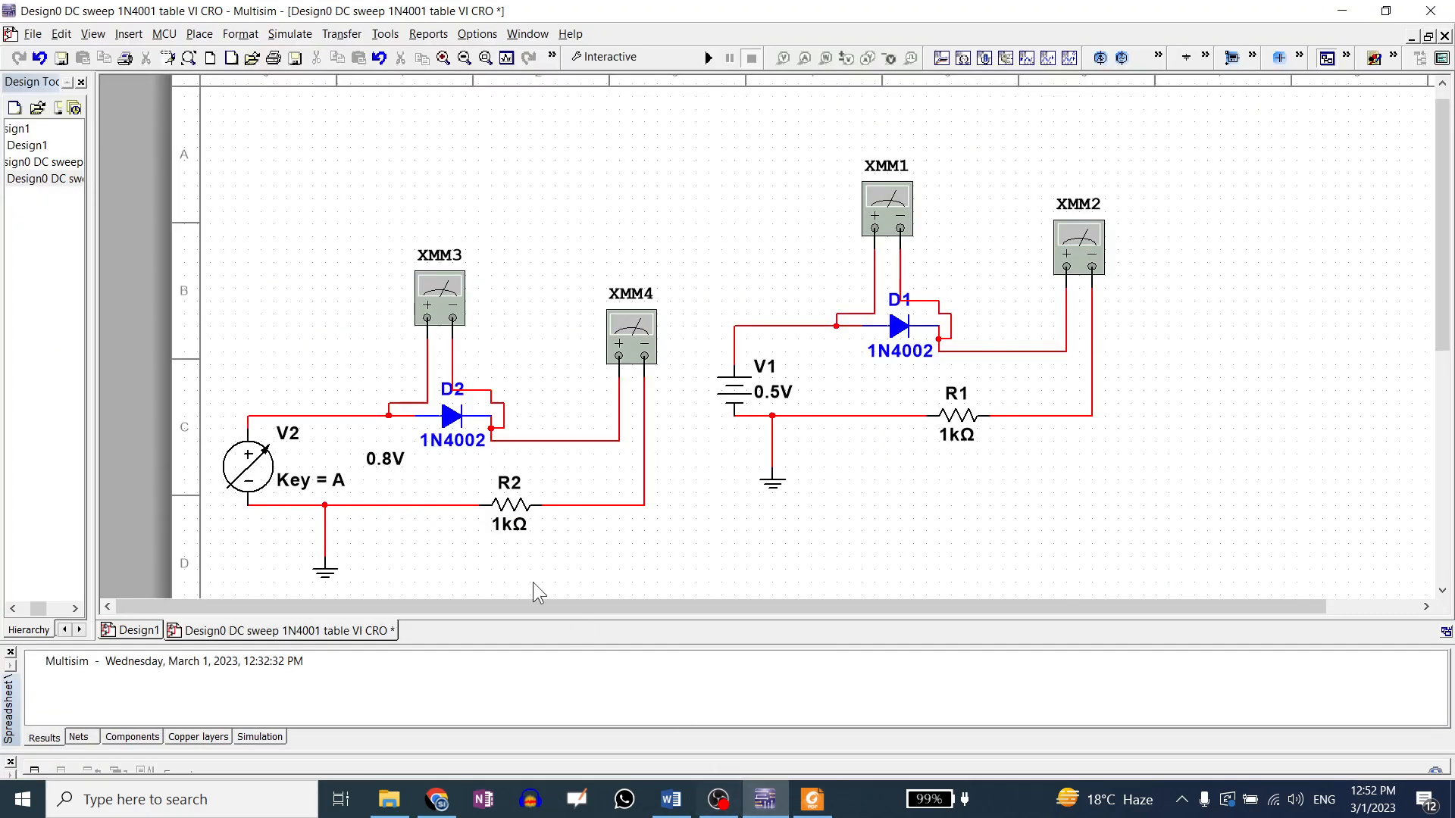
pyautogui.doubleClick(250, 466)
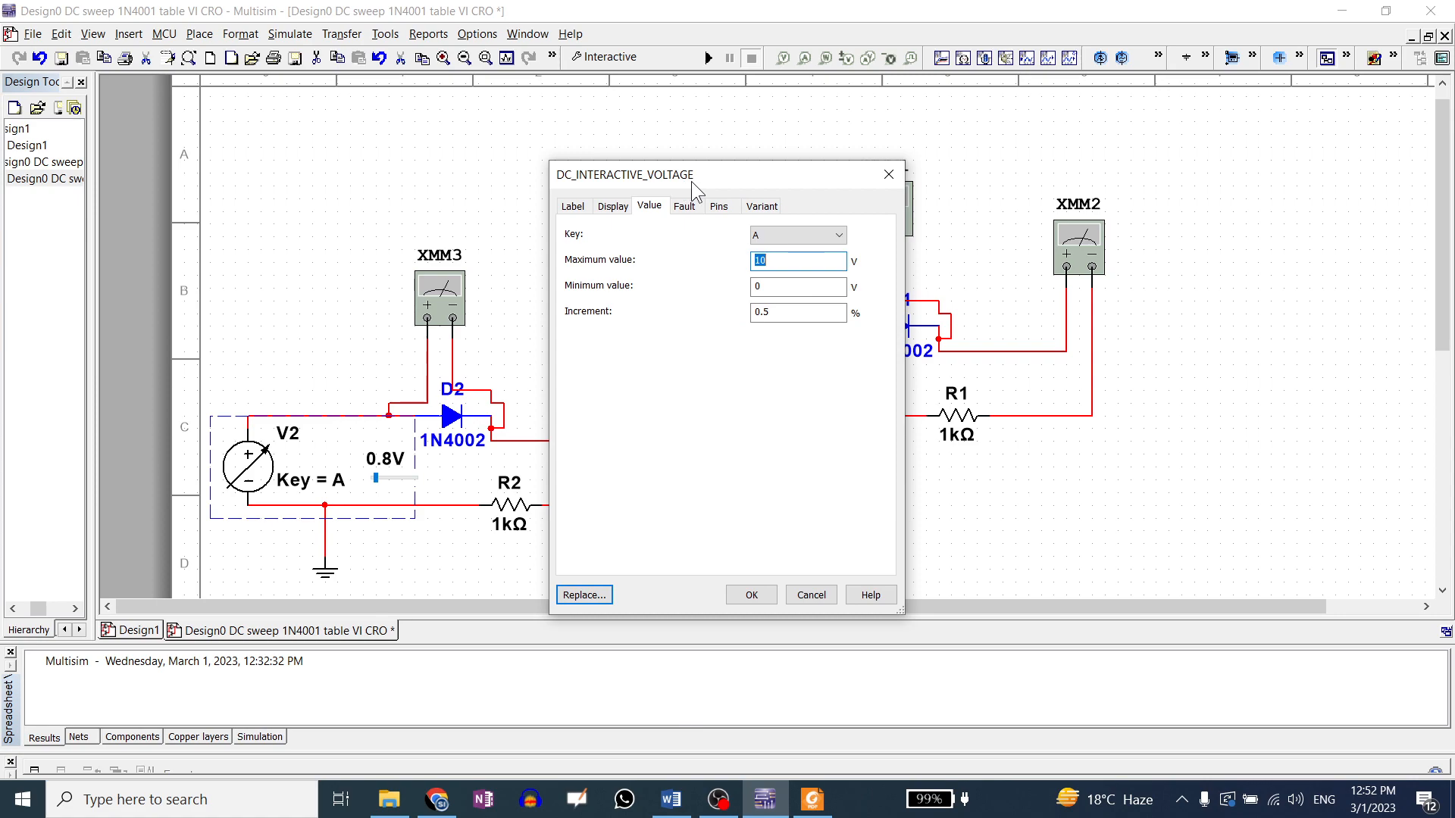
pyautogui.click(886, 173)
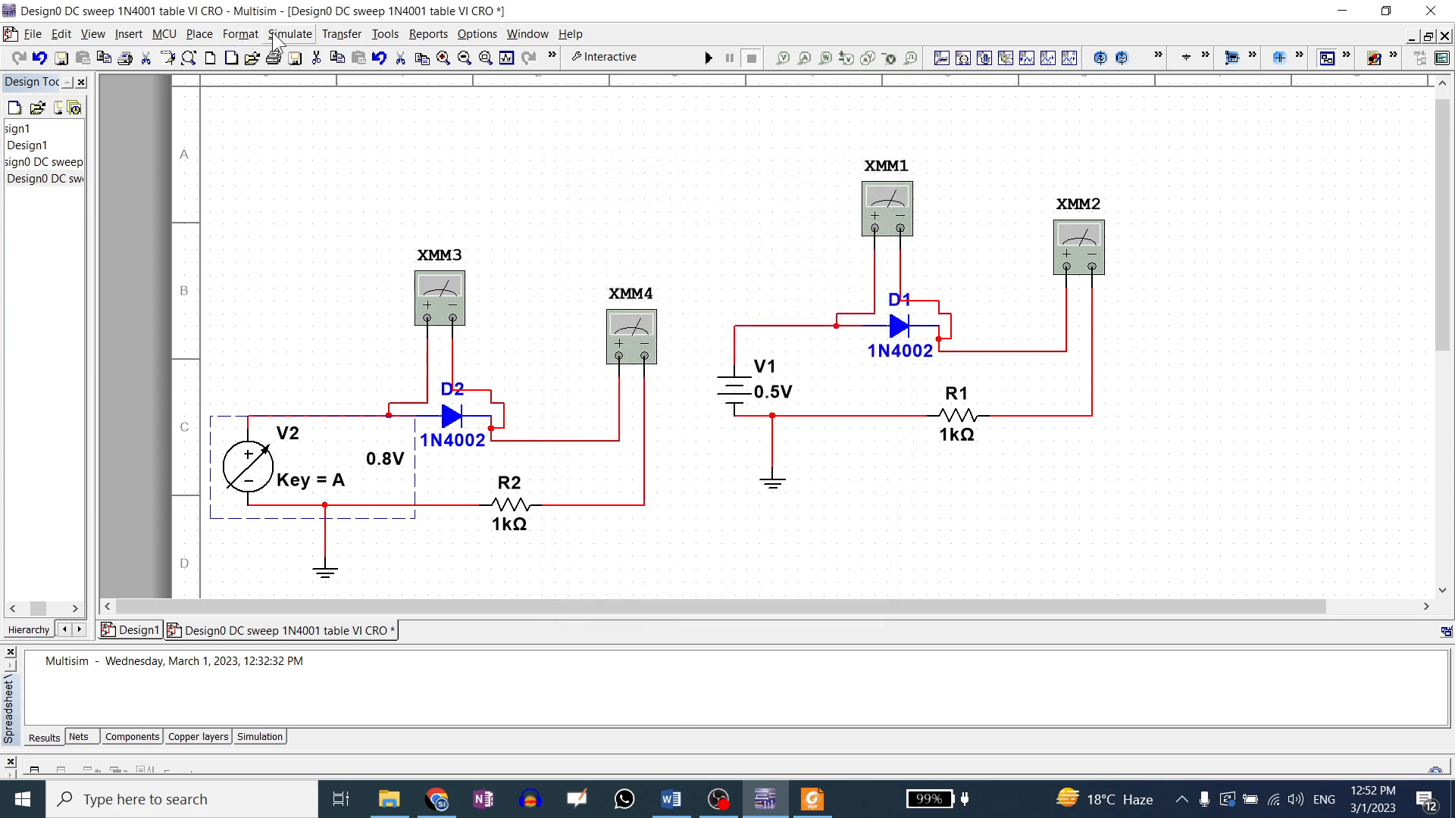
# - Browse the component library's Sources group, looking through the power sources and the signal voltage sources
pyautogui.click(199, 33)
pyautogui.click(235, 56)
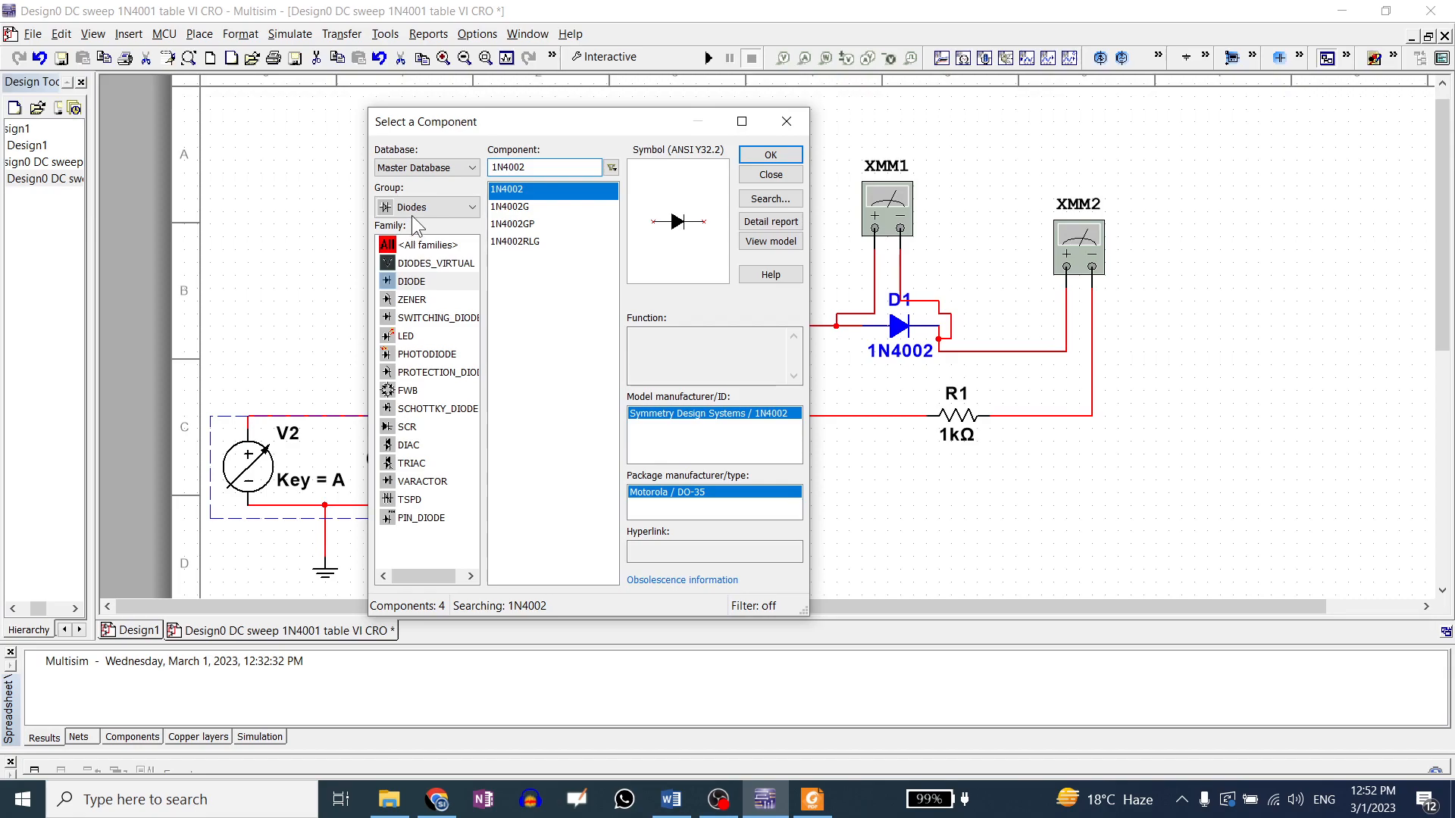
pyautogui.click(427, 207)
pyautogui.click(412, 227)
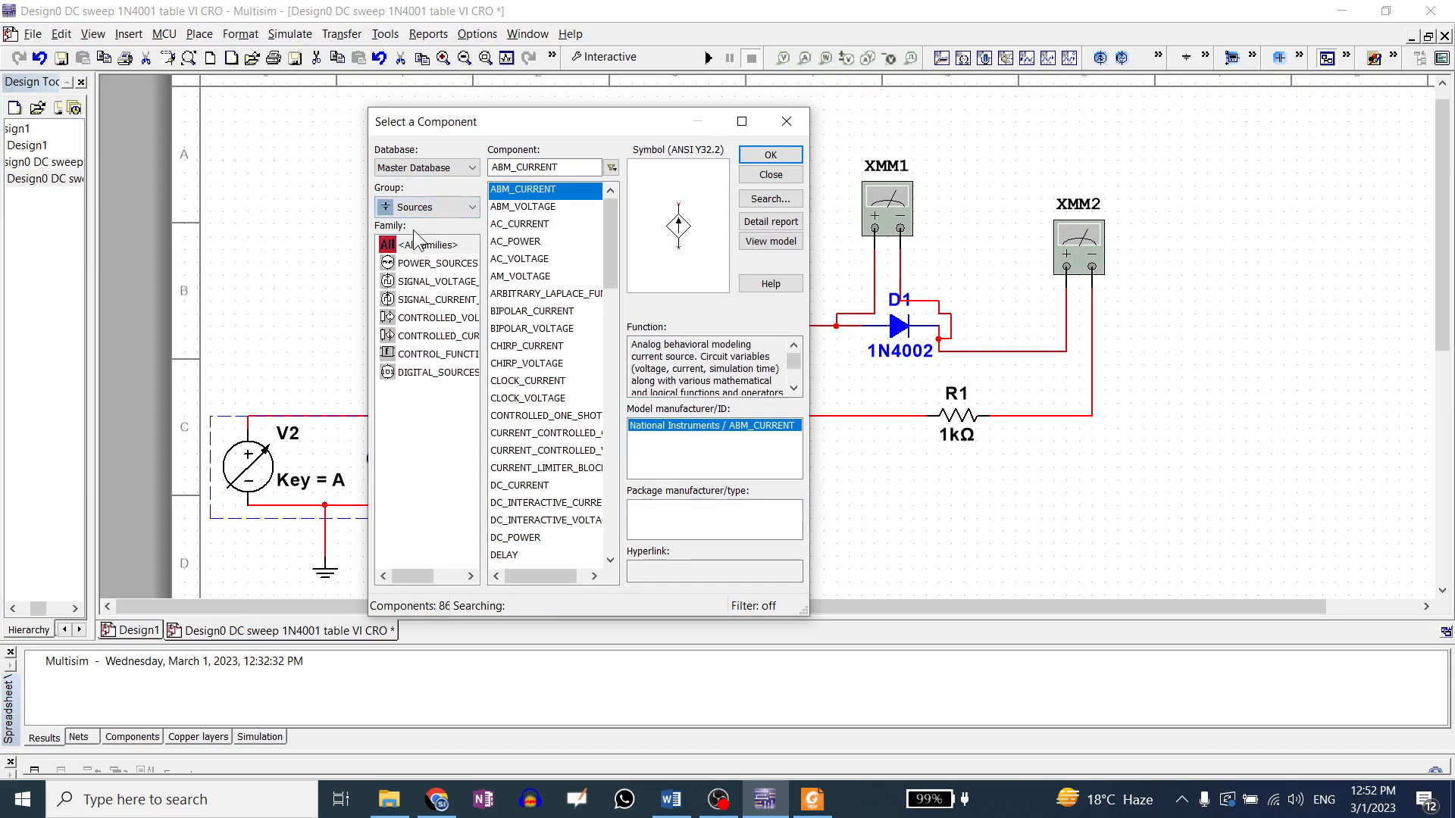
pyautogui.click(424, 265)
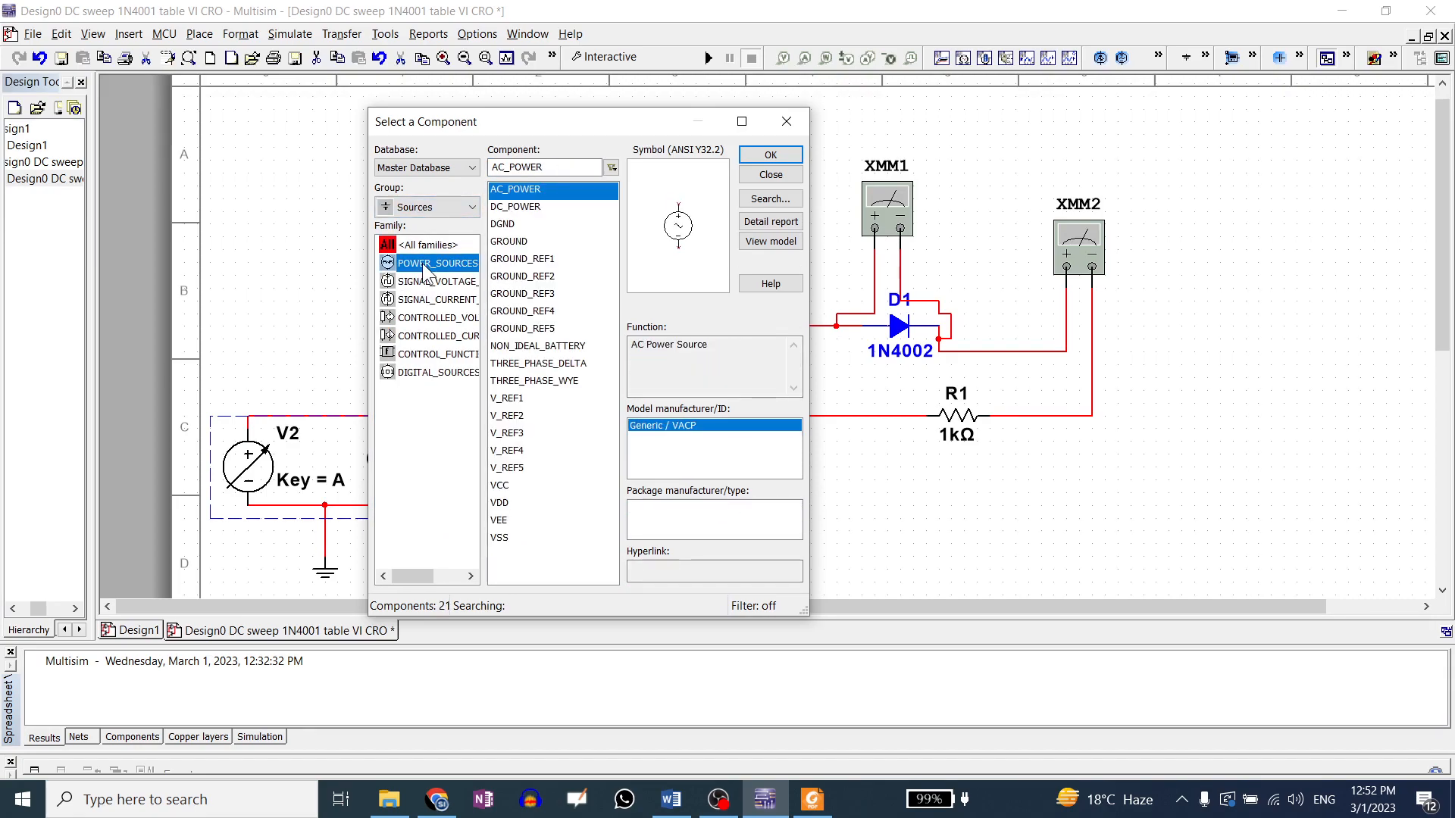
pyautogui.click(430, 288)
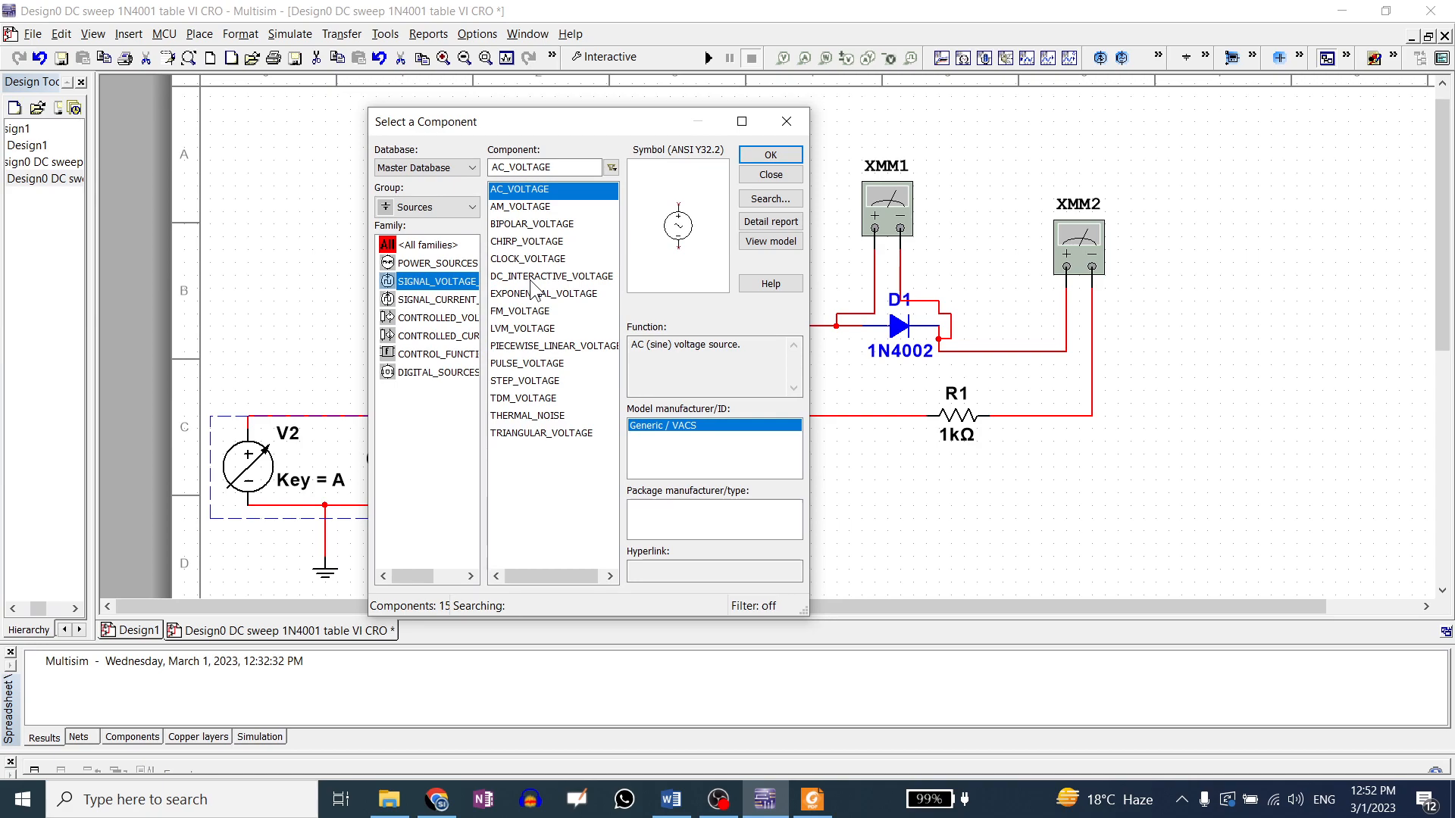
# - Review the thermal and electrical characteristics in the Foxit Reader datasheet, return to Multisim and dismiss the component browser
pyautogui.hotkey('alt', 'Tab')
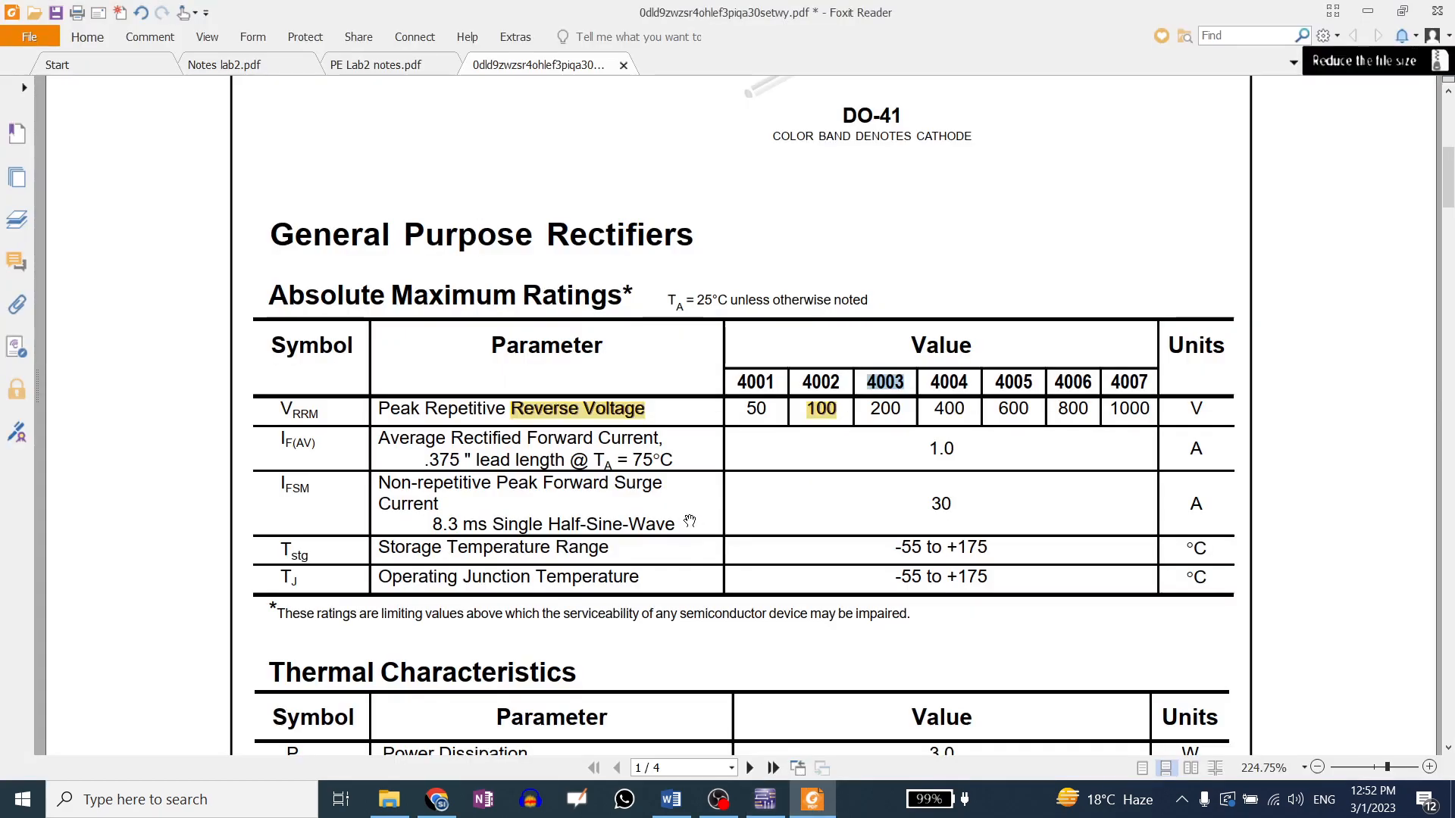
pyautogui.scroll(-5, 687, 500)
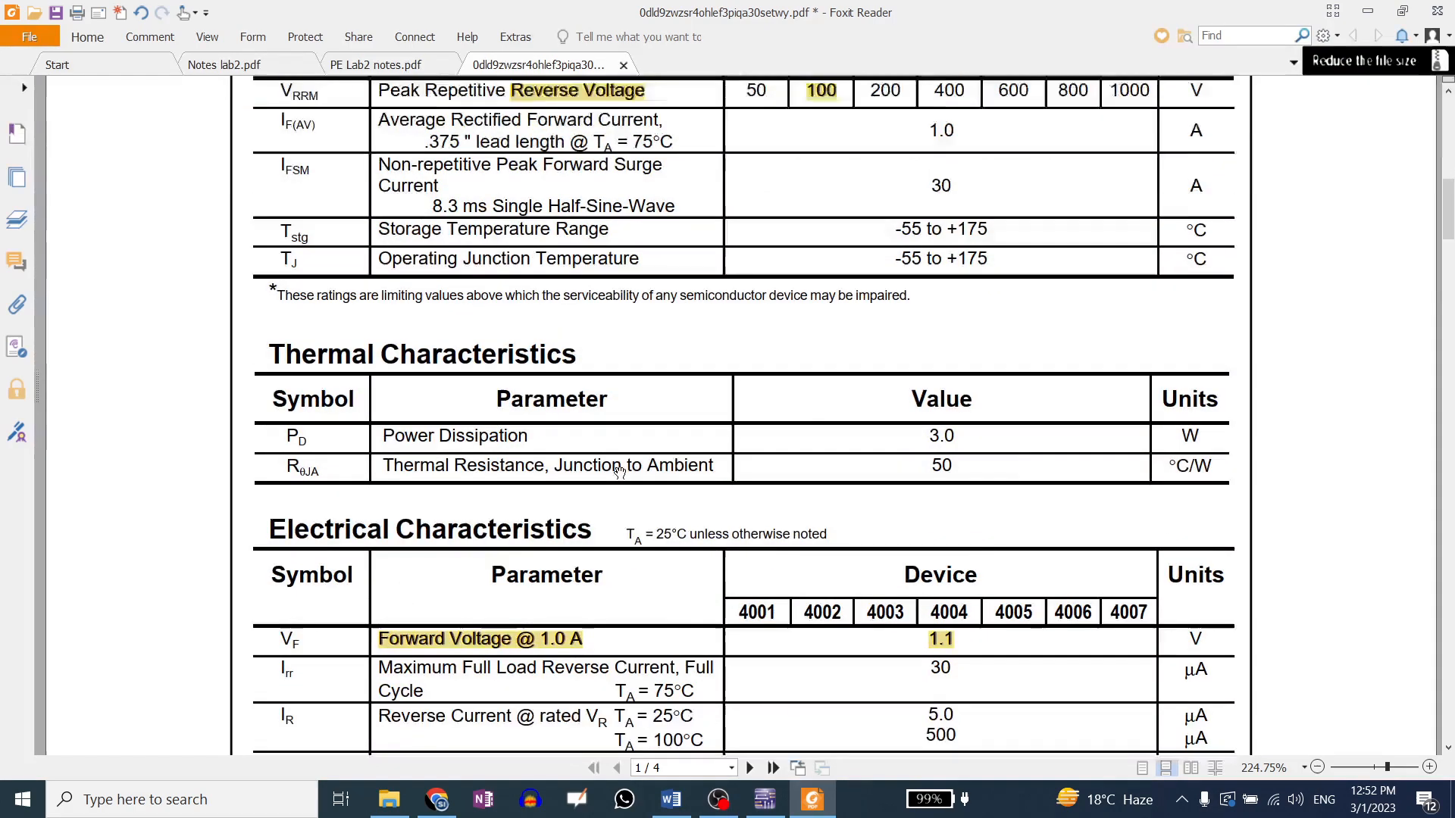
pyautogui.scroll(-1, 620, 474)
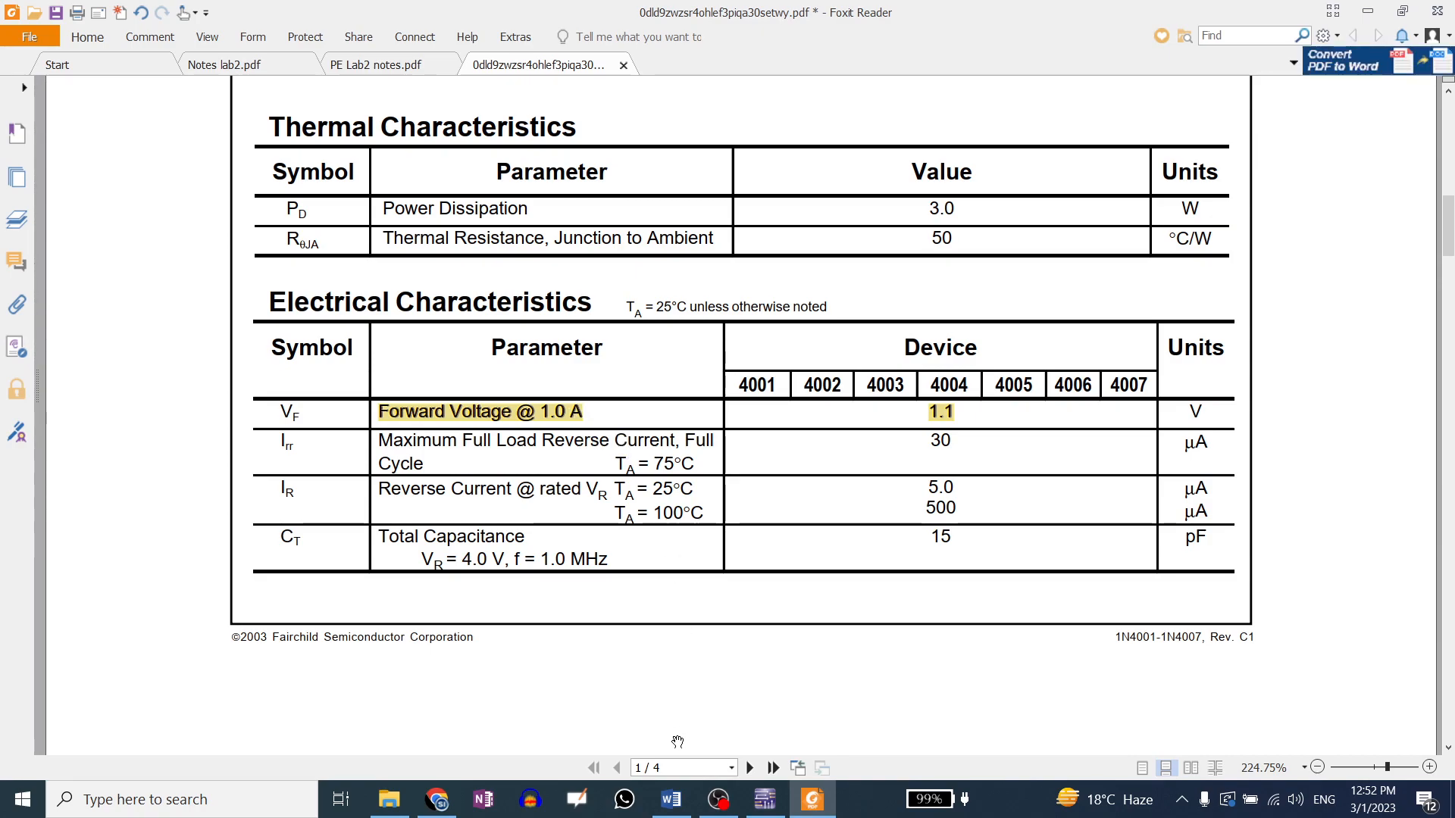
pyautogui.click(764, 800)
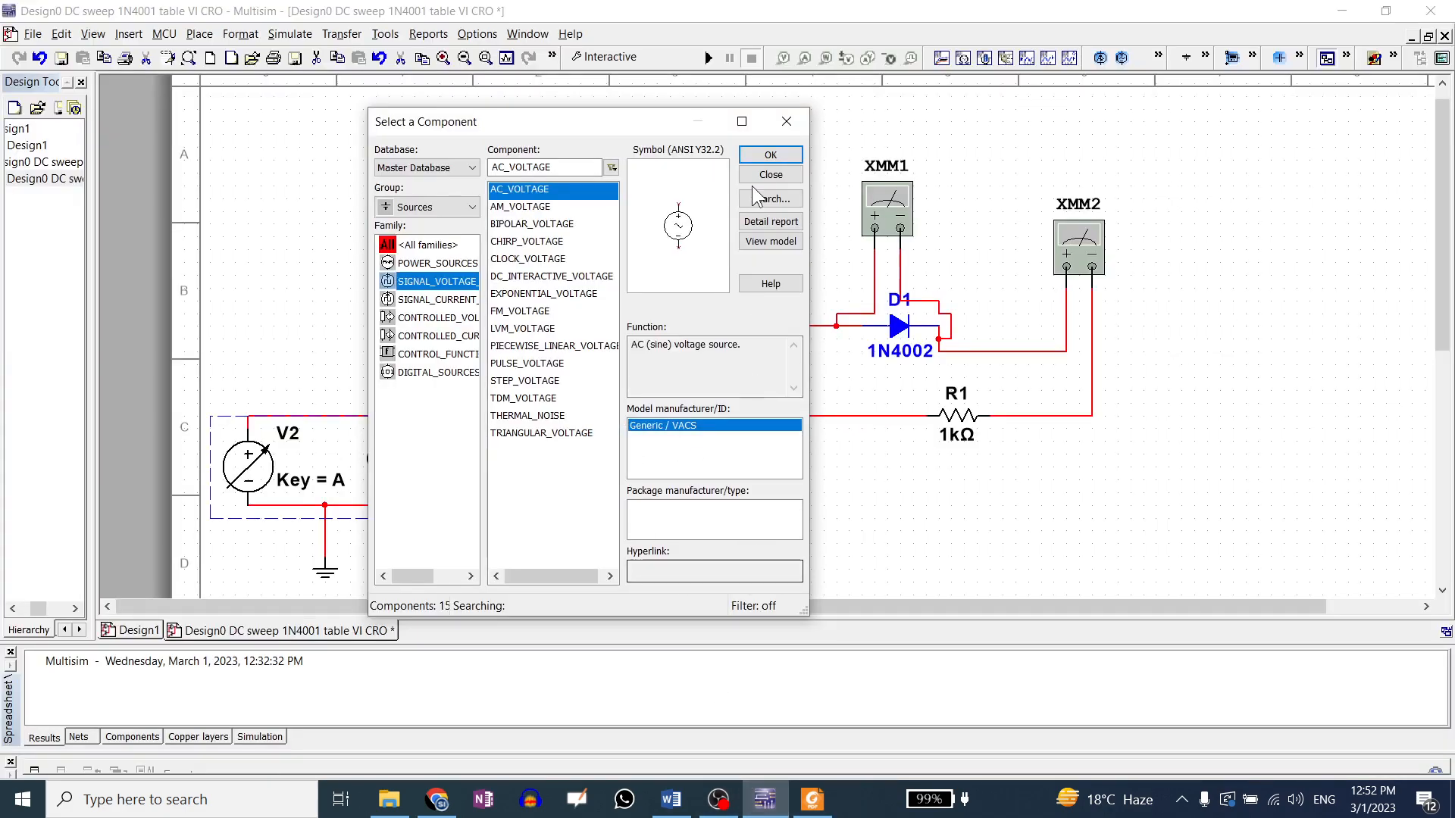
pyautogui.click(785, 121)
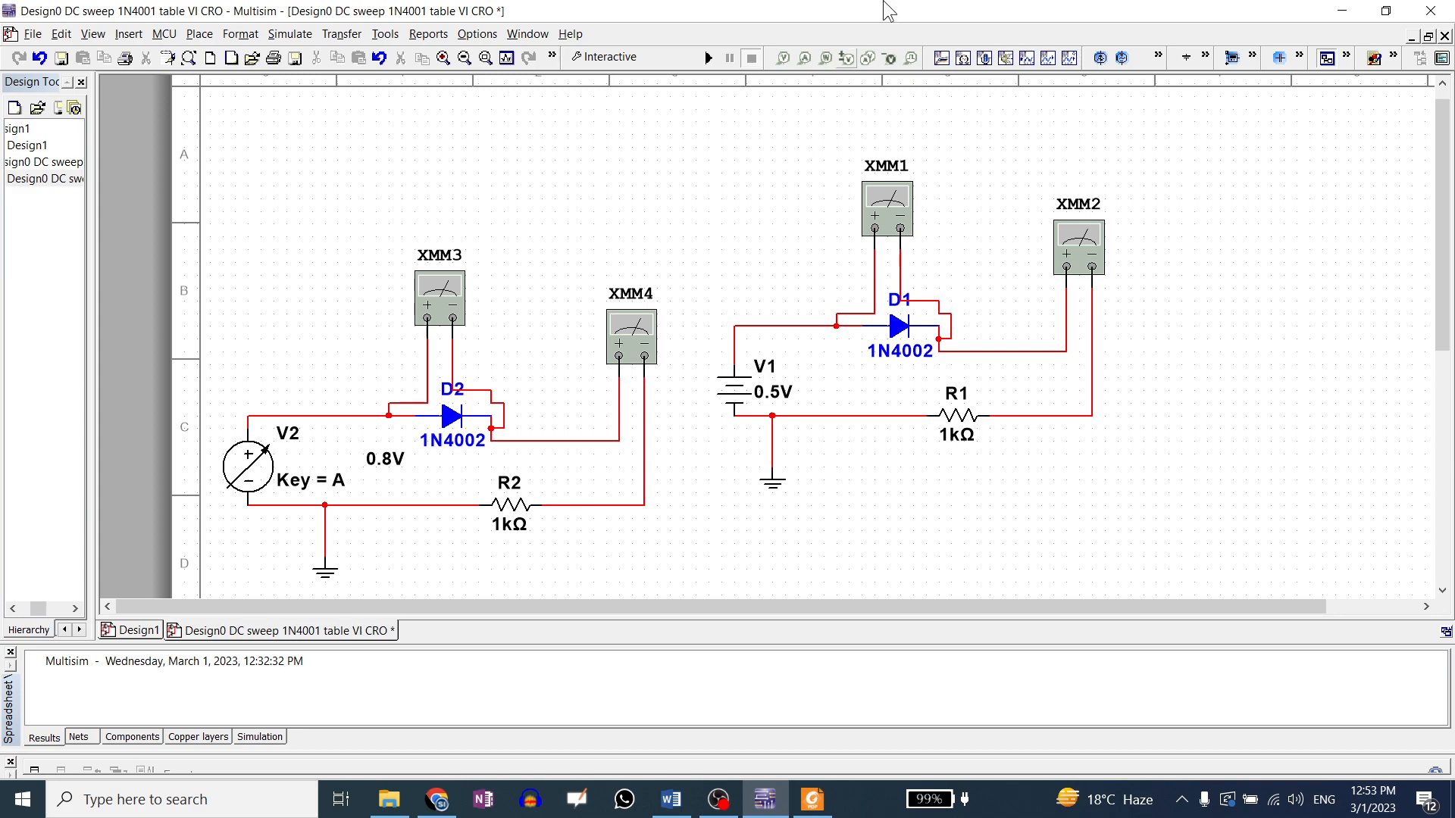
# - View DC source V1's value settings without changing them, and set interactive source V2's control key to Space
pyautogui.doubleClick(739, 404)
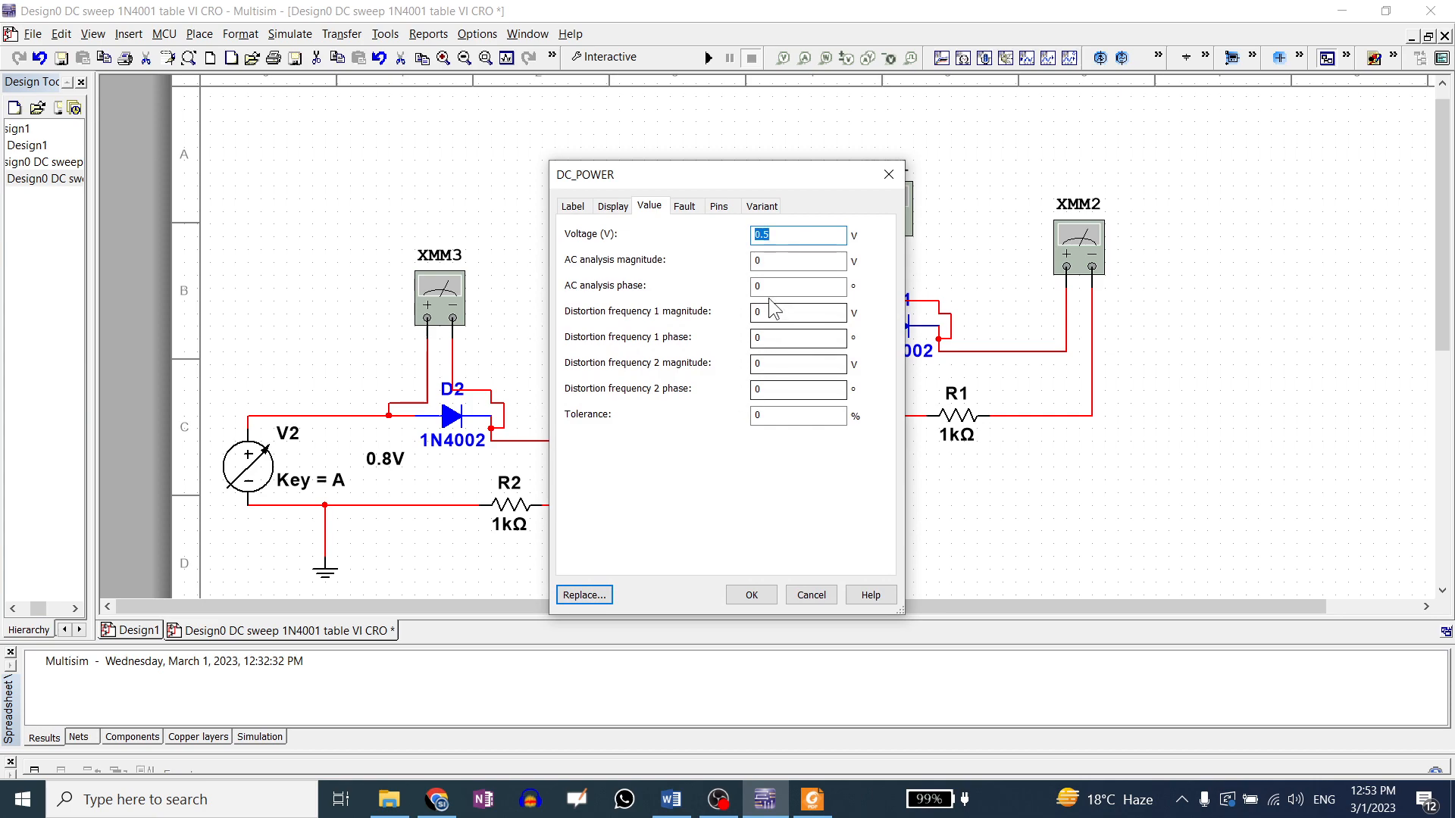
pyautogui.click(812, 594)
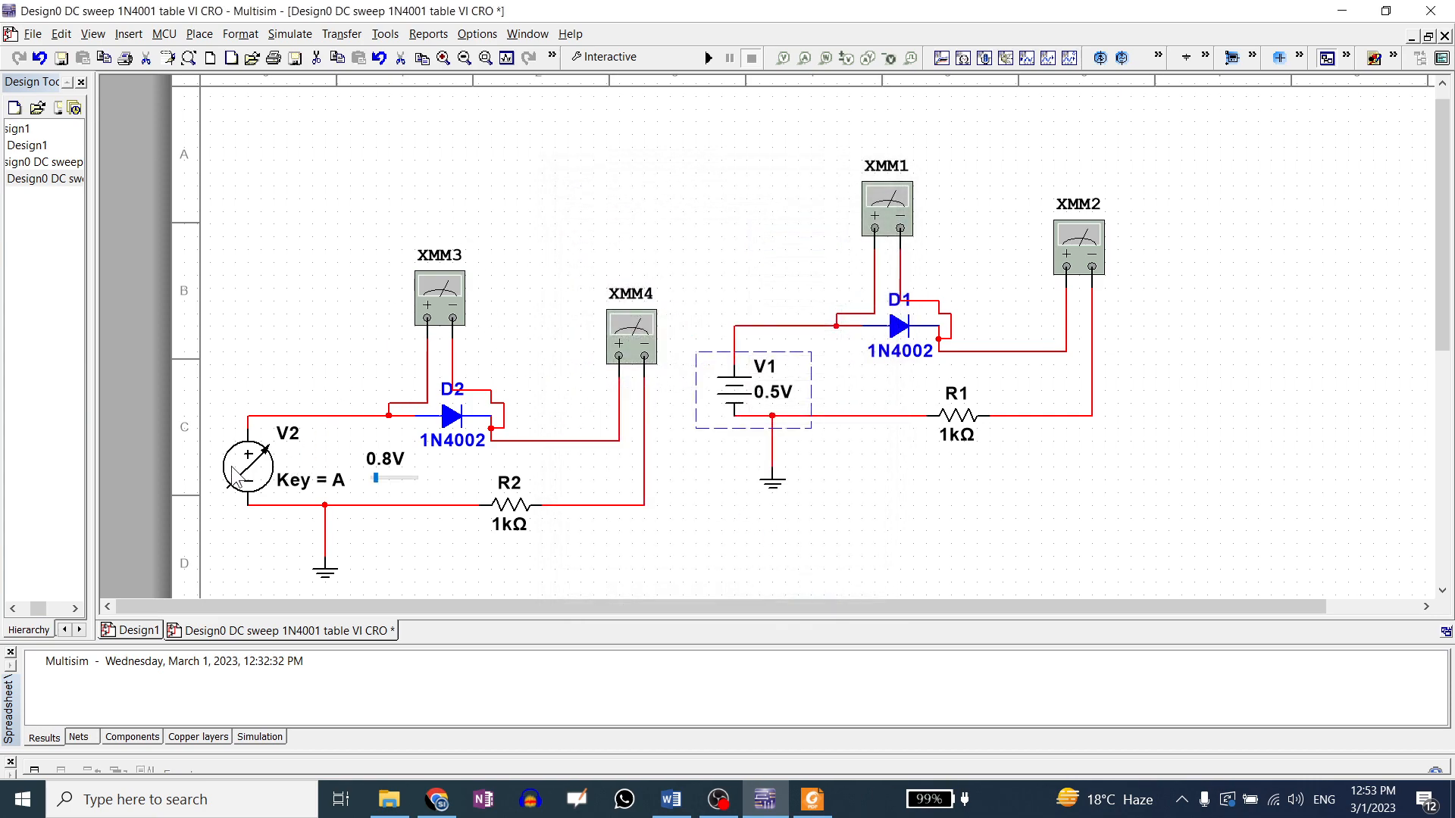
pyautogui.doubleClick(254, 475)
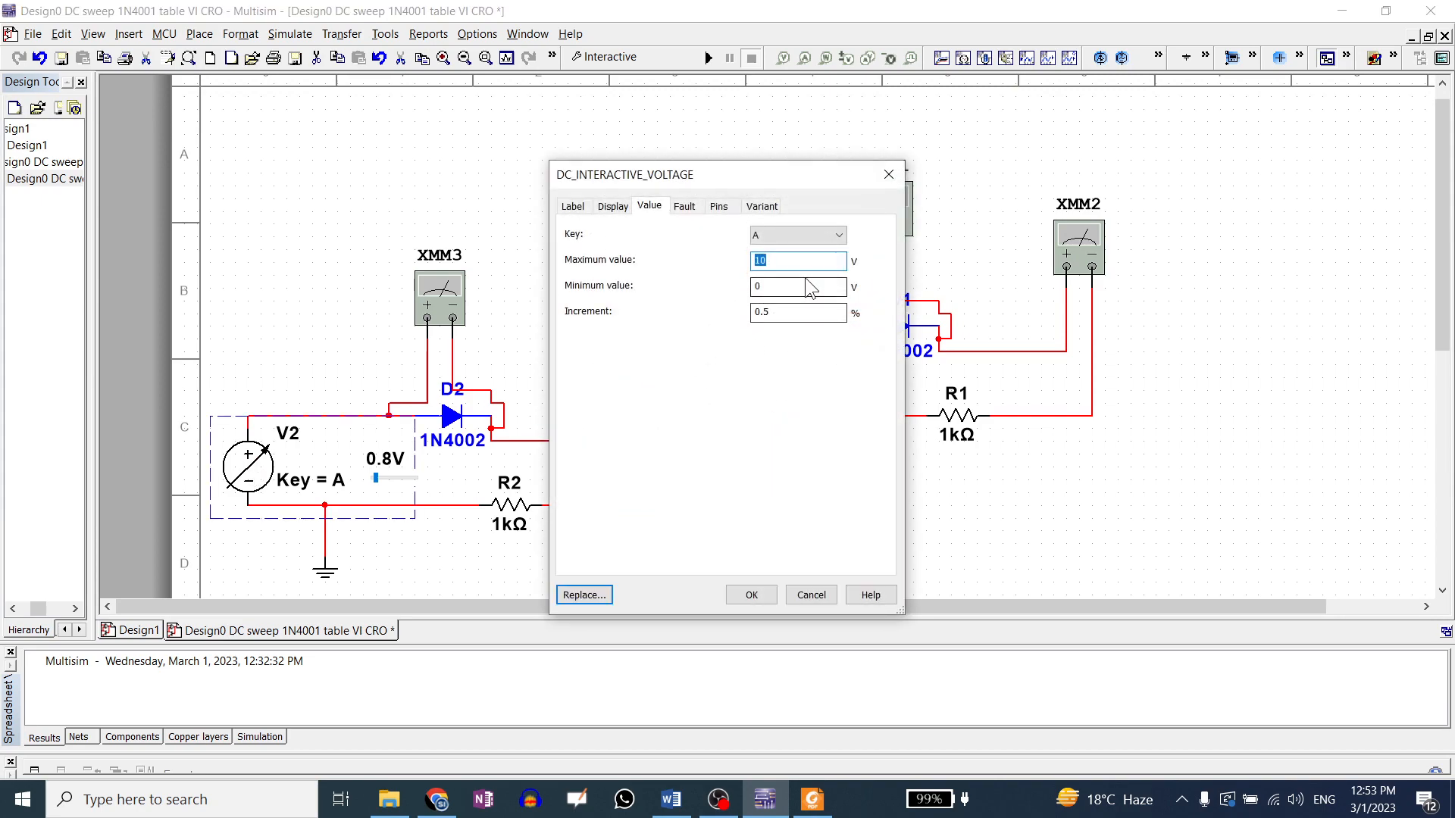
pyautogui.click(790, 237)
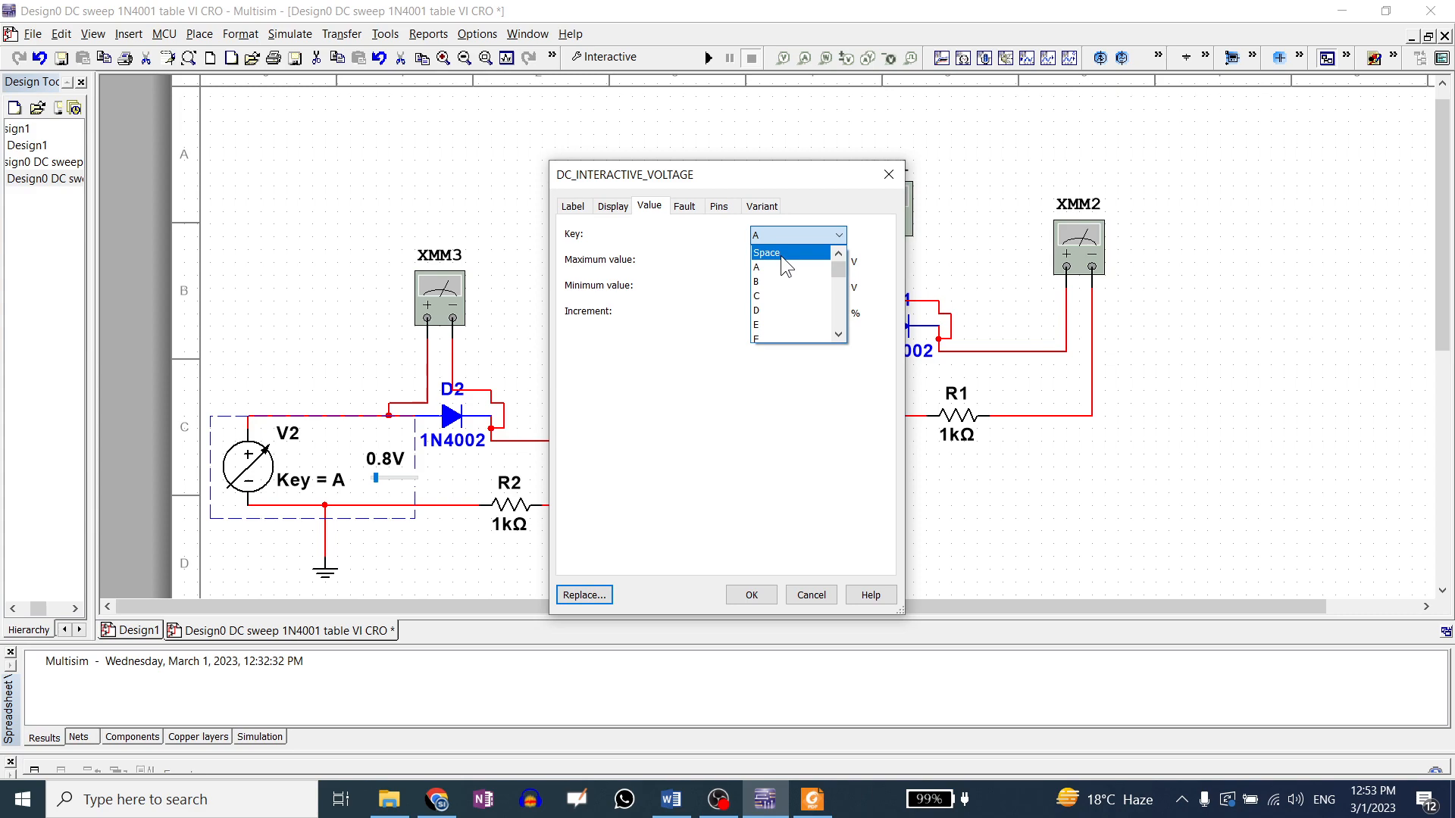
pyautogui.click(780, 256)
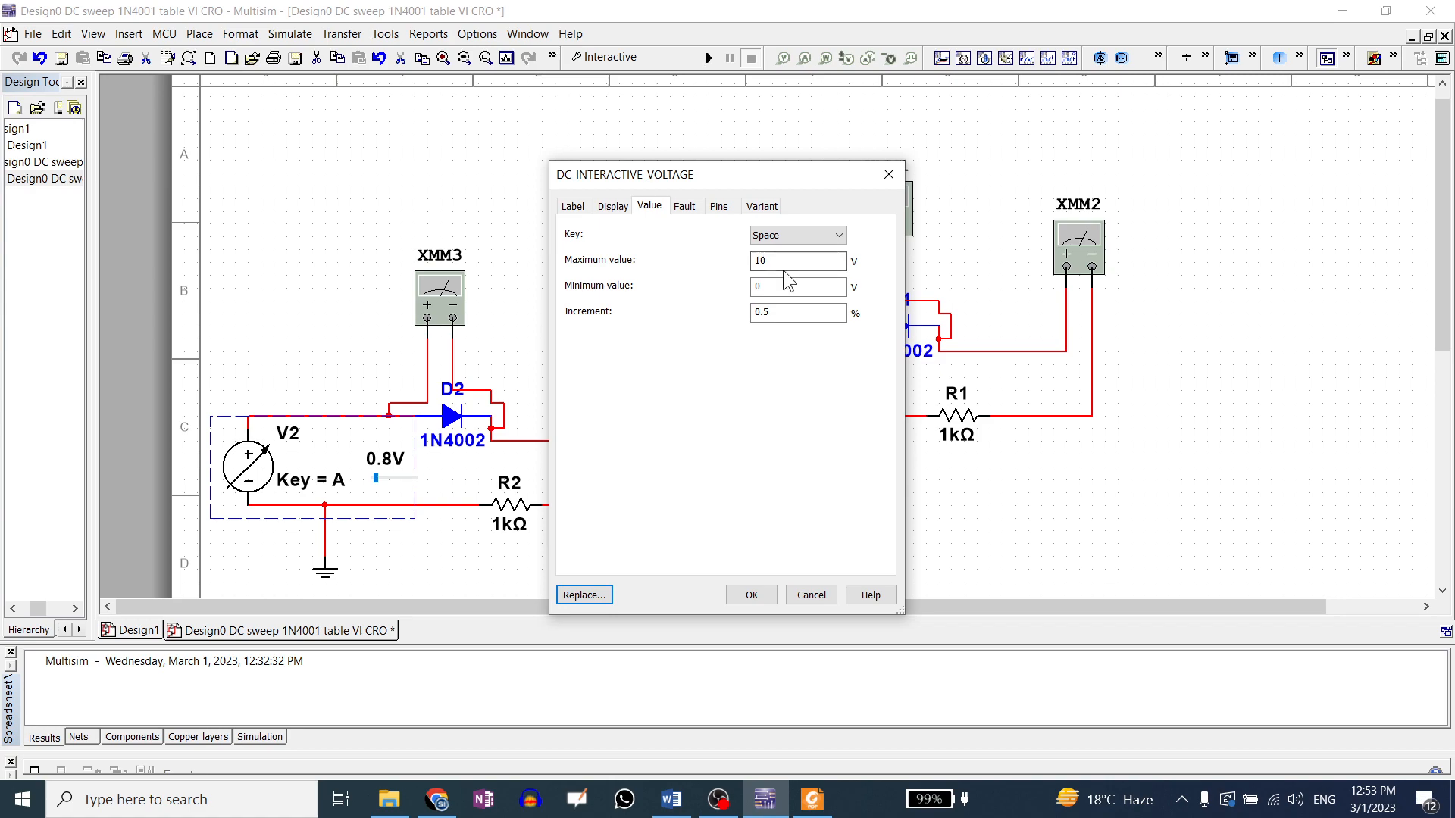
# - Set V2's maximum value to 20 V and its increment to 1 %
pyautogui.moveTo(770, 262); pyautogui.dragTo(721, 259)
pyautogui.write('20')
pyautogui.moveTo(753, 312); pyautogui.dragTo(786, 331)
pyautogui.write('1')
pyautogui.click(788, 237)
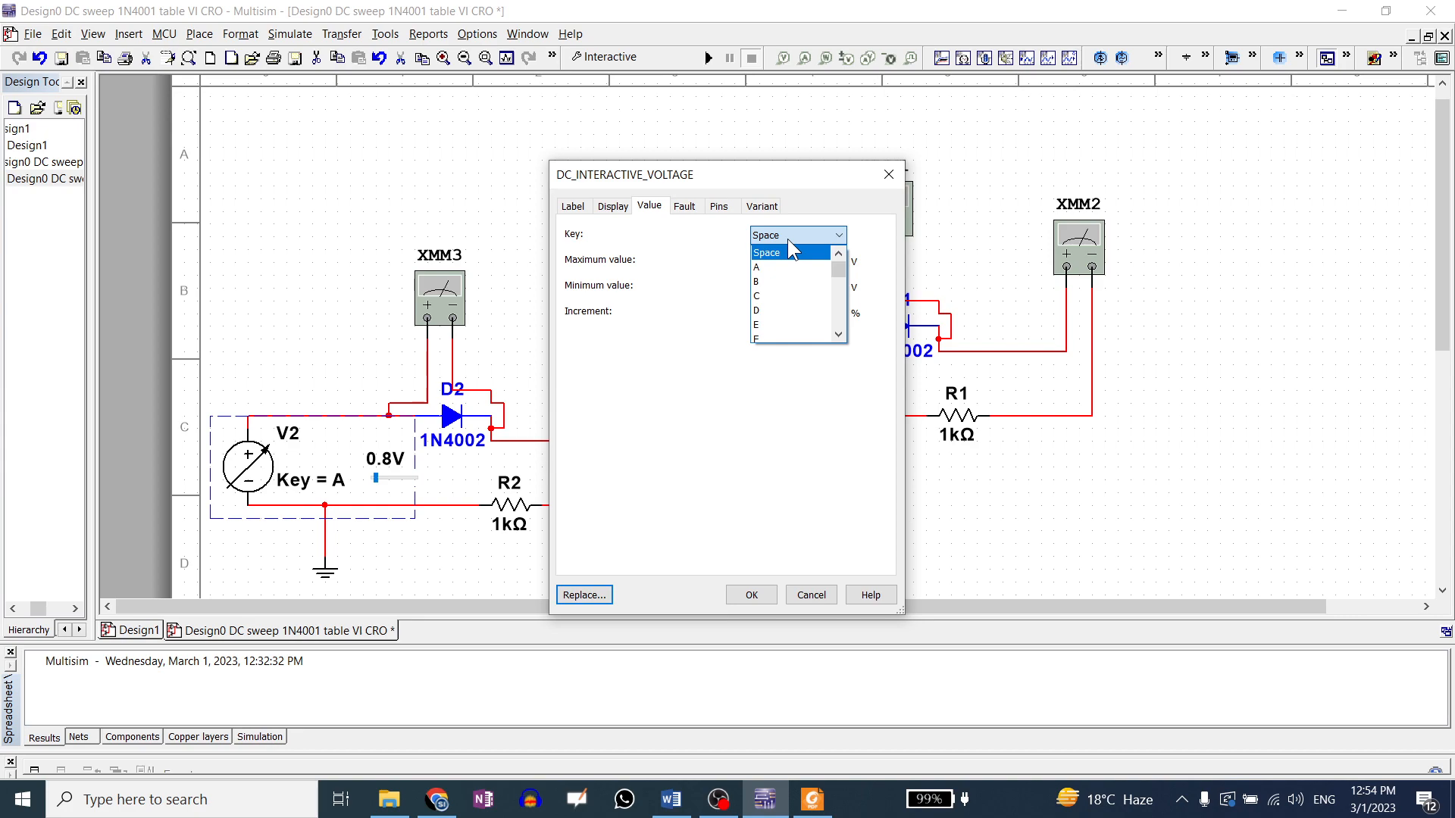
pyautogui.click(788, 239)
pyautogui.doubleClick(763, 318)
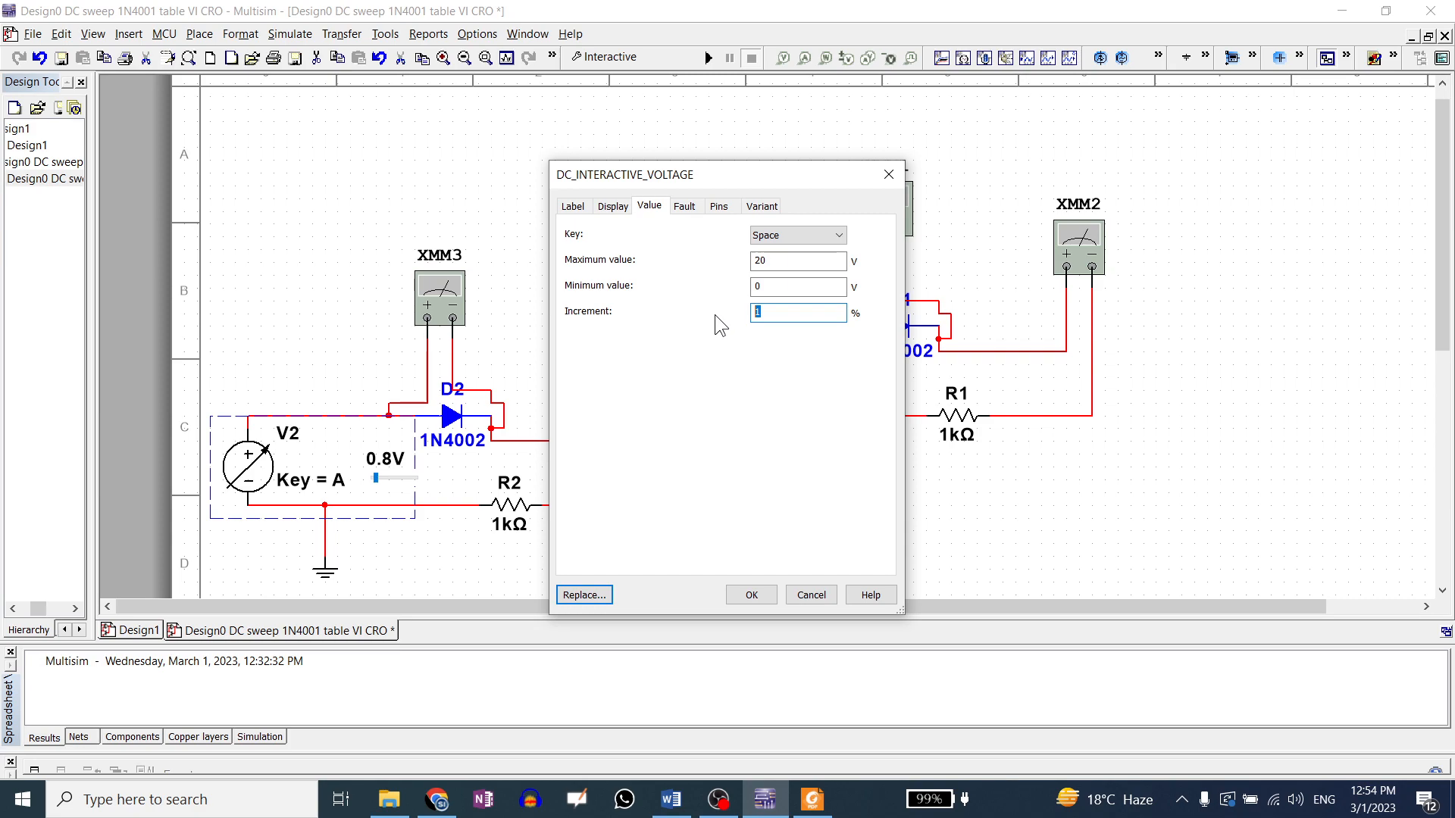
# - Set V2's maximum value to 50 V and apply the source settings
pyautogui.moveTo(729, 176); pyautogui.dragTo(717, 137)
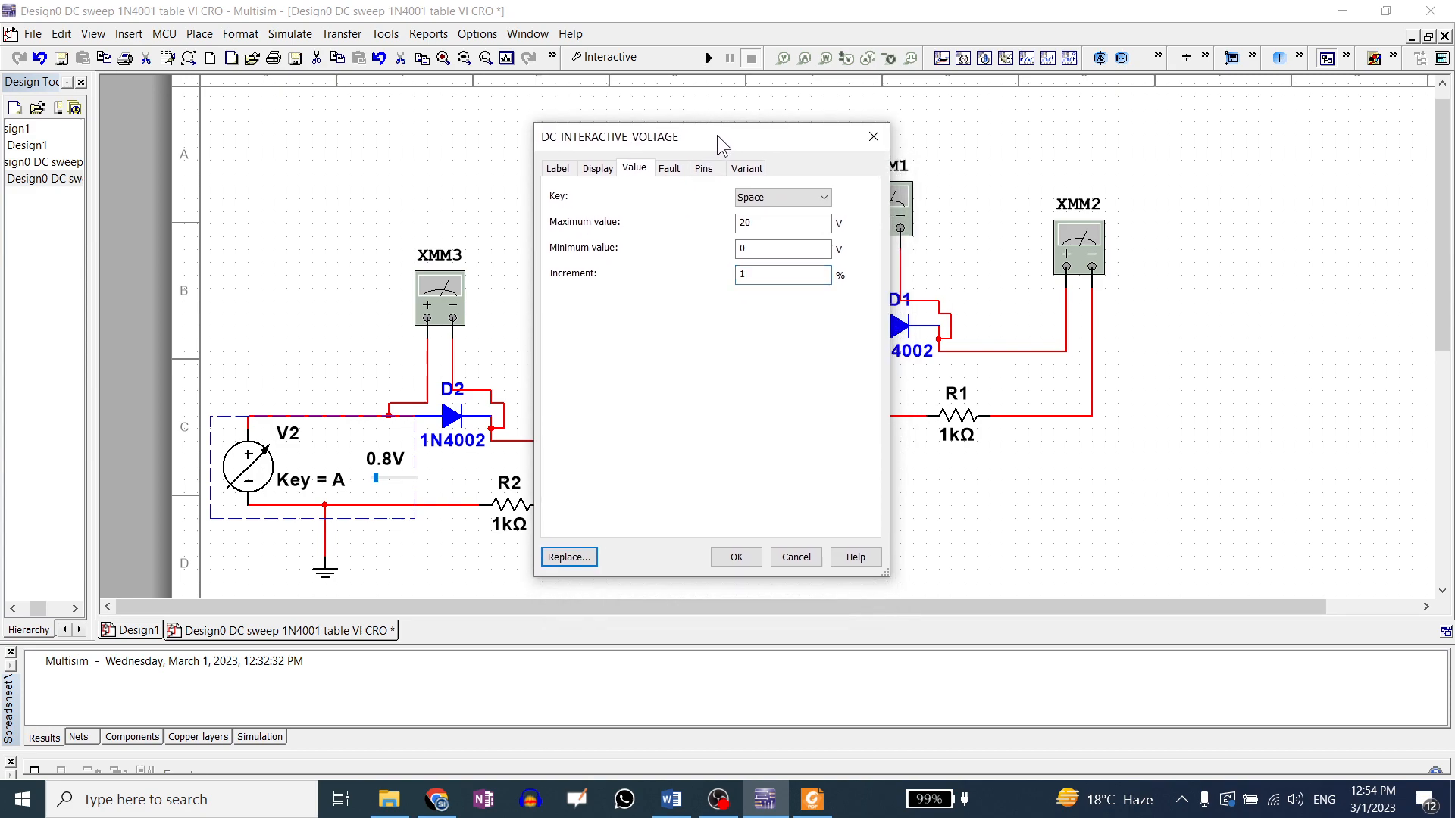
pyautogui.doubleClick(759, 276)
pyautogui.doubleClick(765, 222)
pyautogui.write('50')
pyautogui.click(736, 553)
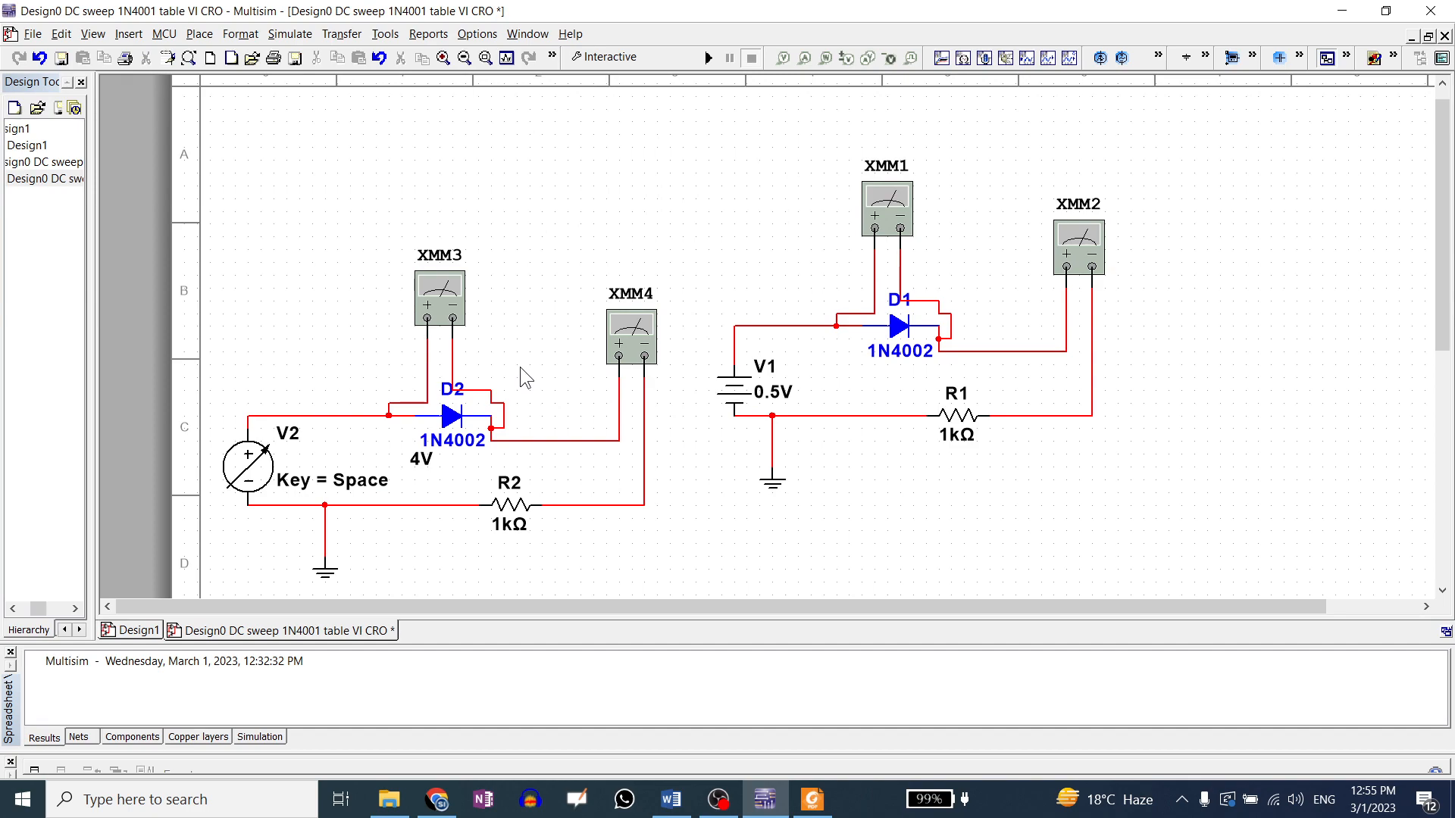
# - Run the interactive simulation briefly and stop it
pyautogui.moveTo(250, 428)
pyautogui.click(708, 57)
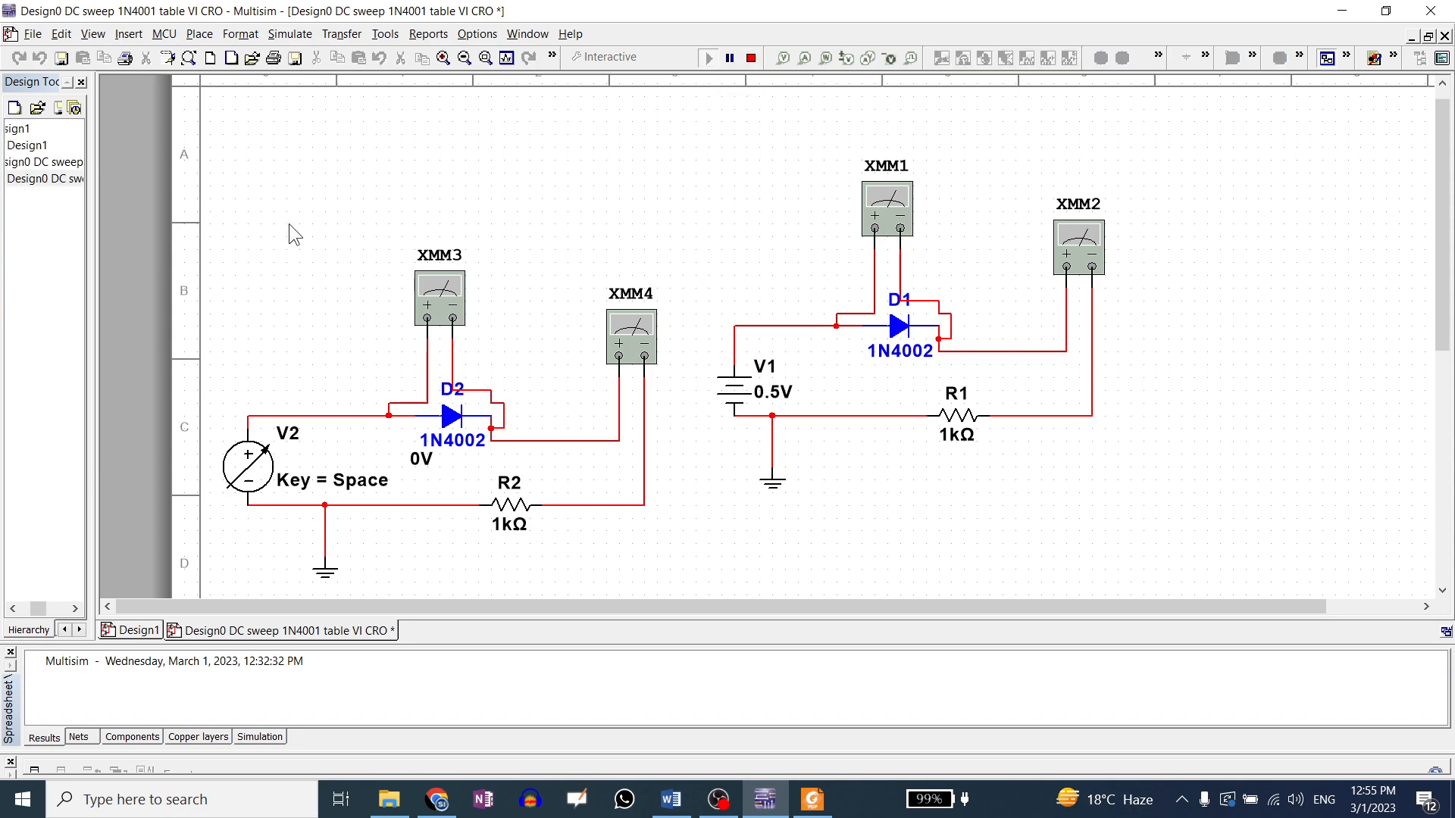
pyautogui.click(750, 57)
# - Show the readouts of multimeters XMM3 and XMM4 side by side above the D2 circuit
pyautogui.click(453, 302)
pyautogui.doubleClick(453, 301)
pyautogui.doubleClick(646, 342)
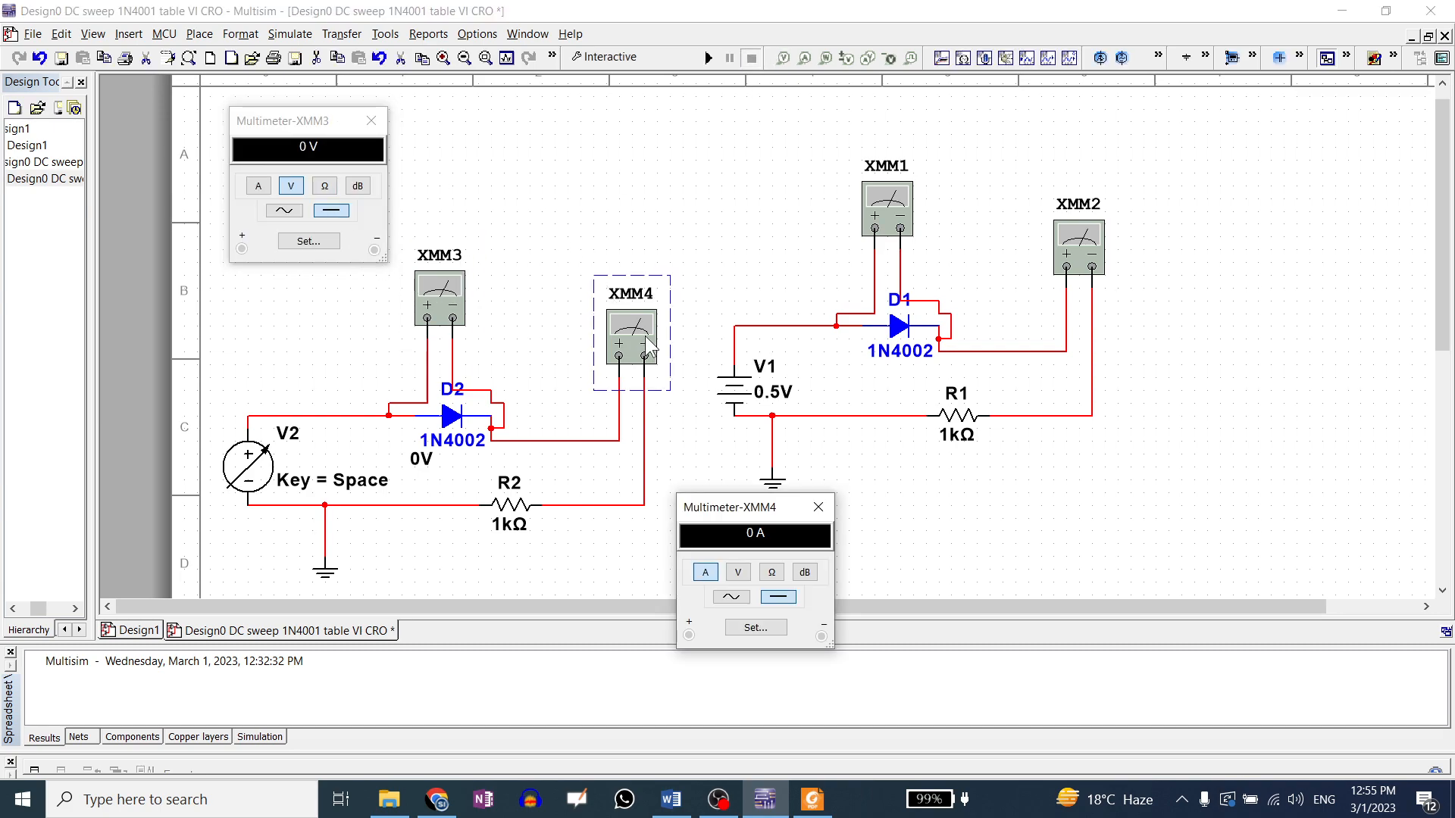
pyautogui.moveTo(729, 495); pyautogui.dragTo(578, 116)
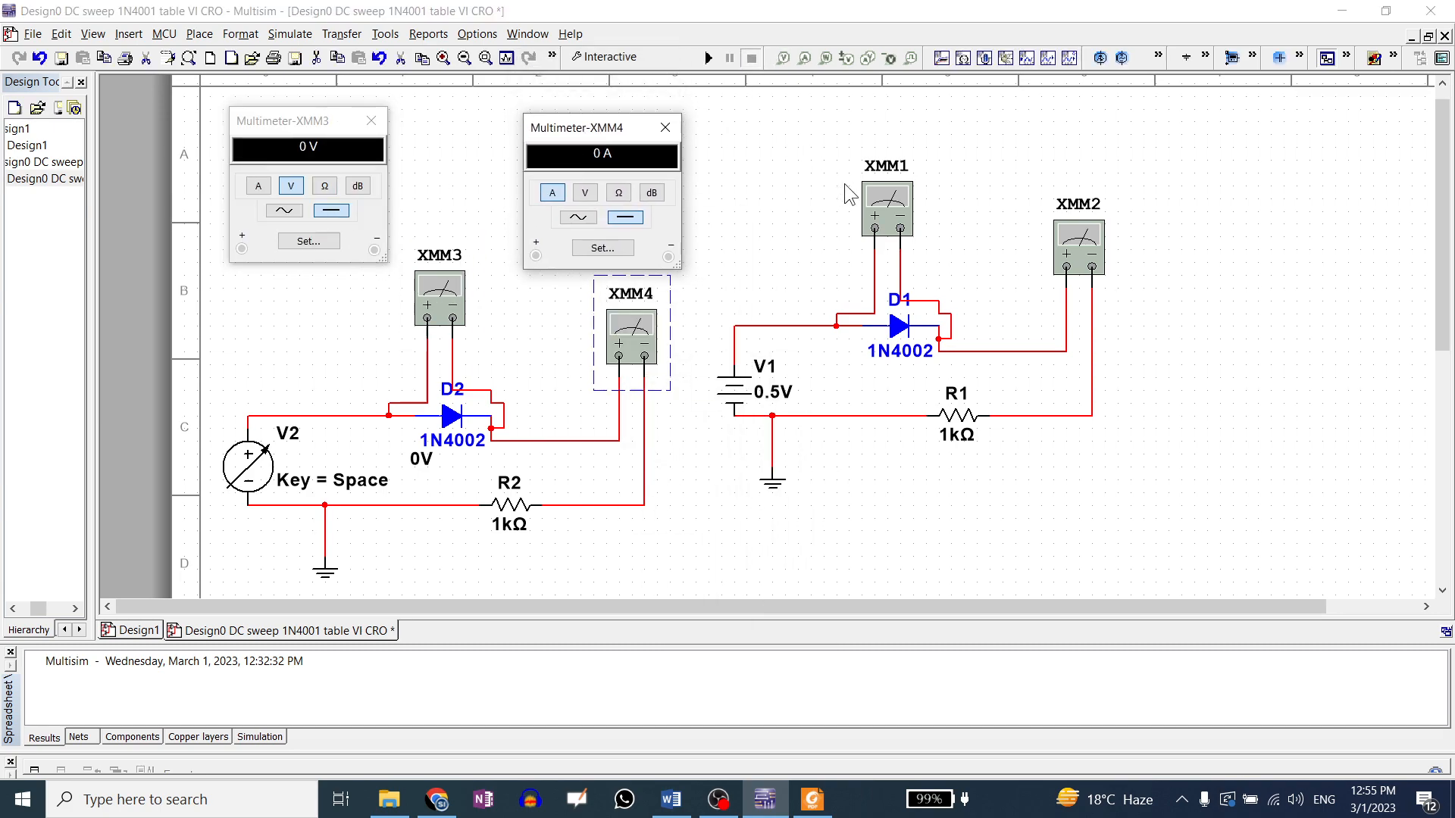
# - Show the readouts of XMM1 and XMM2 above the D1 circuit and set XMM2 to measure current
pyautogui.click(877, 212)
pyautogui.doubleClick(876, 212)
pyautogui.moveTo(774, 326); pyautogui.dragTo(871, 121)
pyautogui.doubleClick(1095, 223)
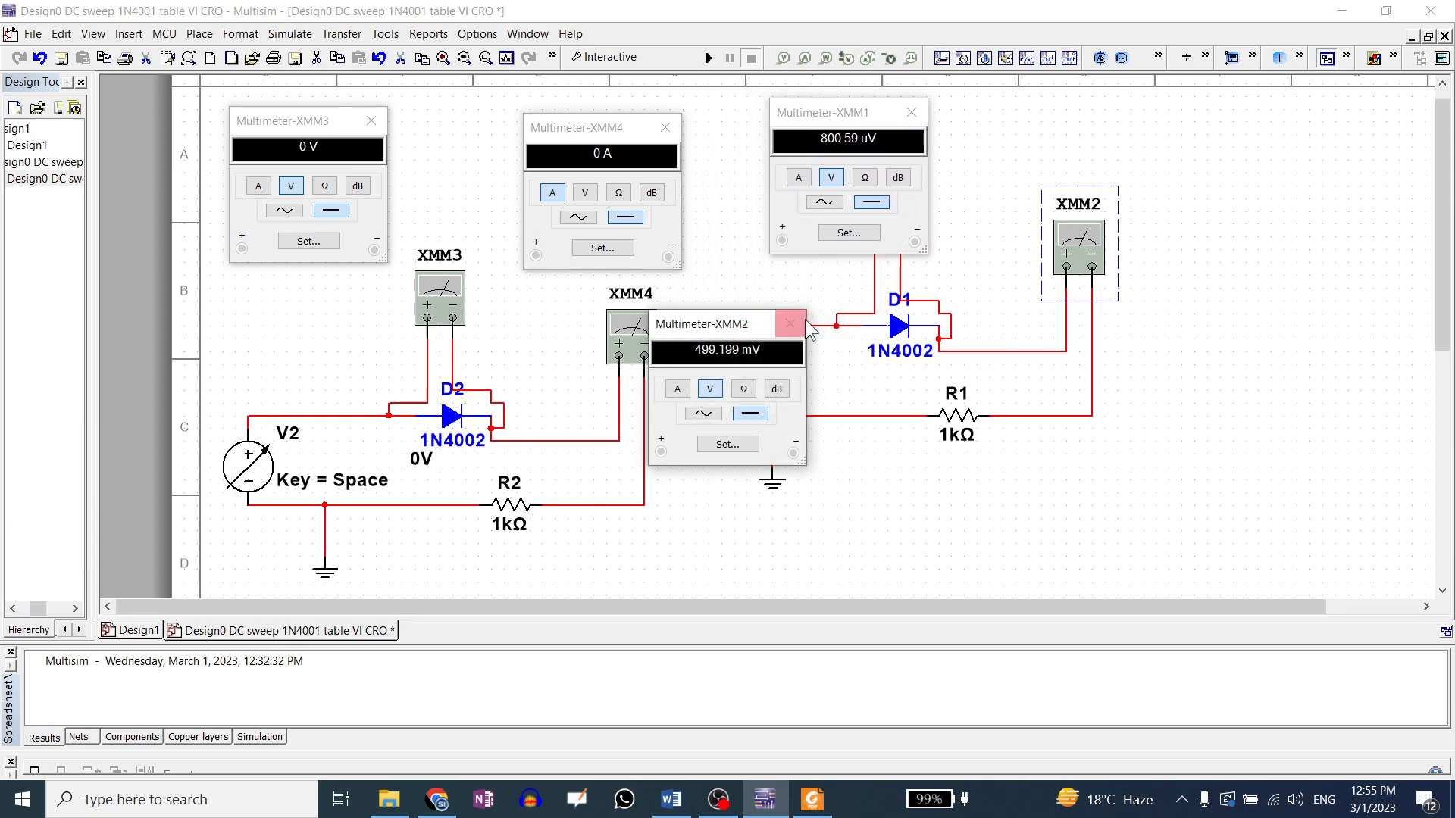
pyautogui.moveTo(741, 321); pyautogui.dragTo(1087, 129)
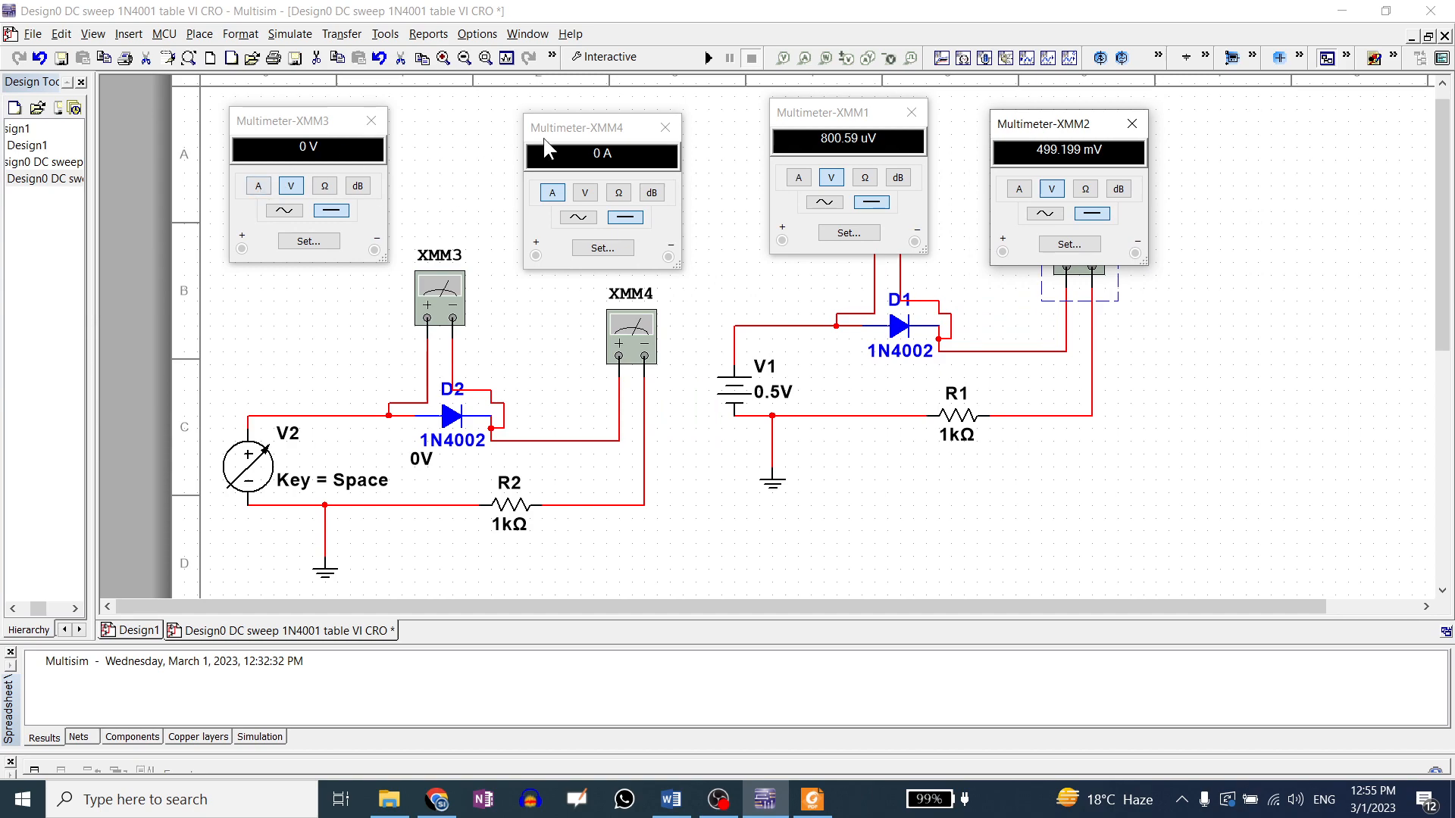
pyautogui.moveTo(399, 479)
pyautogui.click(1019, 189)
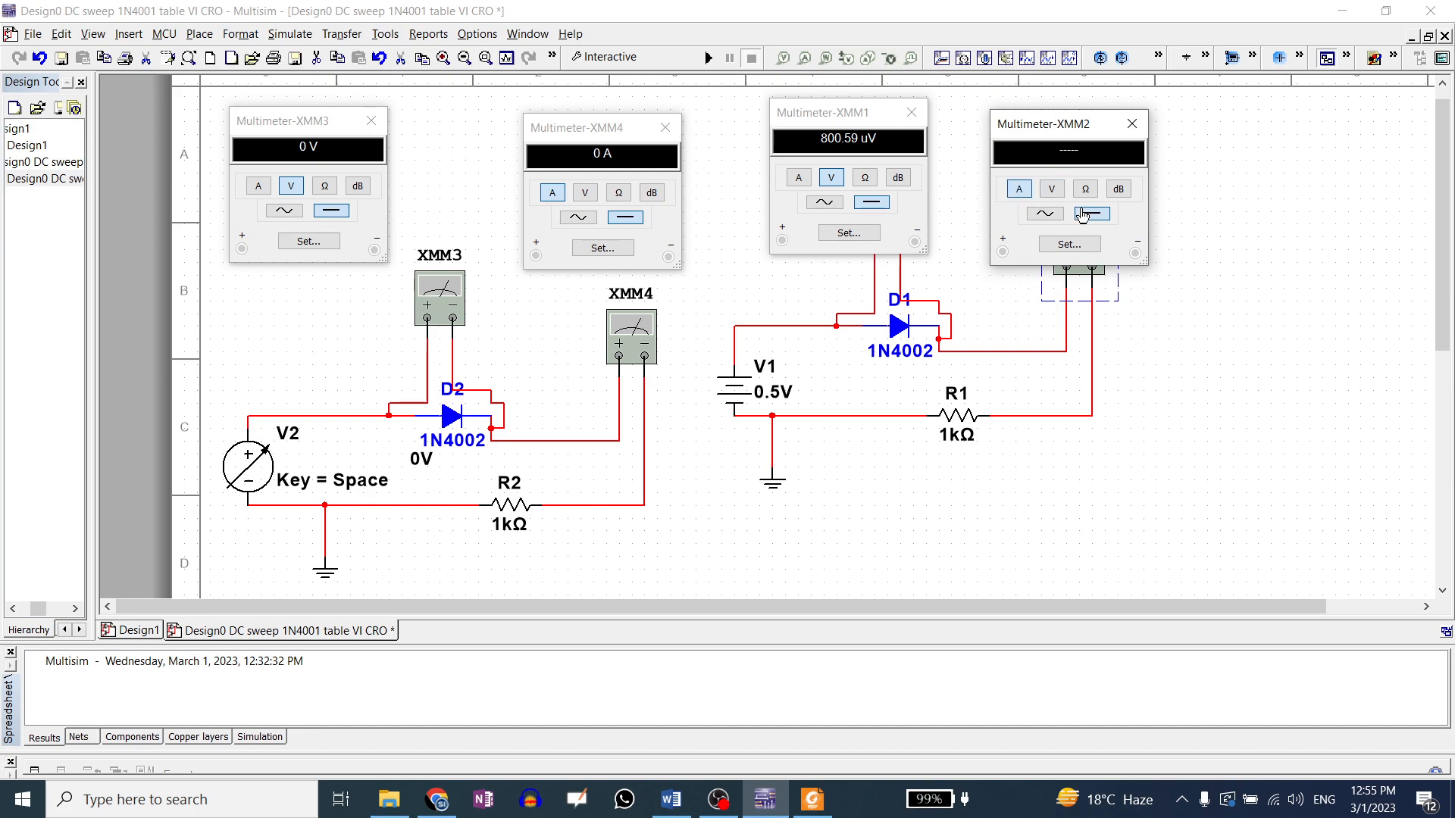
# - Run the simulation, step source V2 up to 0.5 V to compare both circuits' readings, and stop it
pyautogui.click(708, 57)
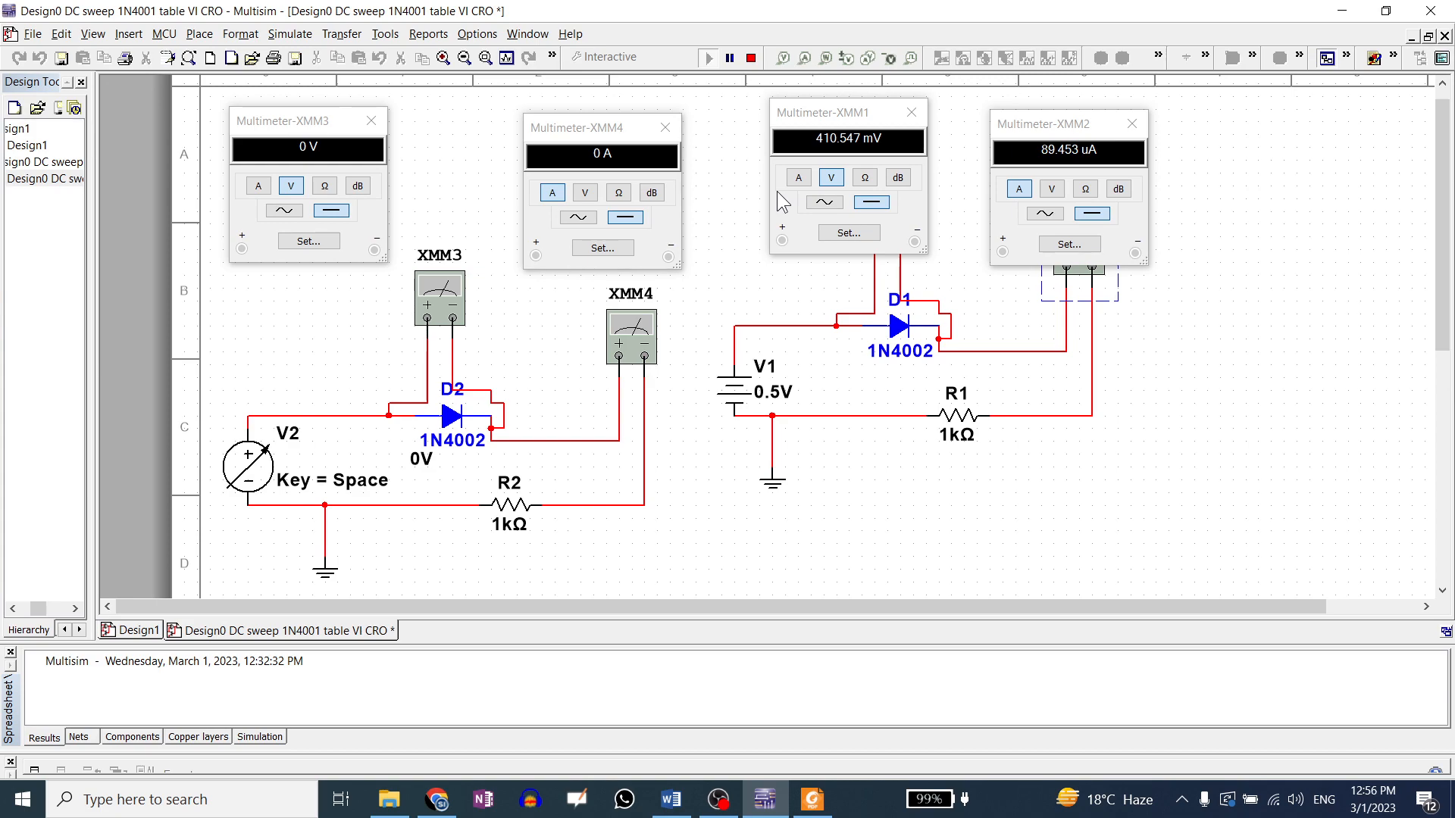
pyautogui.press('space')
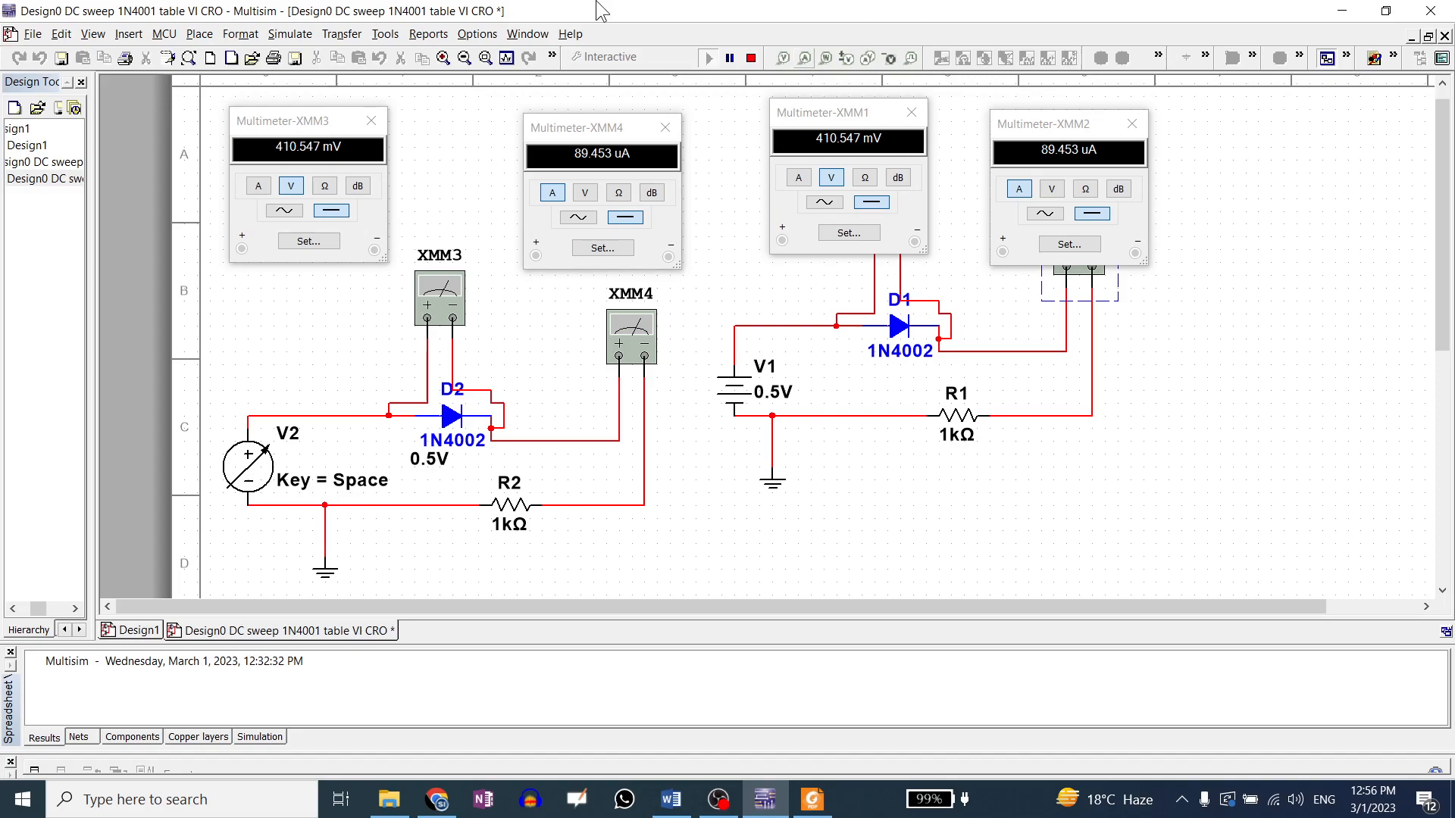
pyautogui.click(750, 57)
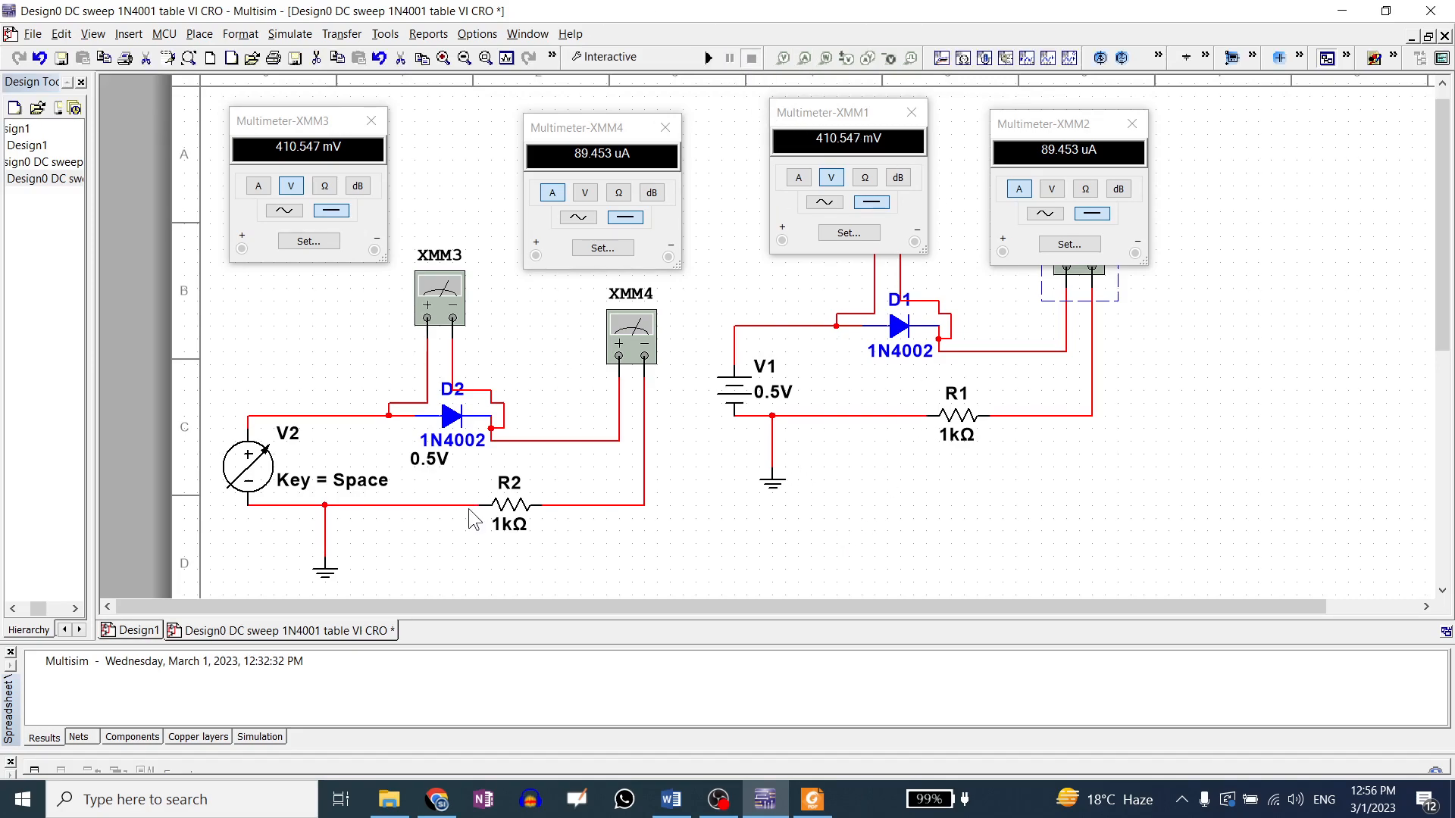
# - Set resistor R2 to 100 Ω, then run the simulation briefly to read the D2 circuit's multimeters
pyautogui.doubleClick(522, 506)
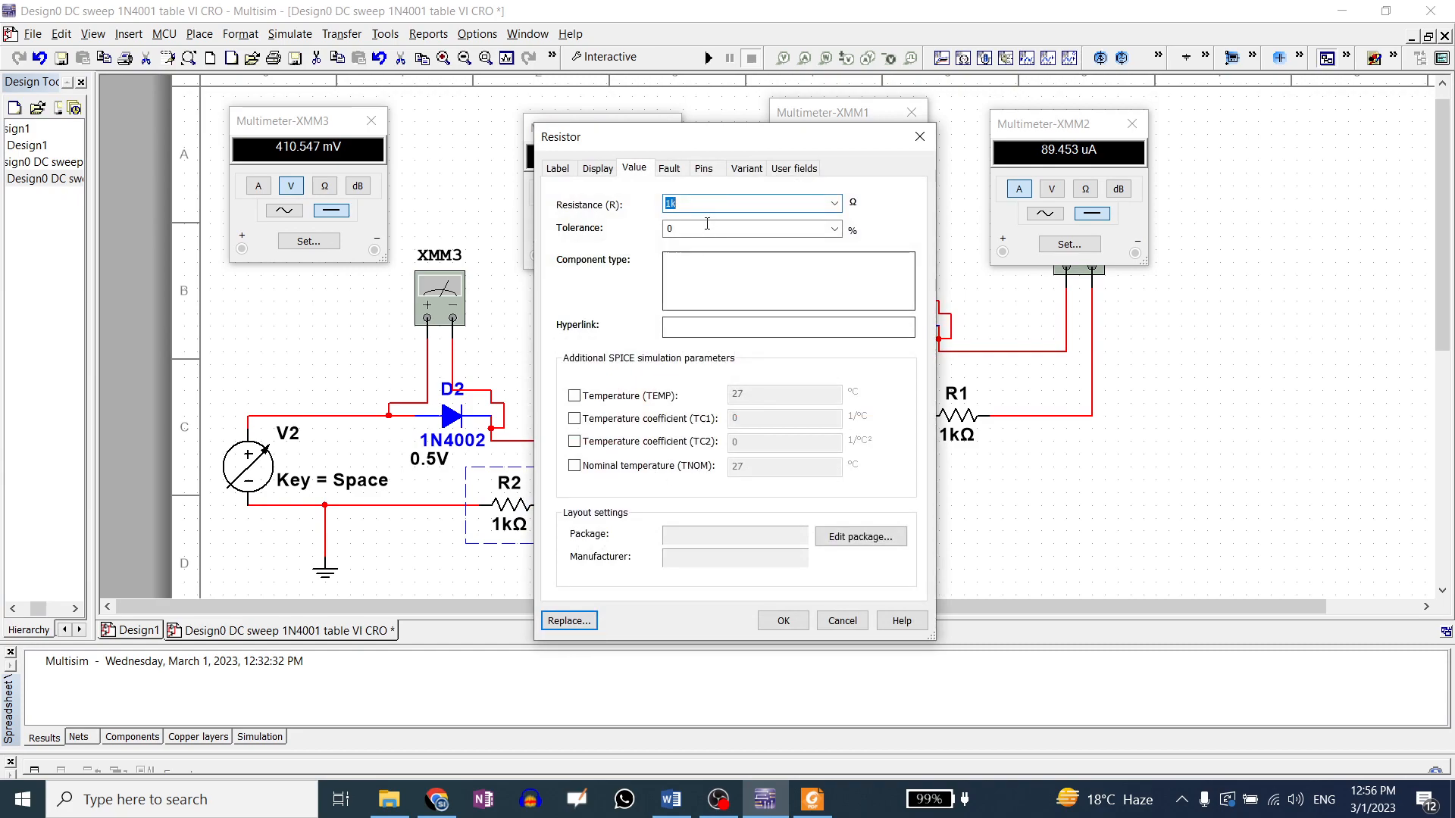
pyautogui.click(675, 203)
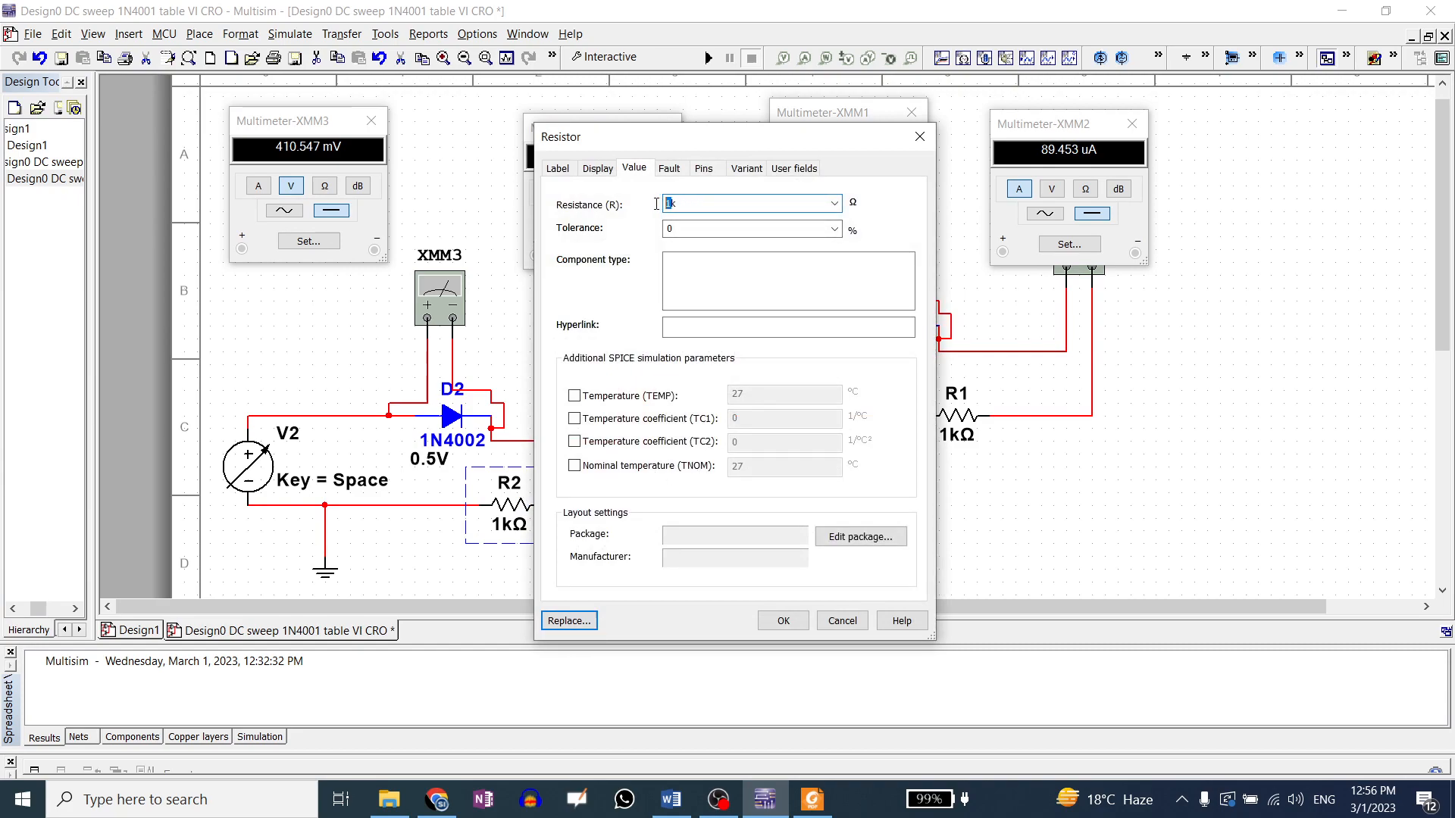
pyautogui.doubleClick(673, 203)
pyautogui.moveTo(672, 203); pyautogui.dragTo(663, 204)
pyautogui.click(672, 203)
pyautogui.click(705, 201)
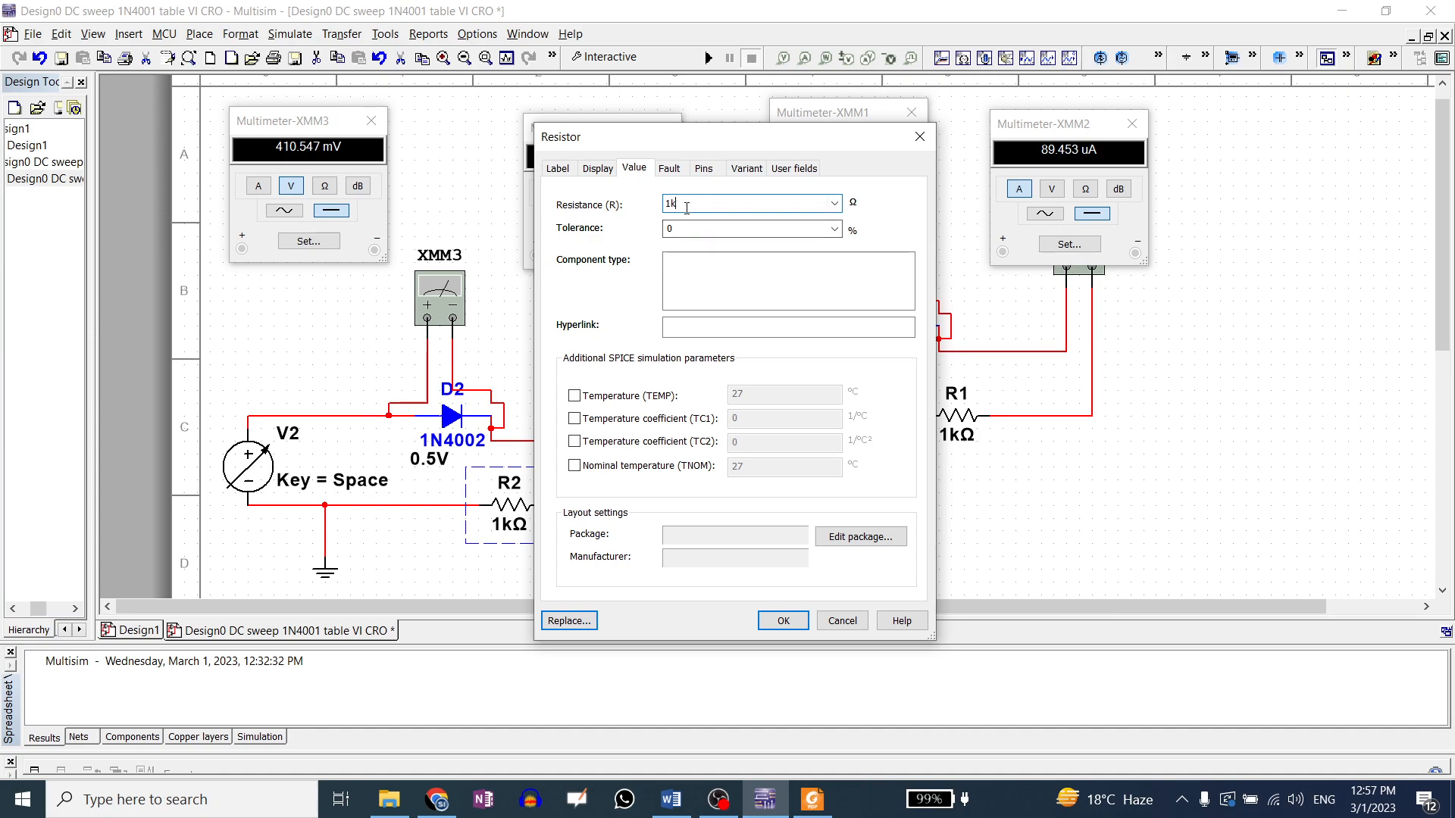
pyautogui.doubleClick(671, 203)
pyautogui.write('100')
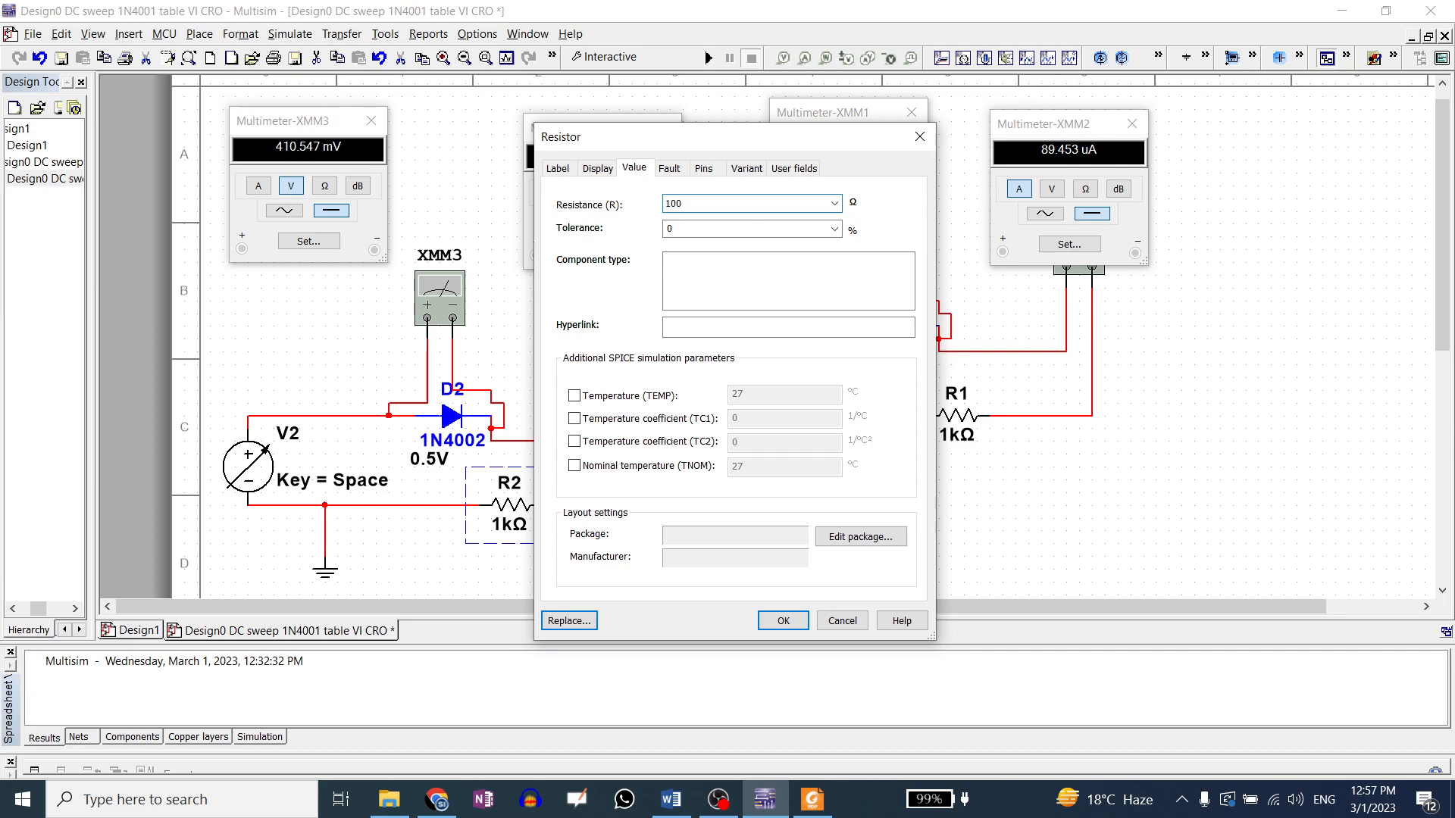
pyautogui.press('Return')
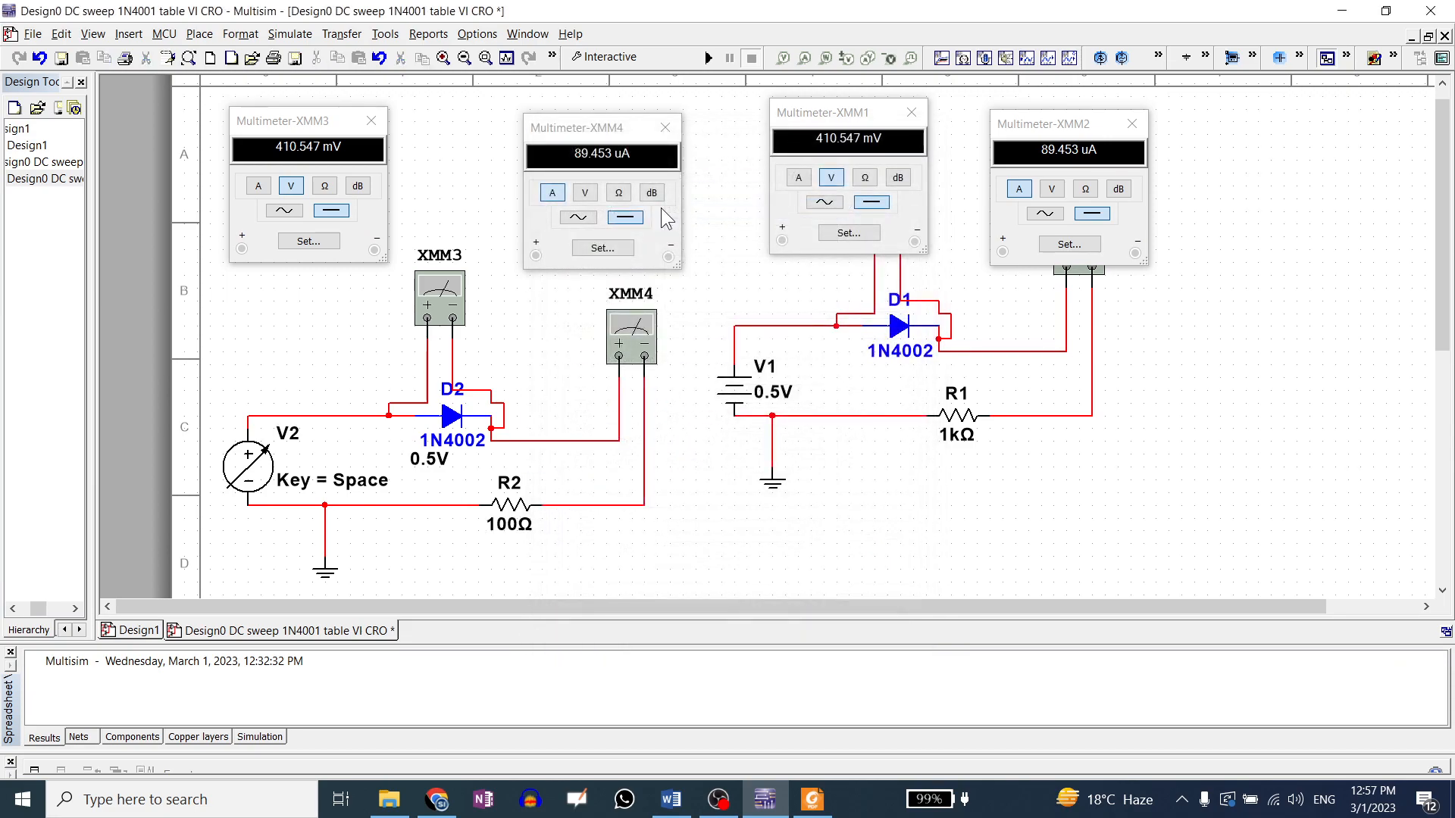
pyautogui.click(711, 61)
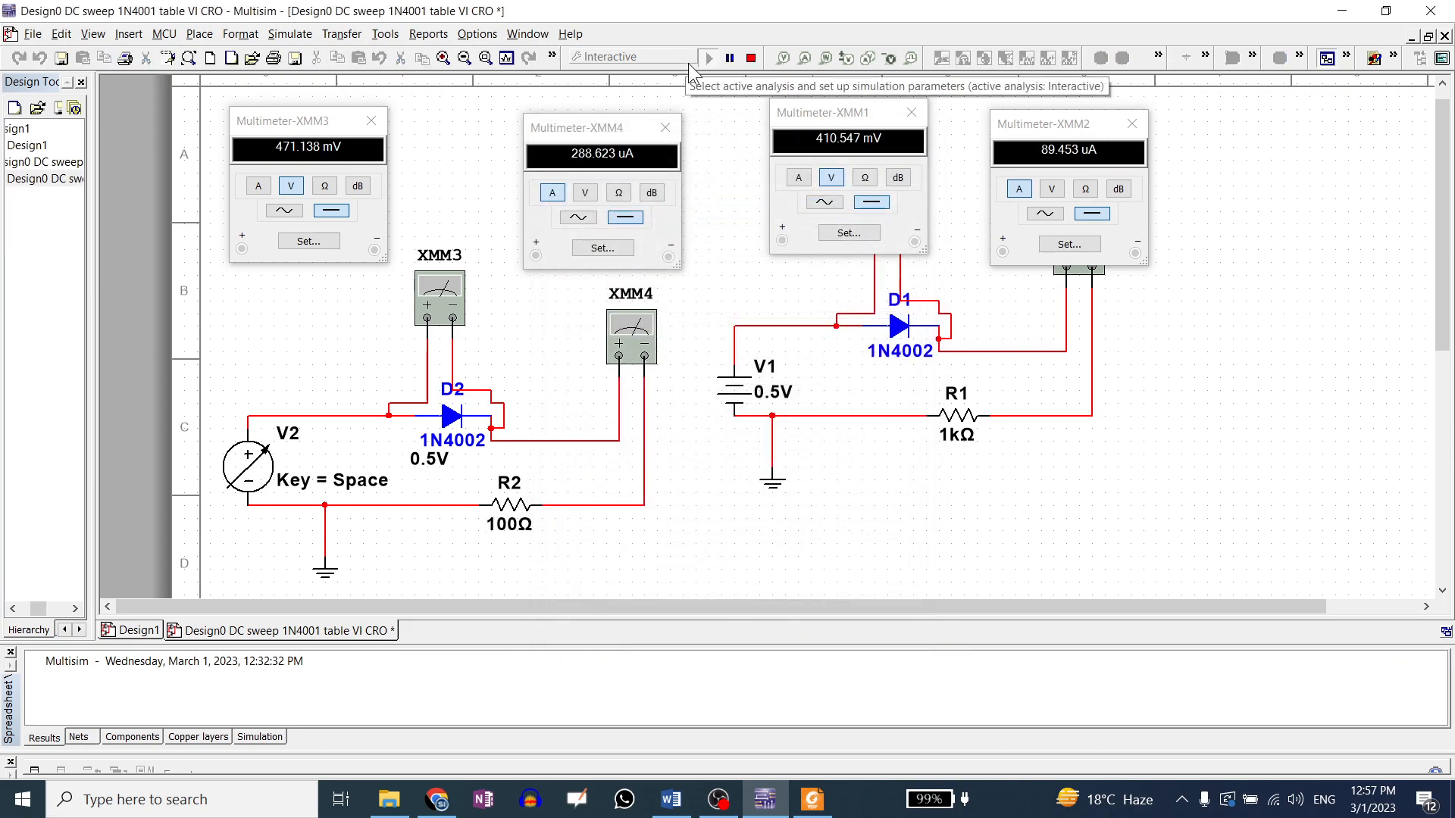
pyautogui.click(751, 59)
# - Set resistor R2's resistance to 10 Ω
pyautogui.doubleClick(511, 505)
pyautogui.write('10')
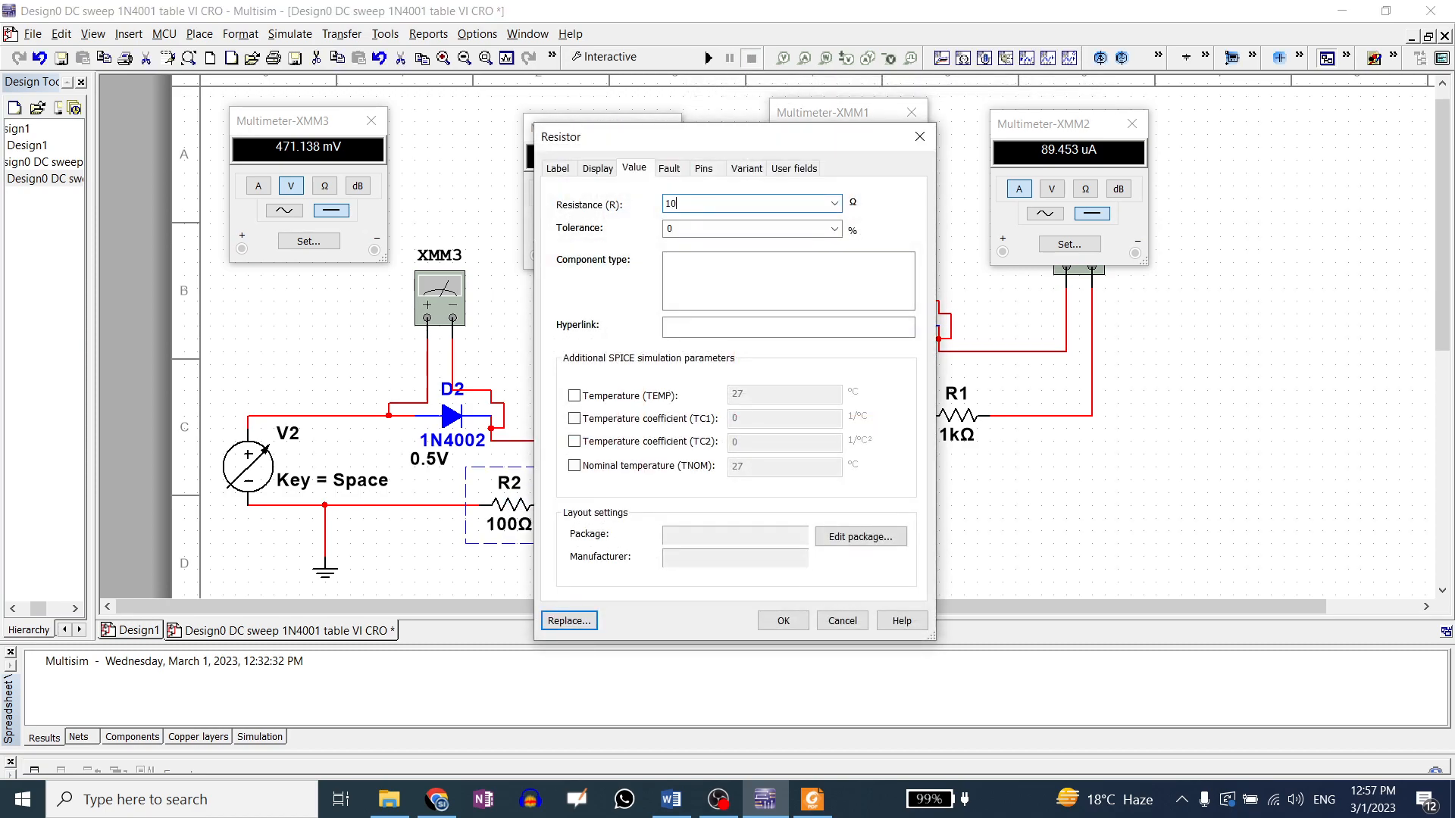
pyautogui.press('Return')
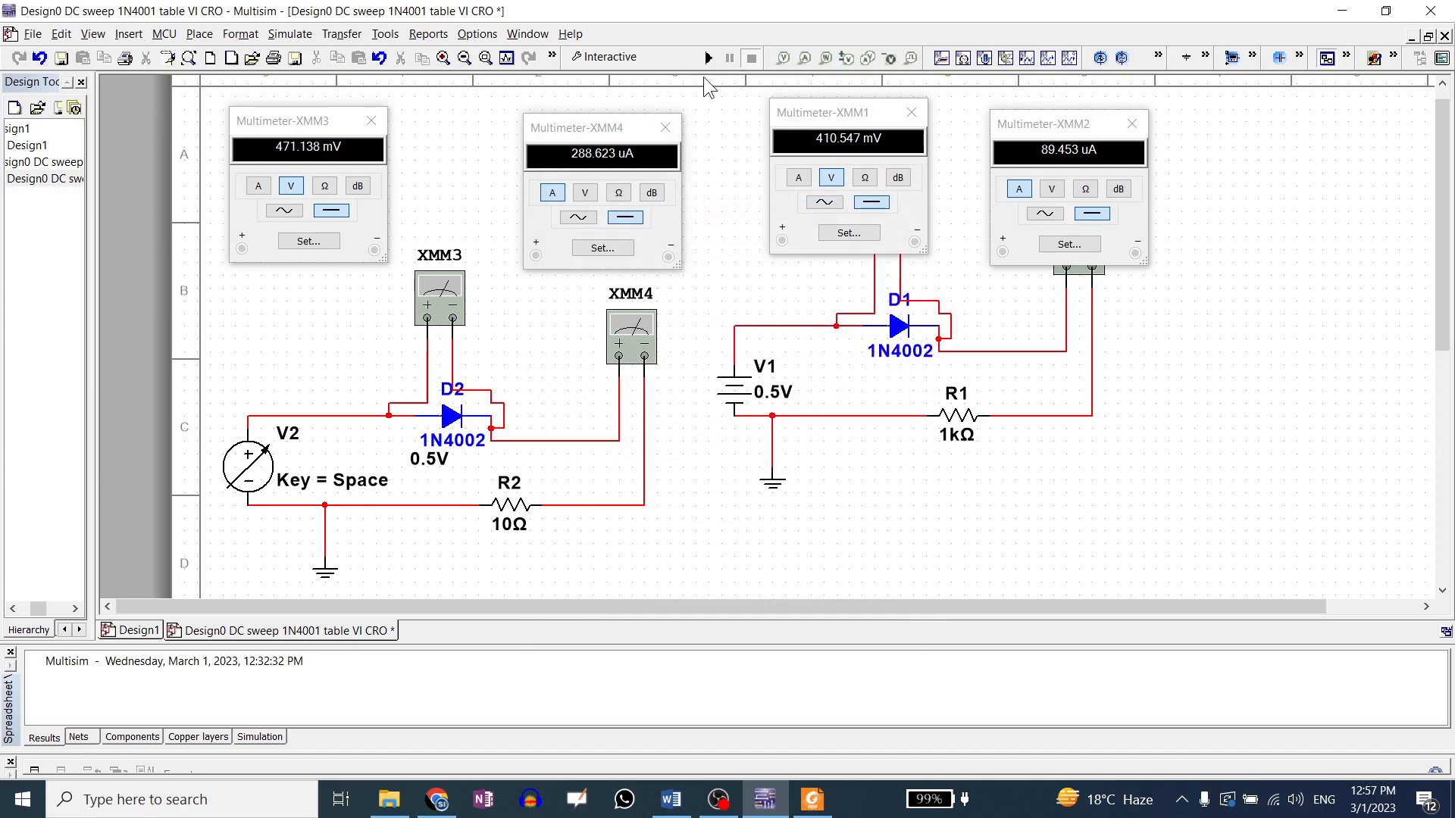
# - Run the simulation briefly to read the D2 circuit's multimeters, and set resistor R2's resistance to 1 Ω
pyautogui.click(705, 56)
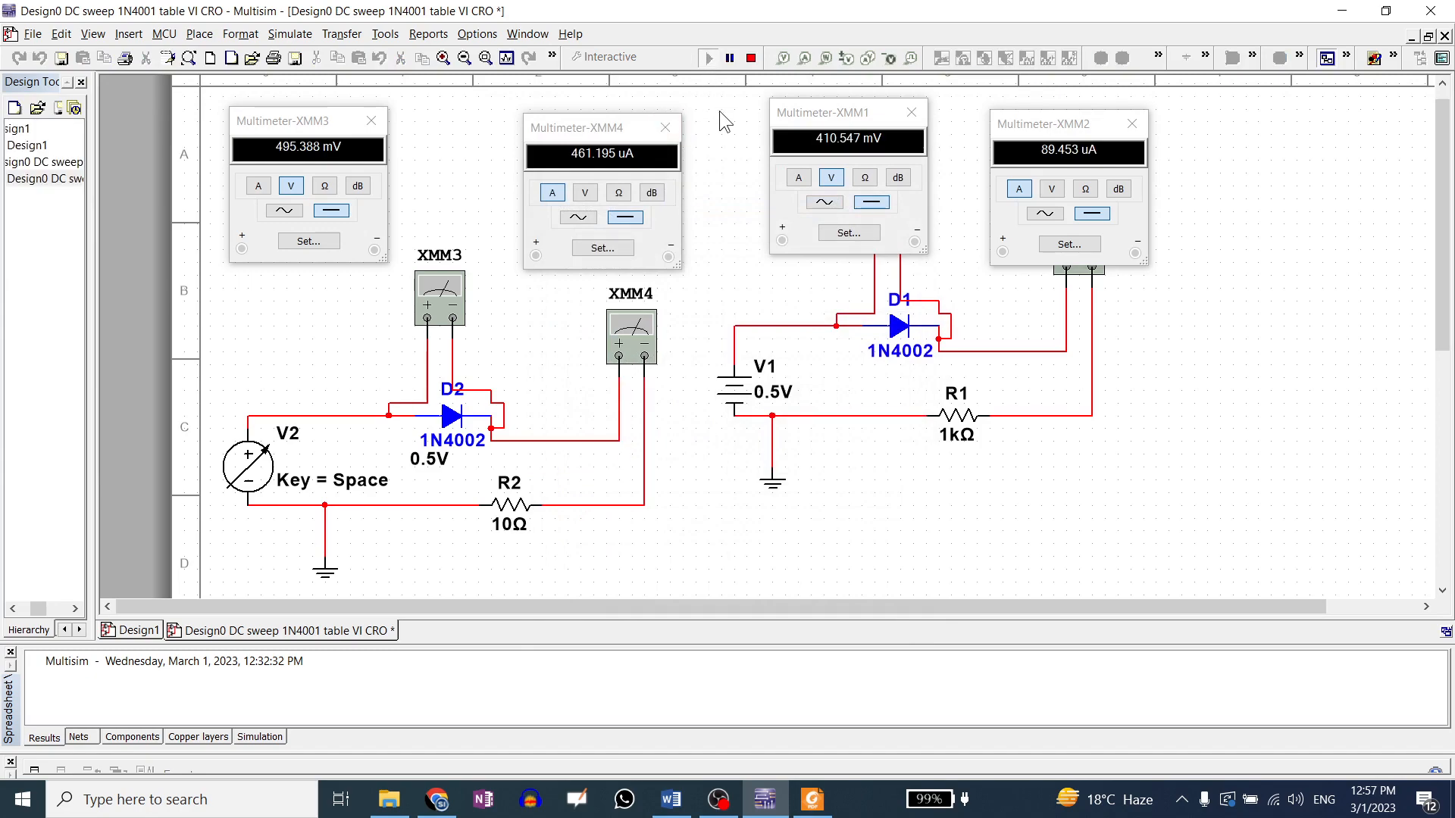
pyautogui.click(750, 58)
pyautogui.doubleClick(506, 515)
pyautogui.write('1')
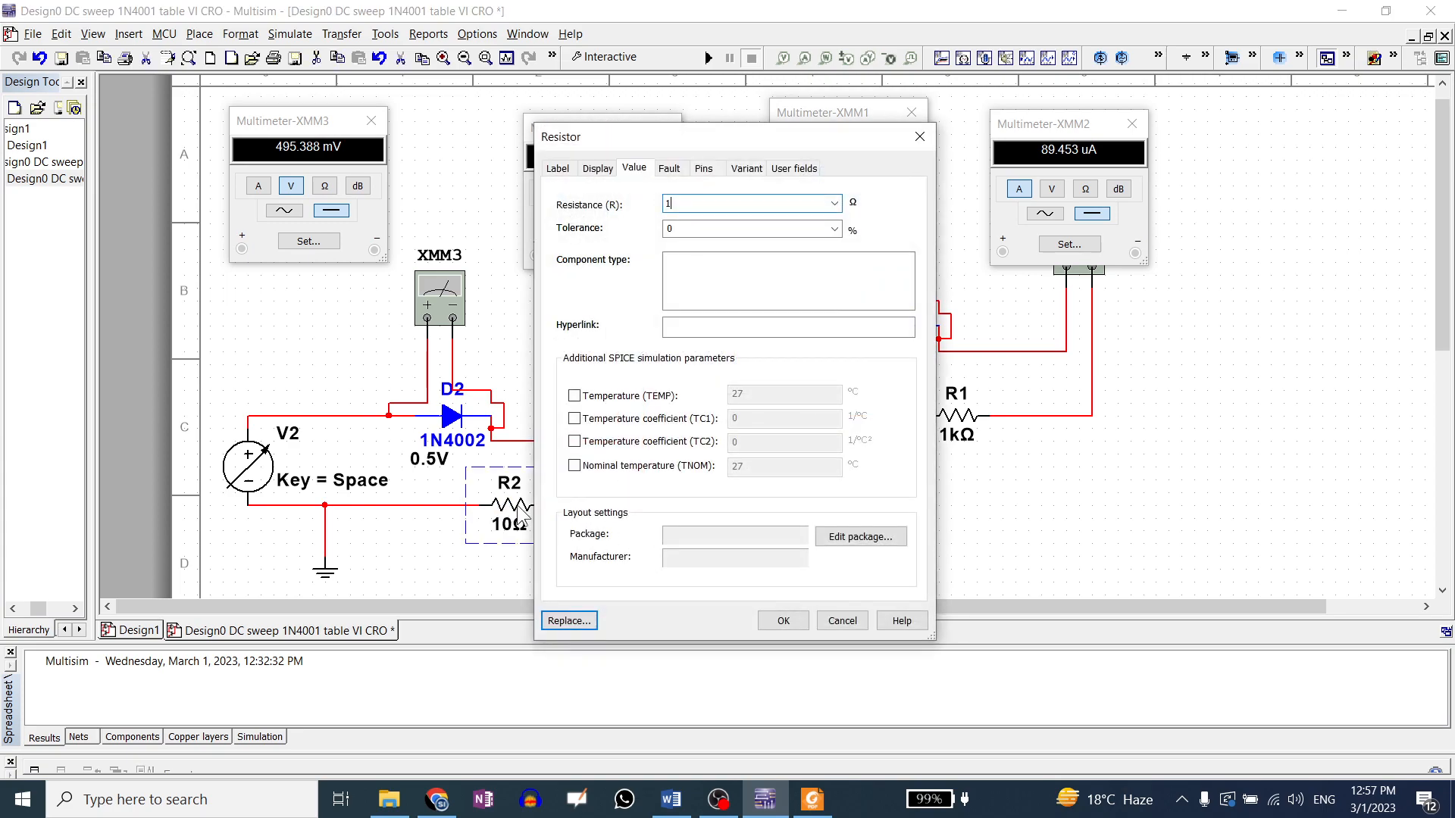
pyautogui.click(780, 620)
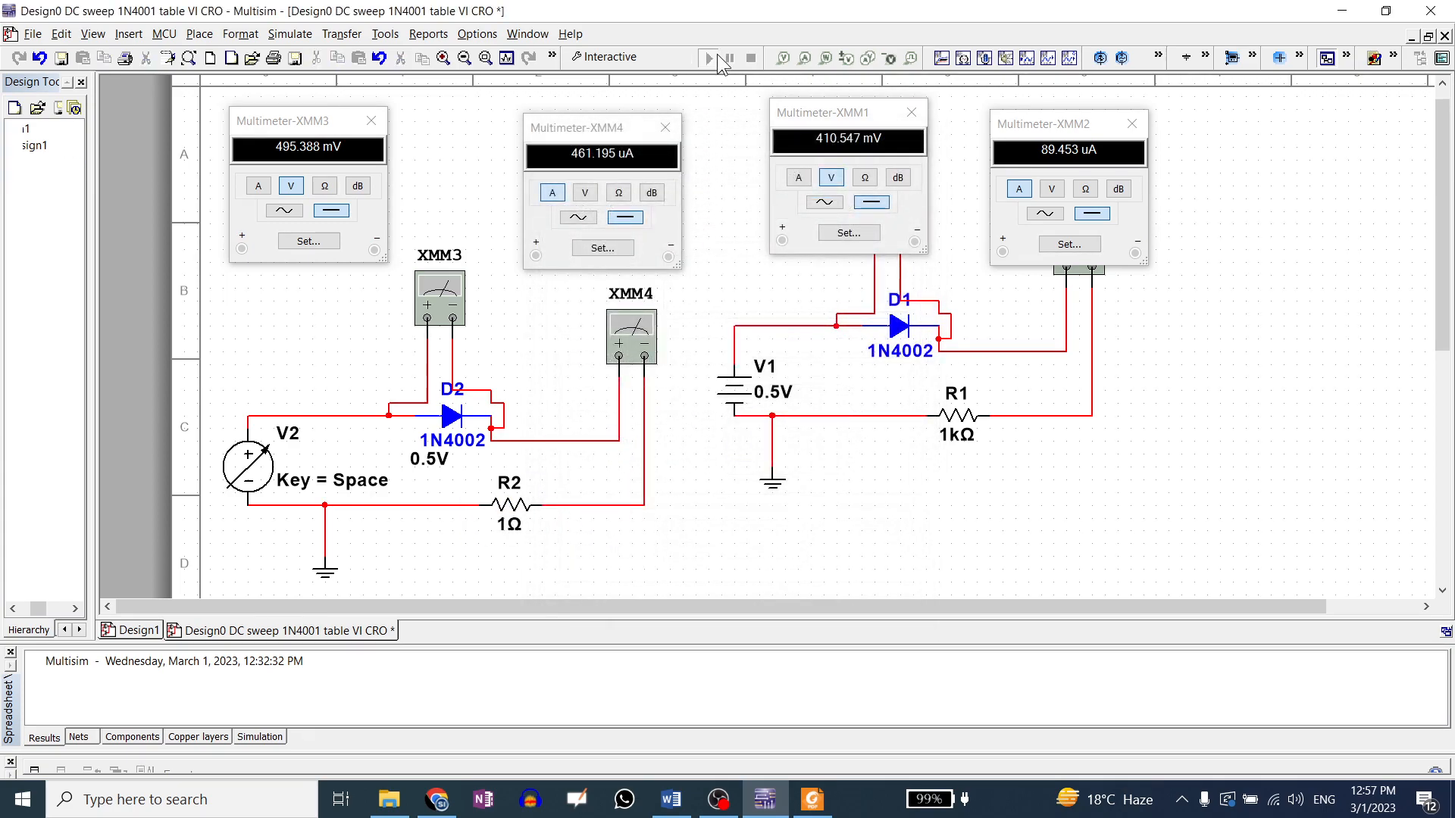
# - Run the simulation briefly to read XMM3 and XMM4, and set resistor R2's resistance to 1 kΩ
pyautogui.click(708, 57)
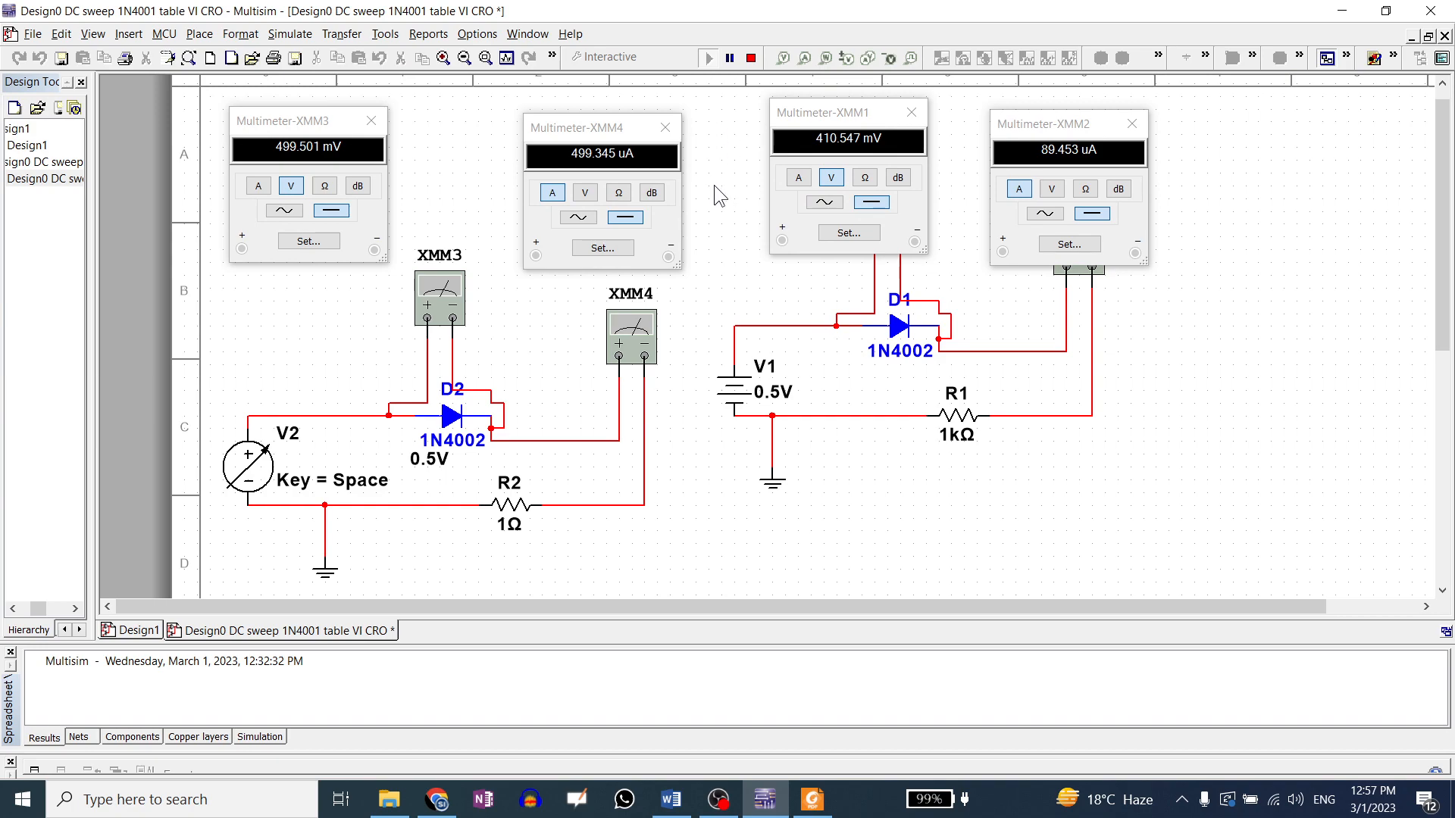
pyautogui.click(750, 59)
pyautogui.doubleClick(512, 522)
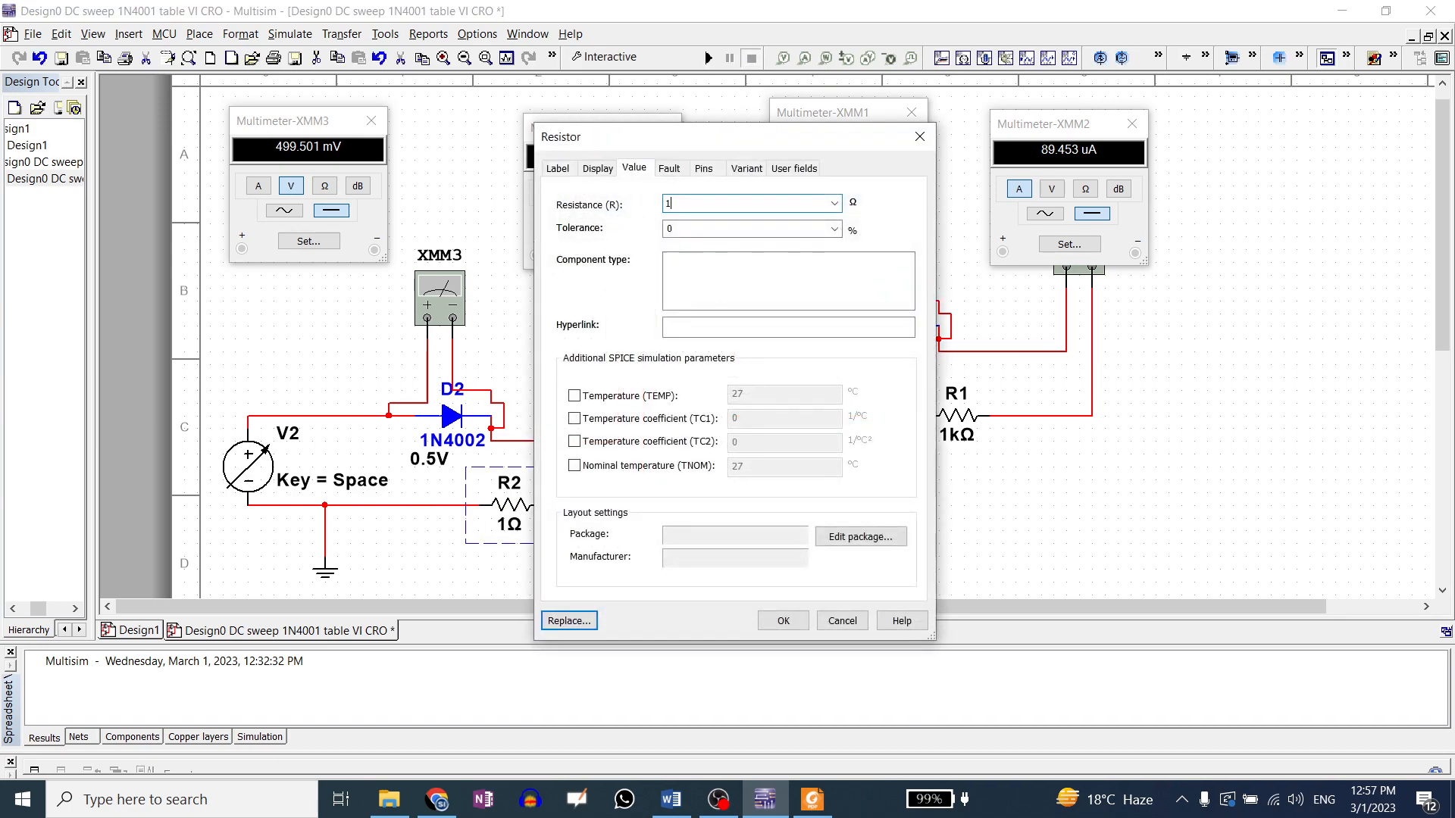
pyautogui.write('k')
pyautogui.click(783, 620)
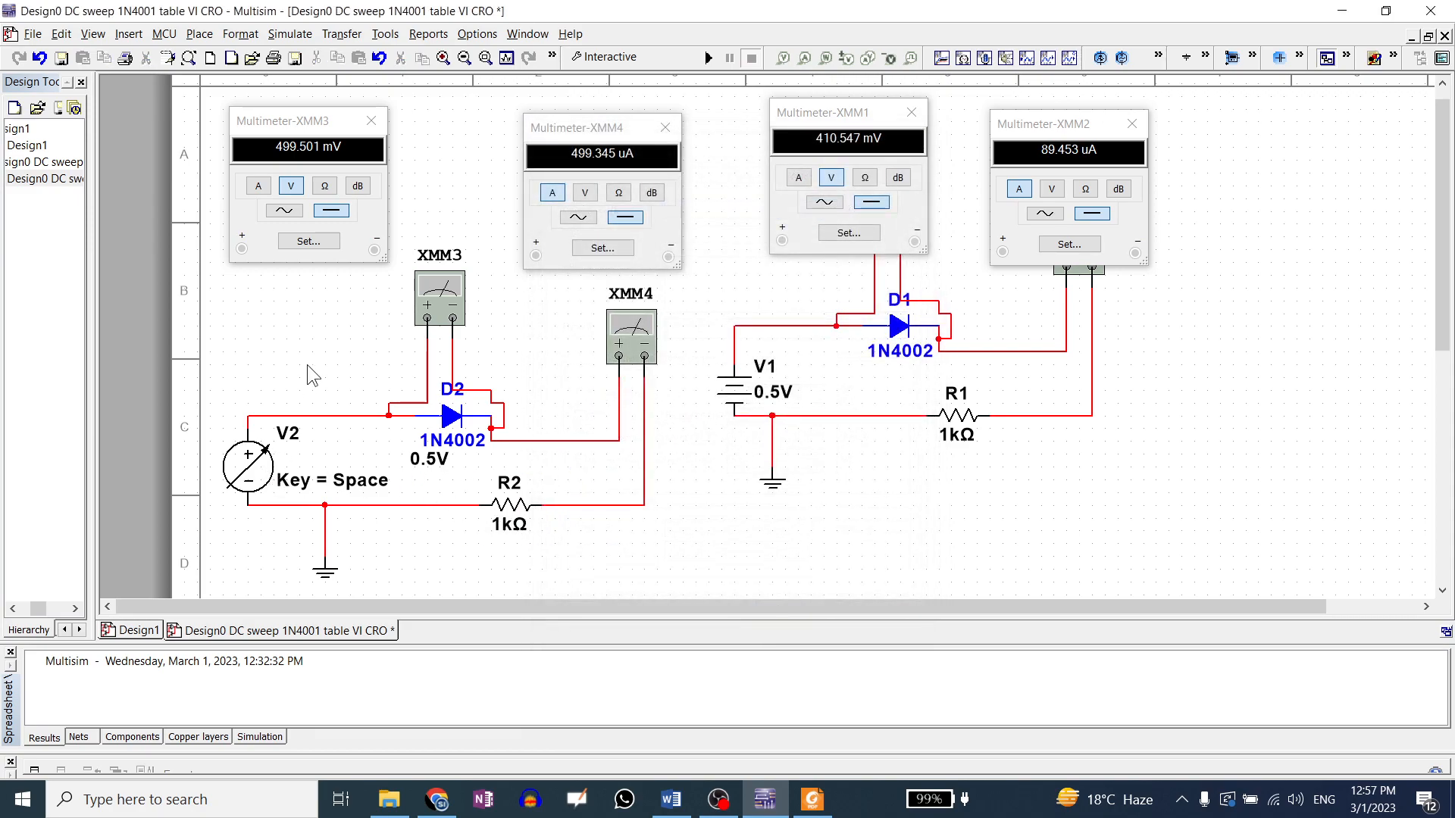
# - Run the simulation while stepping source V2 up to 40.5 V to read the D2 circuit's multimeters, and stop it
pyautogui.press('space')
pyautogui.click(708, 57)
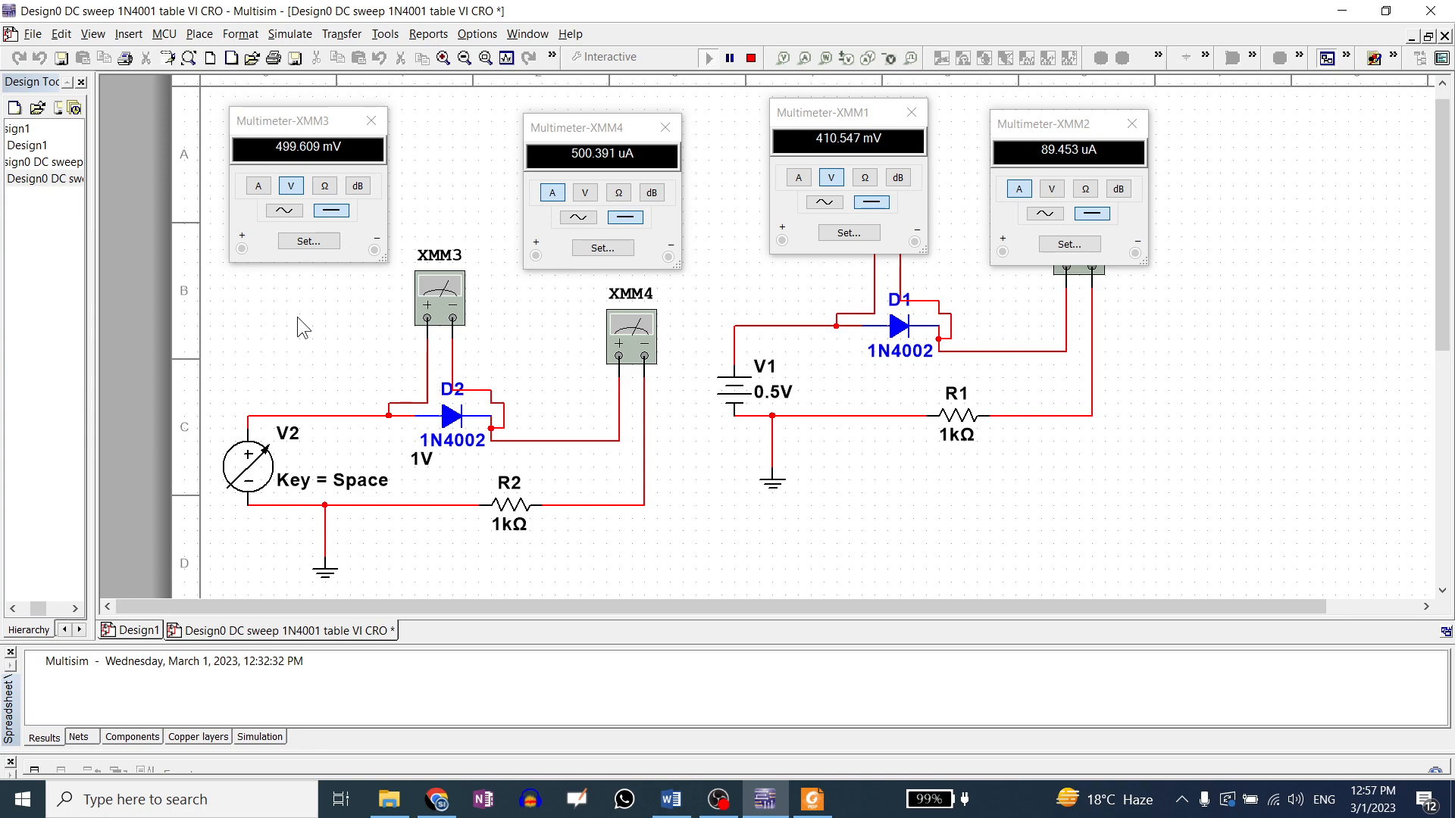
pyautogui.press('space')
pyautogui.press('space')
pyautogui.press('space')
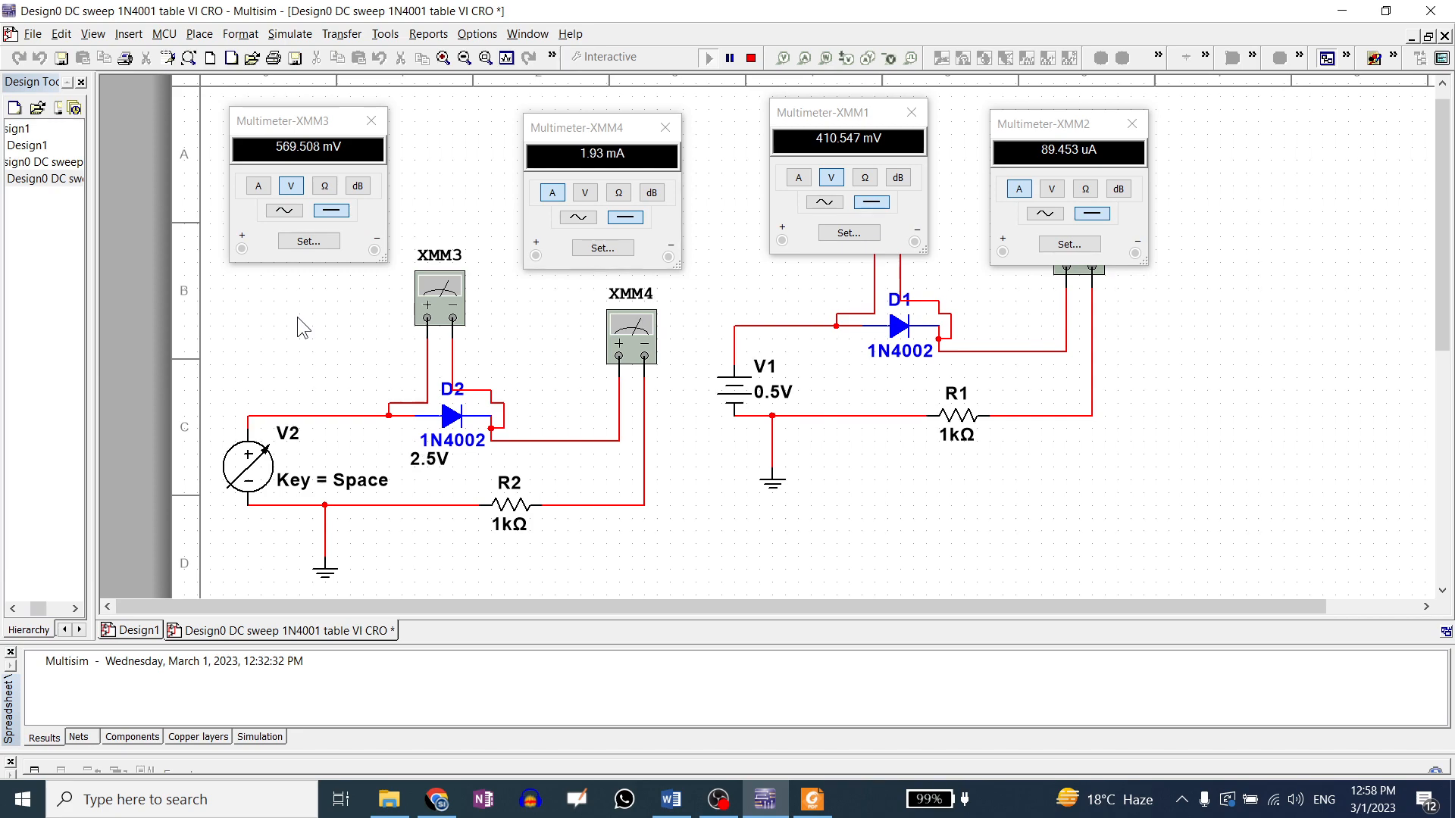
pyautogui.press('space')
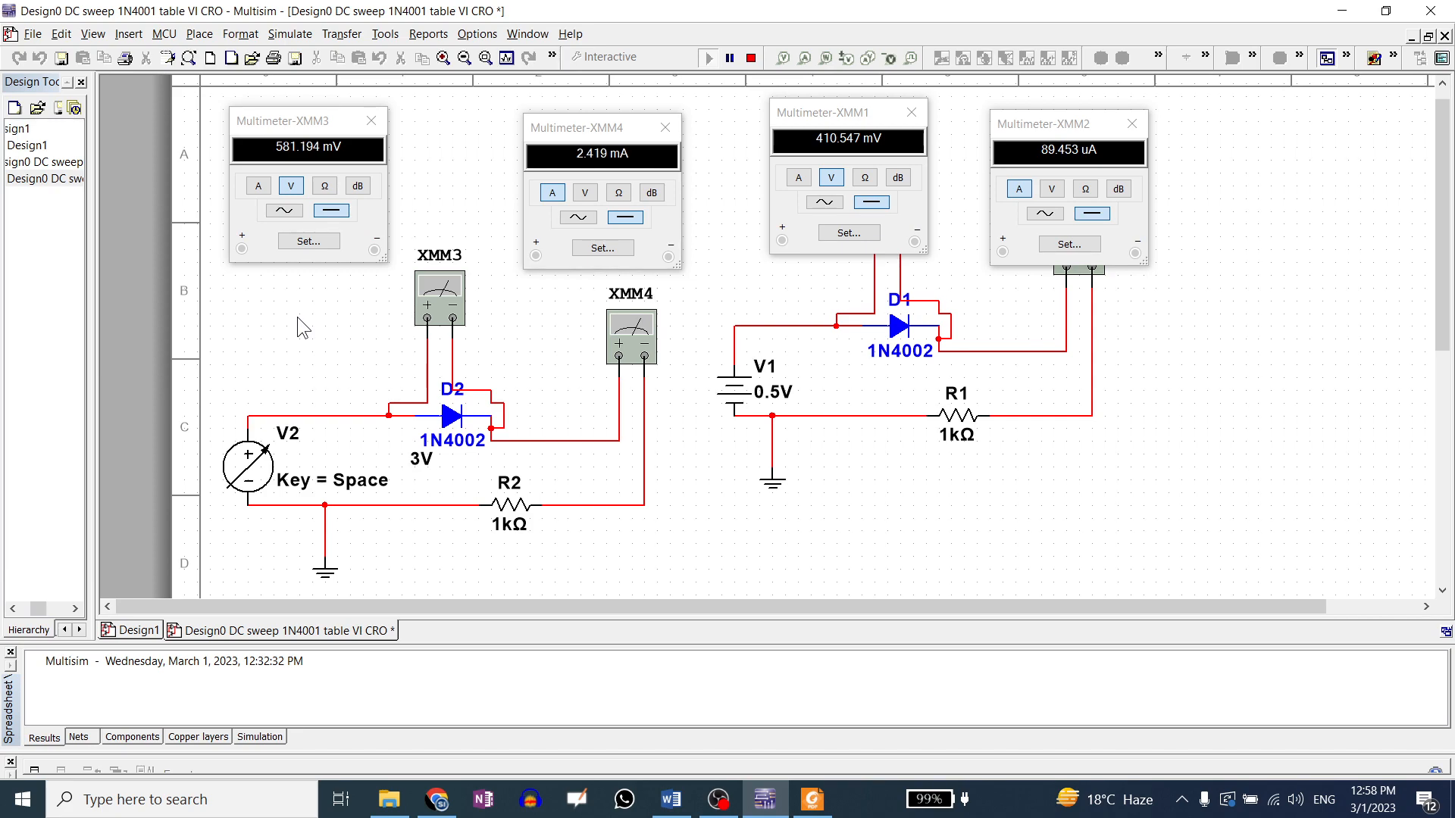
pyautogui.press('space')
pyautogui.press('space')
pyautogui.press('space')
pyautogui.press('space')
pyautogui.press('space')
pyautogui.press('space')
pyautogui.press('space')
pyautogui.press('space')
pyautogui.press('space')
pyautogui.press('space')
pyautogui.press('space')
pyautogui.press('space')
pyautogui.press('space')
pyautogui.press('space')
pyautogui.press('space')
pyautogui.press('space')
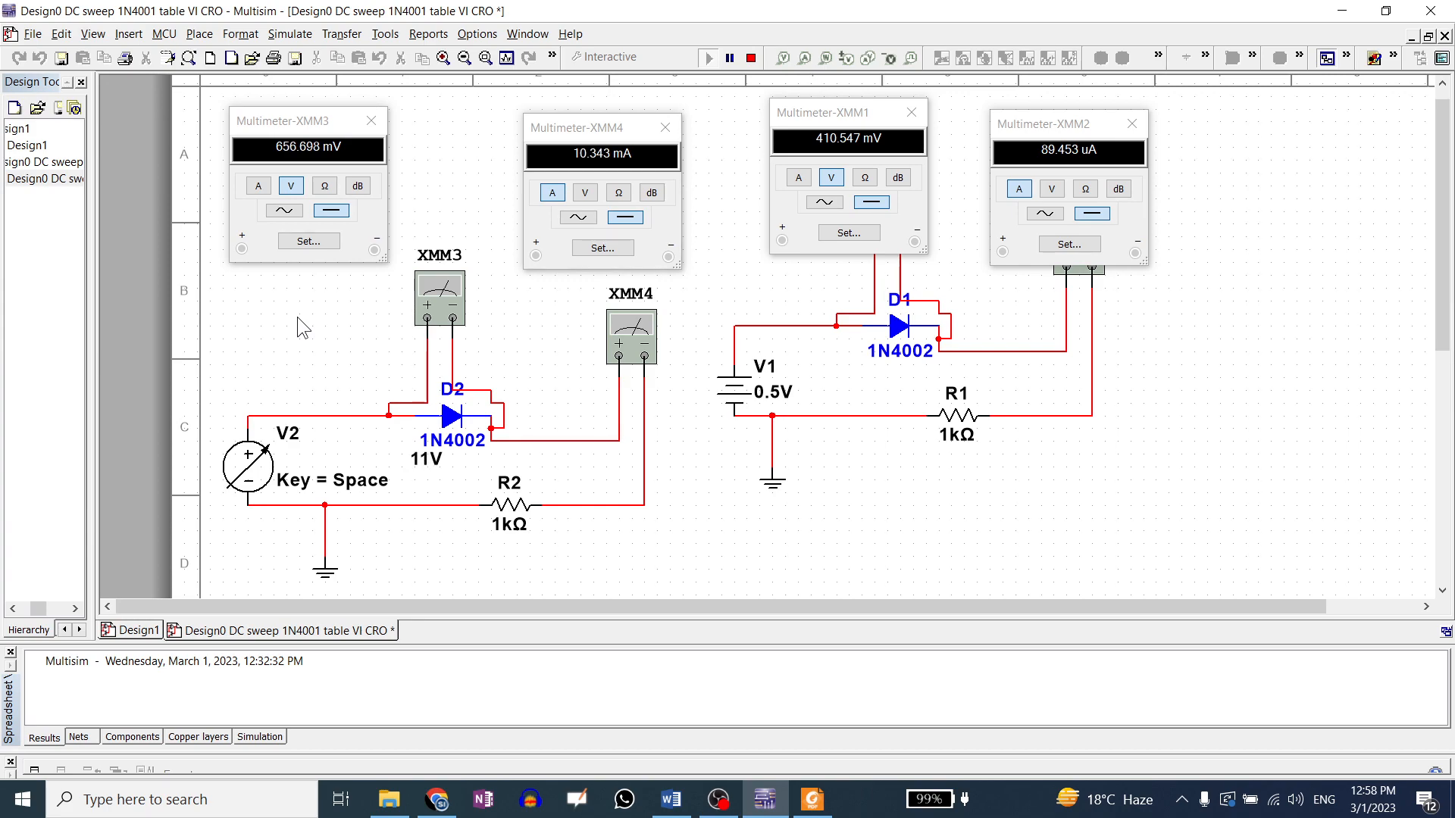
pyautogui.press('space')
pyautogui.press('space')
pyautogui.press('space')
pyautogui.press('space')
pyautogui.press('space')
pyautogui.press('space')
pyautogui.press('space')
pyautogui.press('space')
pyautogui.press('space')
pyautogui.press('space')
pyautogui.press('space')
pyautogui.press('space')
pyautogui.press('space')
pyautogui.press('space')
pyautogui.press('space')
pyautogui.press('space')
pyautogui.press('space')
pyautogui.press('space')
pyautogui.press('space')
pyautogui.press('space')
pyautogui.press('space')
pyautogui.press('space')
pyautogui.press('space')
pyautogui.press('space')
pyautogui.press('space')
pyautogui.press('space')
pyautogui.press('space')
pyautogui.press('space')
pyautogui.press('space')
pyautogui.press('space')
pyautogui.press('space')
pyautogui.press('space')
pyautogui.press('space')
pyautogui.press('space')
pyautogui.press('space')
pyautogui.press('space')
pyautogui.press('space')
pyautogui.press('space')
pyautogui.press('space')
pyautogui.press('space')
pyautogui.press('space')
pyautogui.press('space')
pyautogui.press('space')
pyautogui.press('space')
pyautogui.press('space')
pyautogui.press('space')
pyautogui.press('space')
pyautogui.press('space')
pyautogui.press('space')
pyautogui.press('space')
pyautogui.press('space')
pyautogui.press('space')
pyautogui.press('space')
pyautogui.press('space')
pyautogui.press('space')
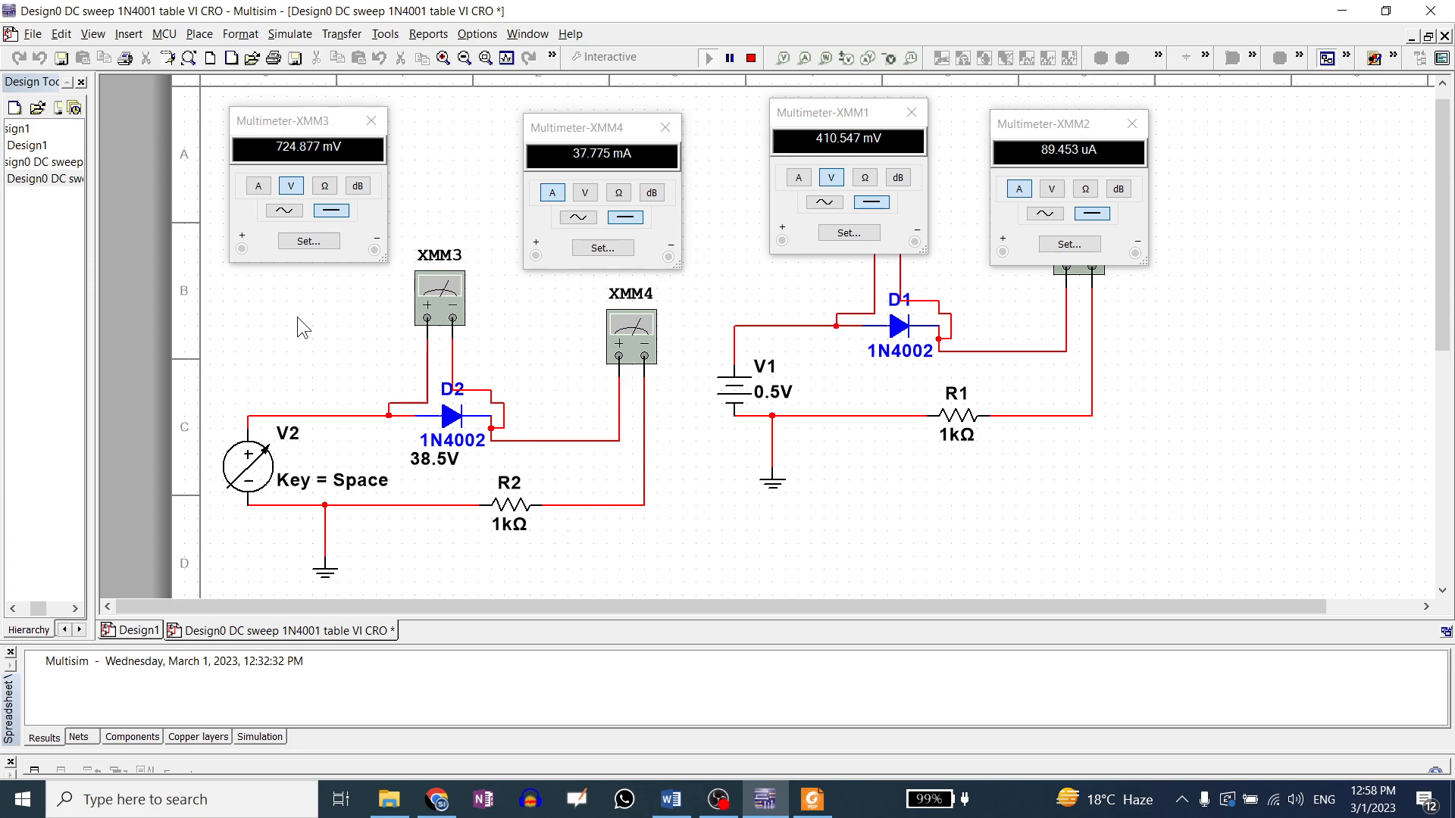
pyautogui.press('space')
pyautogui.press('space')
pyautogui.press('space')
pyautogui.press('space')
pyautogui.click(752, 60)
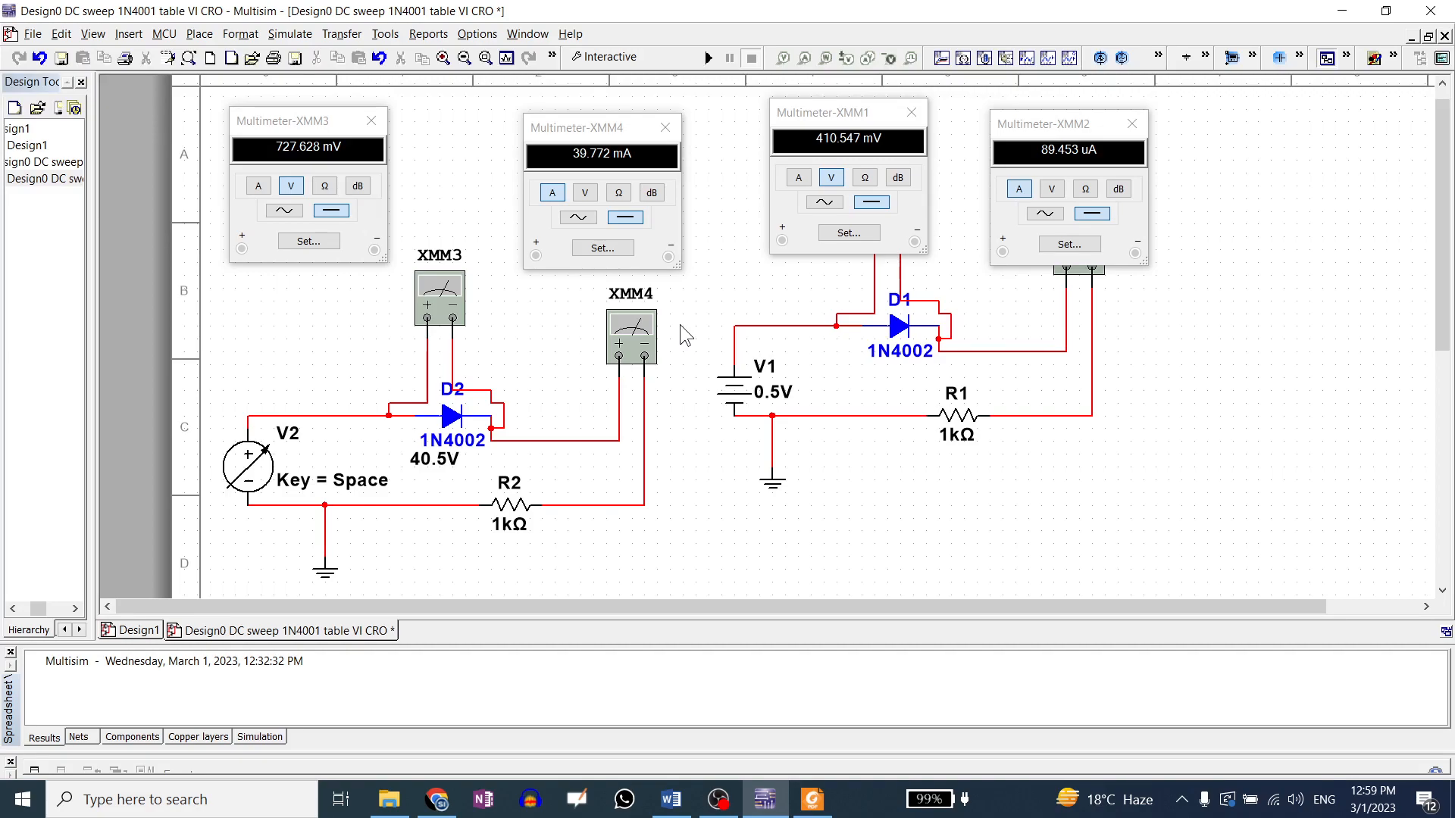
# - Open the design "Design0 DC sweep 1N4001 table VI forward bias reading" from the lab2 - upload2 folder and maximize its window
pyautogui.click(388, 799)
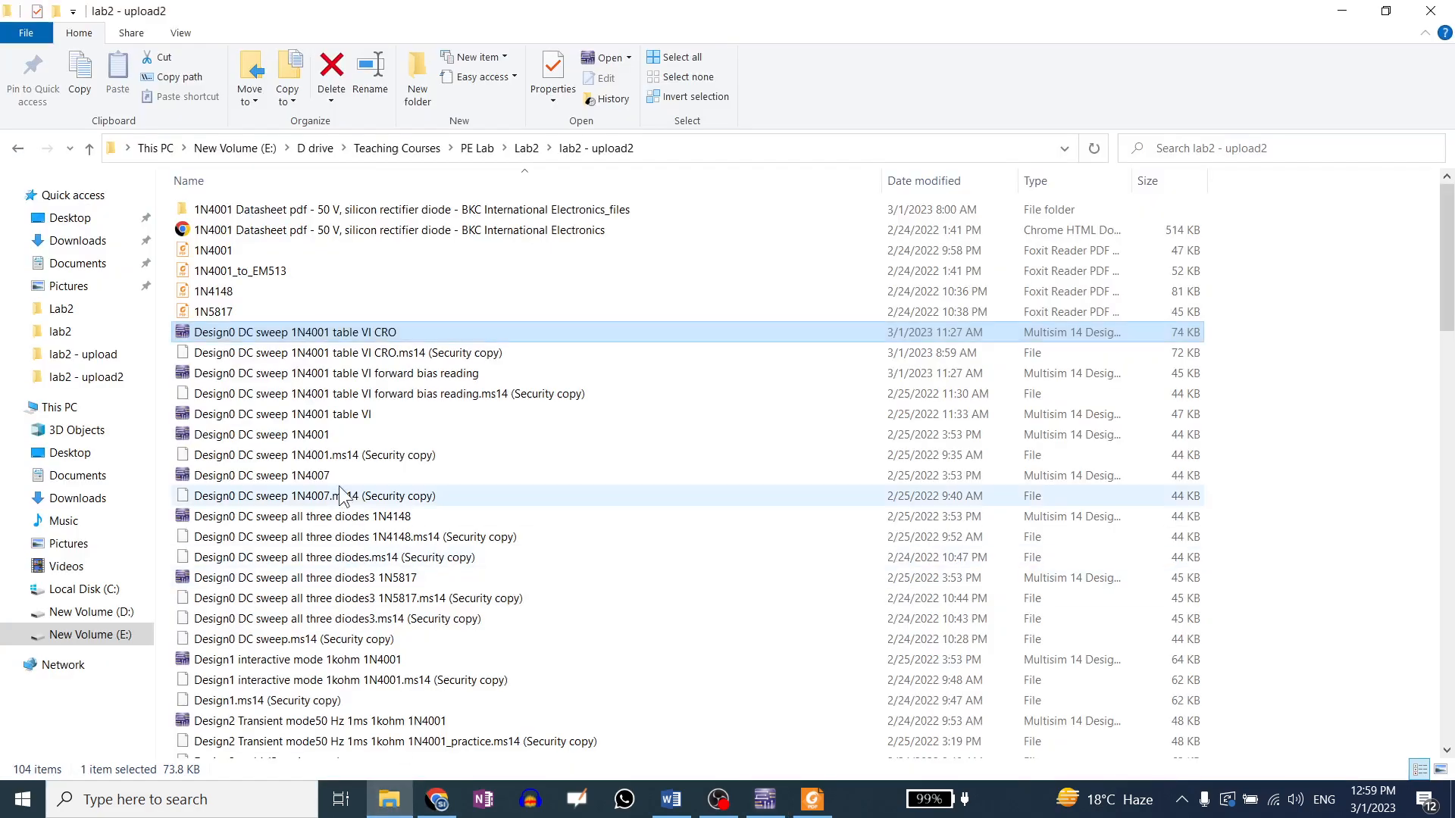
pyautogui.doubleClick(319, 378)
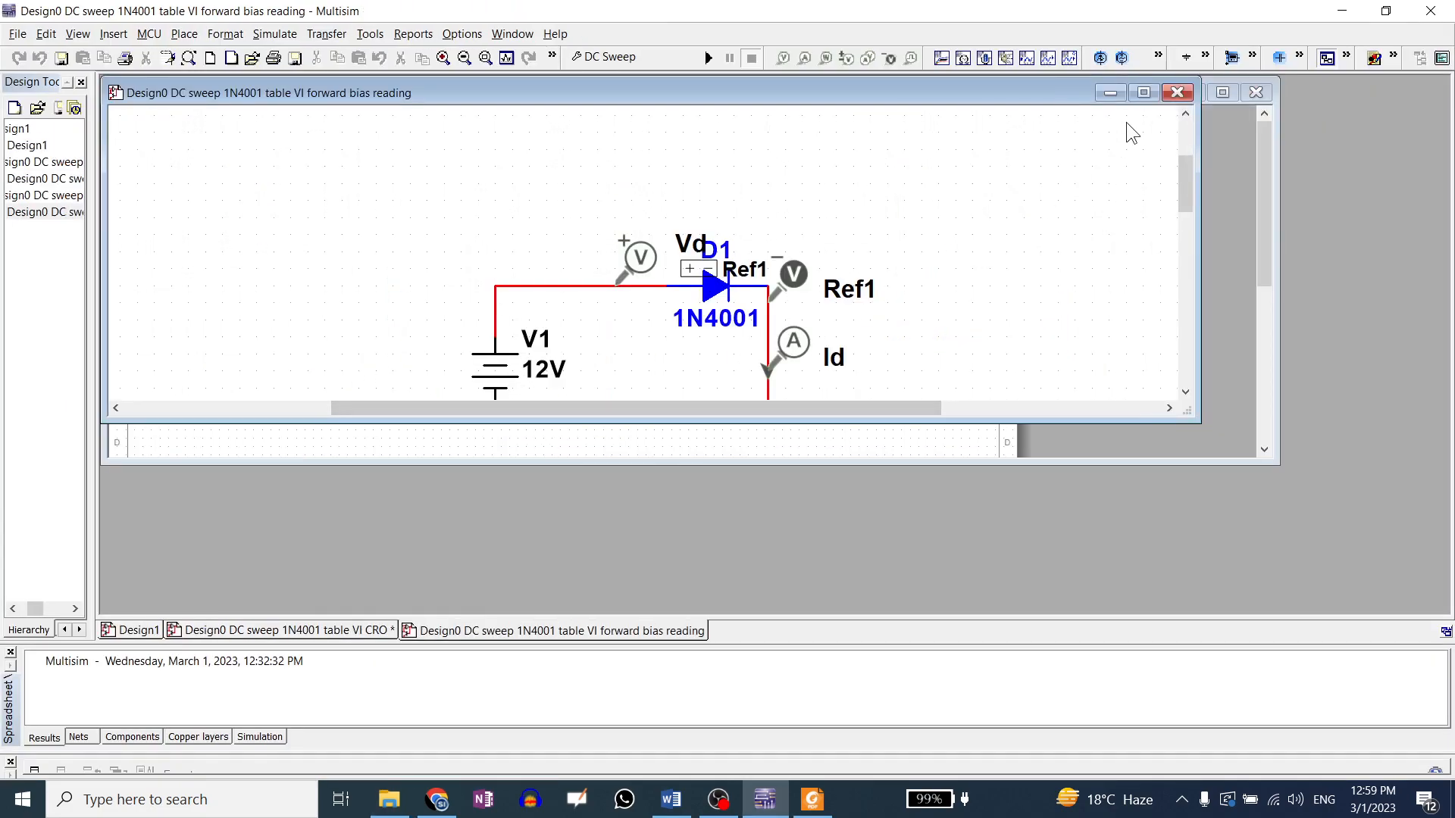
pyautogui.click(1143, 93)
pyautogui.click(389, 799)
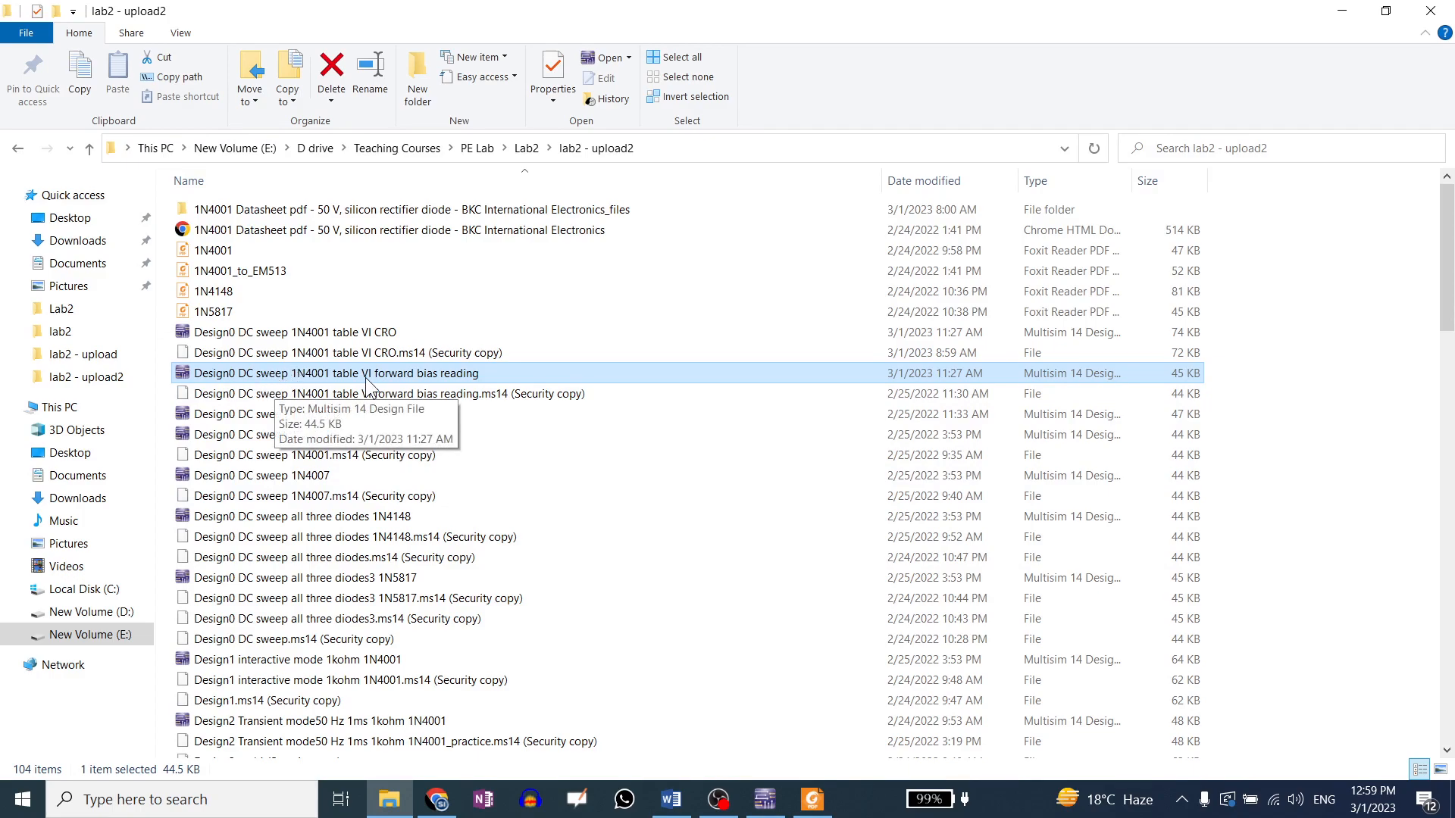
pyautogui.click(764, 799)
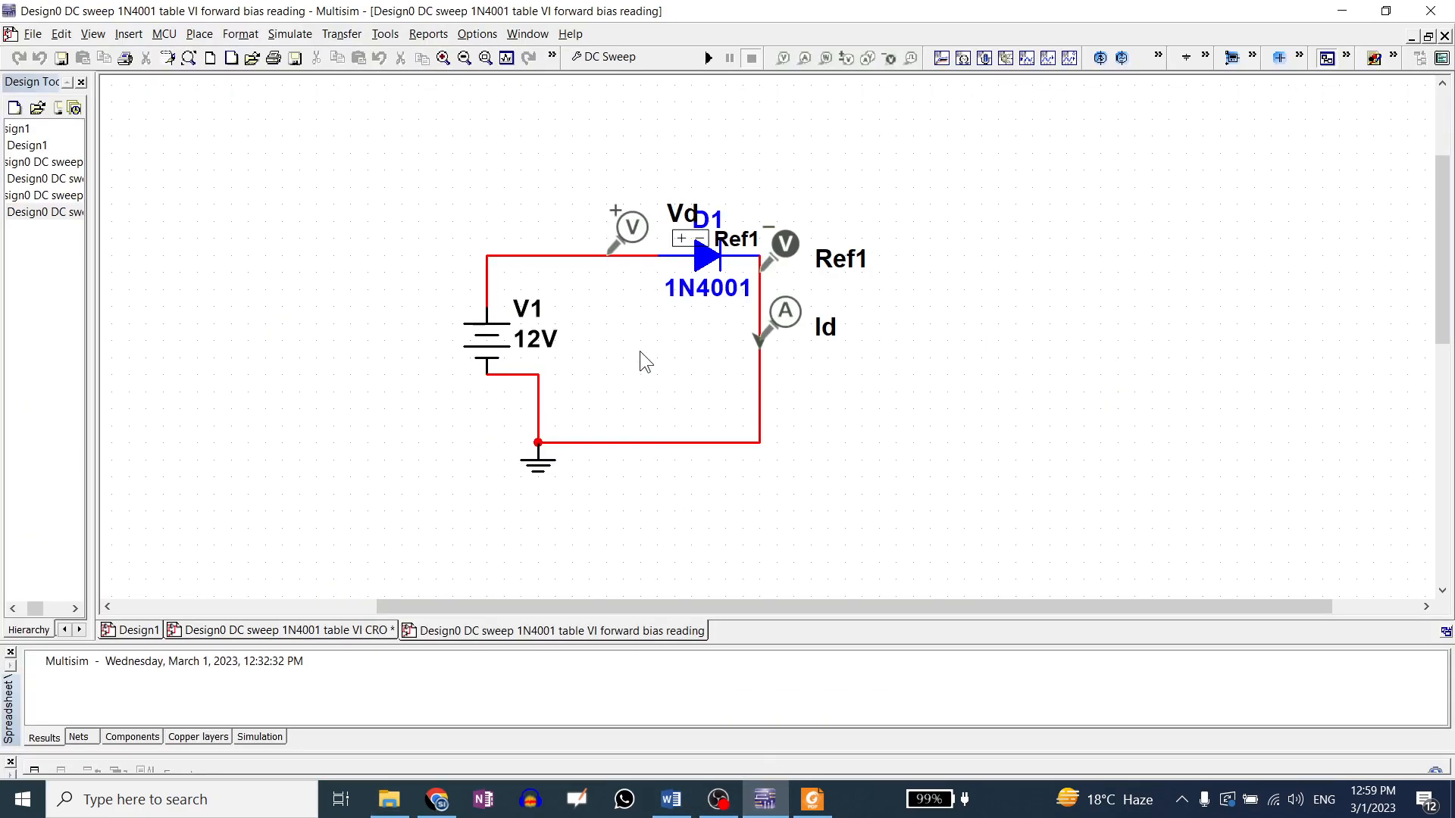
# - Replace the 1N4001 diode D1 with a 1N4002 from the DIODE family of the Master Database
pyautogui.doubleClick(707, 256)
pyautogui.click(840, 620)
pyautogui.click(493, 345)
pyautogui.doubleClick(699, 272)
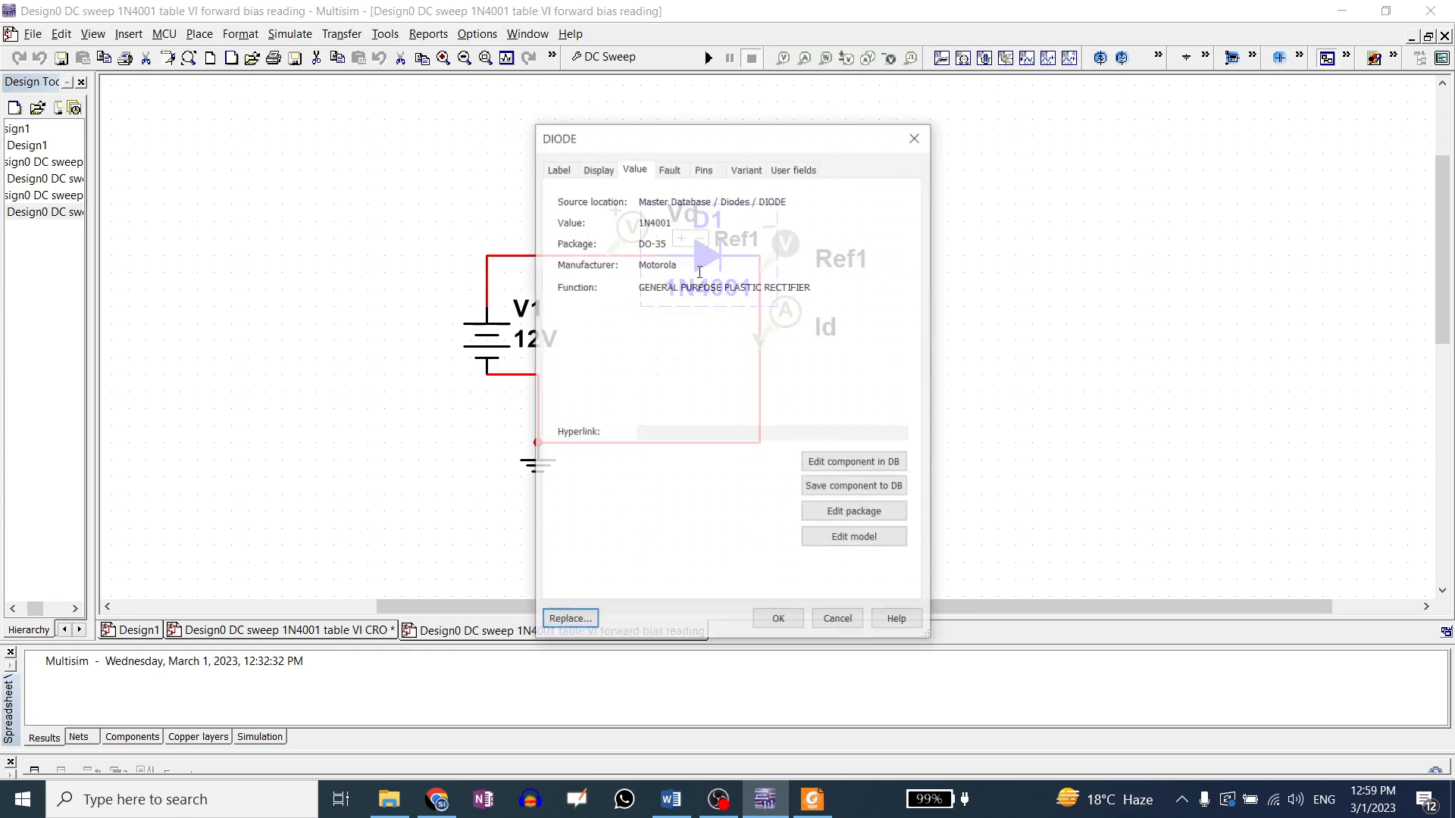
pyautogui.click(572, 618)
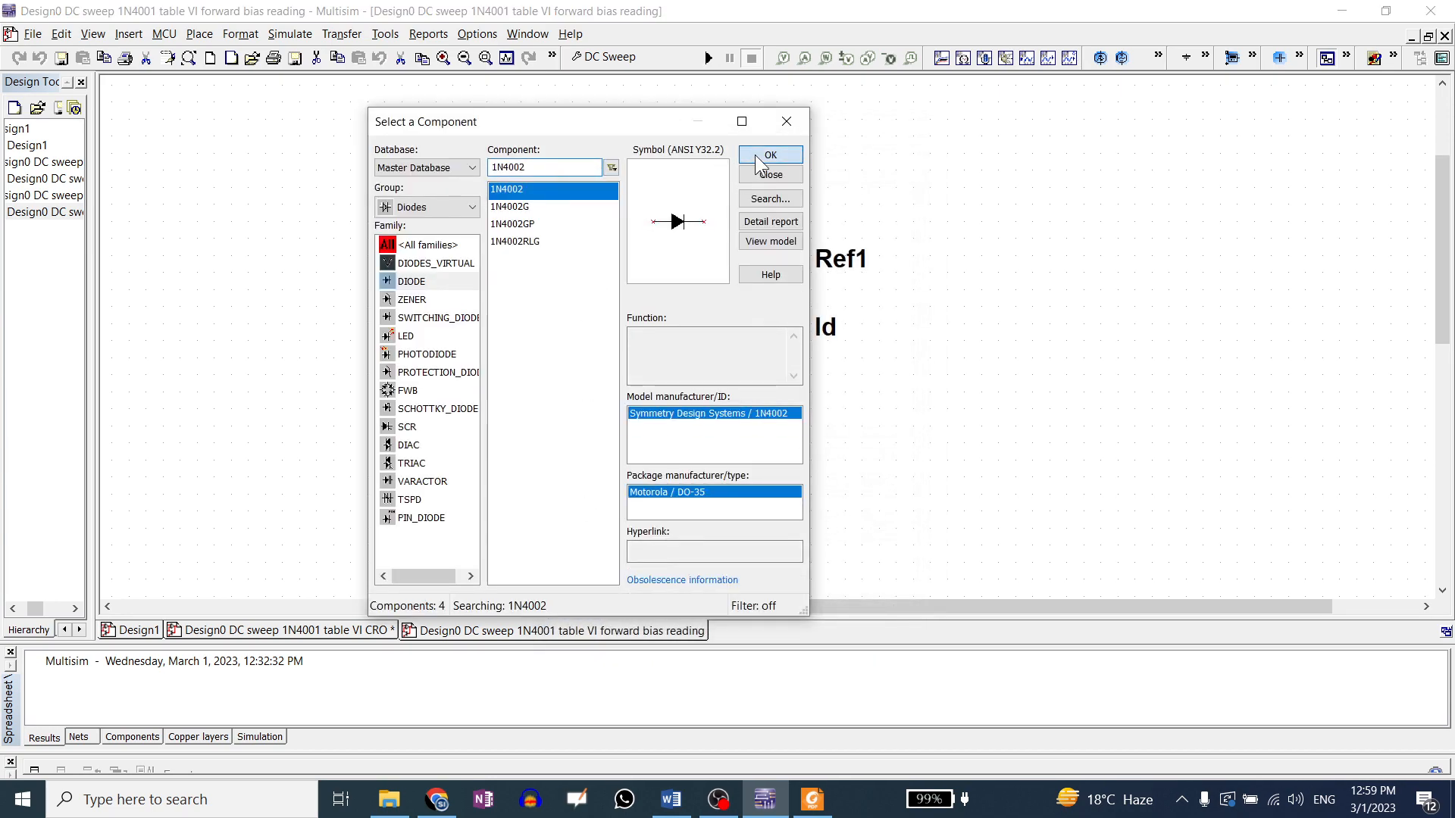
pyautogui.click(760, 159)
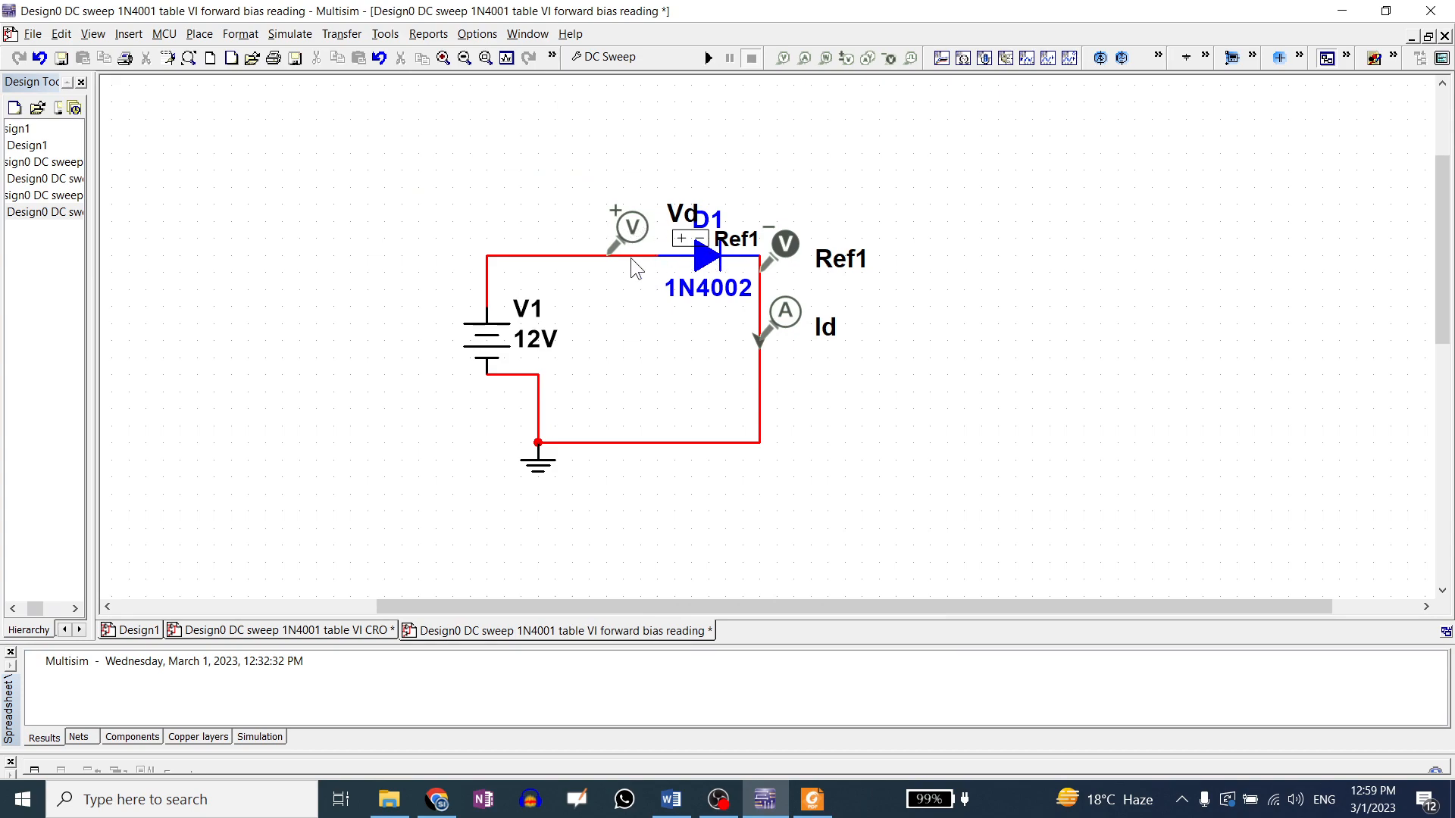
# - Inspect the properties of the current probe Id and the voltage probe Vd without changing them
pyautogui.click(785, 314)
pyautogui.doubleClick(786, 324)
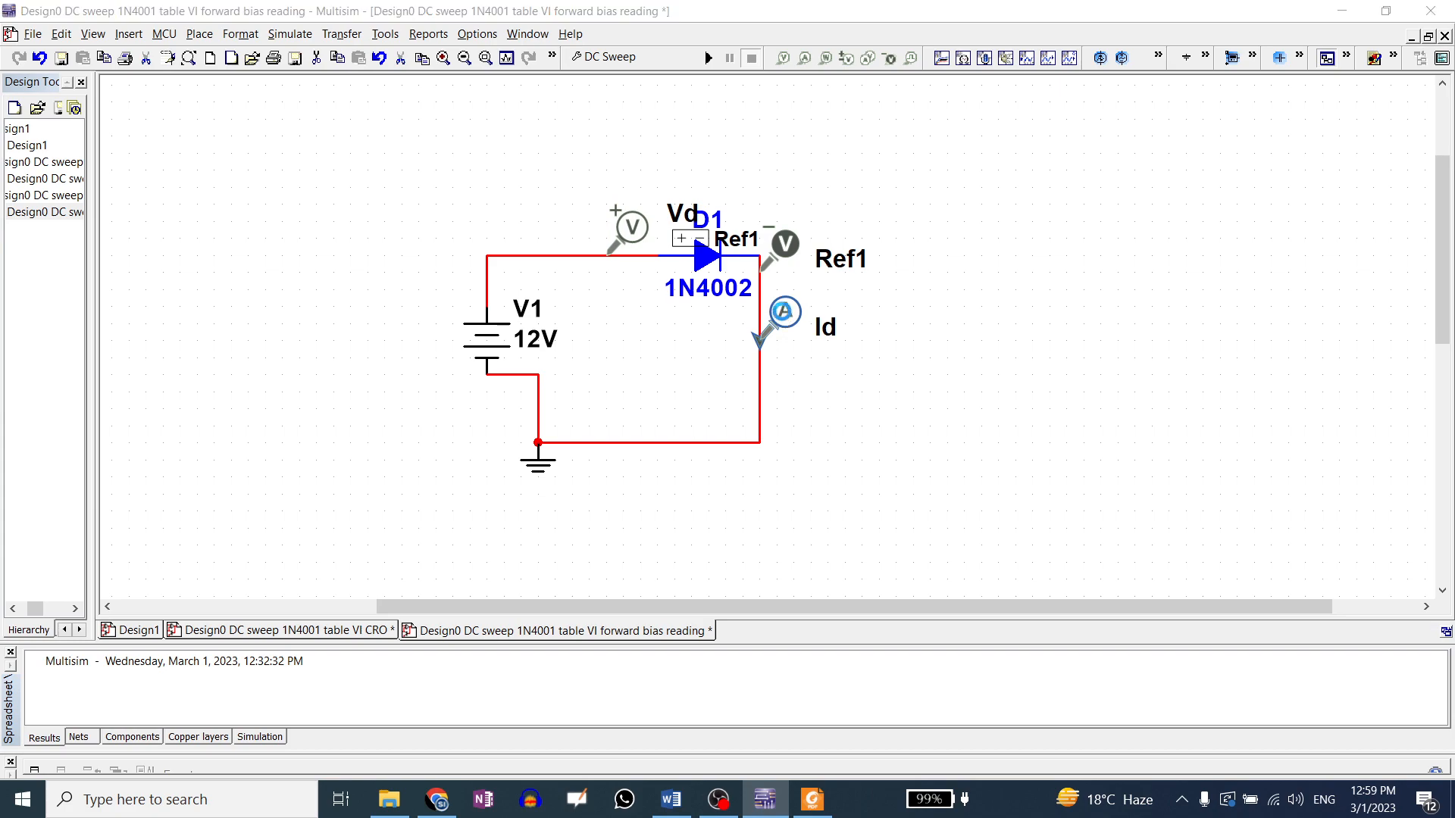
pyautogui.click(717, 635)
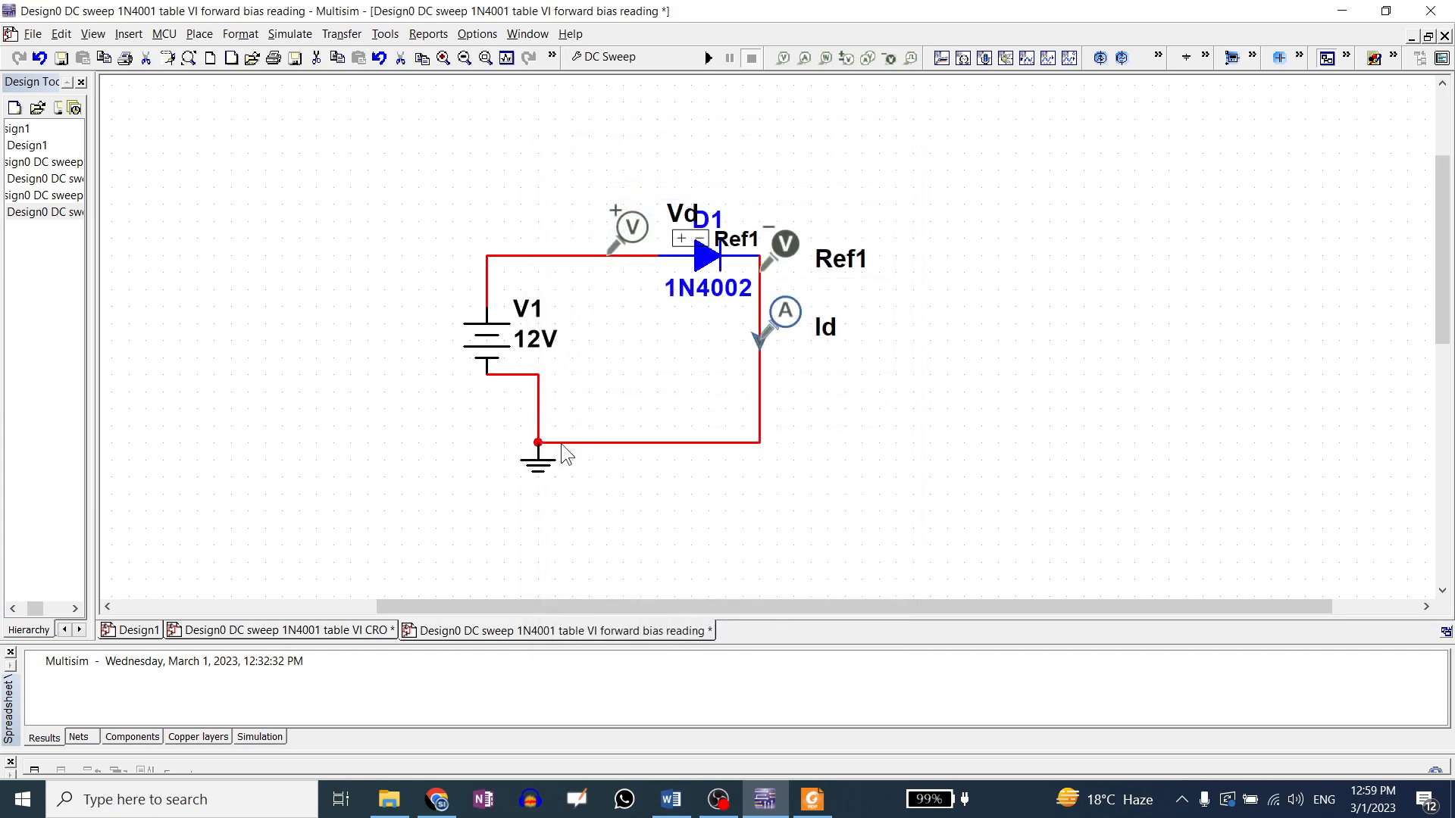
pyautogui.doubleClick(632, 217)
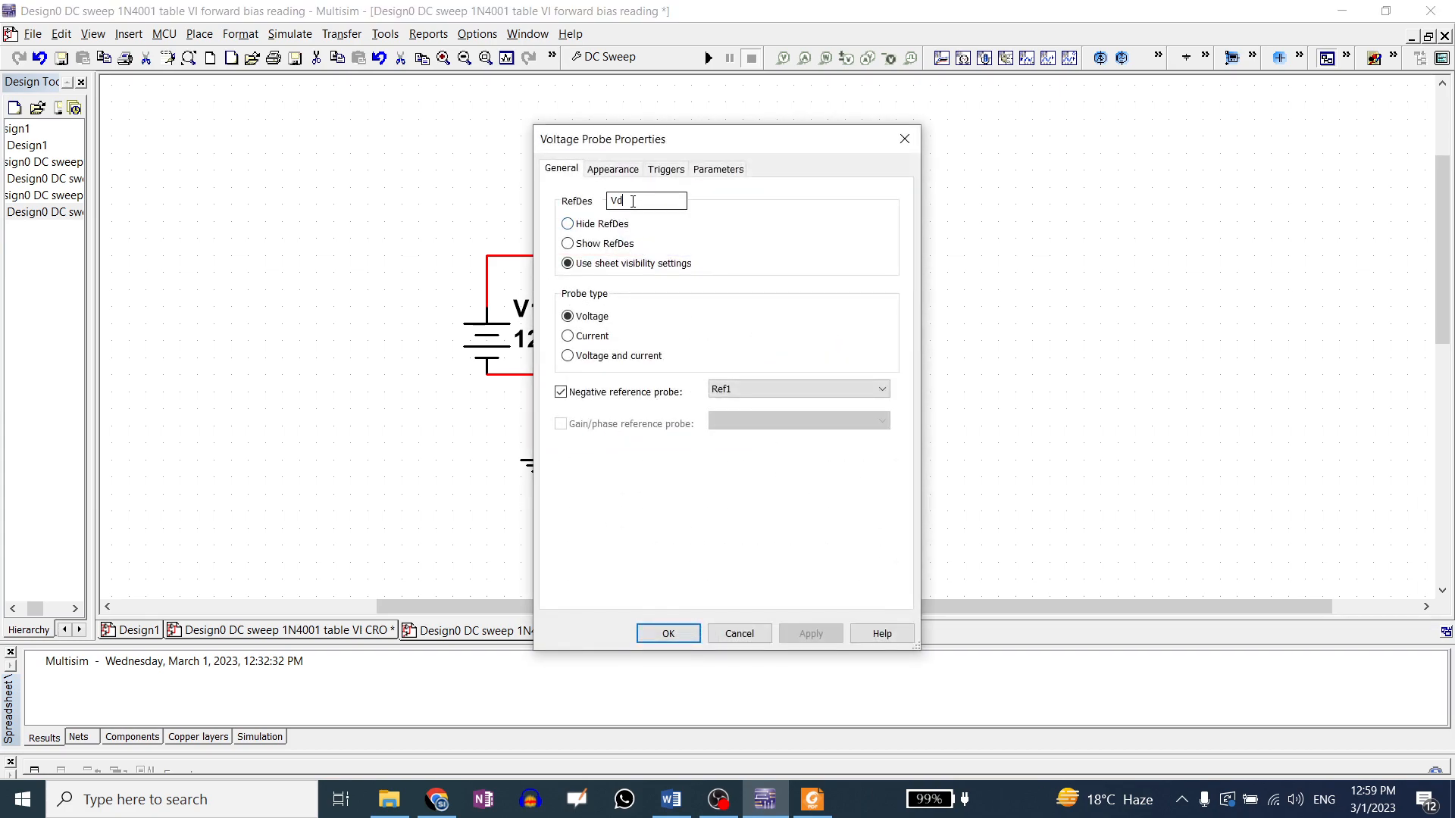
pyautogui.moveTo(633, 202); pyautogui.dragTo(585, 255)
pyautogui.click(735, 631)
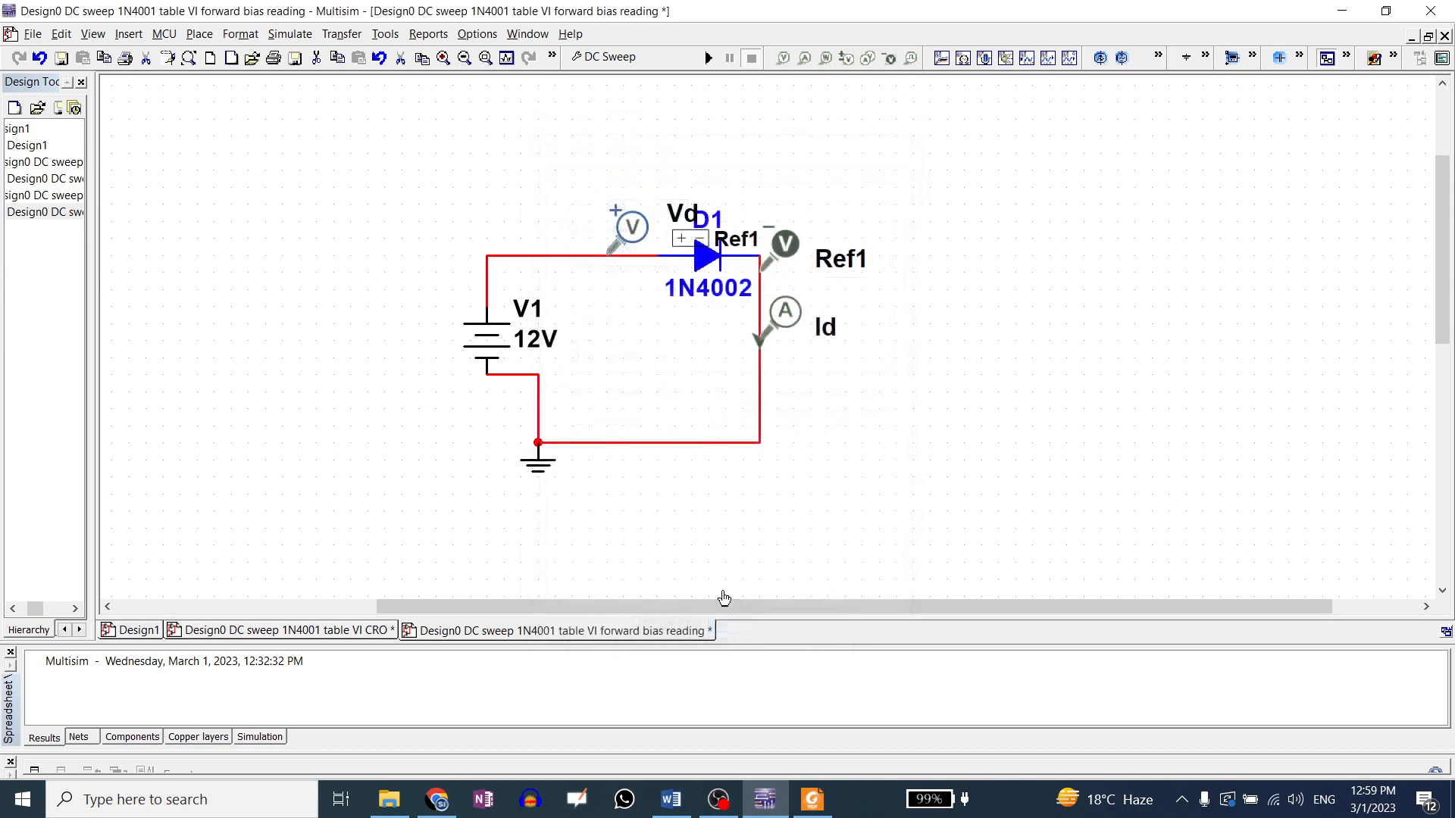
# - Delete the probes Vd, Ref1 and Id from the circuit
pyautogui.click(631, 228)
pyautogui.press('Delete')
pyautogui.click(785, 243)
pyautogui.press('Delete')
pyautogui.click(785, 312)
pyautogui.press('Delete')
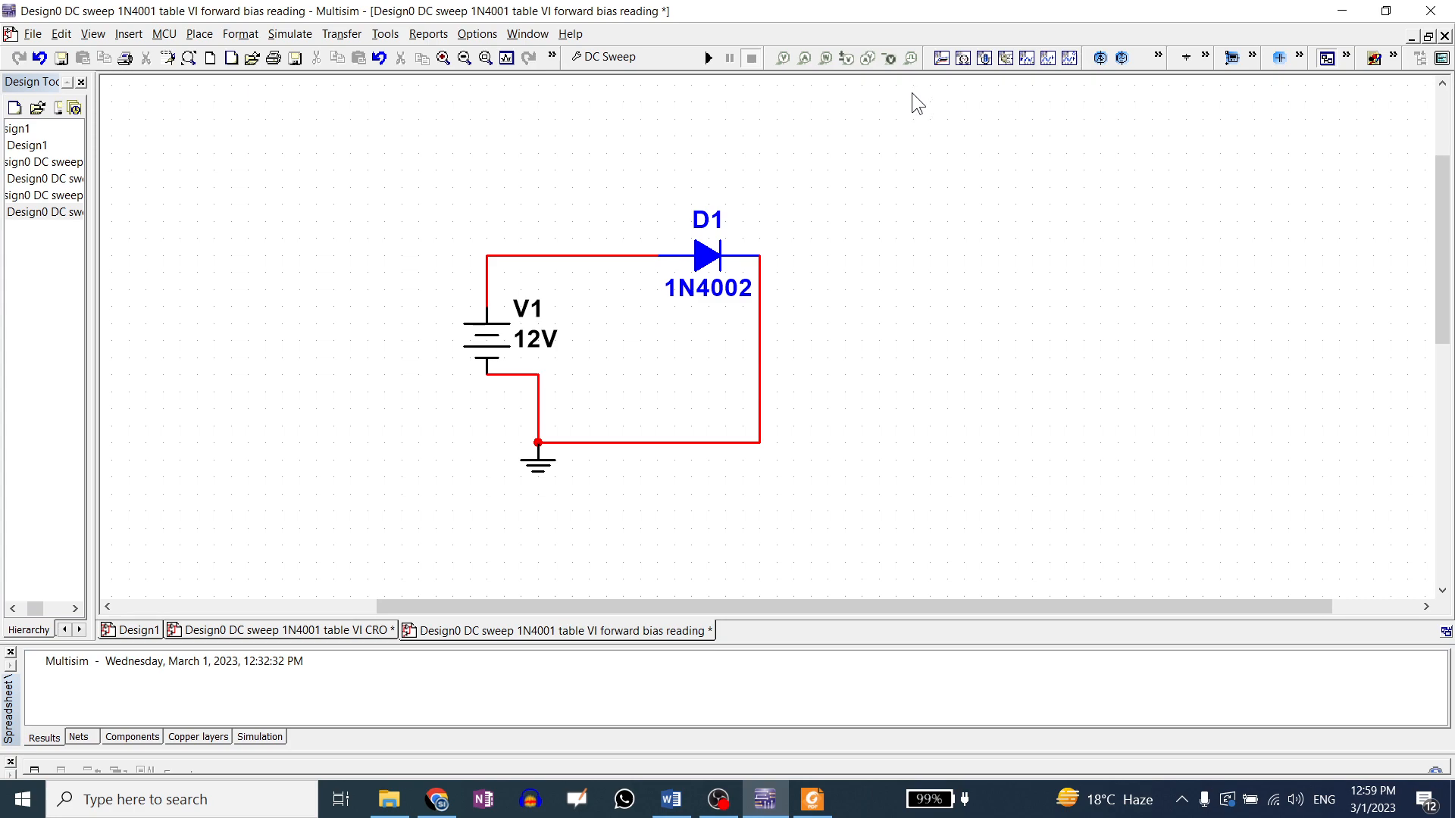
# - Place a differential voltage probe pair across D1, positive on the V1 side and negative reference on the cathode side
pyautogui.click(847, 59)
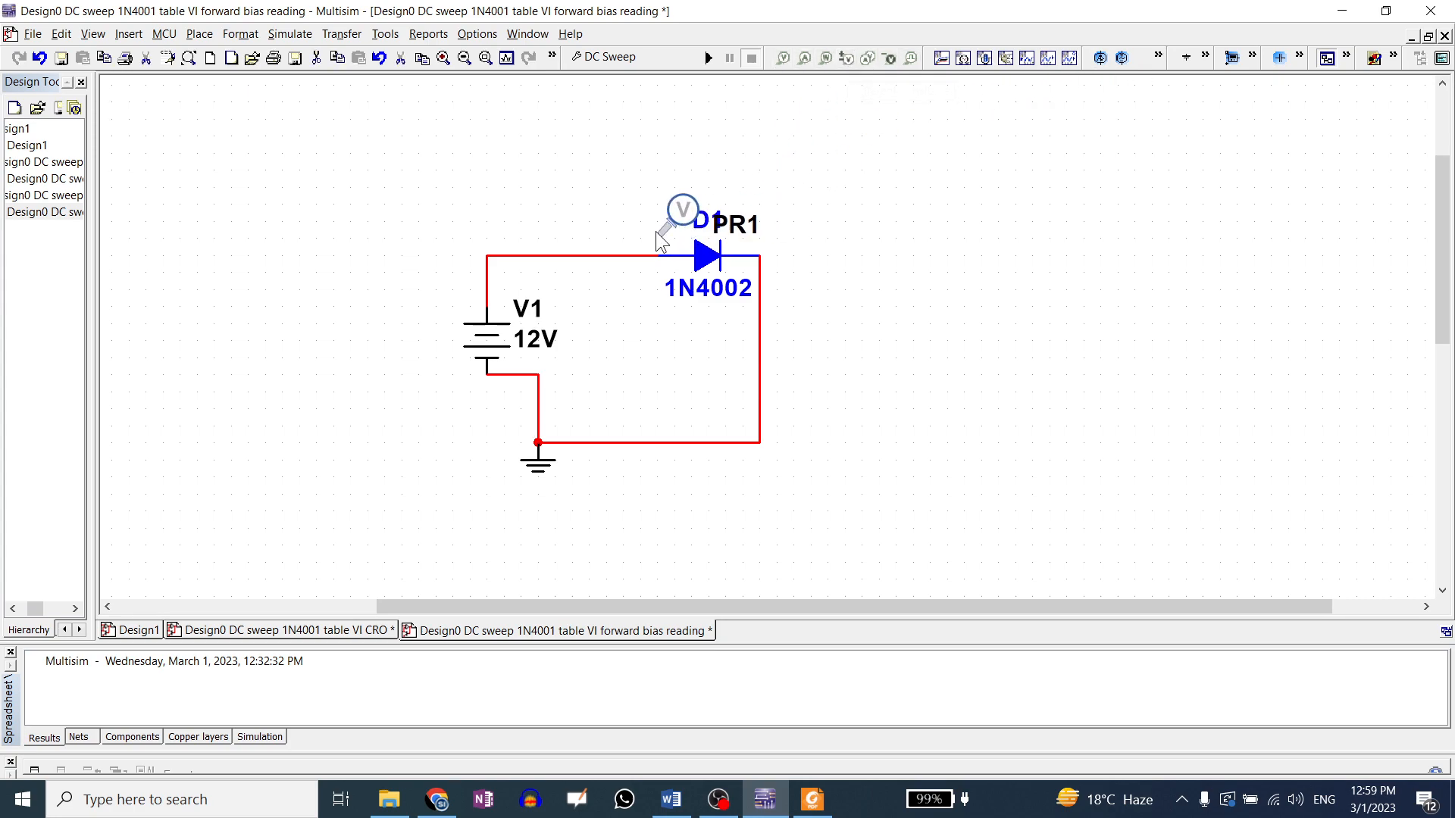
pyautogui.click(544, 262)
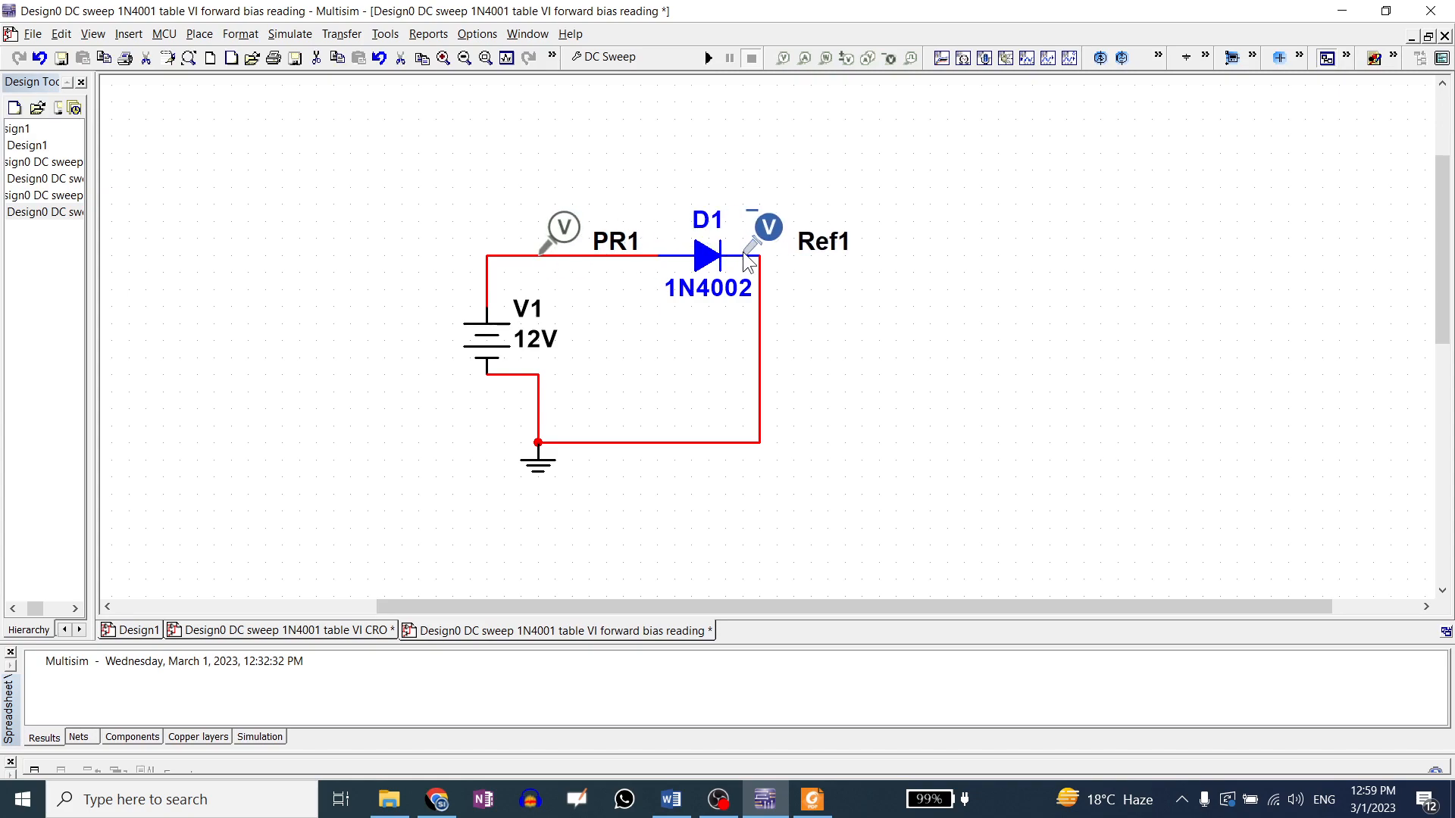
pyautogui.click(765, 279)
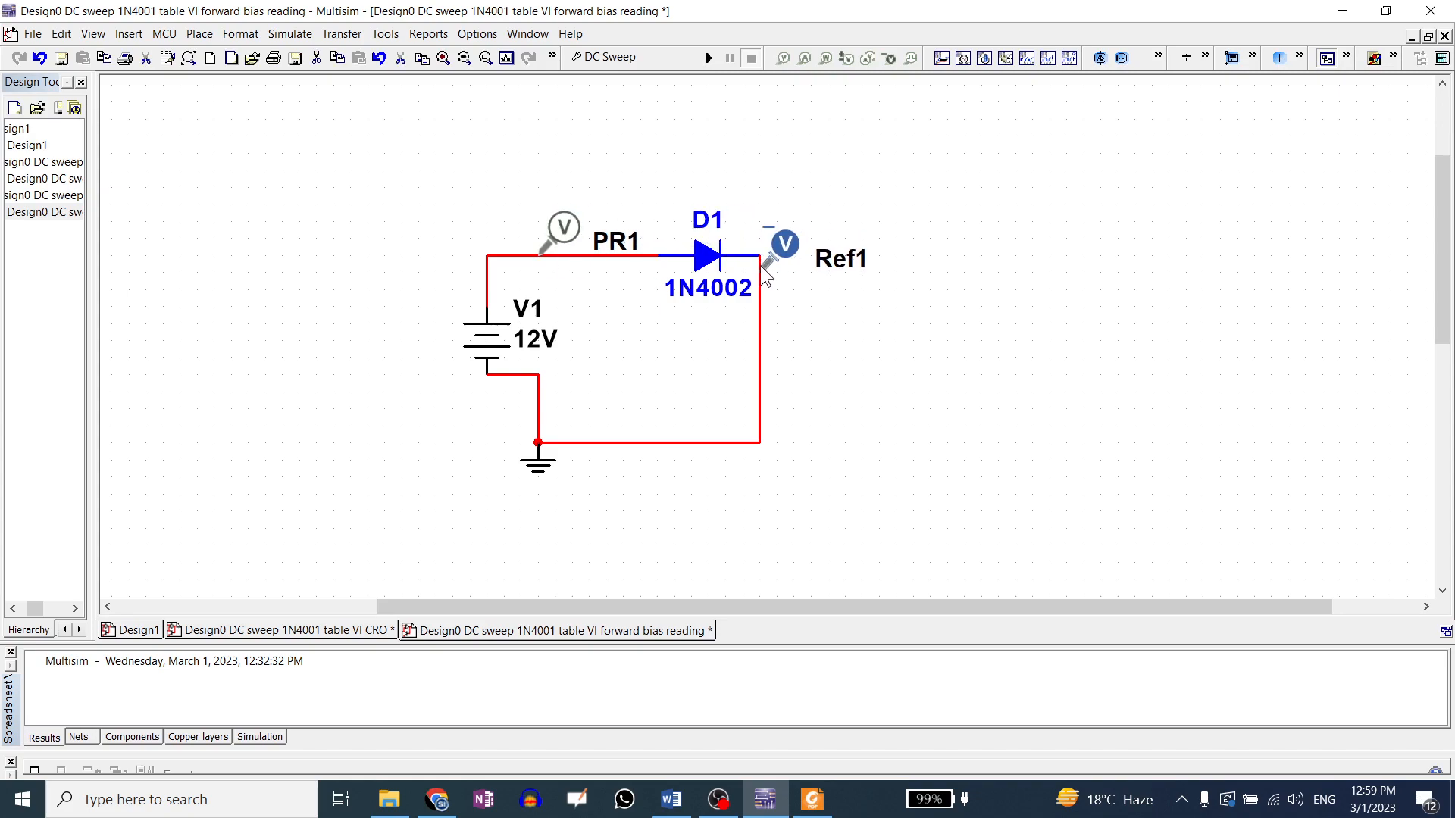
# - Shift diode D1 left between the probes and rearrange the cathode-side wire and Ref1 so the probe sits on the horizontal wire
pyautogui.press('Left')
pyautogui.press('Left')
pyautogui.press('Left')
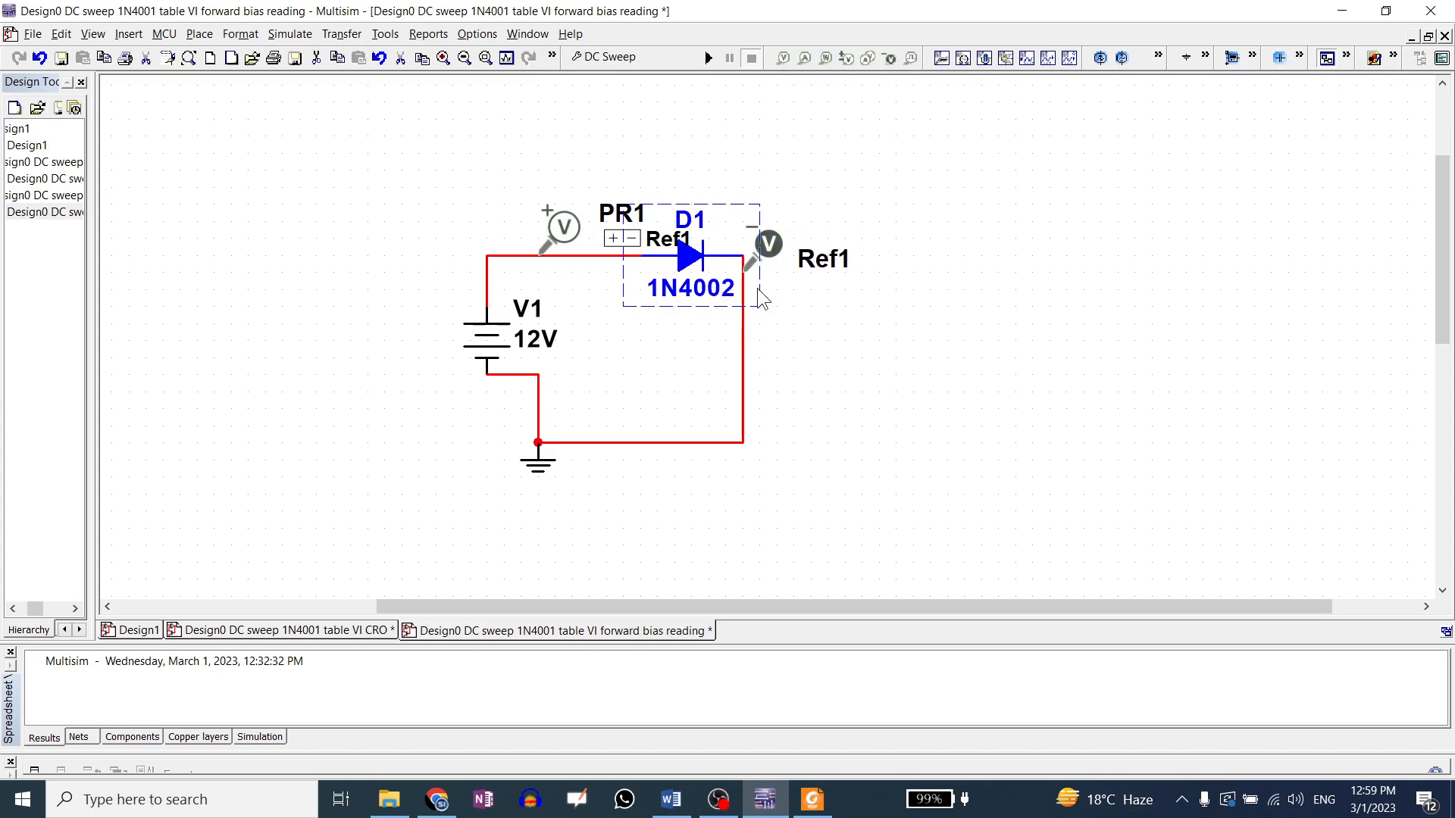
pyautogui.moveTo(729, 341); pyautogui.dragTo(777, 340)
pyautogui.moveTo(768, 272); pyautogui.dragTo(733, 255)
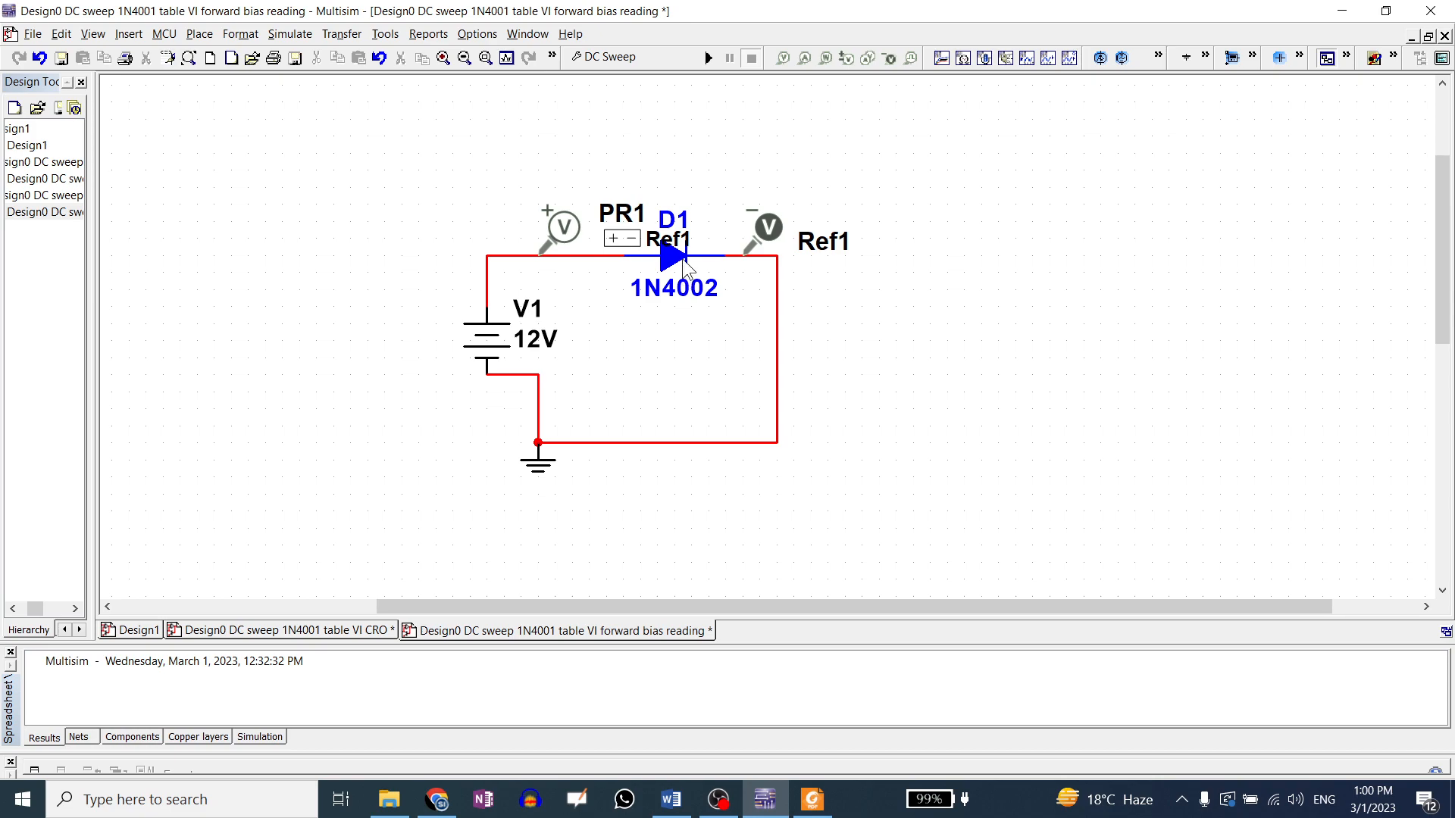
# - Place a current probe on the vertical wire after D1 and reverse its direction to point downward
pyautogui.click(803, 57)
pyautogui.click(778, 362)
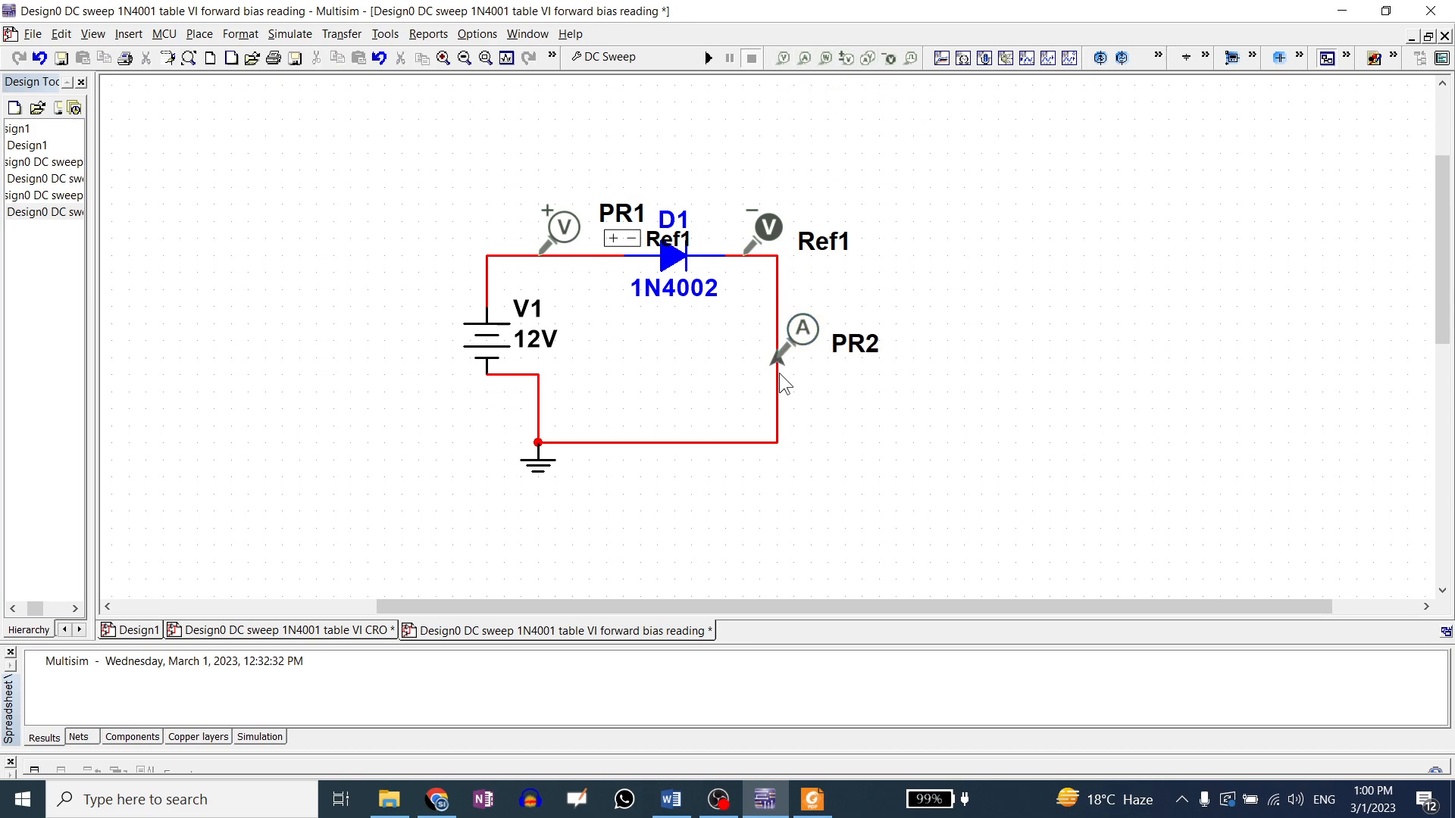
pyautogui.rightClick(780, 363)
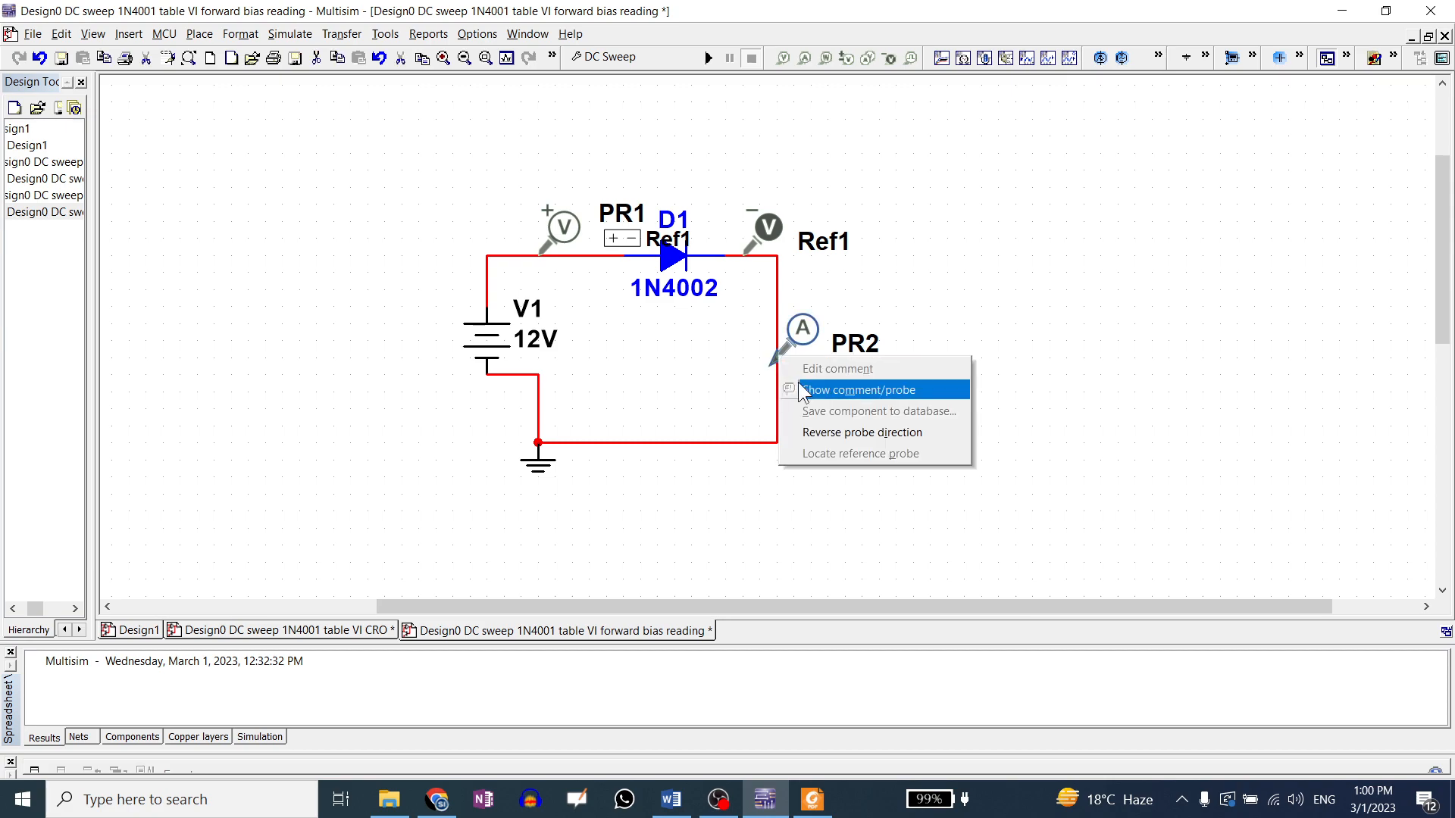
pyautogui.click(808, 428)
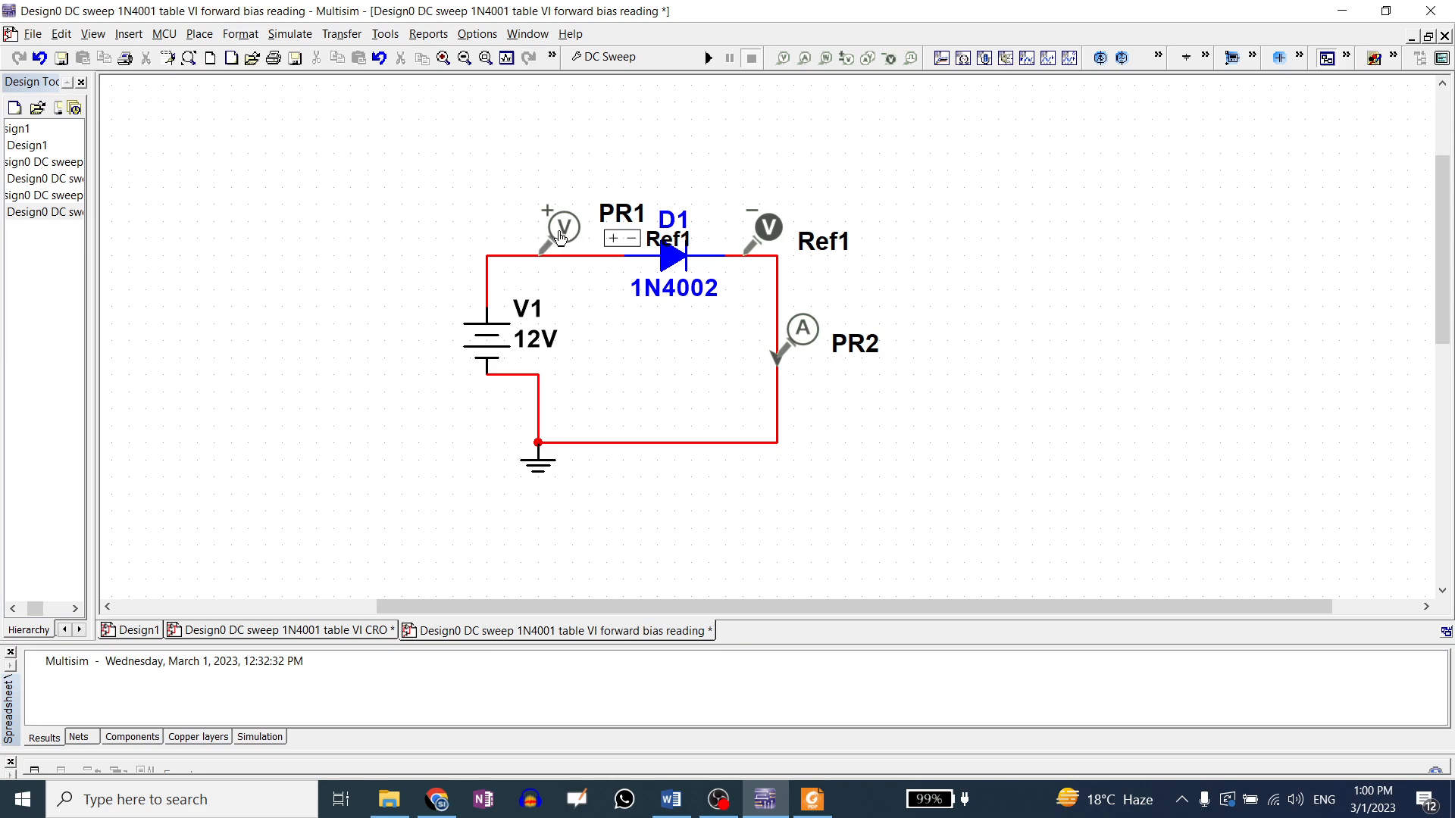
# - Rename the voltage probe PR1 as Vd
pyautogui.doubleClick(560, 237)
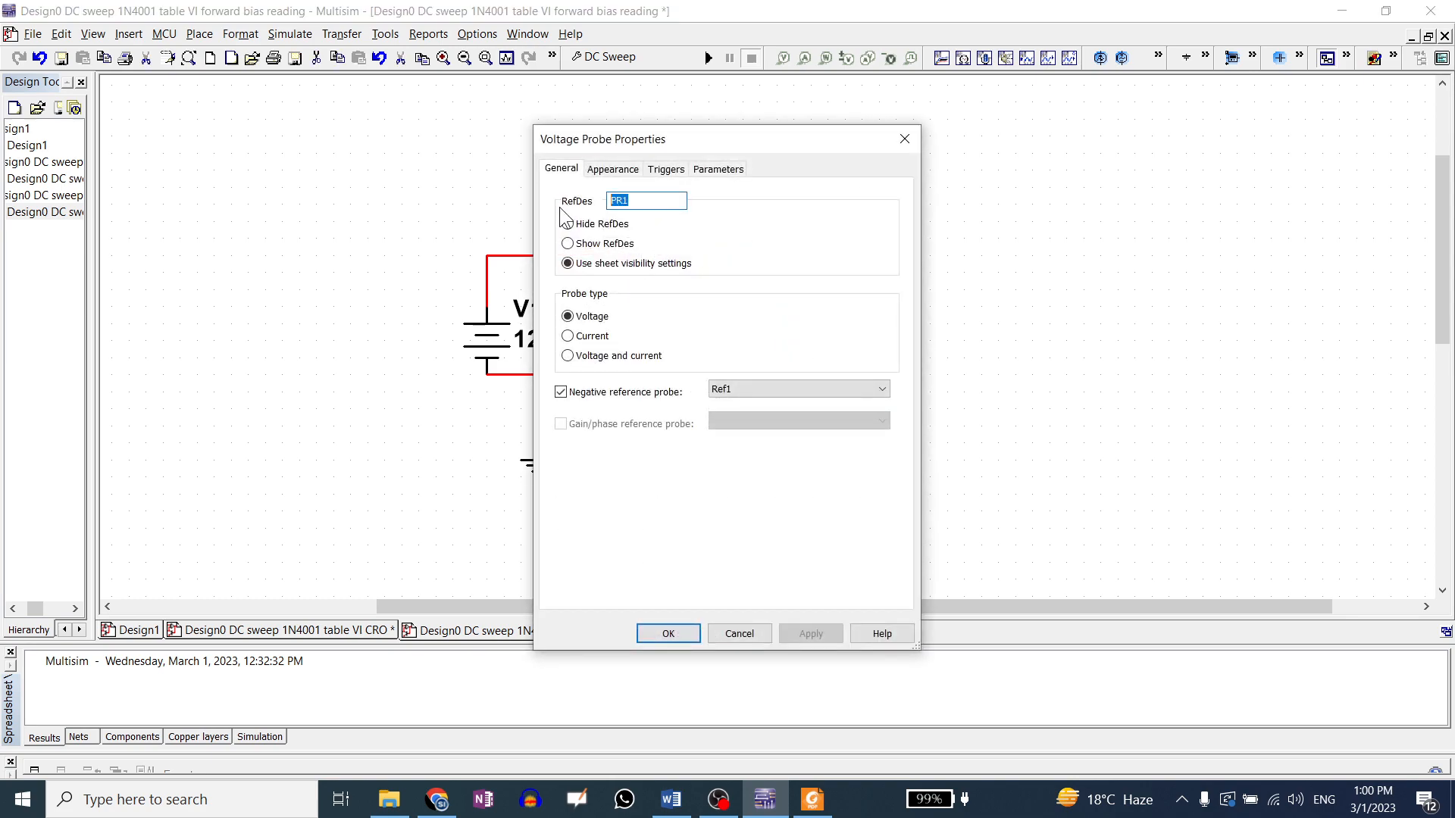
pyautogui.write('Vd')
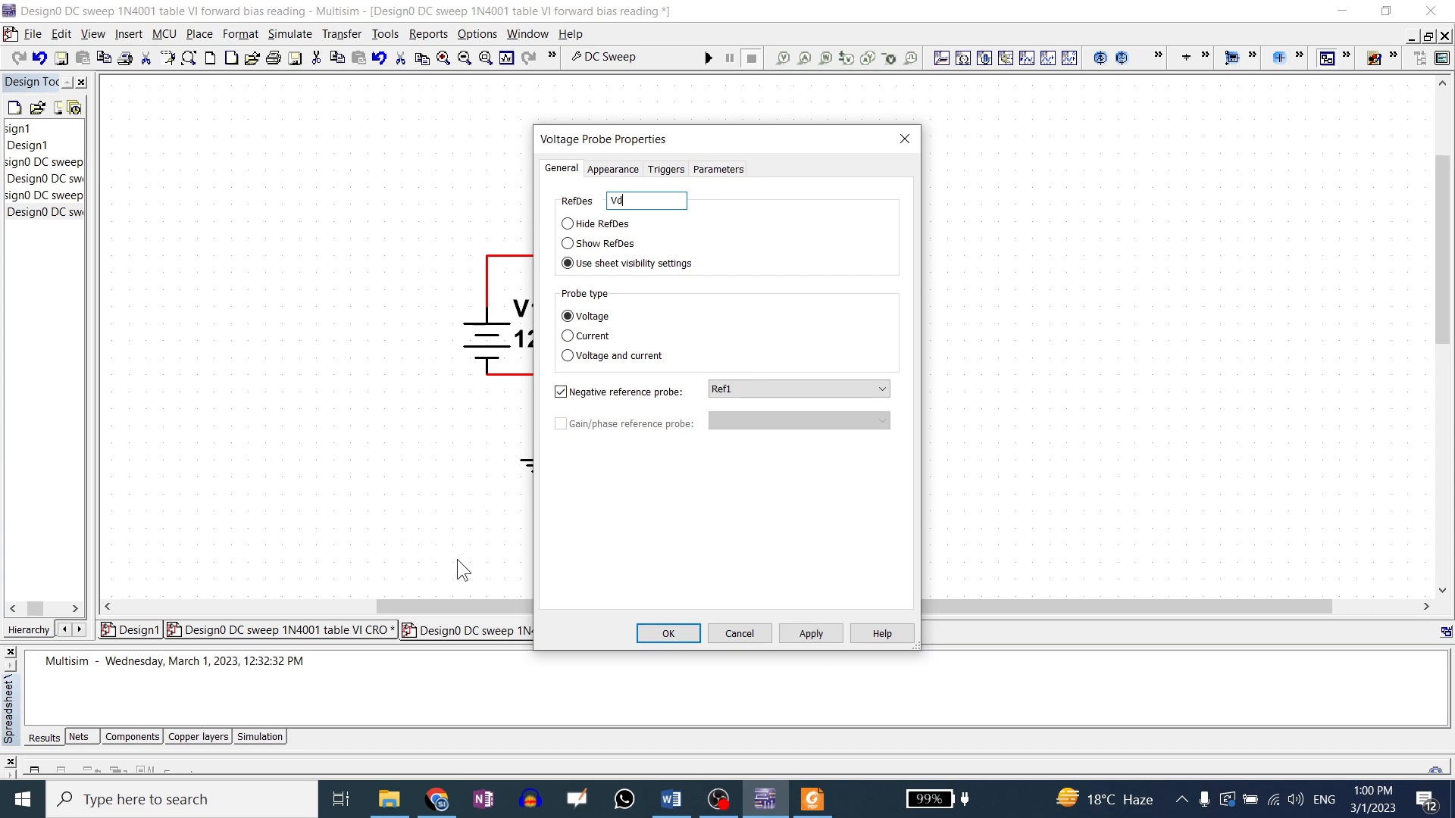
pyautogui.click(667, 633)
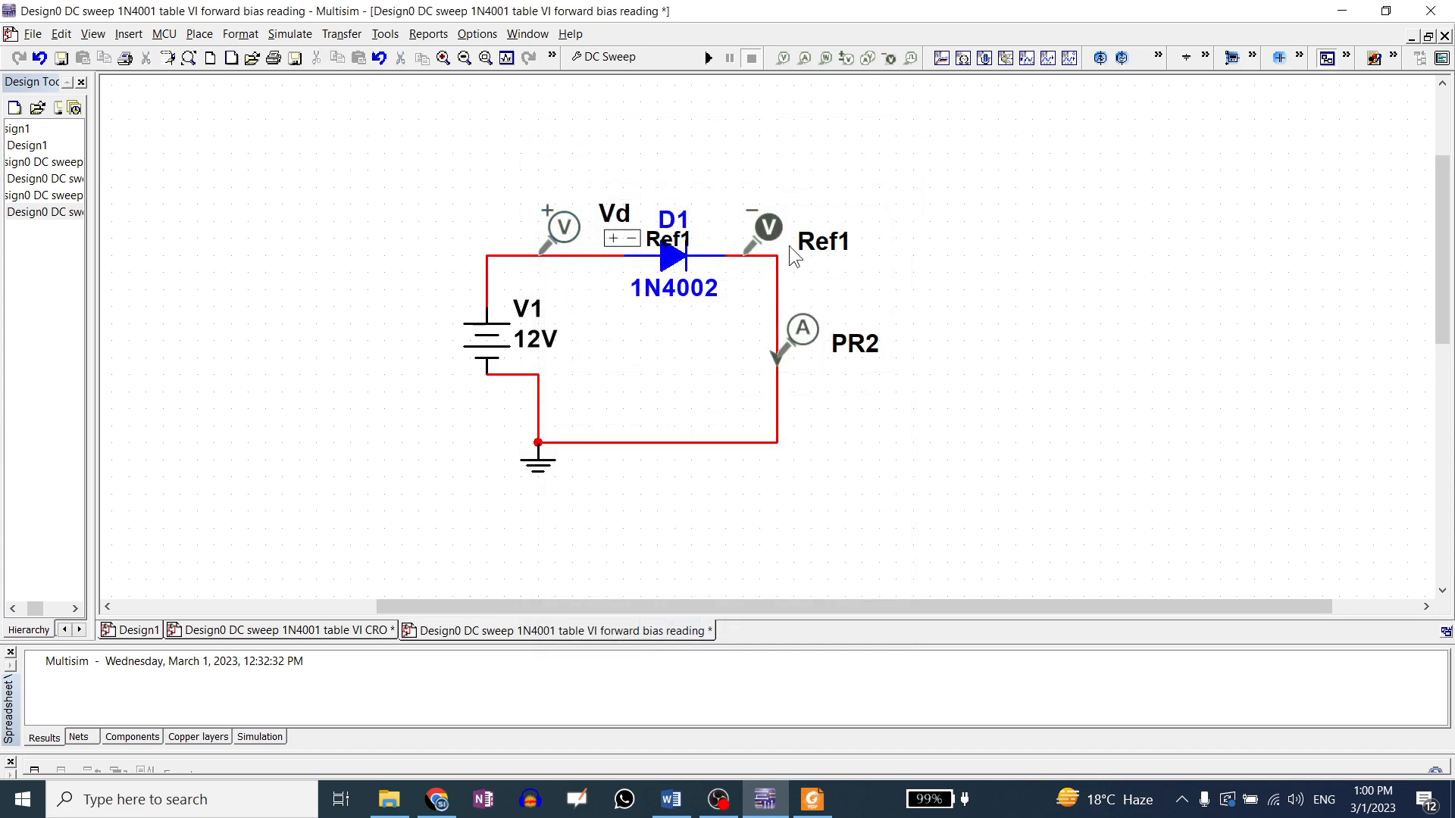
# - Rename the current probe PR2 as Id
pyautogui.doubleClick(805, 334)
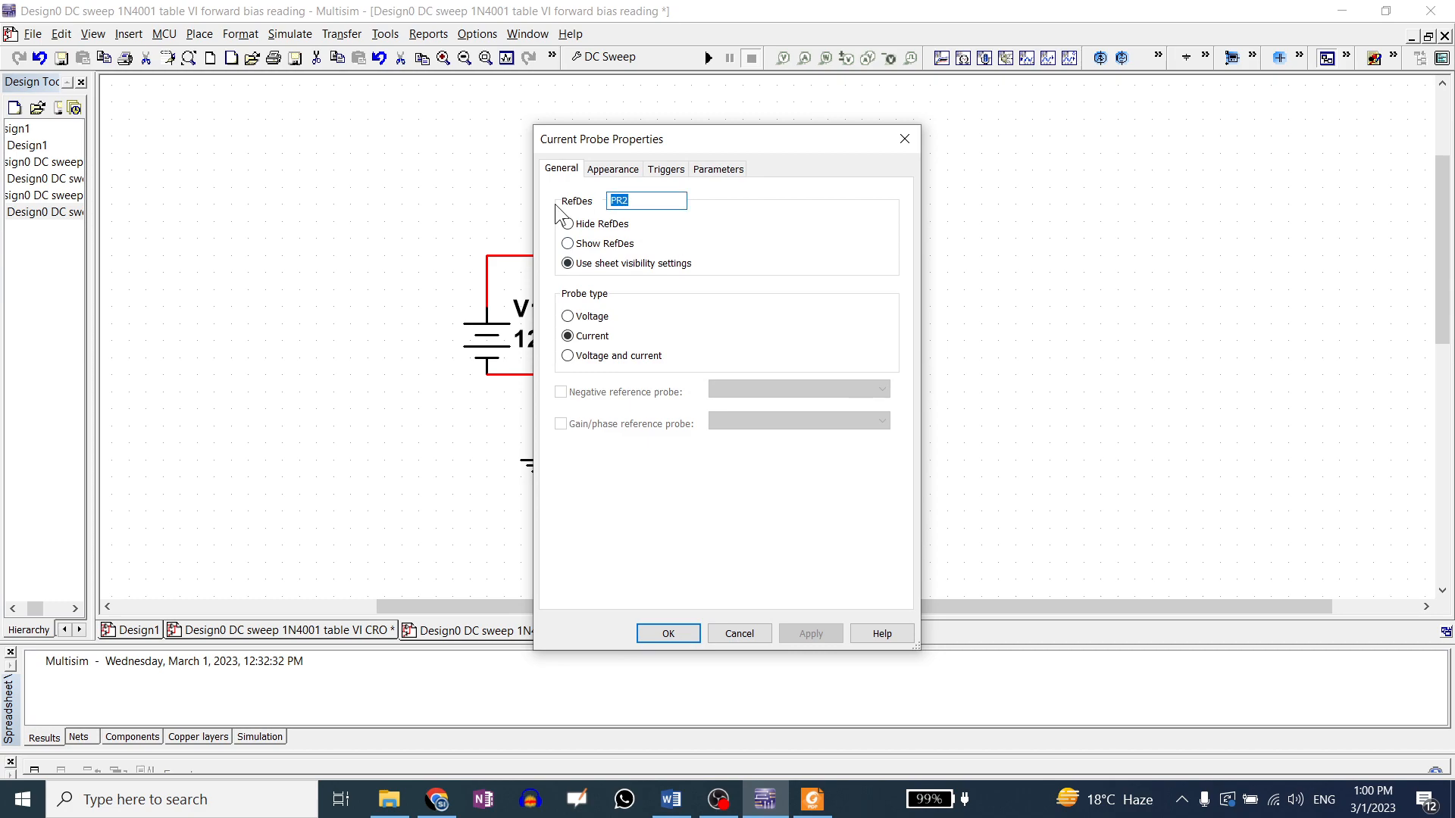
pyautogui.write('Id')
pyautogui.click(653, 632)
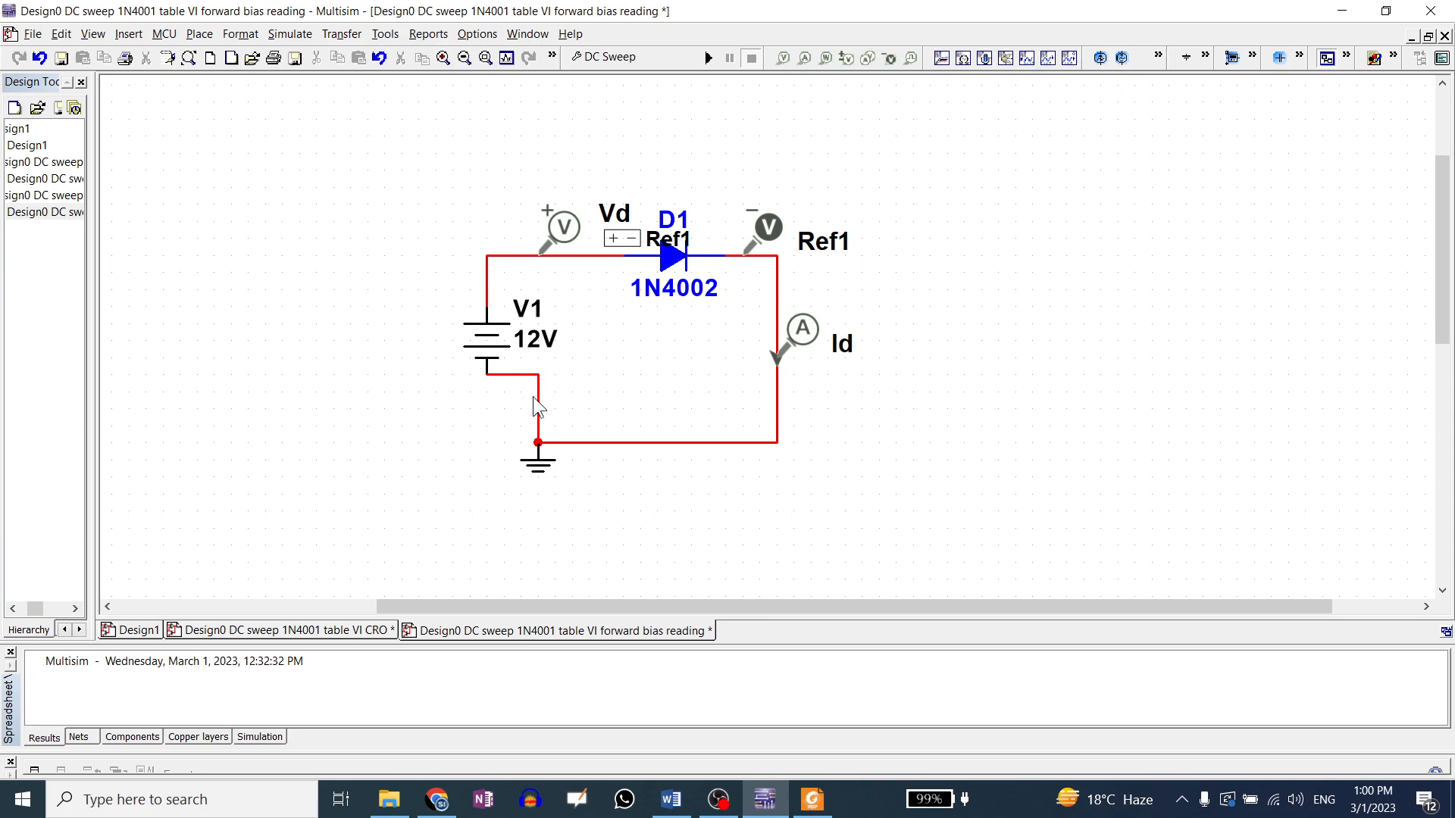
# - Reroute the wire from V1's negative terminal straight down to the horizontal ground wire
pyautogui.moveTo(534, 397); pyautogui.dragTo(491, 421)
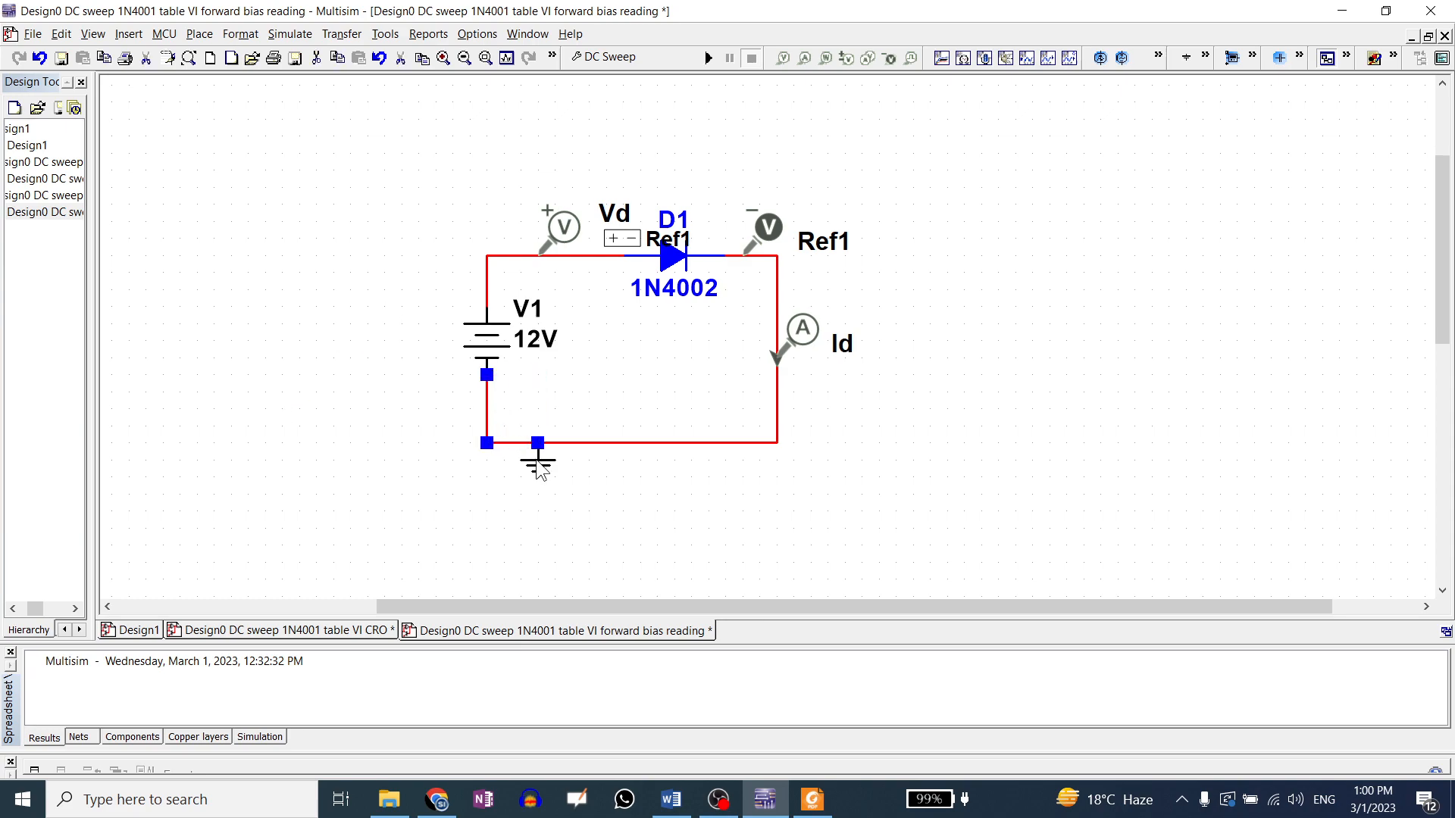
pyautogui.click(195, 391)
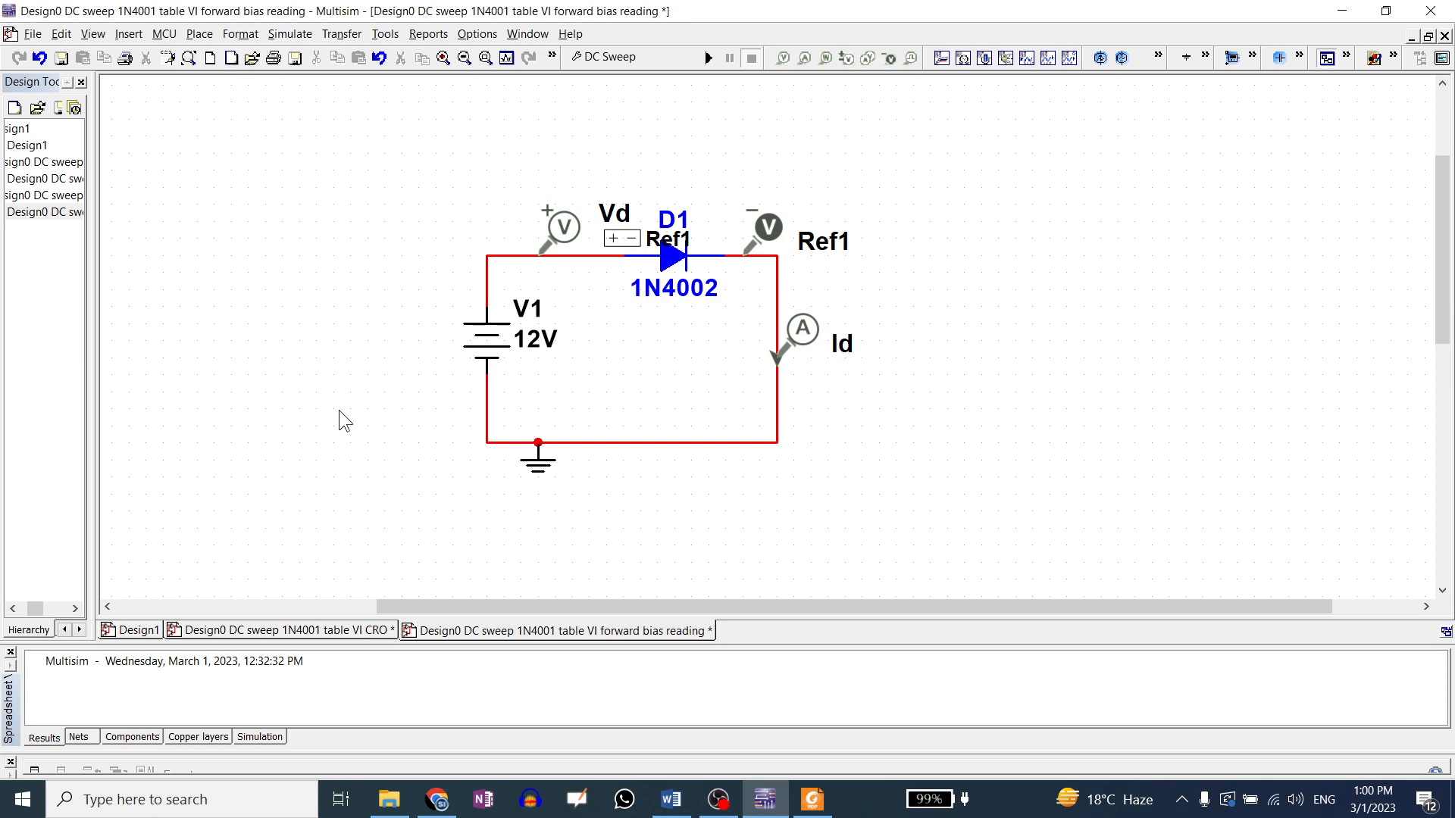
# - Set the V1 DC sweep to start at -150 V and stop at 2 V, and run the analysis
pyautogui.click(621, 57)
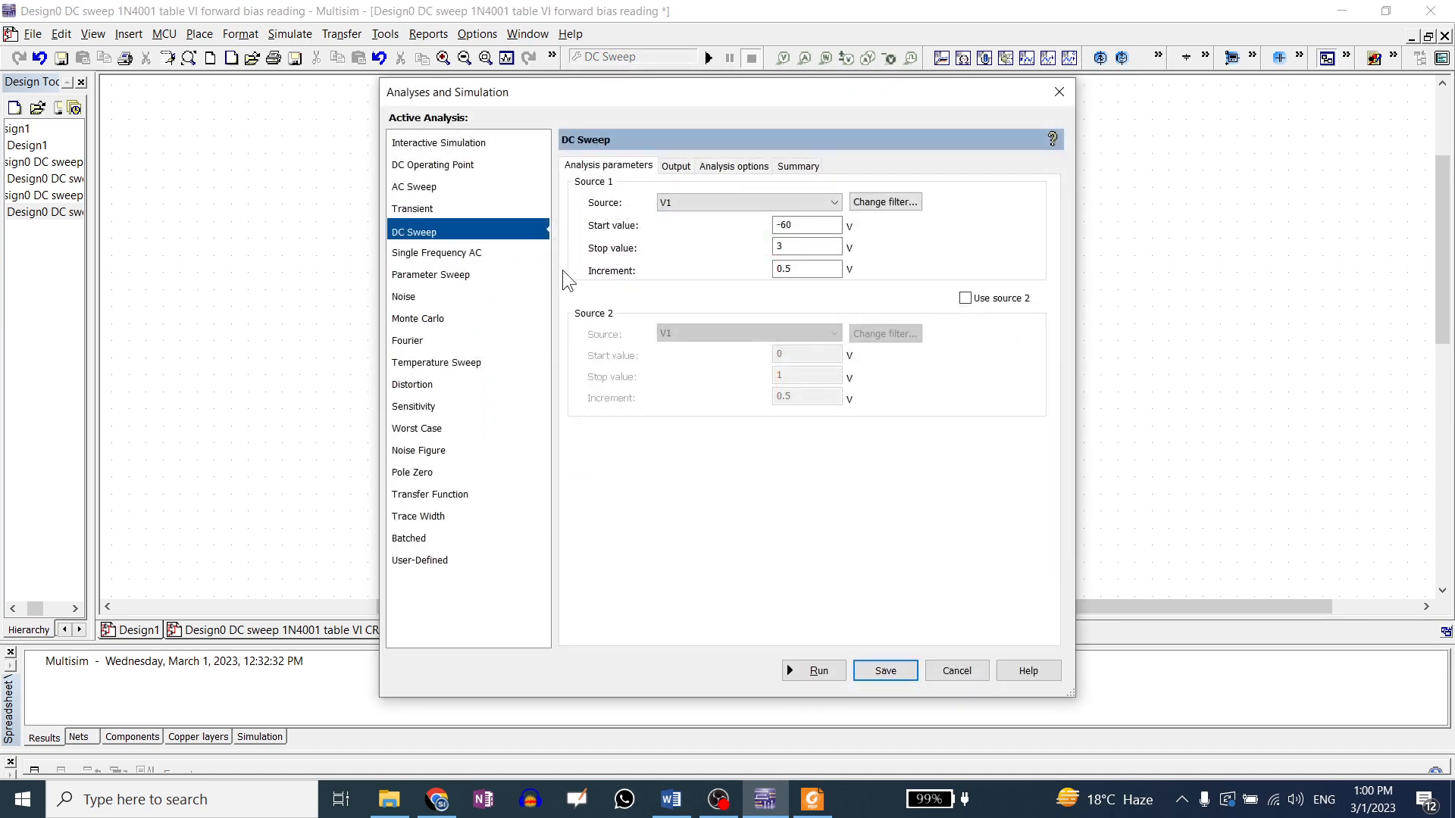
pyautogui.click(768, 204)
pyautogui.click(767, 205)
pyautogui.click(797, 227)
pyautogui.click(798, 227)
pyautogui.moveTo(800, 227); pyautogui.dragTo(754, 231)
pyautogui.doubleClick(787, 225)
pyautogui.write('150')
pyautogui.click(788, 249)
pyautogui.moveTo(788, 249); pyautogui.dragTo(761, 254)
pyautogui.press('Tab')
pyautogui.click(819, 672)
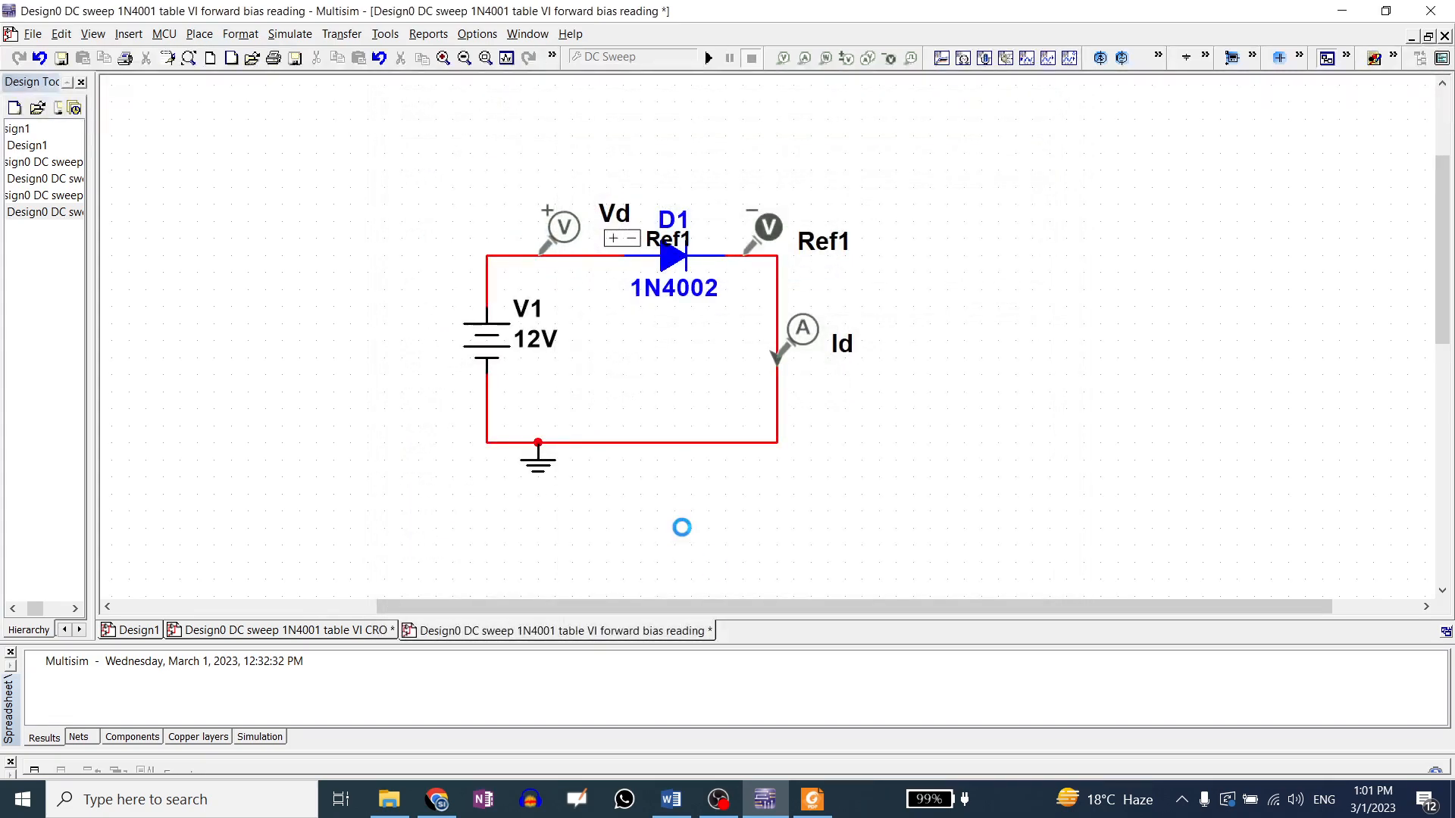
pyautogui.moveTo(635, 184); pyautogui.dragTo(651, 115)
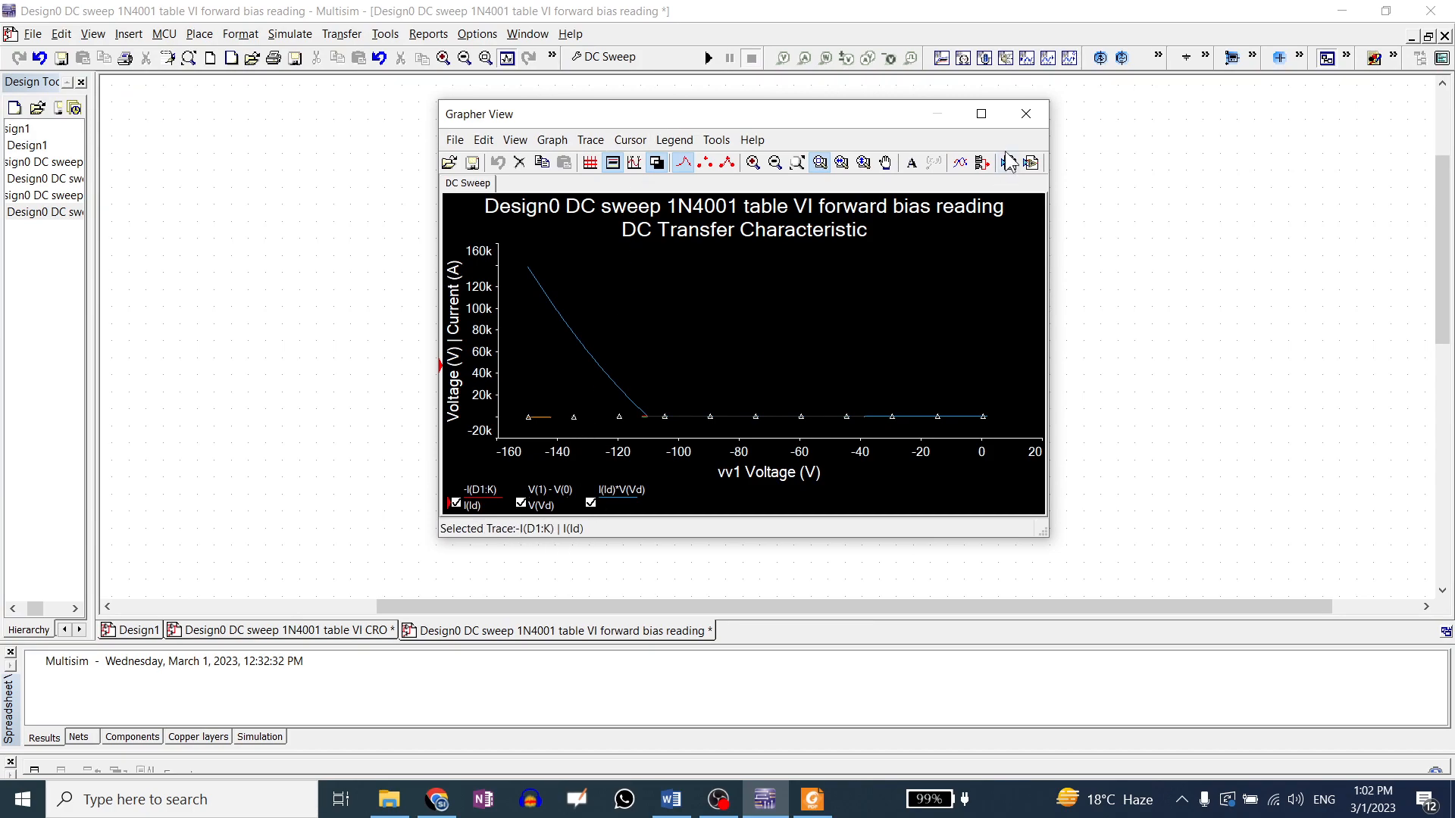
# - Remove the I(Id)*V(Vd) expression from the DC sweep's selected output variables and save the analysis settings
pyautogui.click(1026, 113)
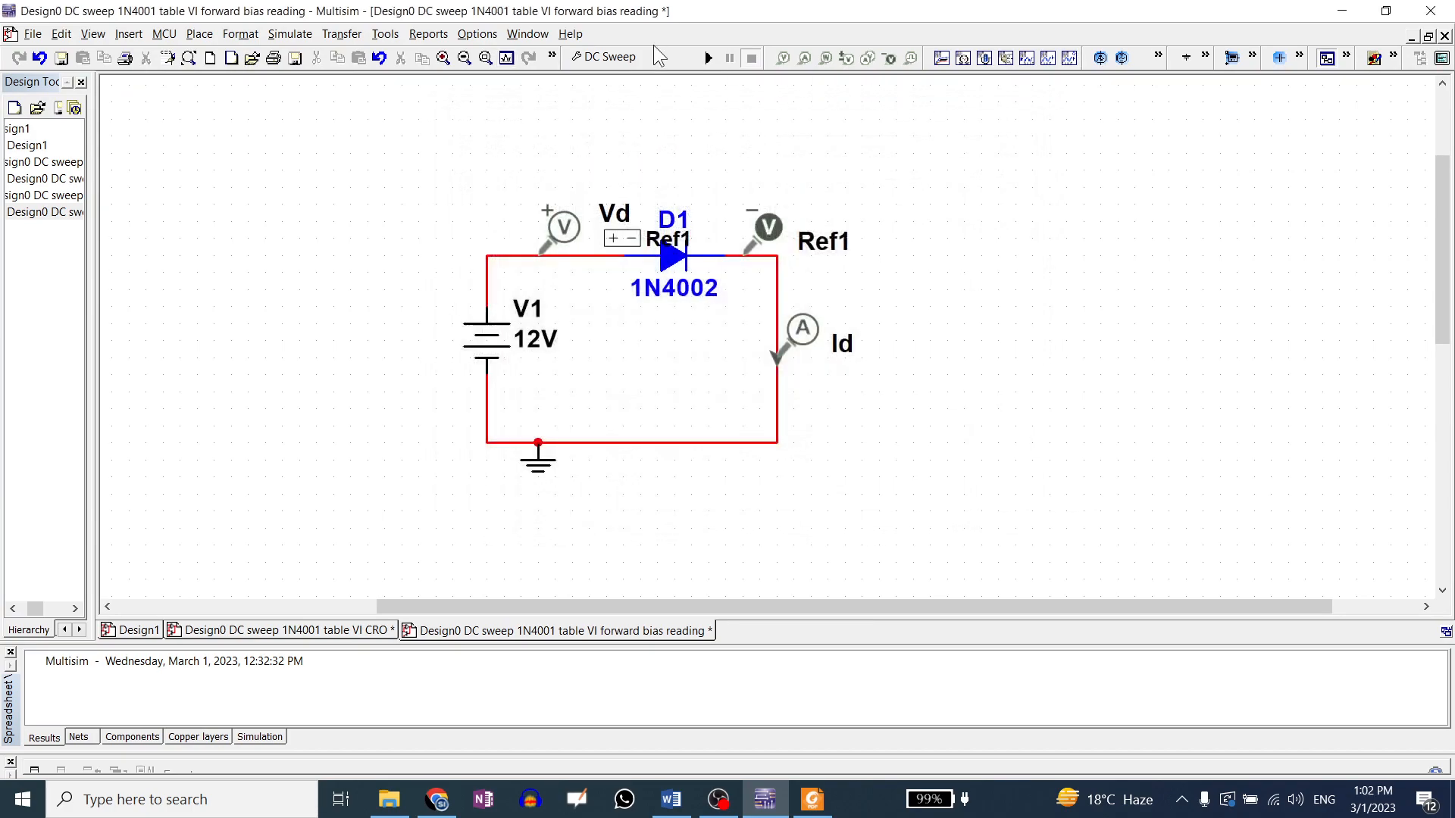
pyautogui.click(612, 59)
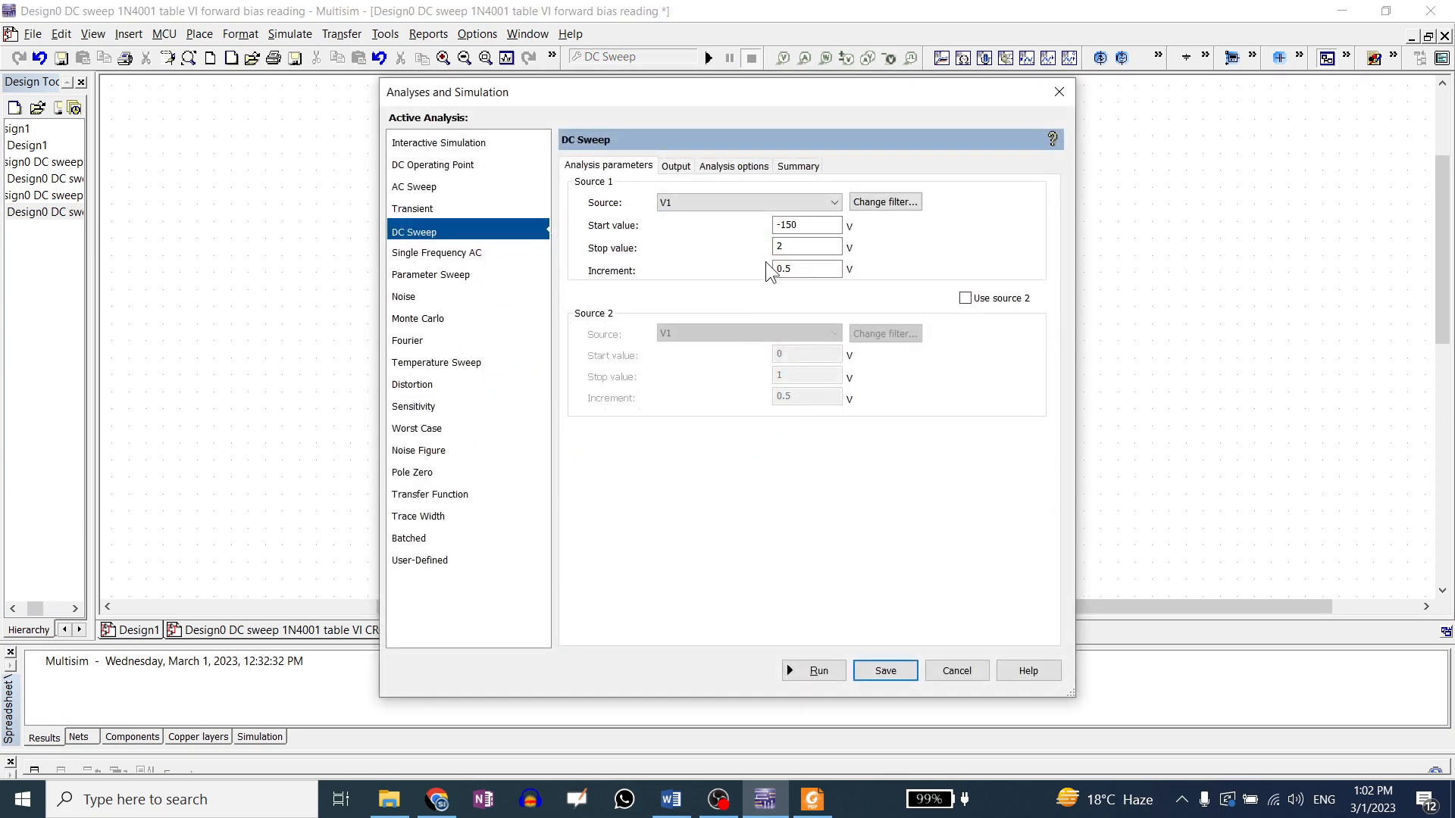
pyautogui.click(676, 166)
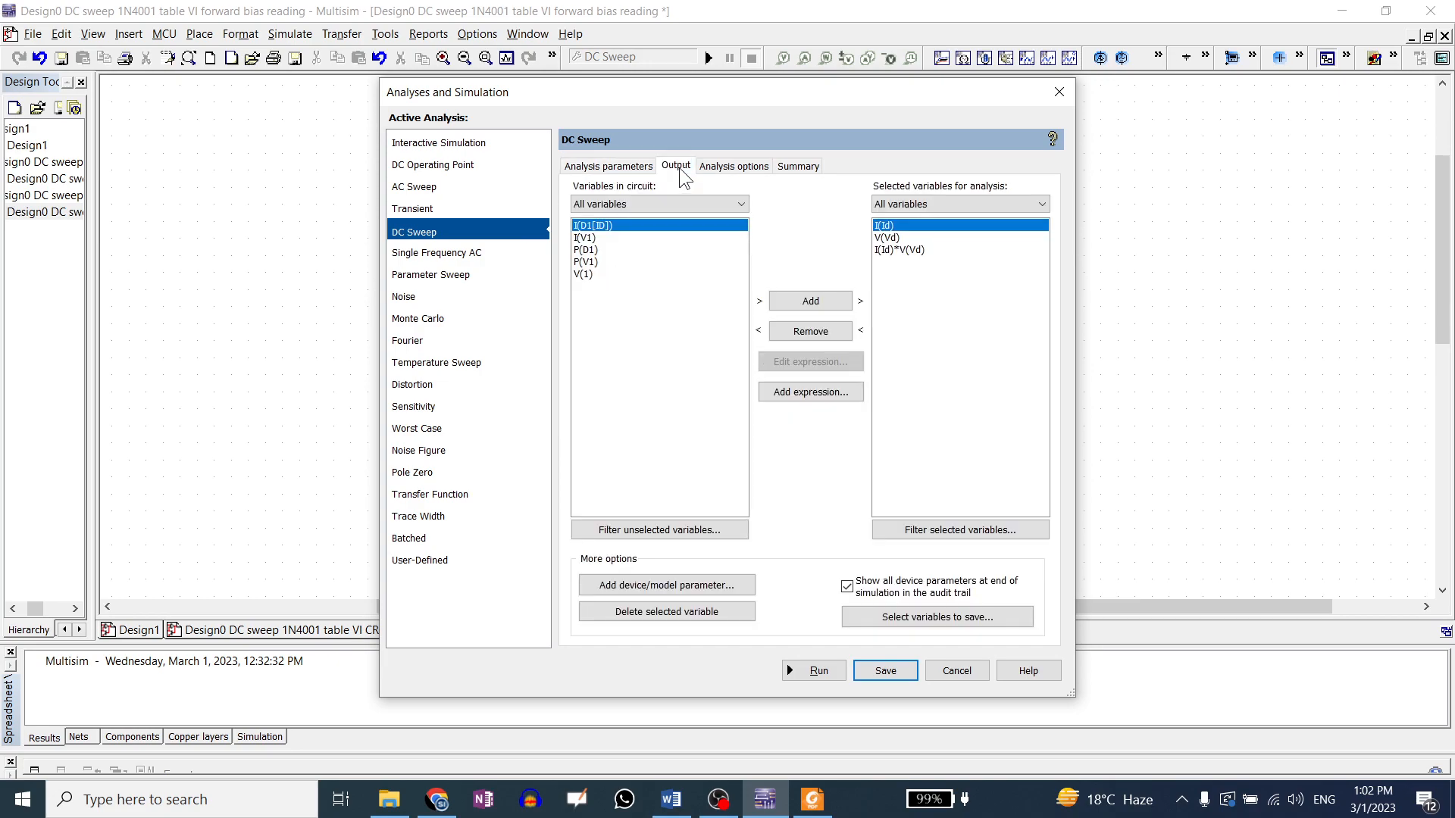
pyautogui.click(909, 239)
pyautogui.click(913, 250)
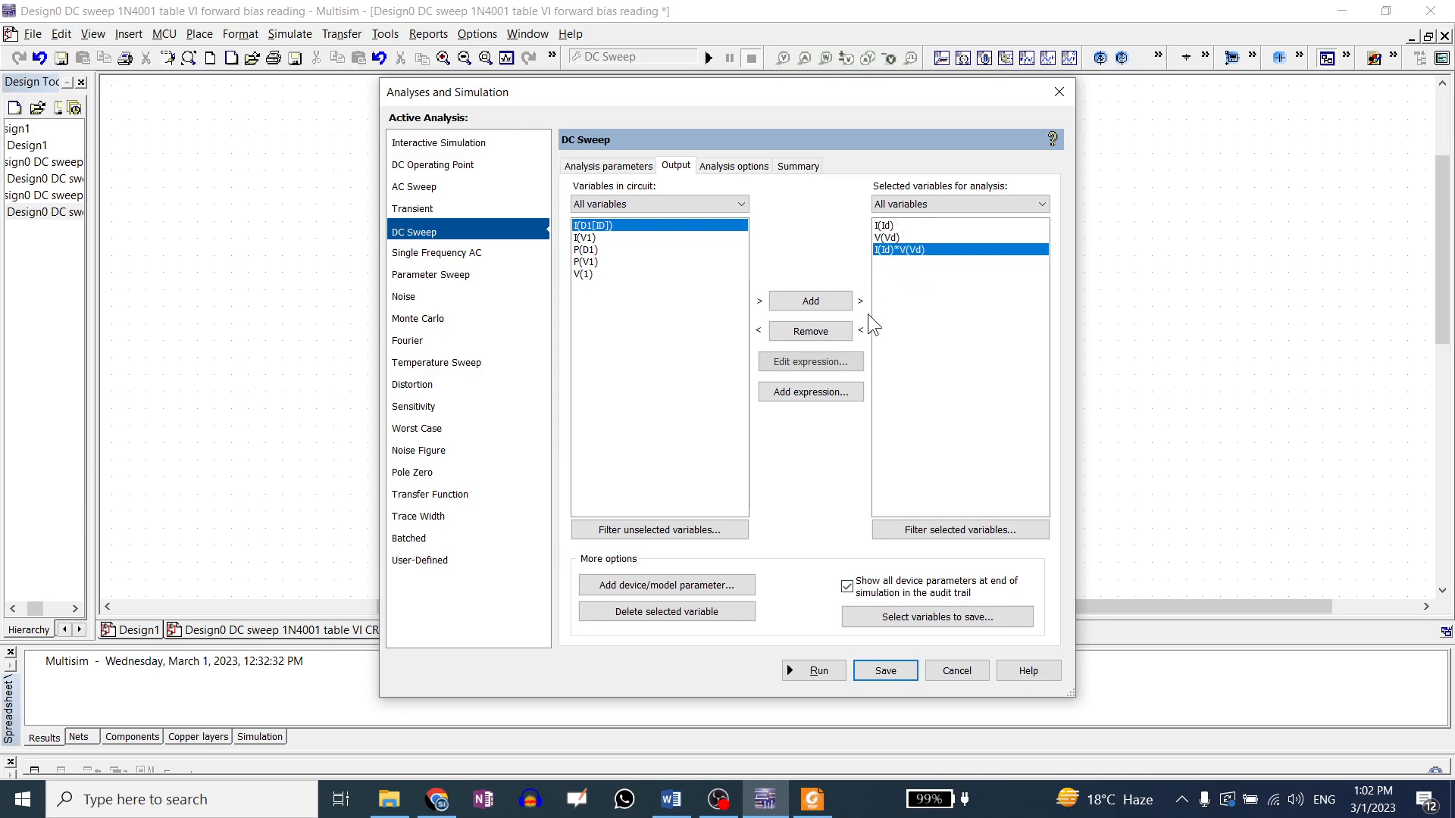
pyautogui.click(827, 333)
pyautogui.click(895, 238)
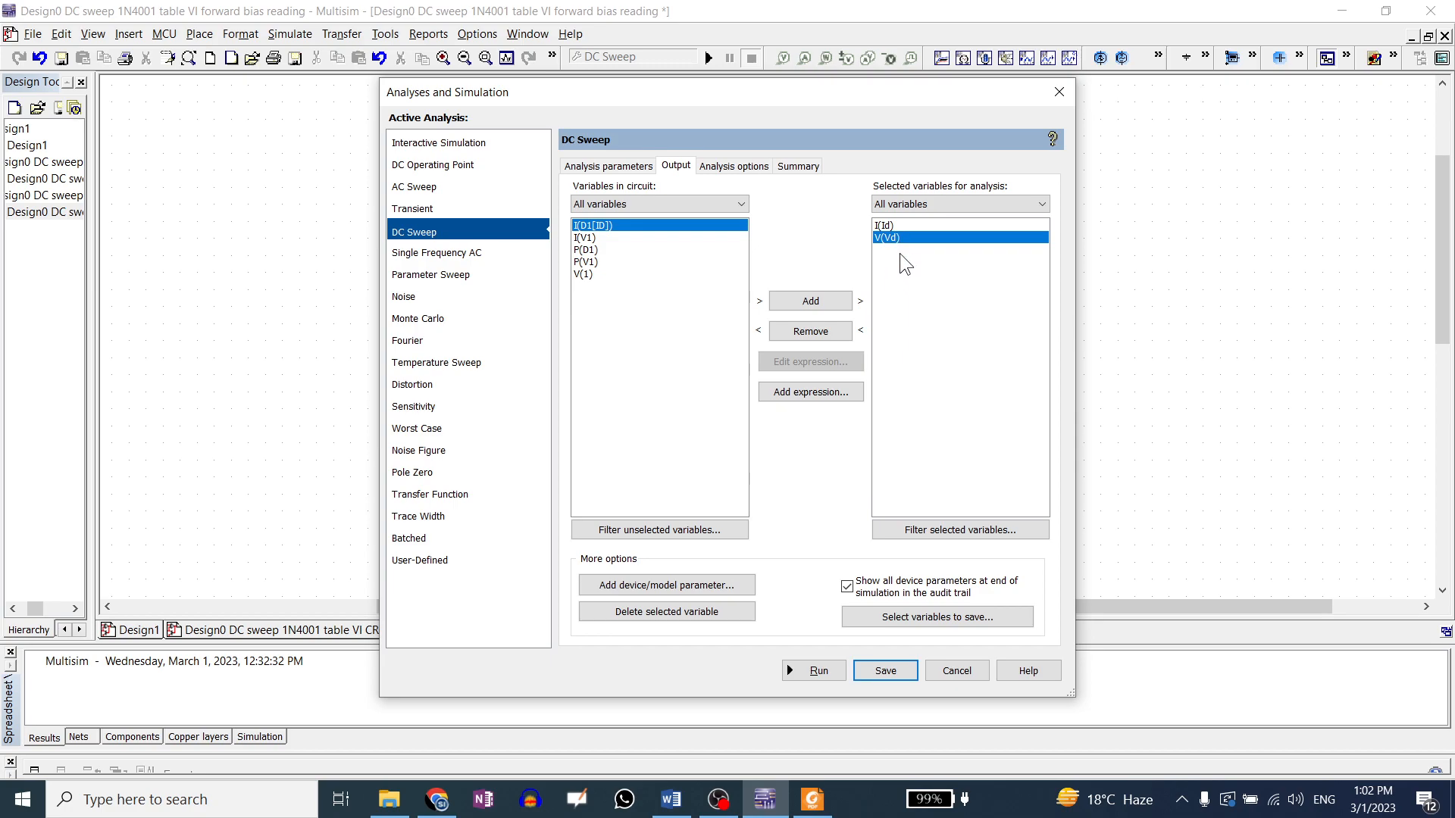
pyautogui.click(884, 670)
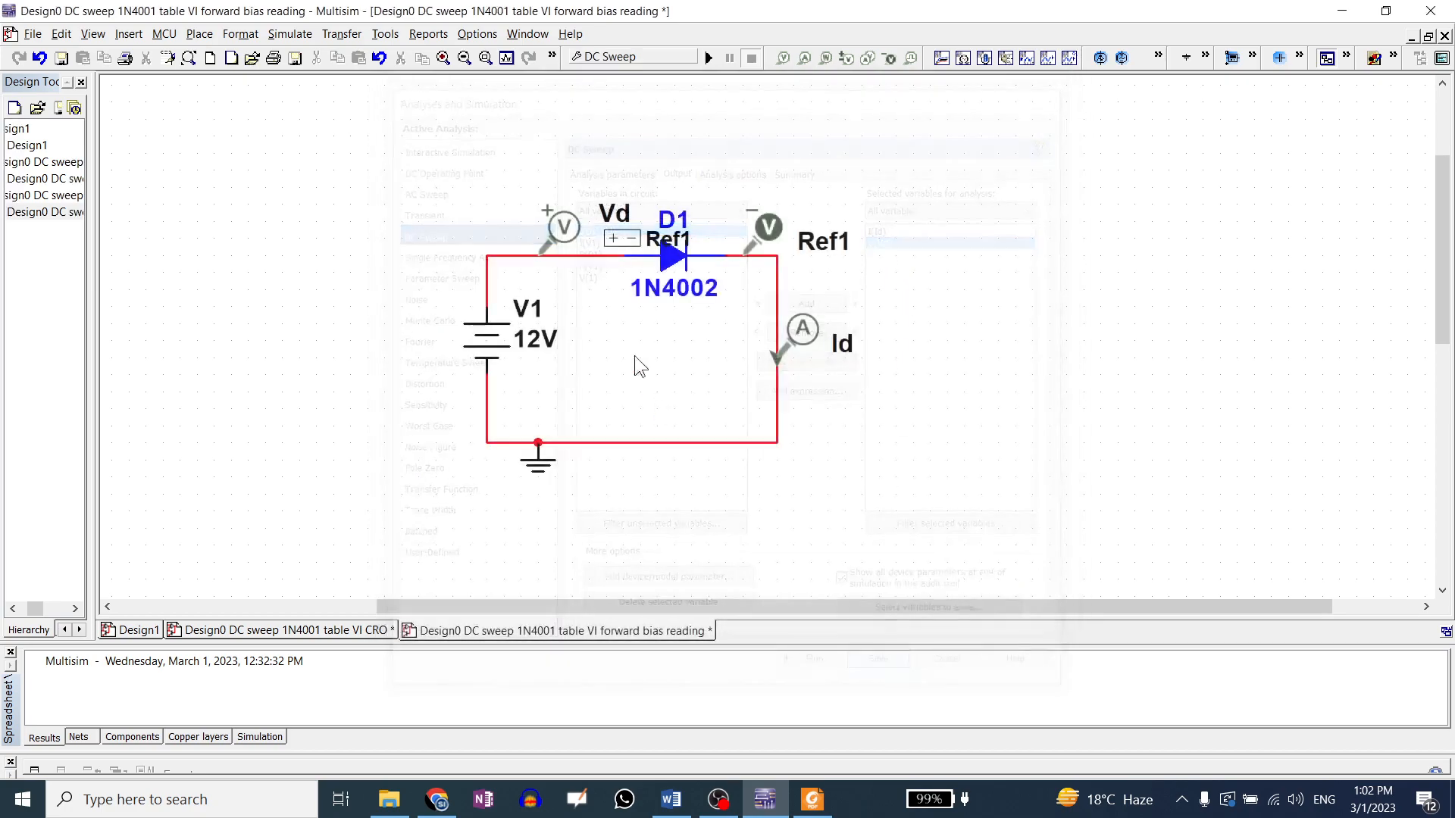
# - Rerun the DC sweep of V1 from -150 V to 2 V in 0.5 V increments
pyautogui.click(617, 59)
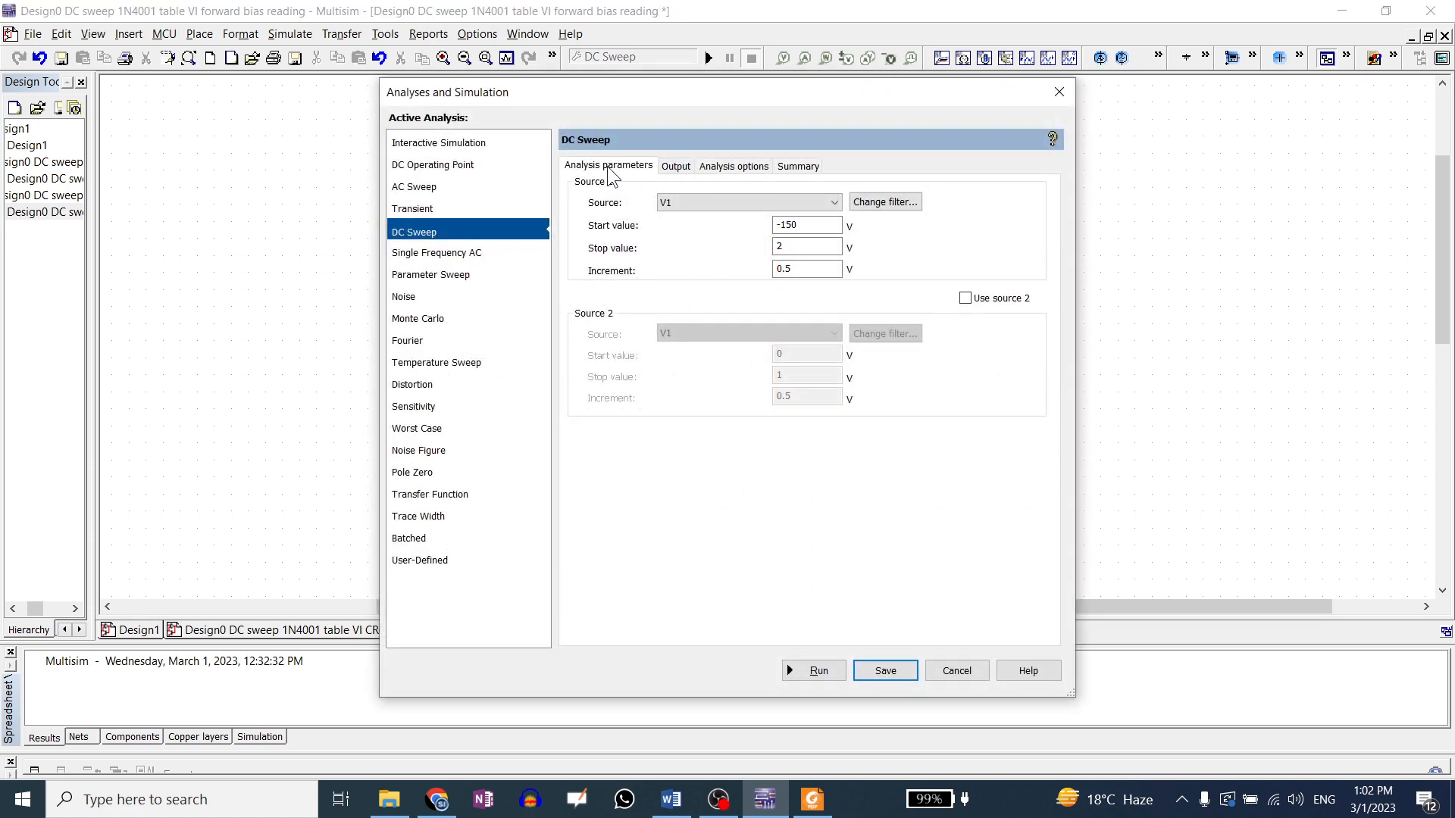
pyautogui.doubleClick(769, 229)
pyautogui.press('Tab')
pyautogui.press('Tab')
pyautogui.click(817, 670)
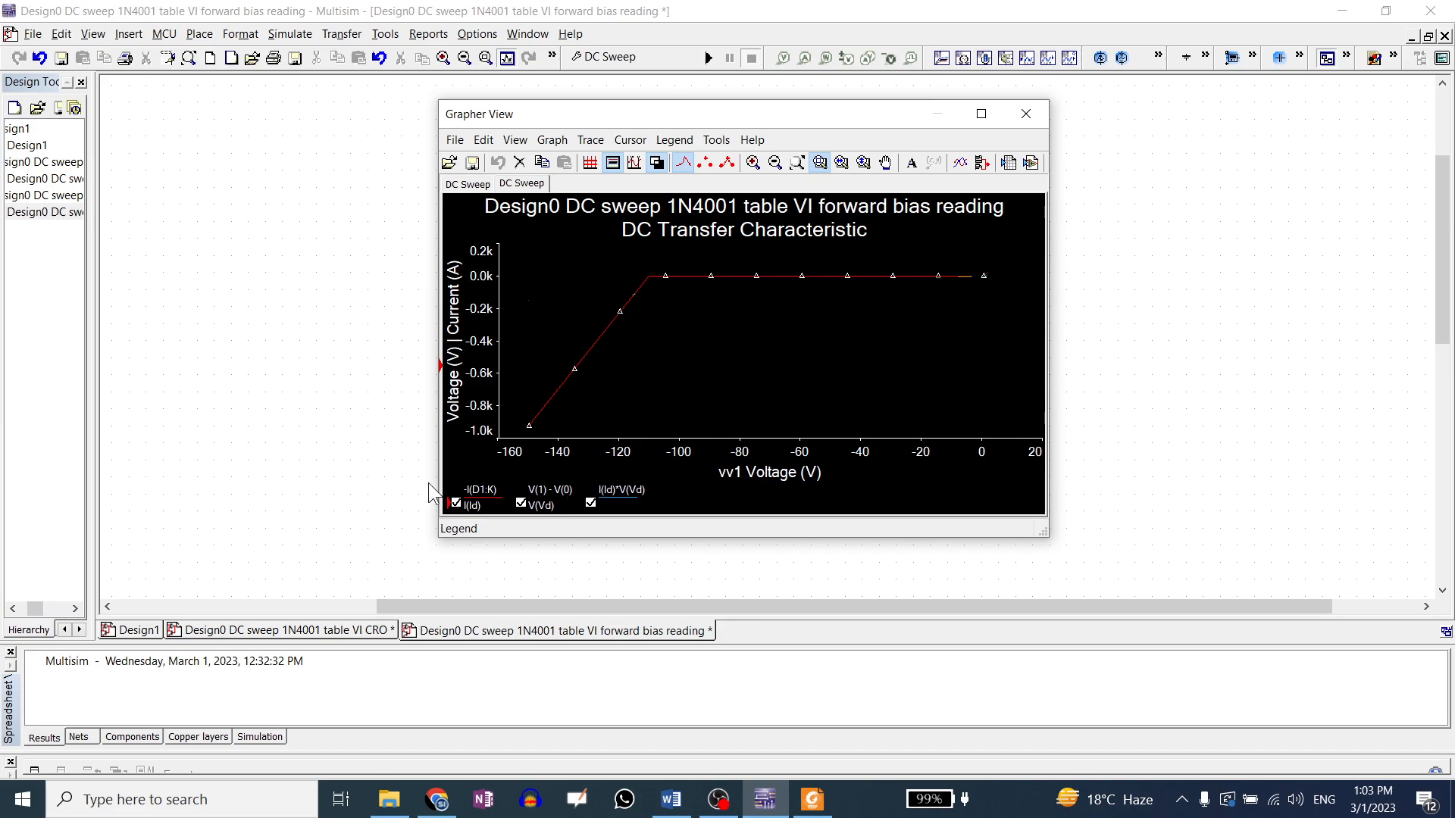
# - Remove V(Vd) from the DC sweep's selected output variables and rerun the analysis with I(Id)
pyautogui.click(1026, 113)
pyautogui.click(626, 59)
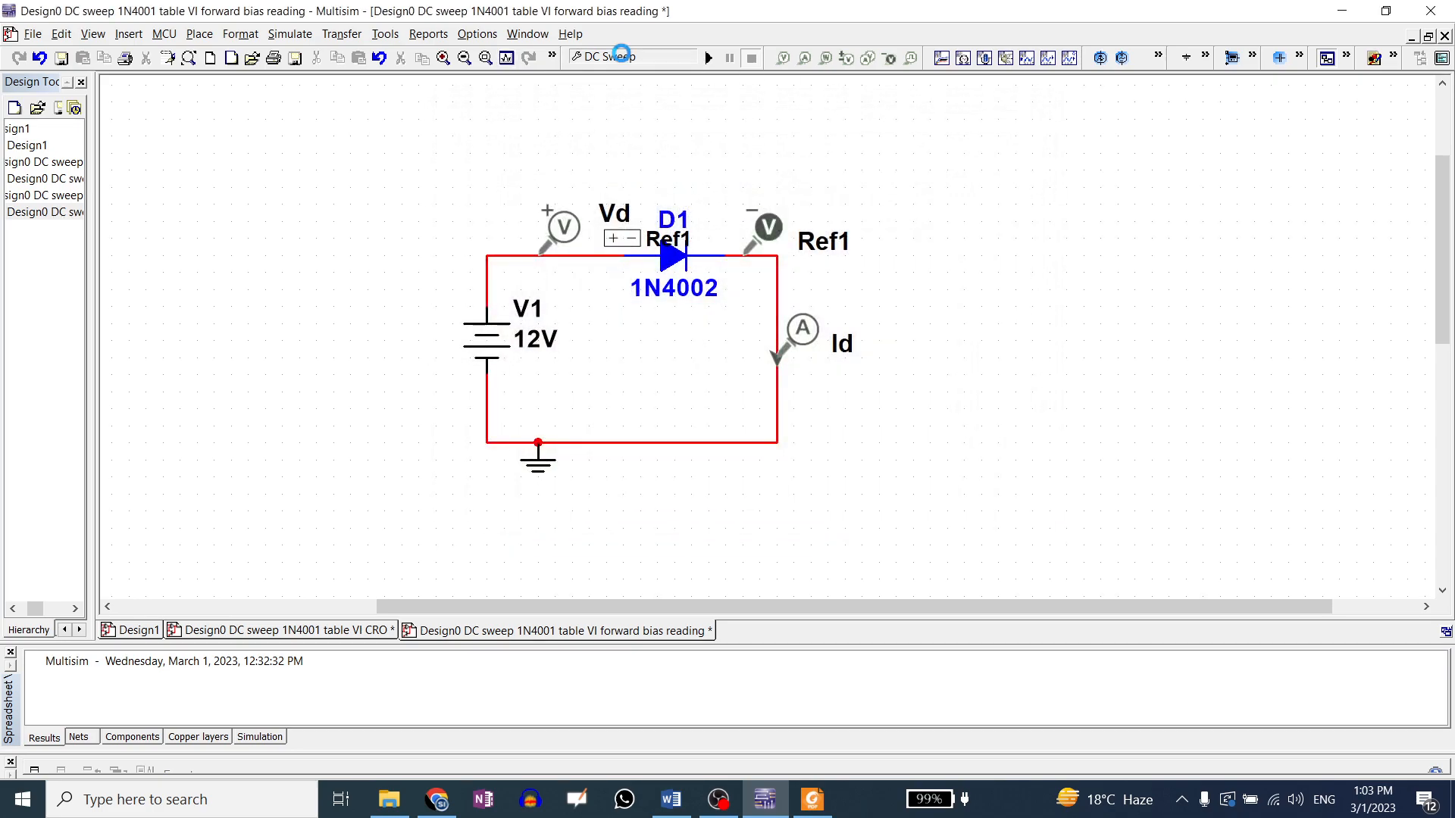
pyautogui.click(676, 166)
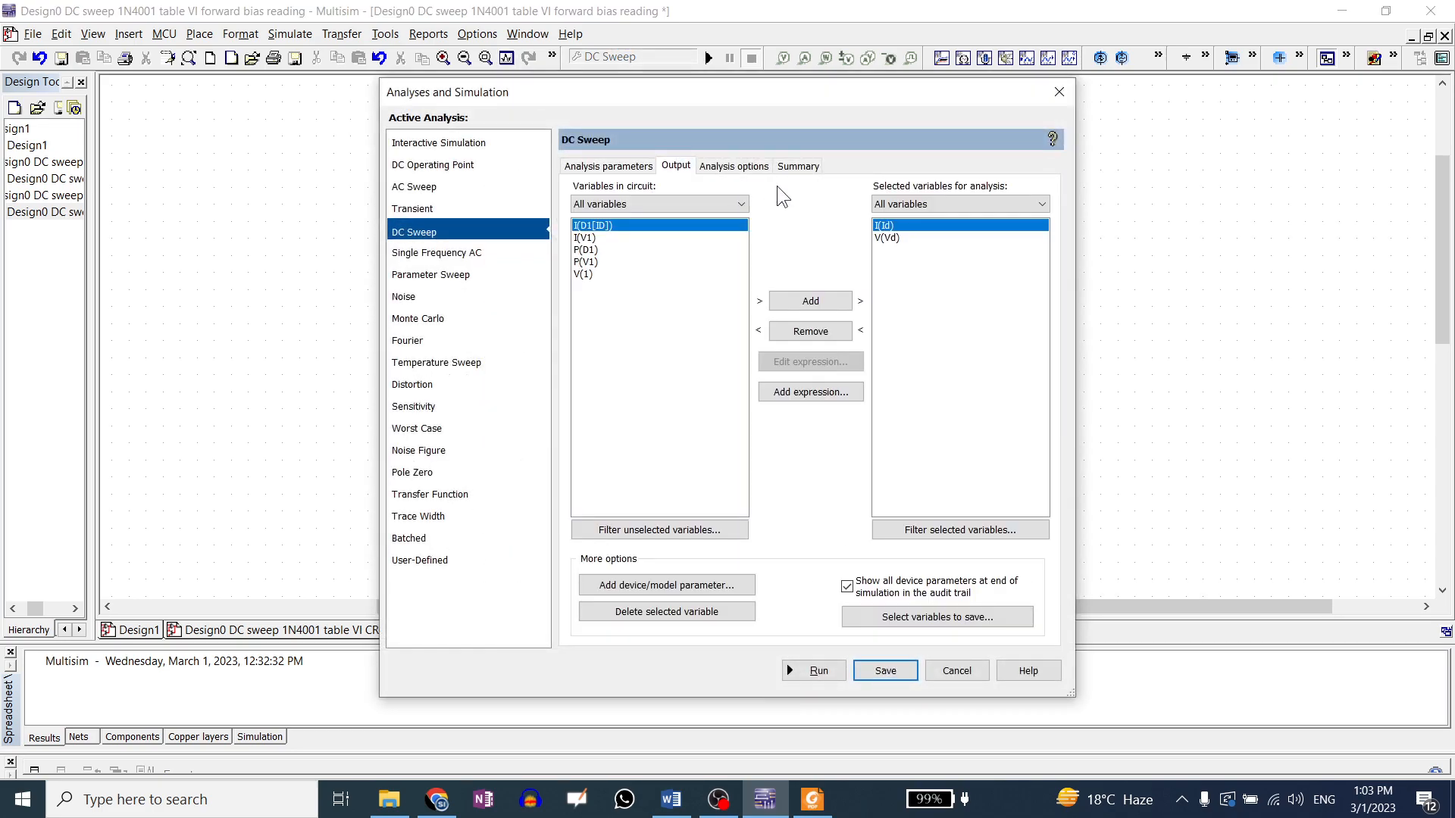
pyautogui.click(900, 238)
pyautogui.click(841, 331)
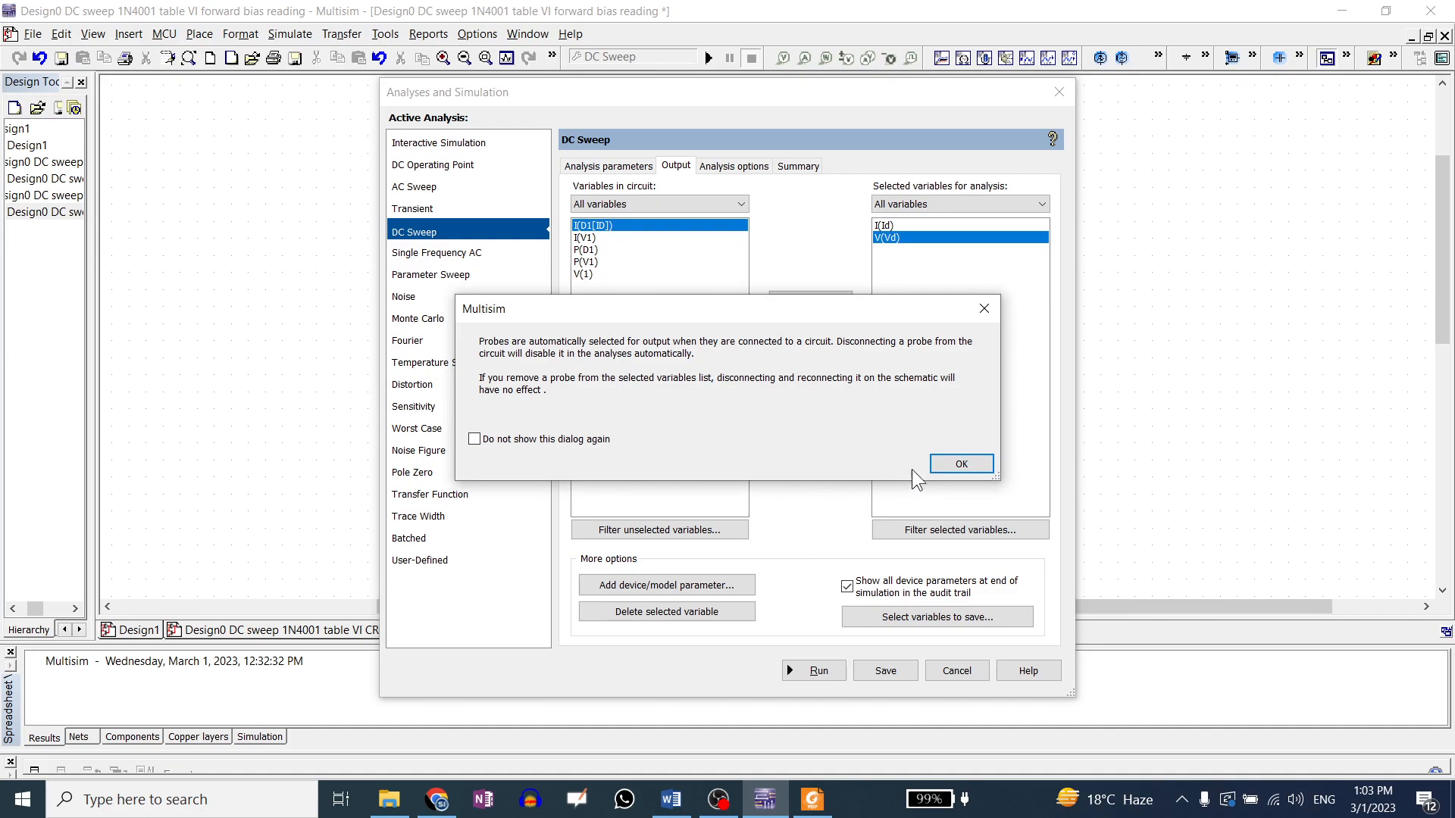
pyautogui.click(959, 463)
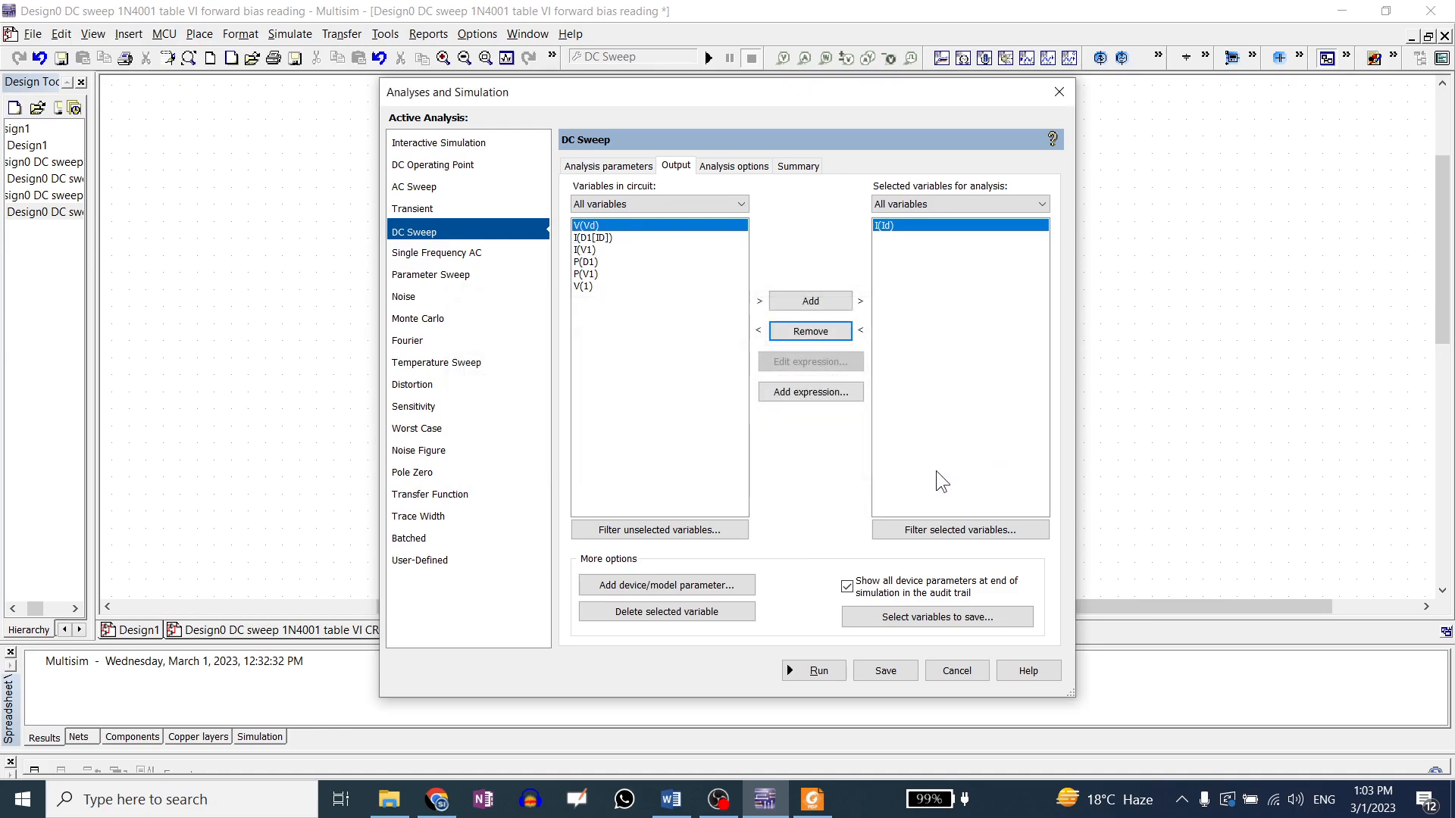
pyautogui.click(830, 676)
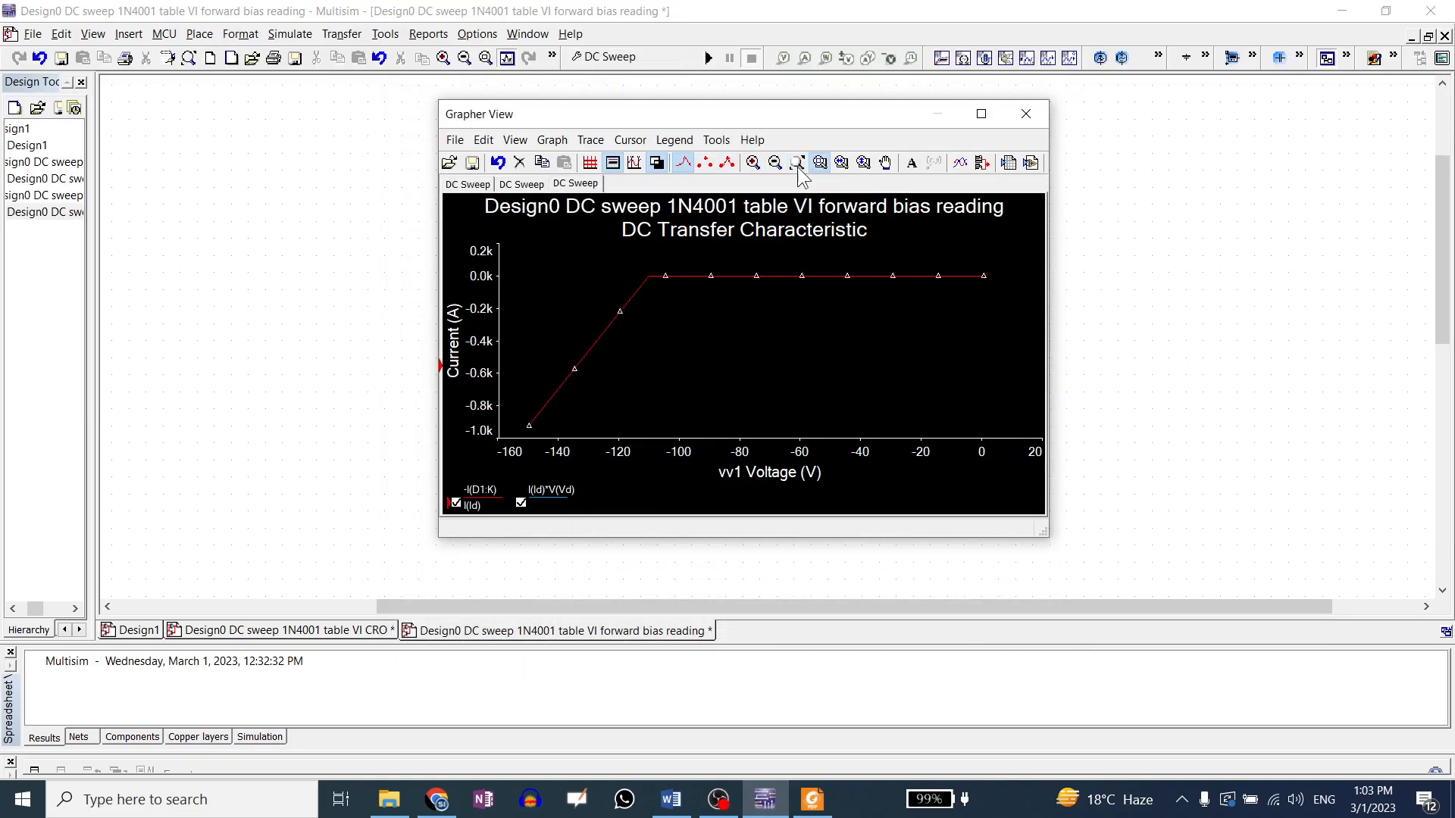
# - Switch the Id graph to a white background and show the trace as a line with data point markers
pyautogui.click(796, 277)
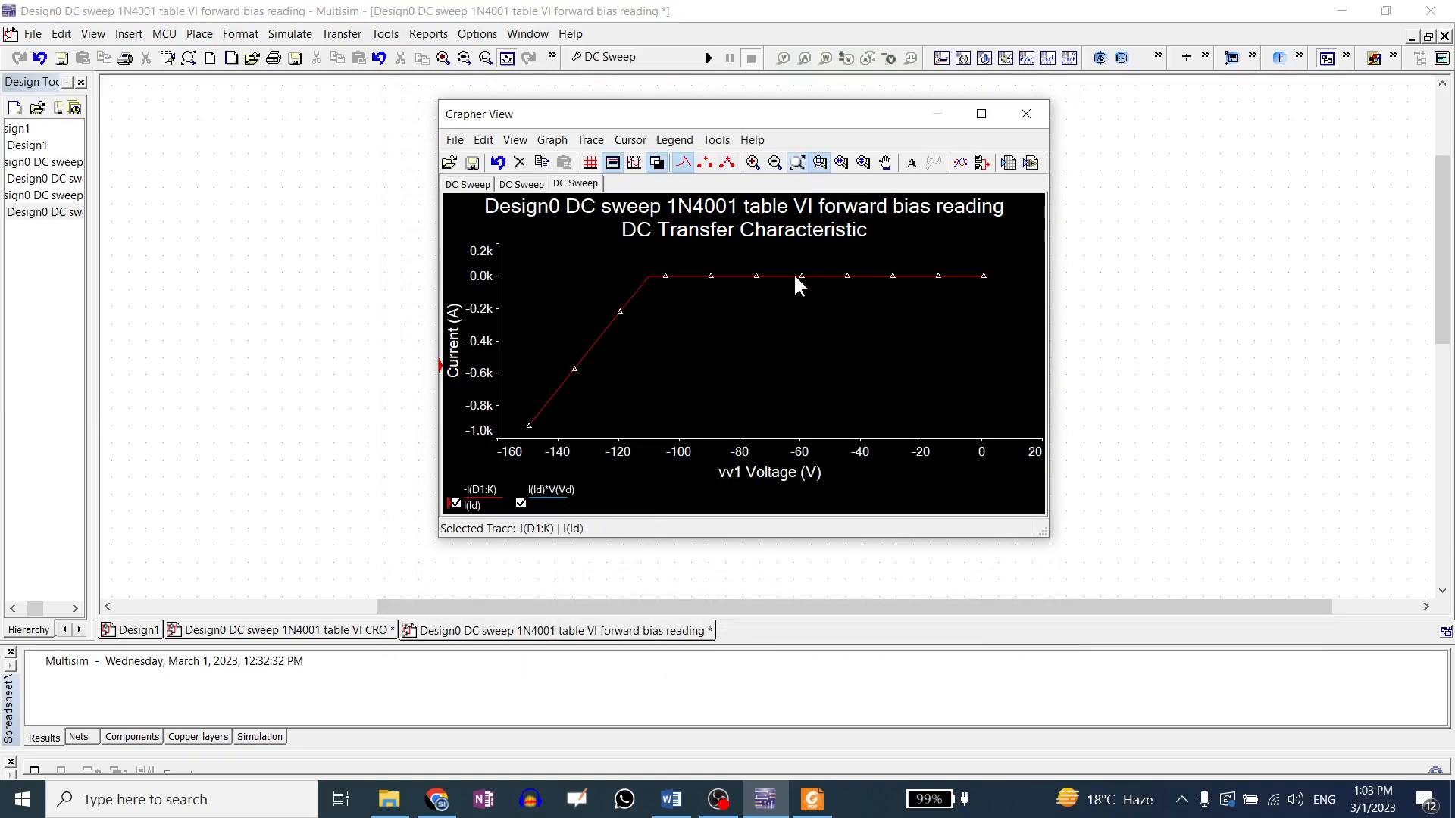
pyautogui.click(655, 162)
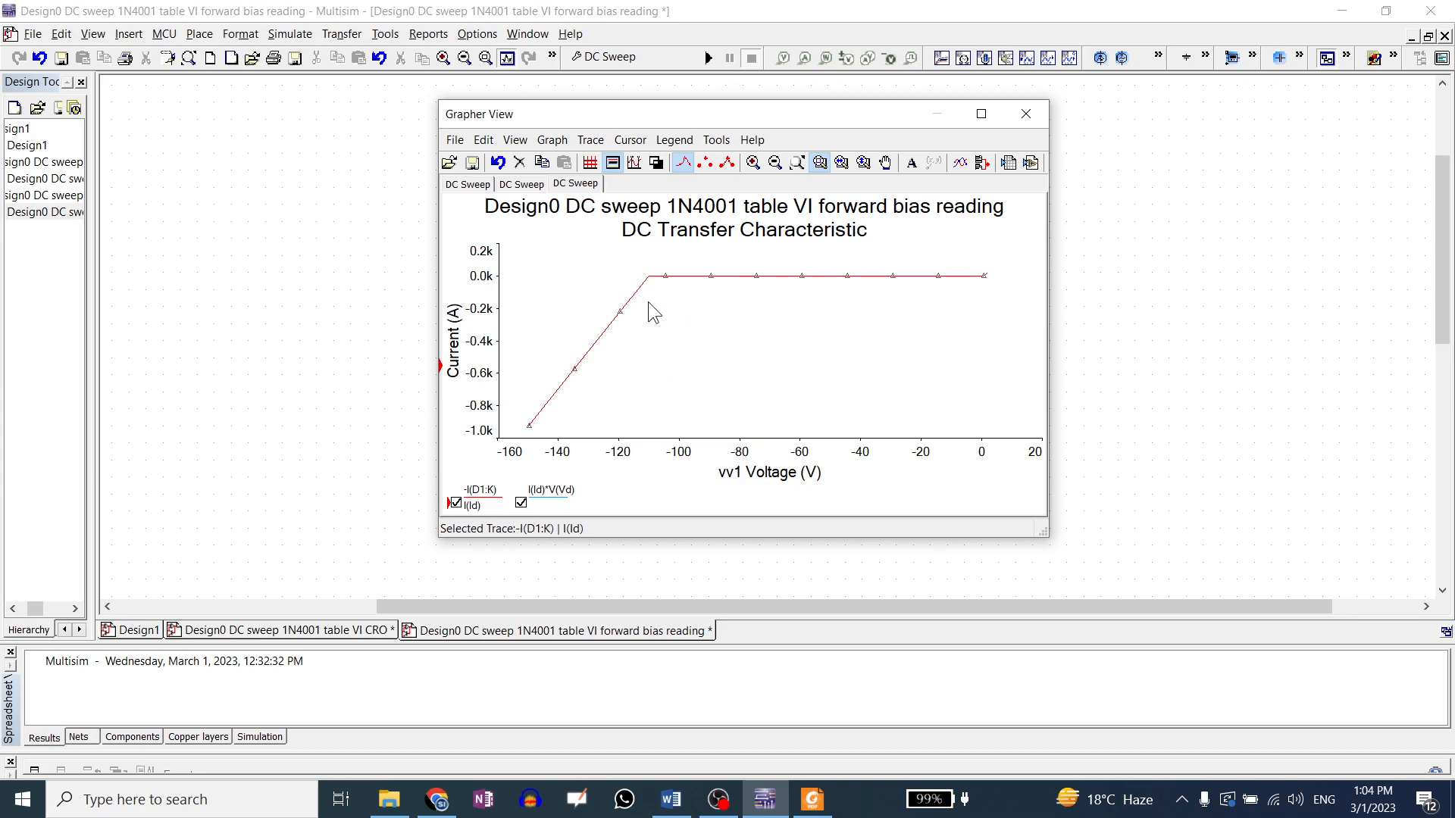
pyautogui.moveTo(629, 256)
pyautogui.mouseDown()
pyautogui.moveTo(698, 326)
pyautogui.moveTo(788, 350)
pyautogui.mouseUp()
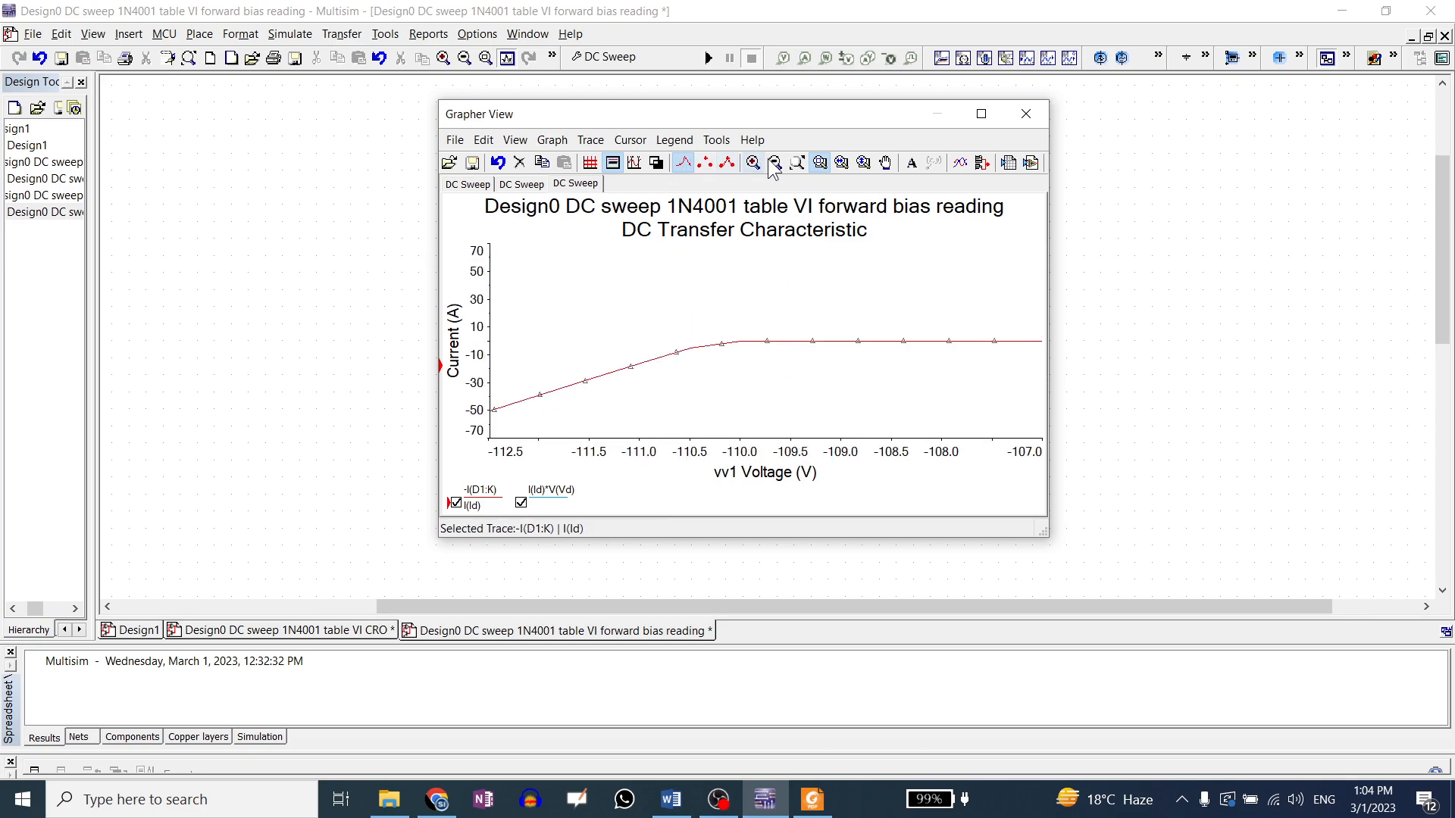
pyautogui.click(797, 162)
pyautogui.click(727, 168)
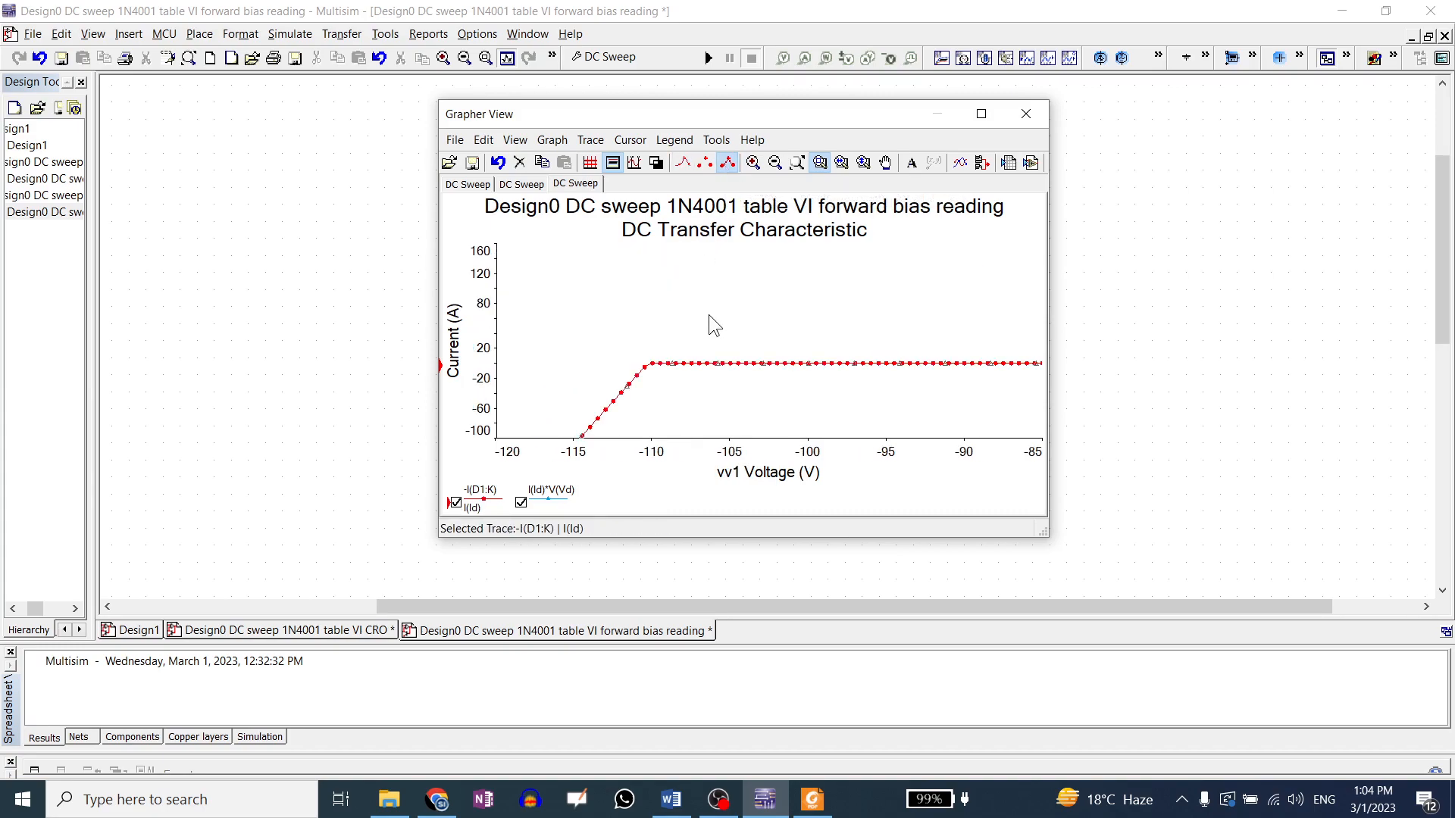
# - Measure Id around the breakdown knee with graph cursors at about -110.0 V and -109.5 V, keeping the readout beside the graph
pyautogui.moveTo(623, 257); pyautogui.dragTo(739, 309)
pyautogui.moveTo(637, 337); pyautogui.dragTo(721, 400)
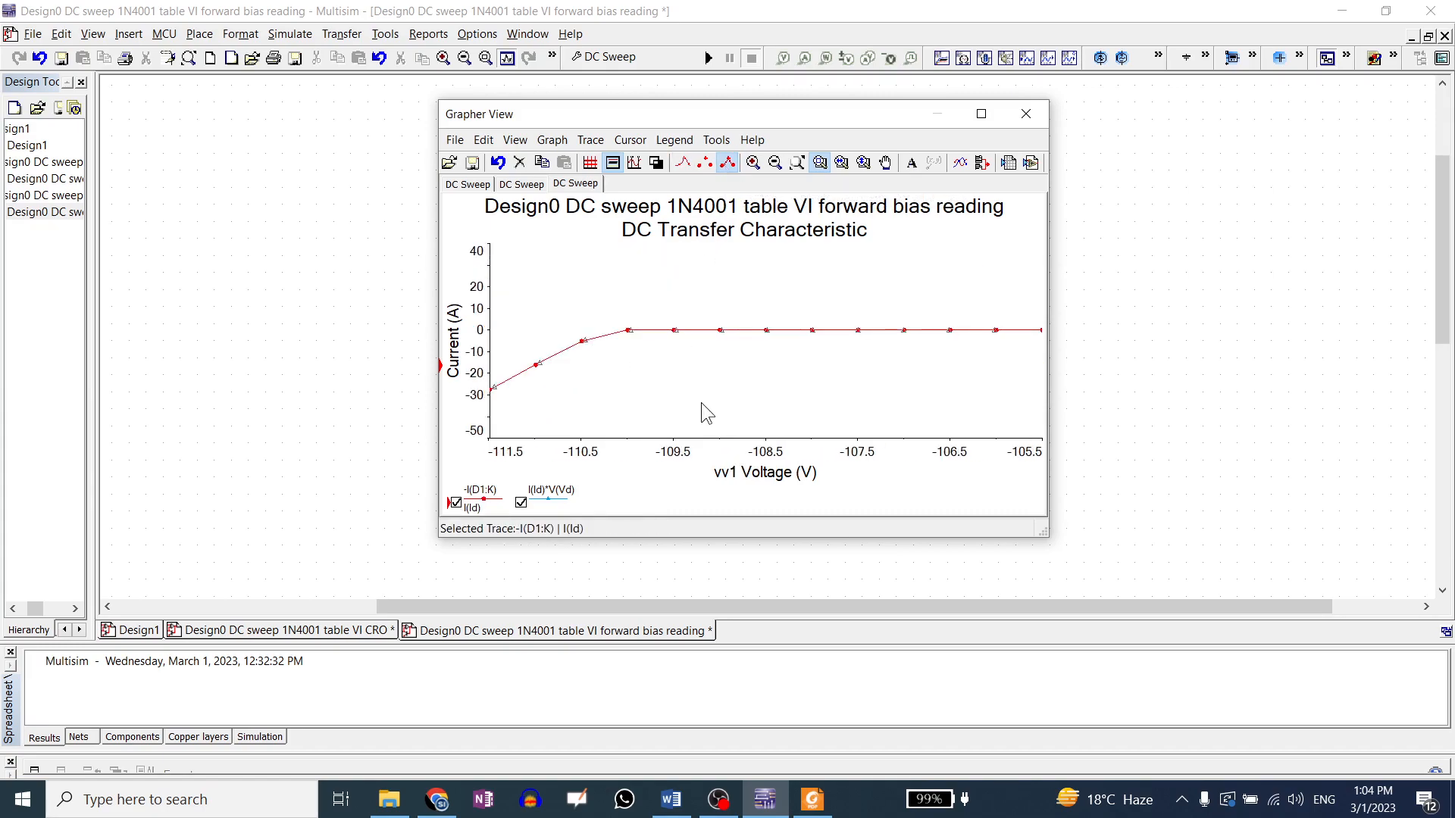
pyautogui.moveTo(576, 287); pyautogui.dragTo(825, 385)
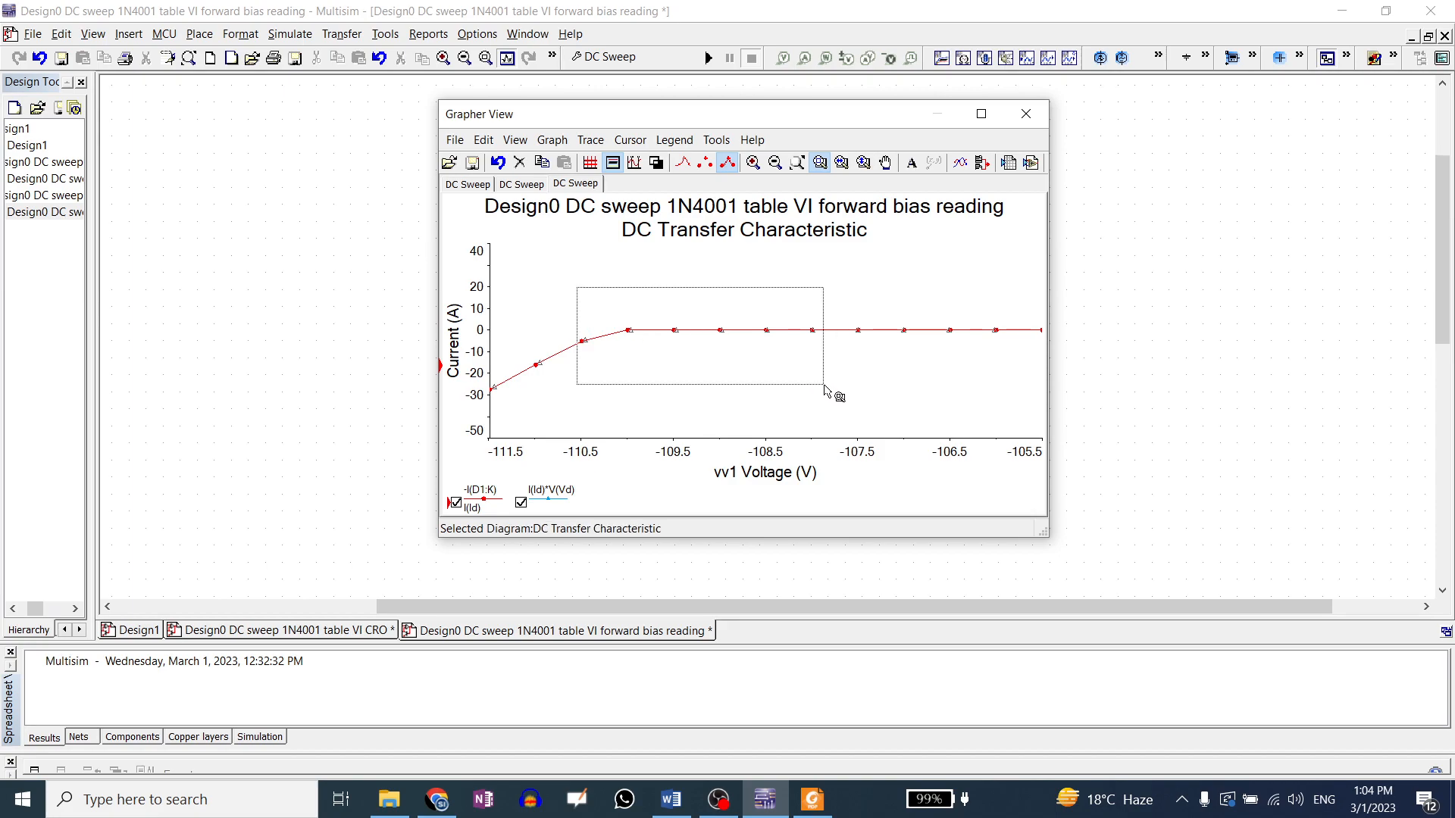
pyautogui.moveTo(824, 386); pyautogui.dragTo(824, 385)
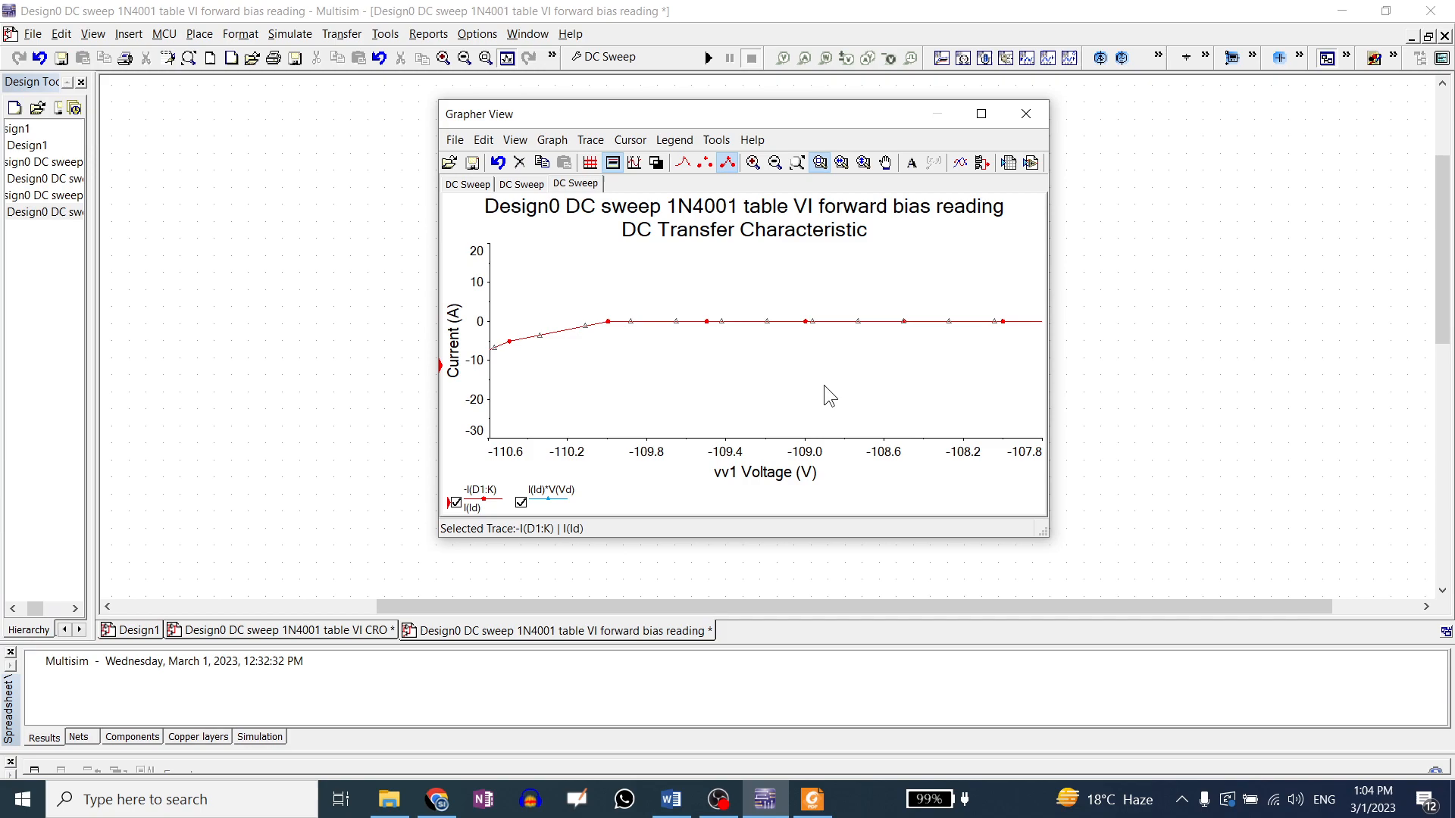
pyautogui.click(757, 325)
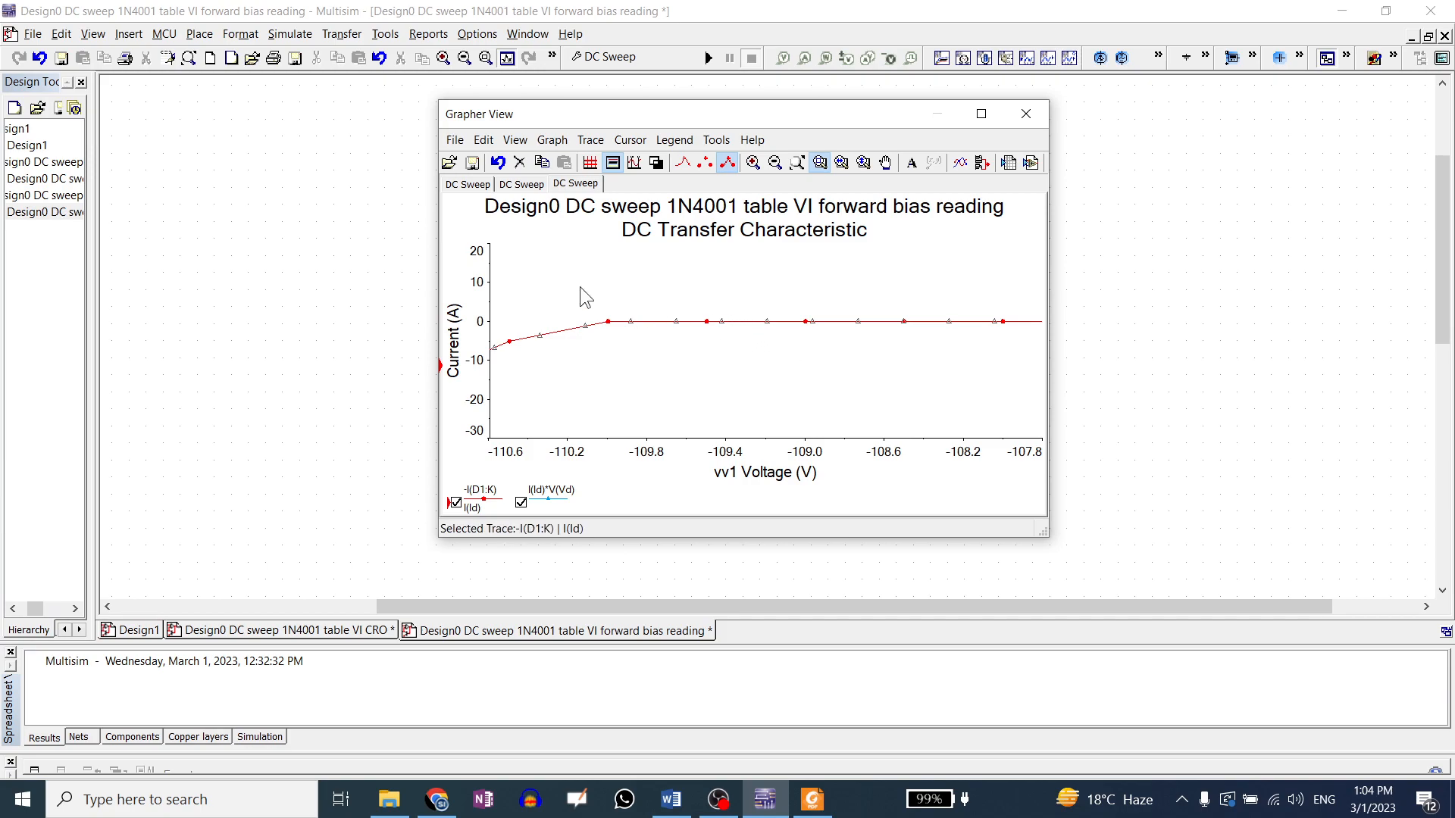
pyautogui.click(635, 162)
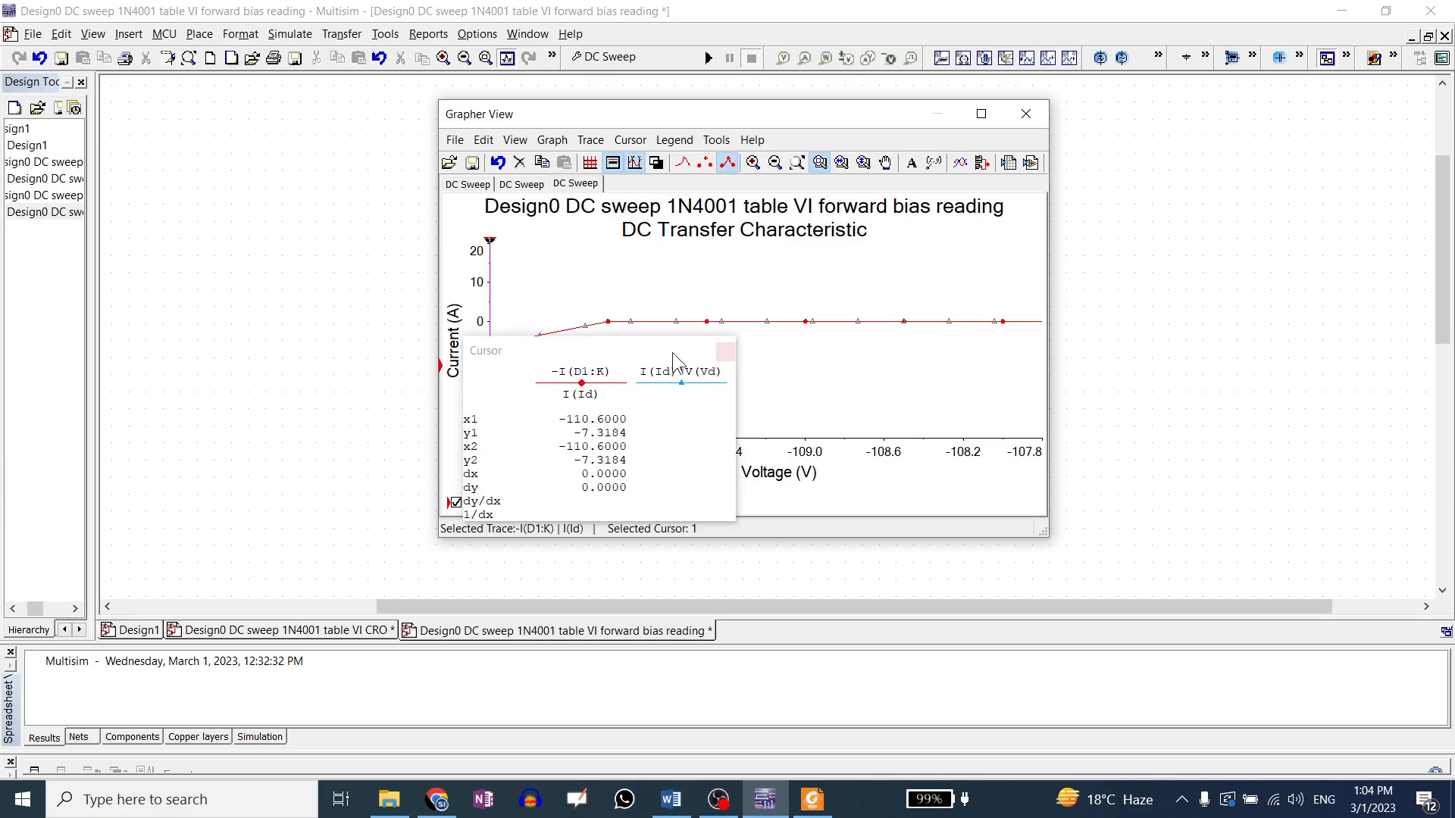
pyautogui.moveTo(671, 352); pyautogui.dragTo(642, 428)
pyautogui.moveTo(590, 294); pyautogui.dragTo(754, 346)
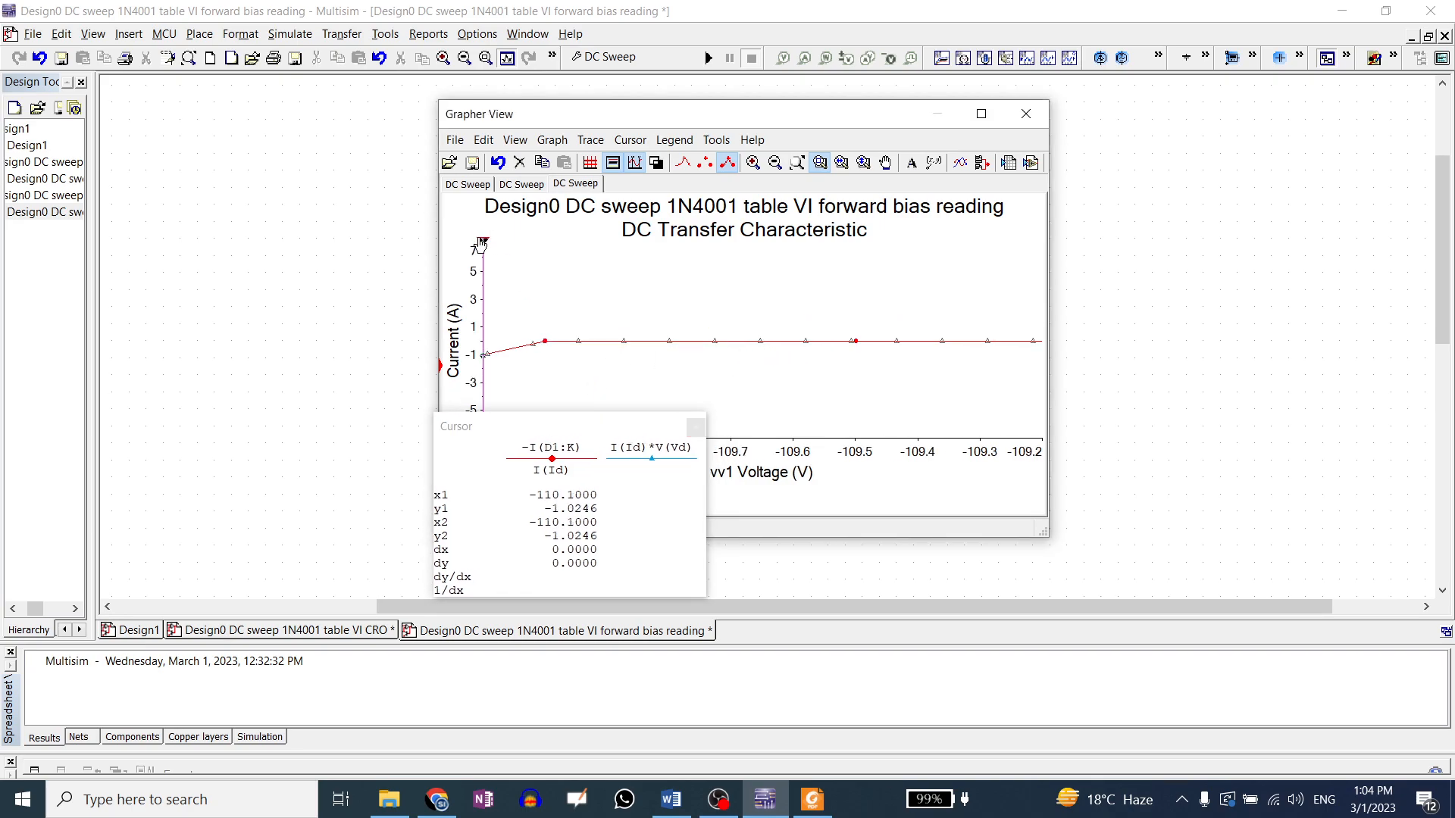
pyautogui.moveTo(482, 245); pyautogui.dragTo(858, 280)
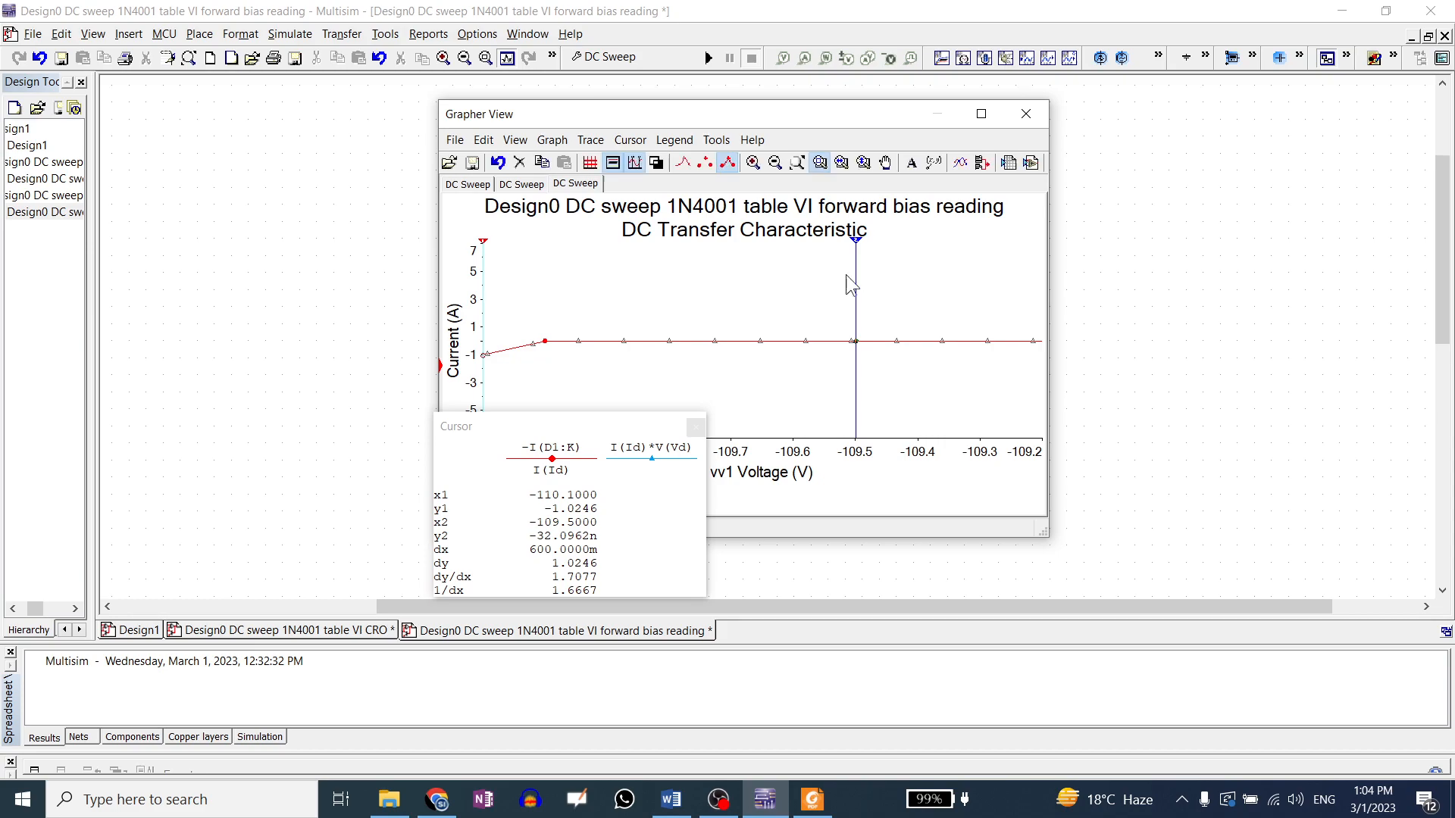
pyautogui.moveTo(483, 247); pyautogui.dragTo(546, 262)
pyautogui.moveTo(579, 423); pyautogui.dragTo(1106, 239)
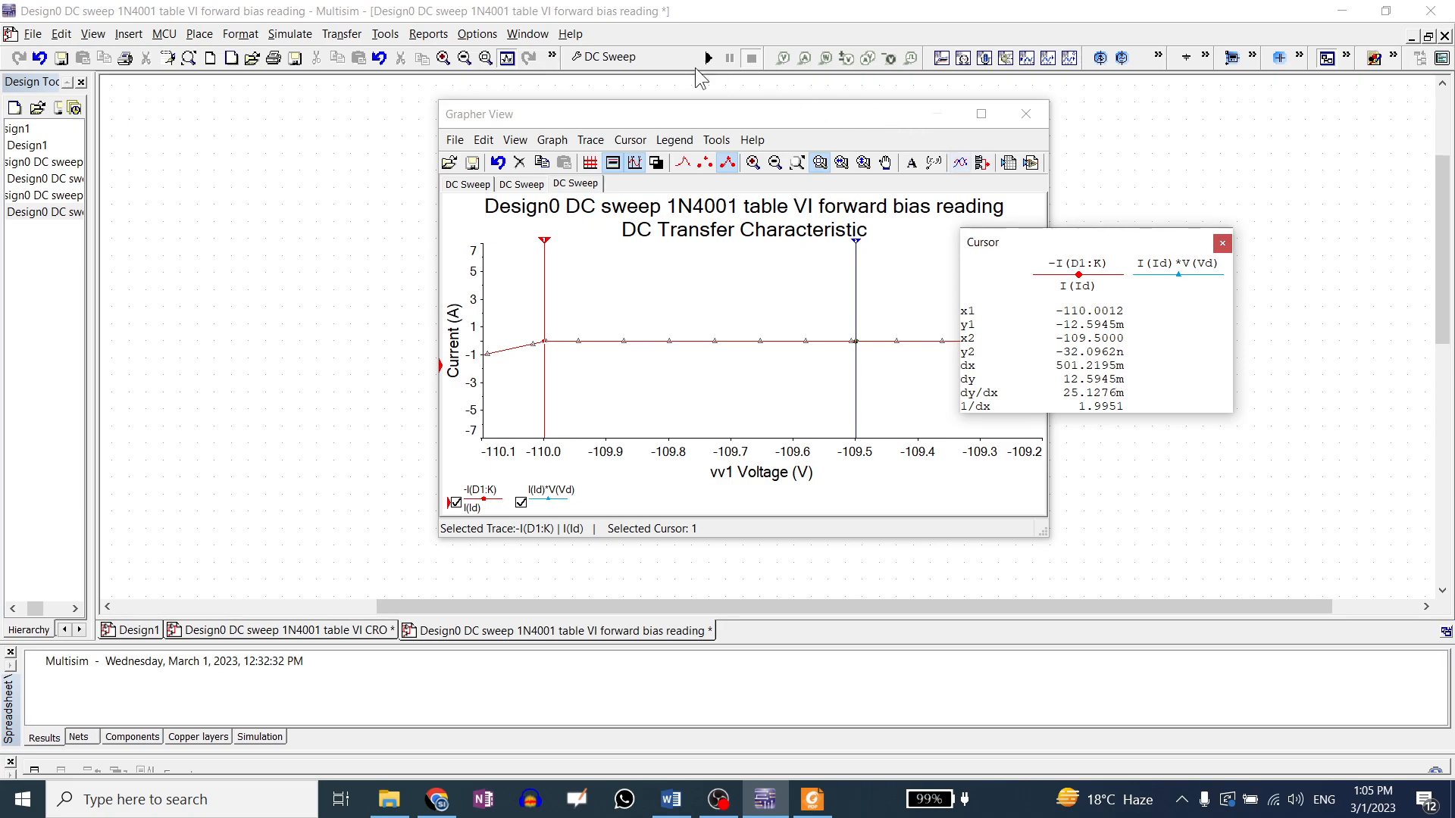
# - Set the DC sweep increment for V1 to 1 V and rerun the analysis
pyautogui.click(643, 56)
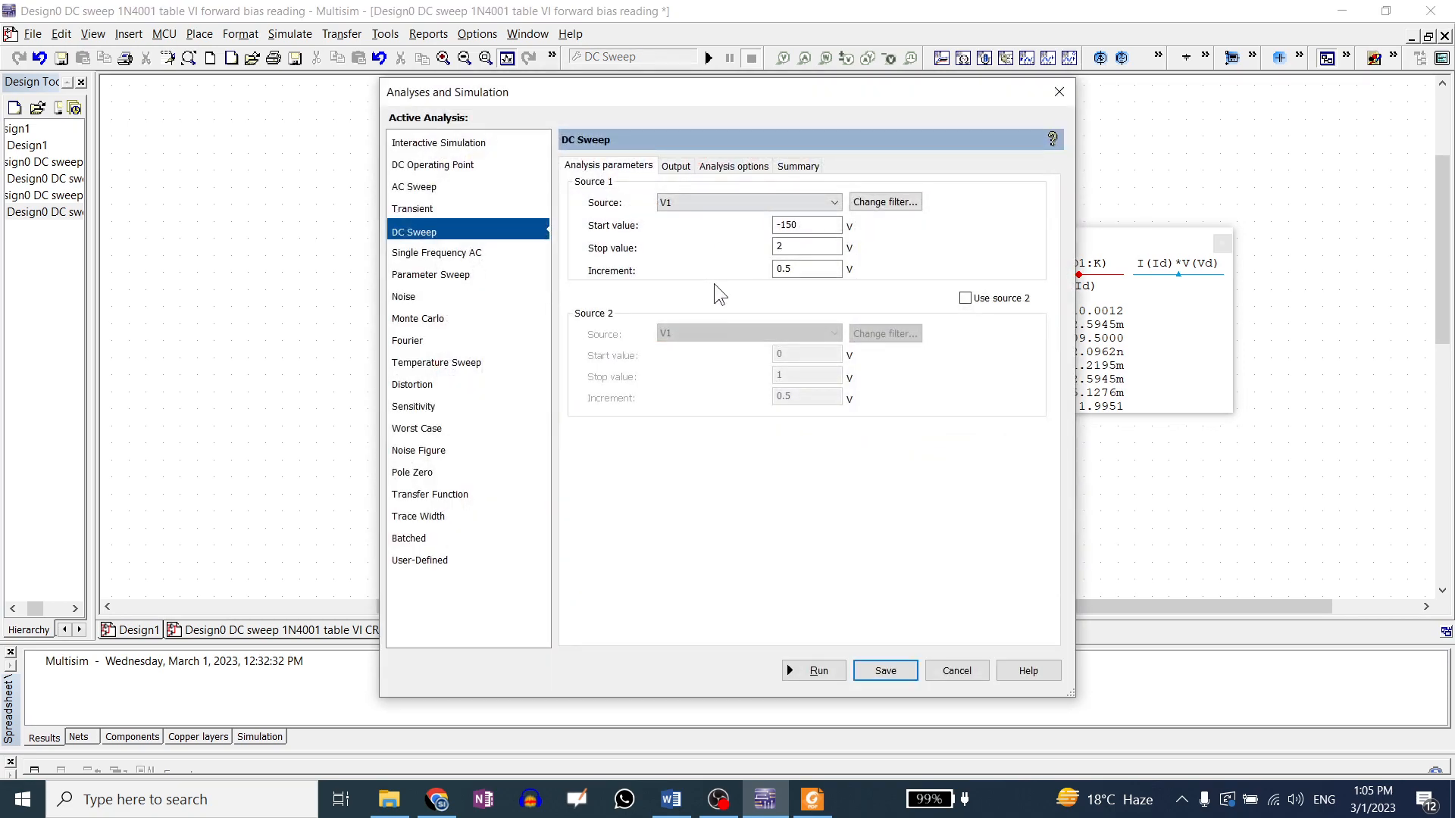
pyautogui.moveTo(796, 271); pyautogui.dragTo(775, 274)
pyautogui.doubleClick(799, 271)
pyautogui.write('1')
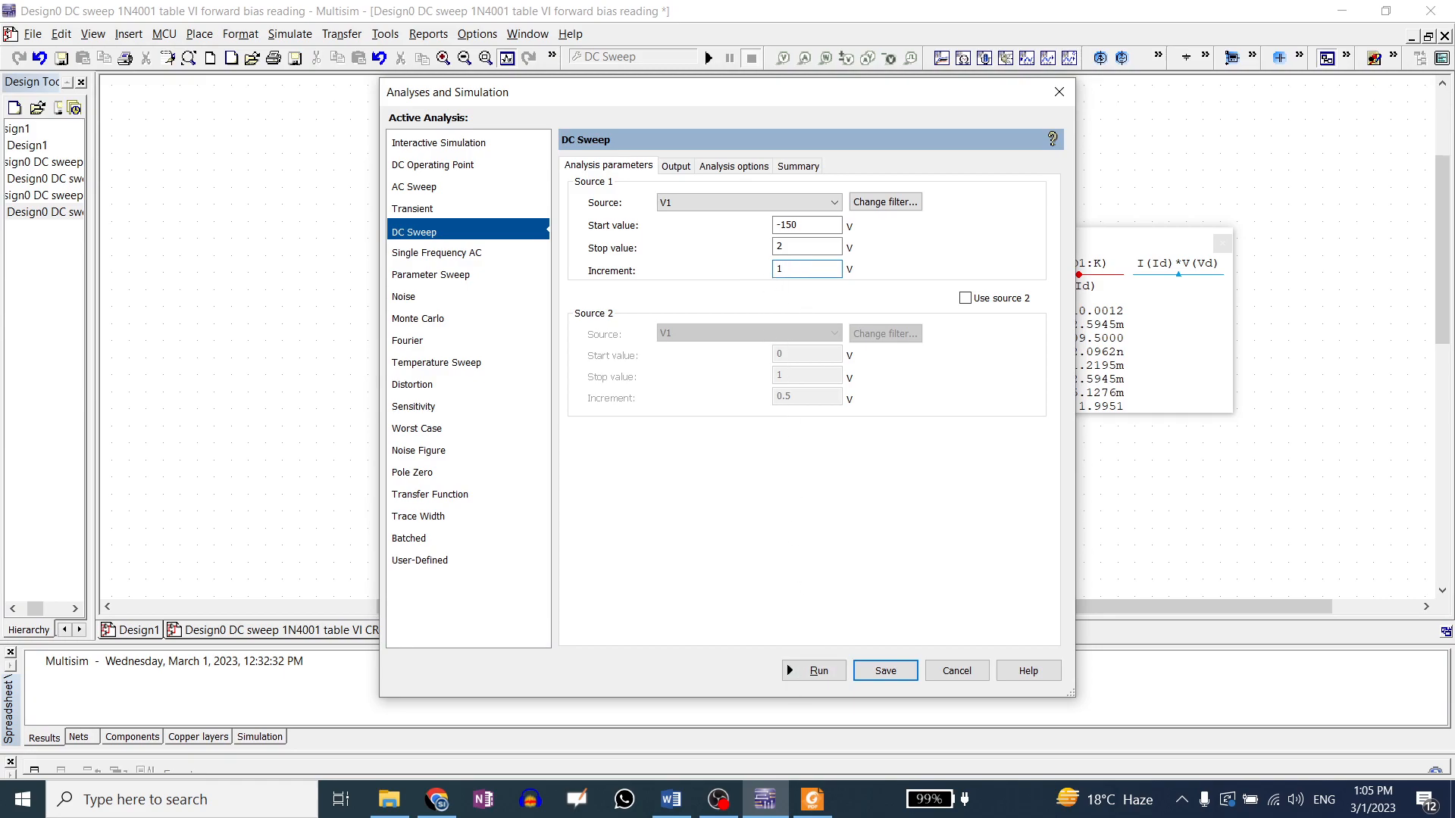
pyautogui.click(817, 670)
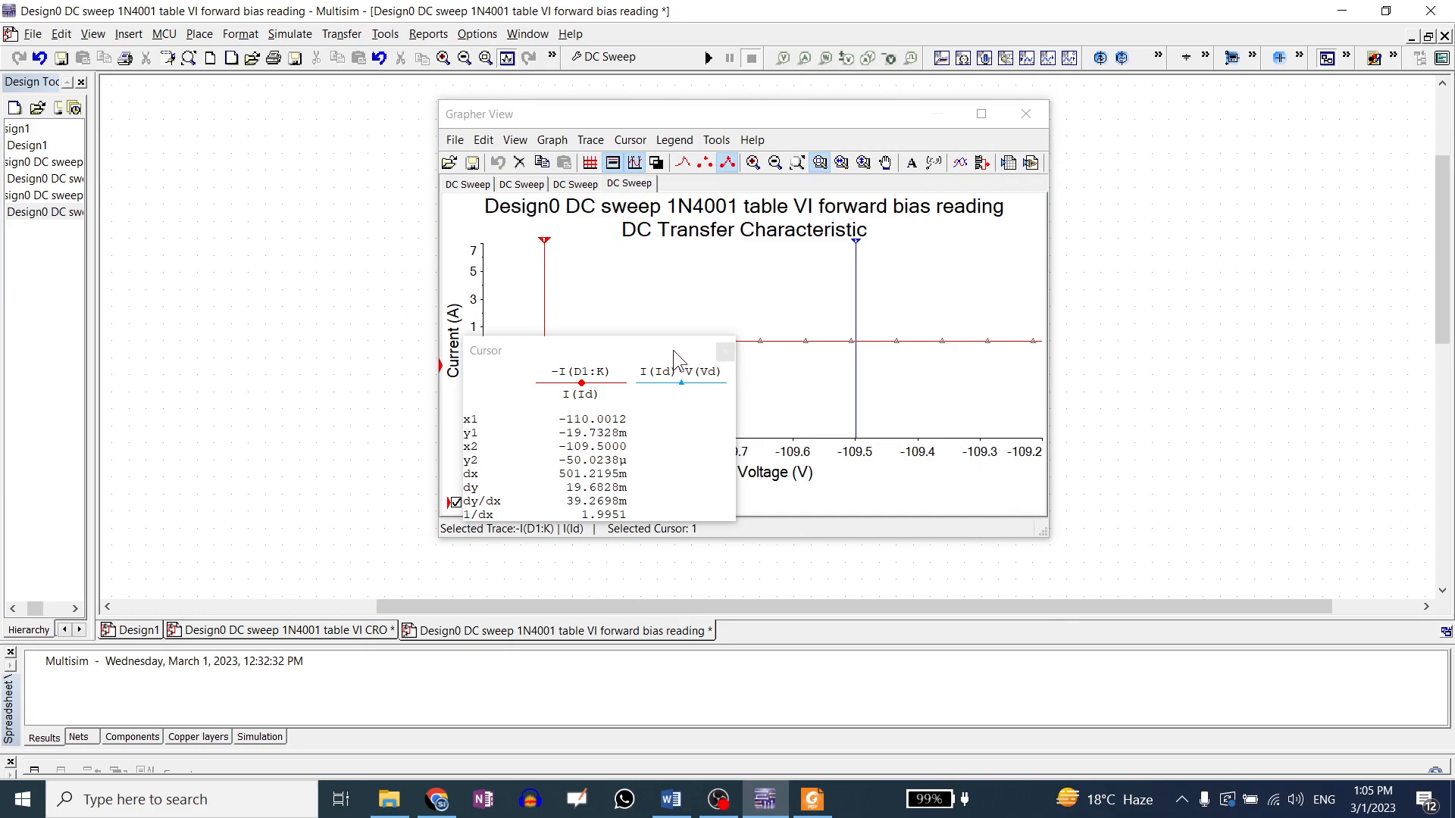
# - Move the cursor readout off the Id graph and show the full voltage sweep
pyautogui.moveTo(677, 353); pyautogui.dragTo(316, 397)
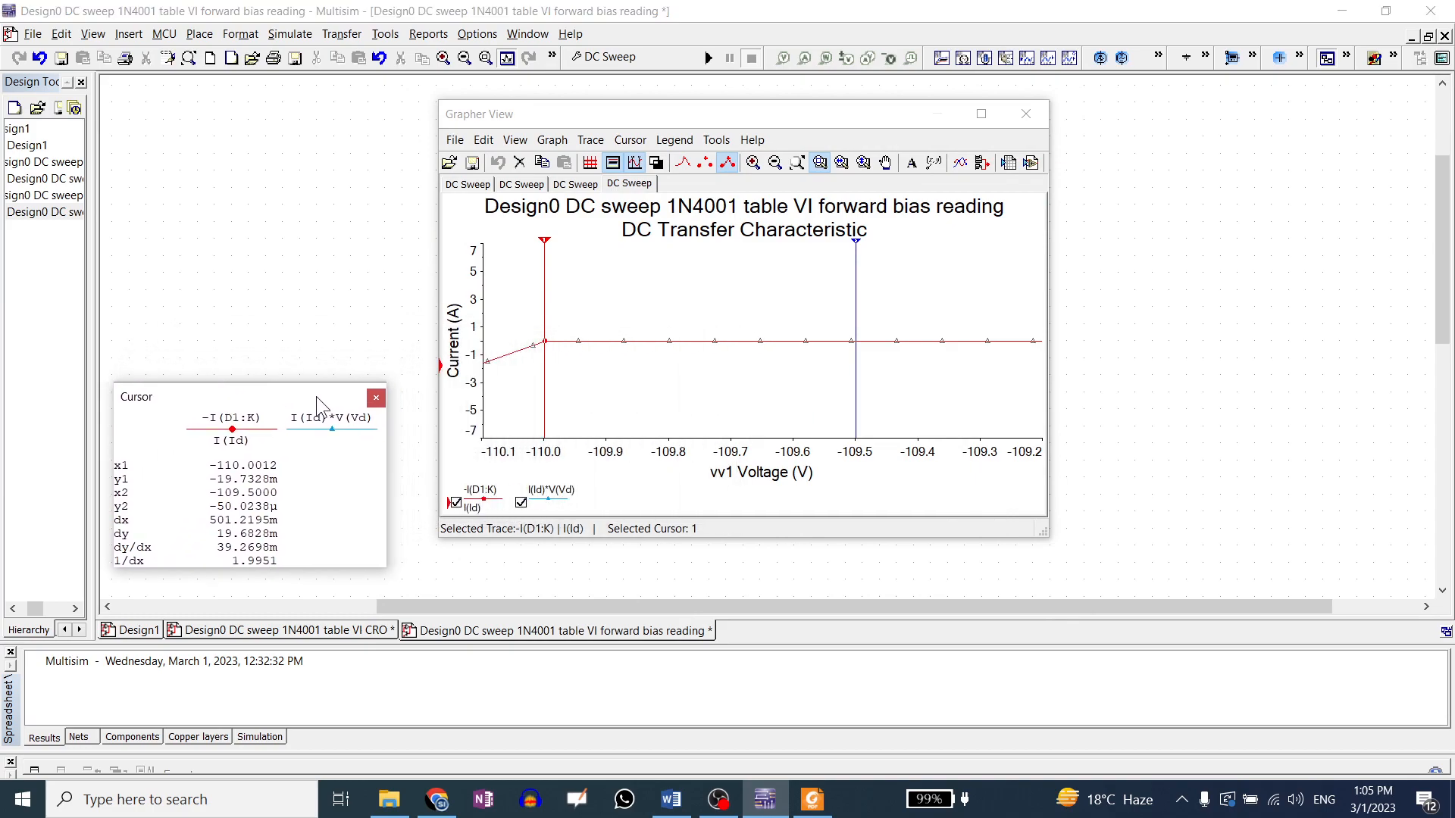
pyautogui.click(727, 163)
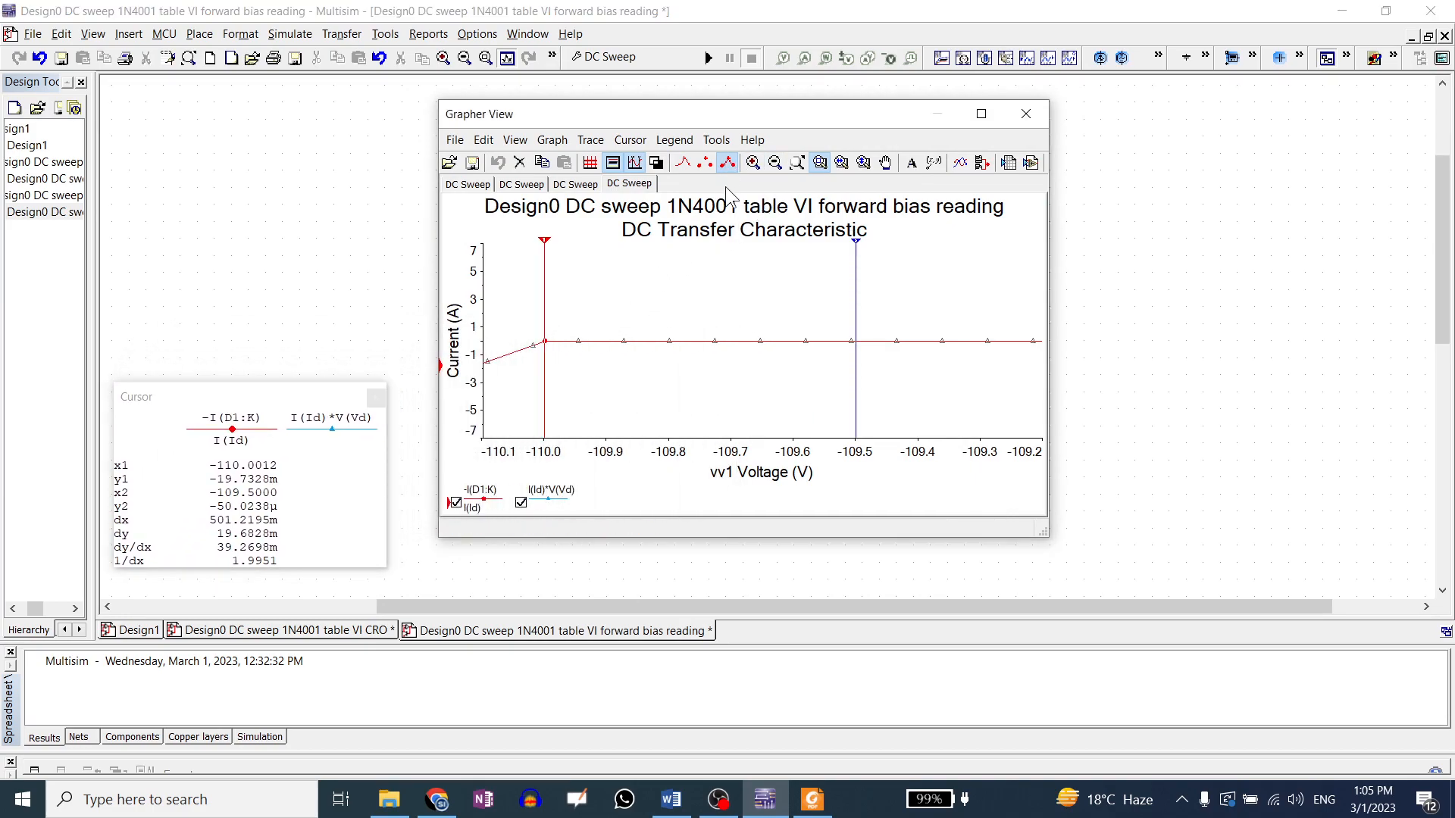
pyautogui.click(728, 171)
pyautogui.click(728, 171)
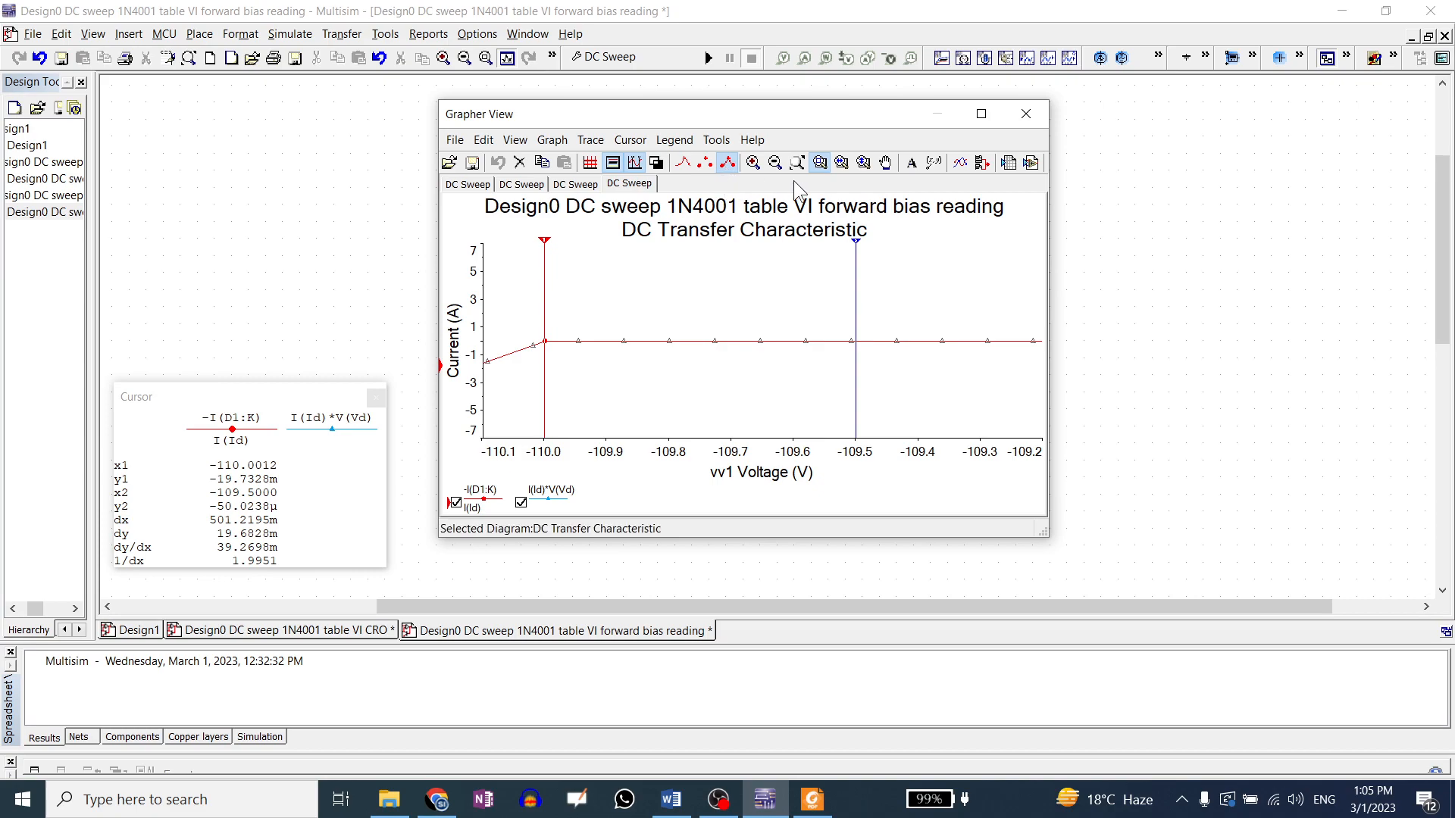
pyautogui.click(817, 164)
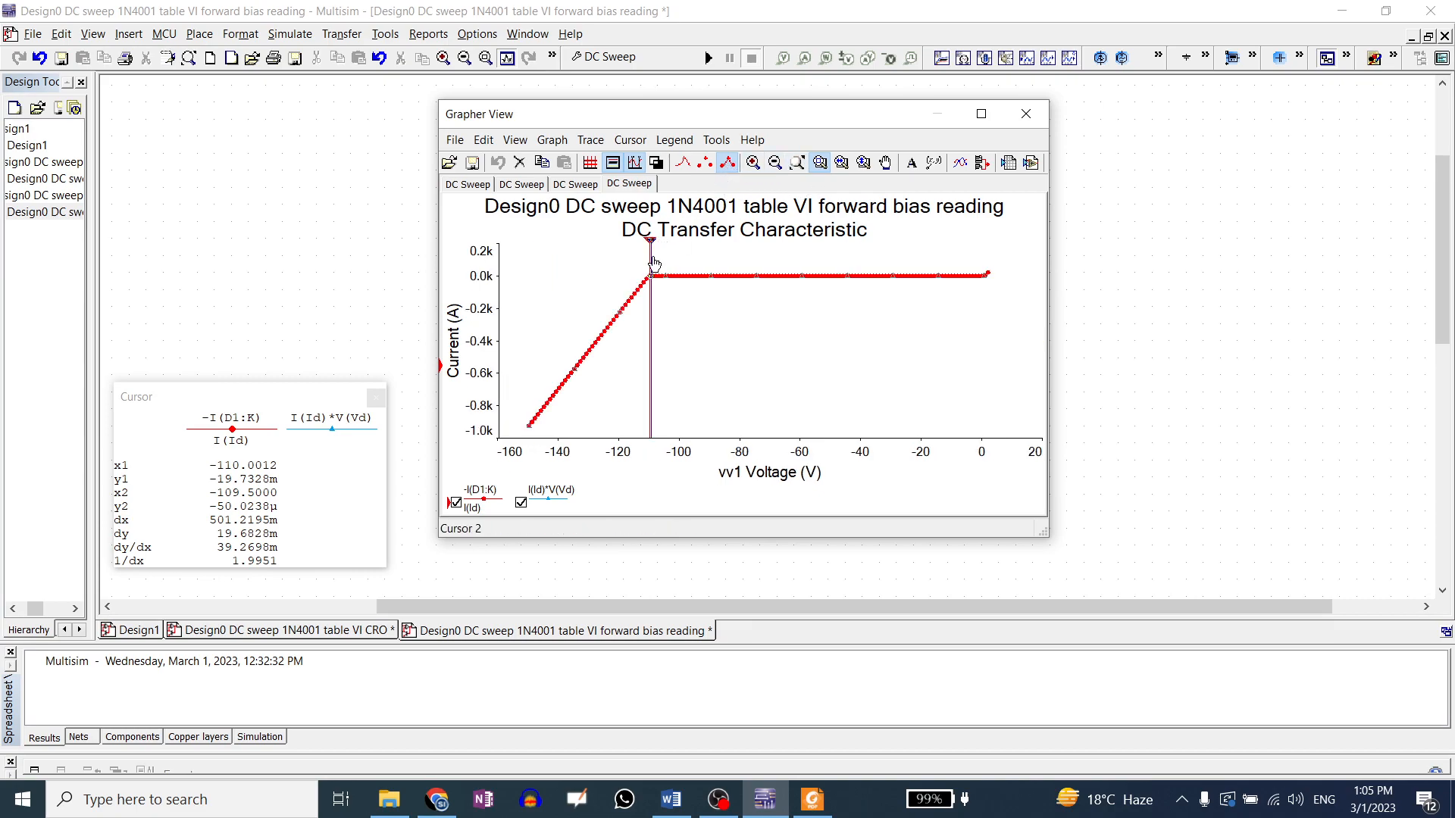
# - Measure Id at two adjacent data points in the flat reverse region with cursors at about -103 V and -102 V
pyautogui.moveTo(657, 254); pyautogui.dragTo(708, 298)
pyautogui.moveTo(616, 319); pyautogui.dragTo(708, 370)
pyautogui.moveTo(681, 322); pyautogui.dragTo(923, 402)
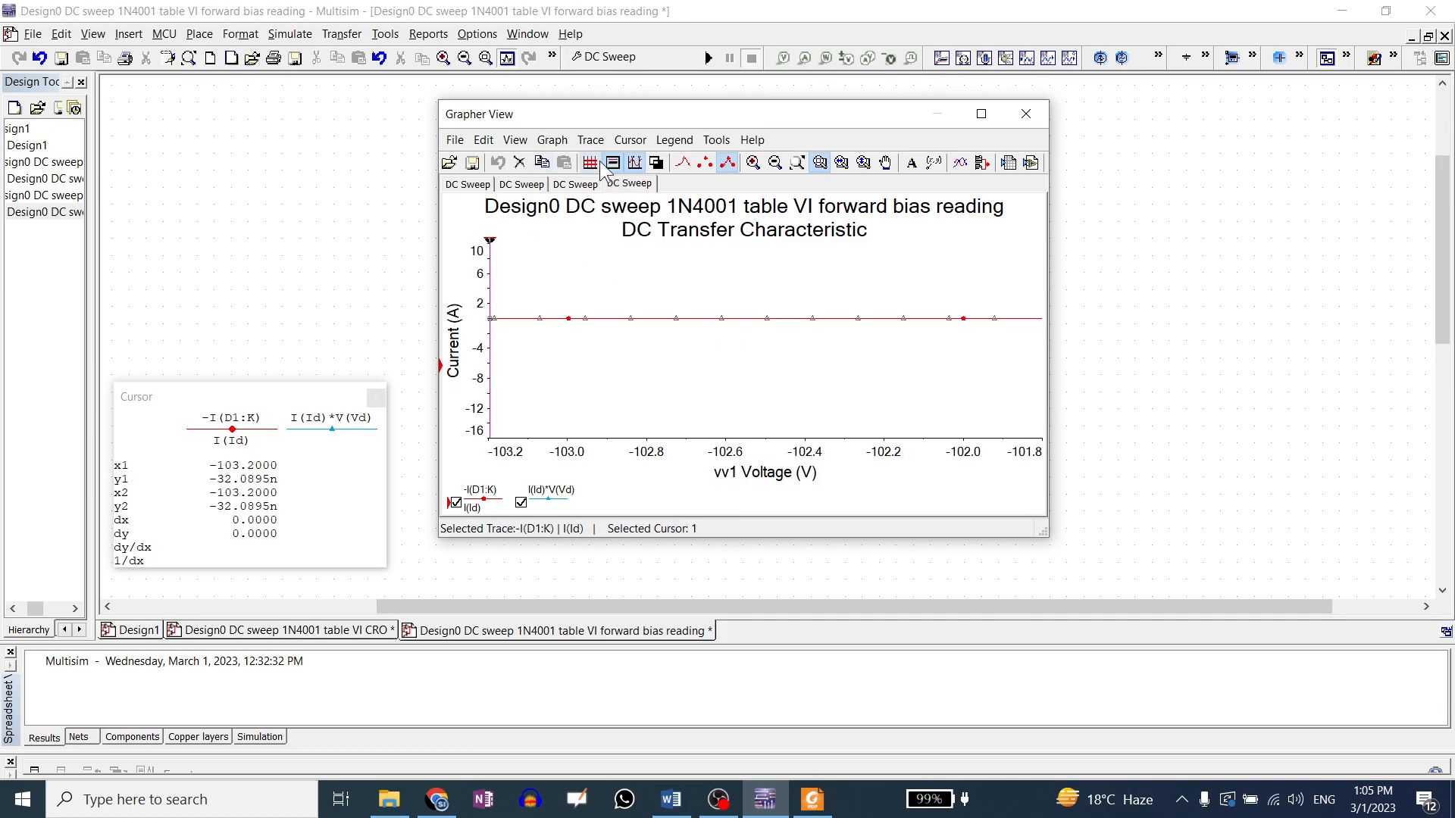
pyautogui.click(634, 162)
pyautogui.click(655, 163)
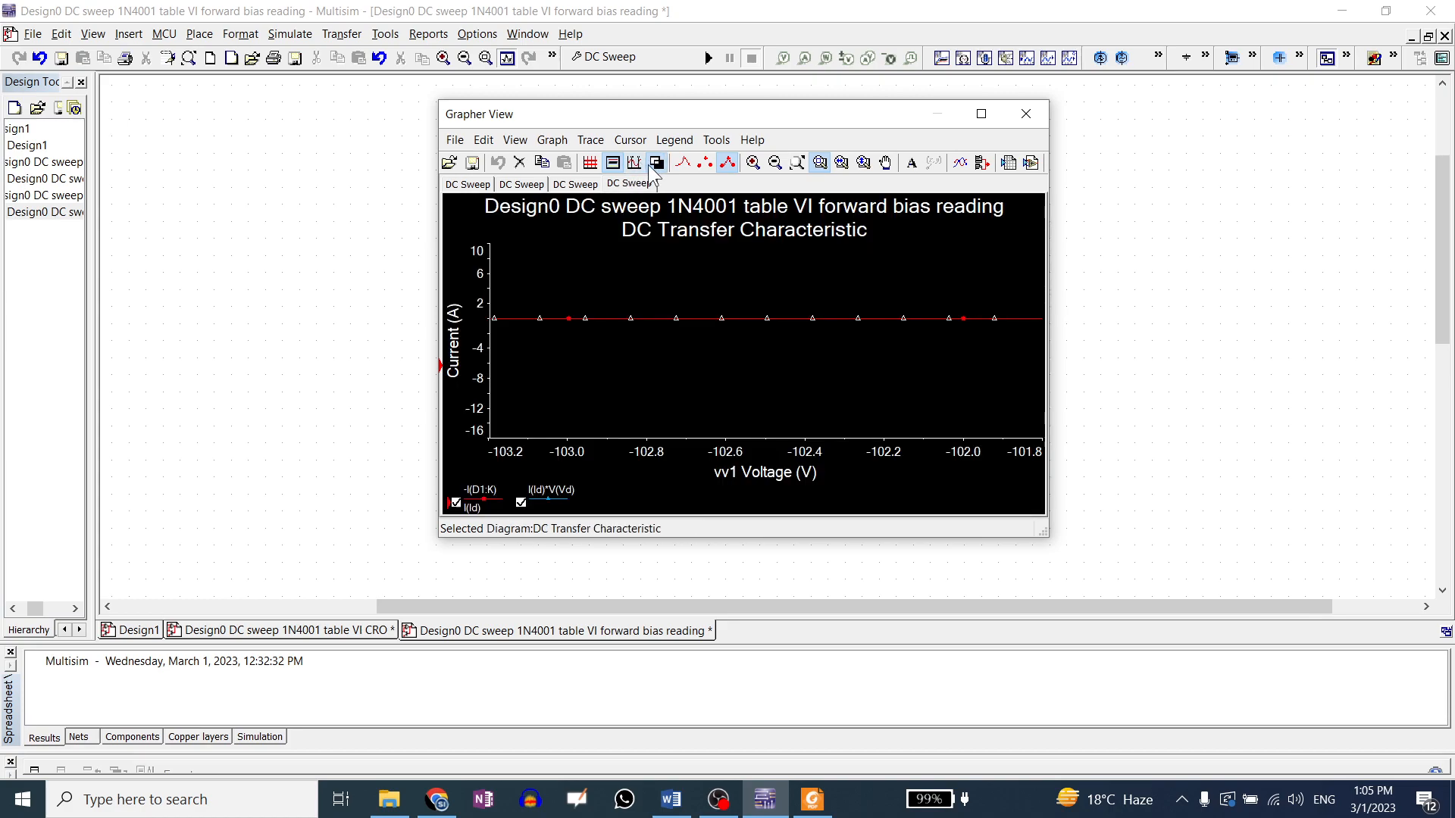
pyautogui.click(656, 163)
pyautogui.click(634, 162)
pyautogui.moveTo(493, 249); pyautogui.dragTo(964, 249)
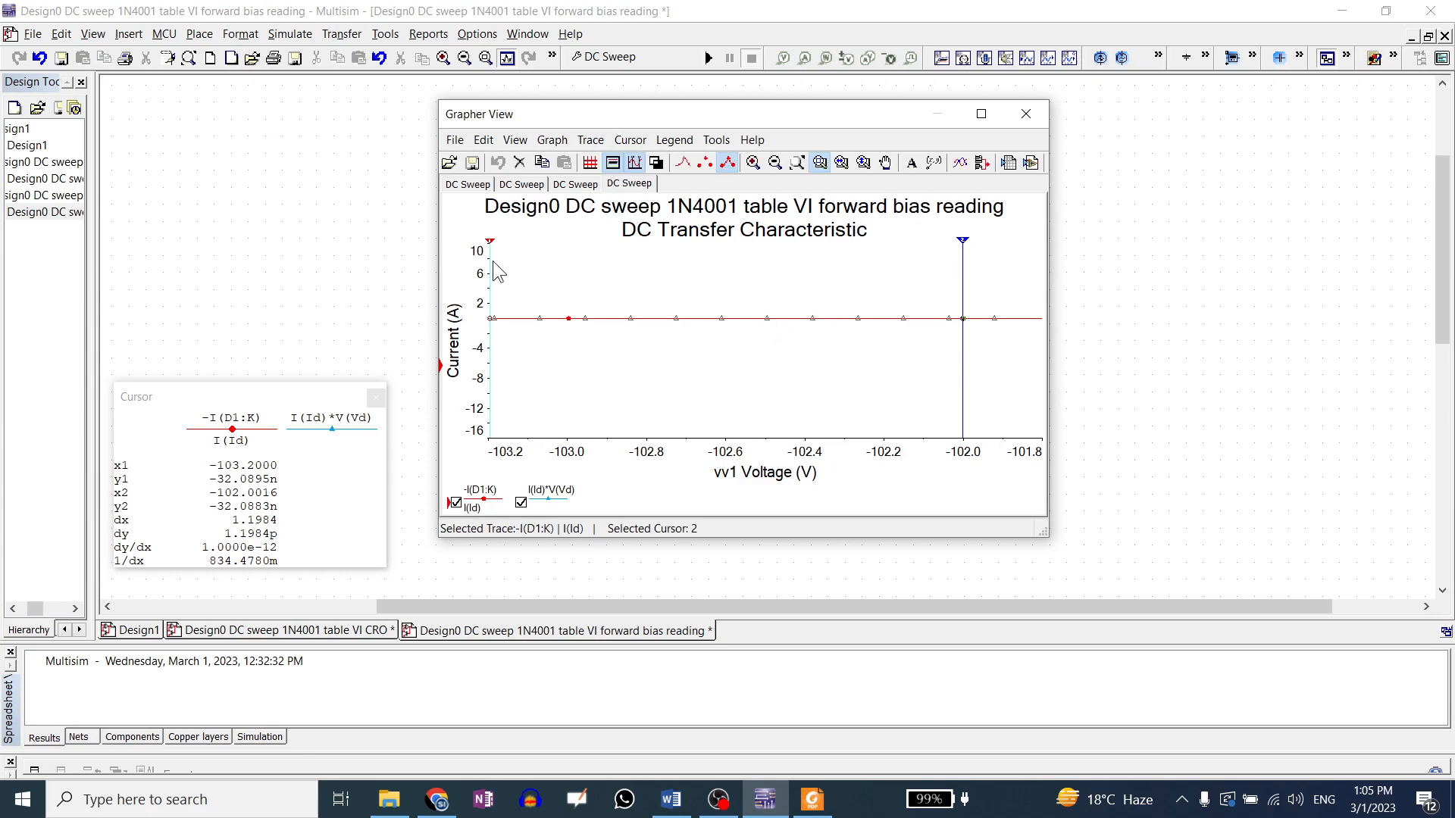
pyautogui.moveTo(491, 254); pyautogui.dragTo(569, 243)
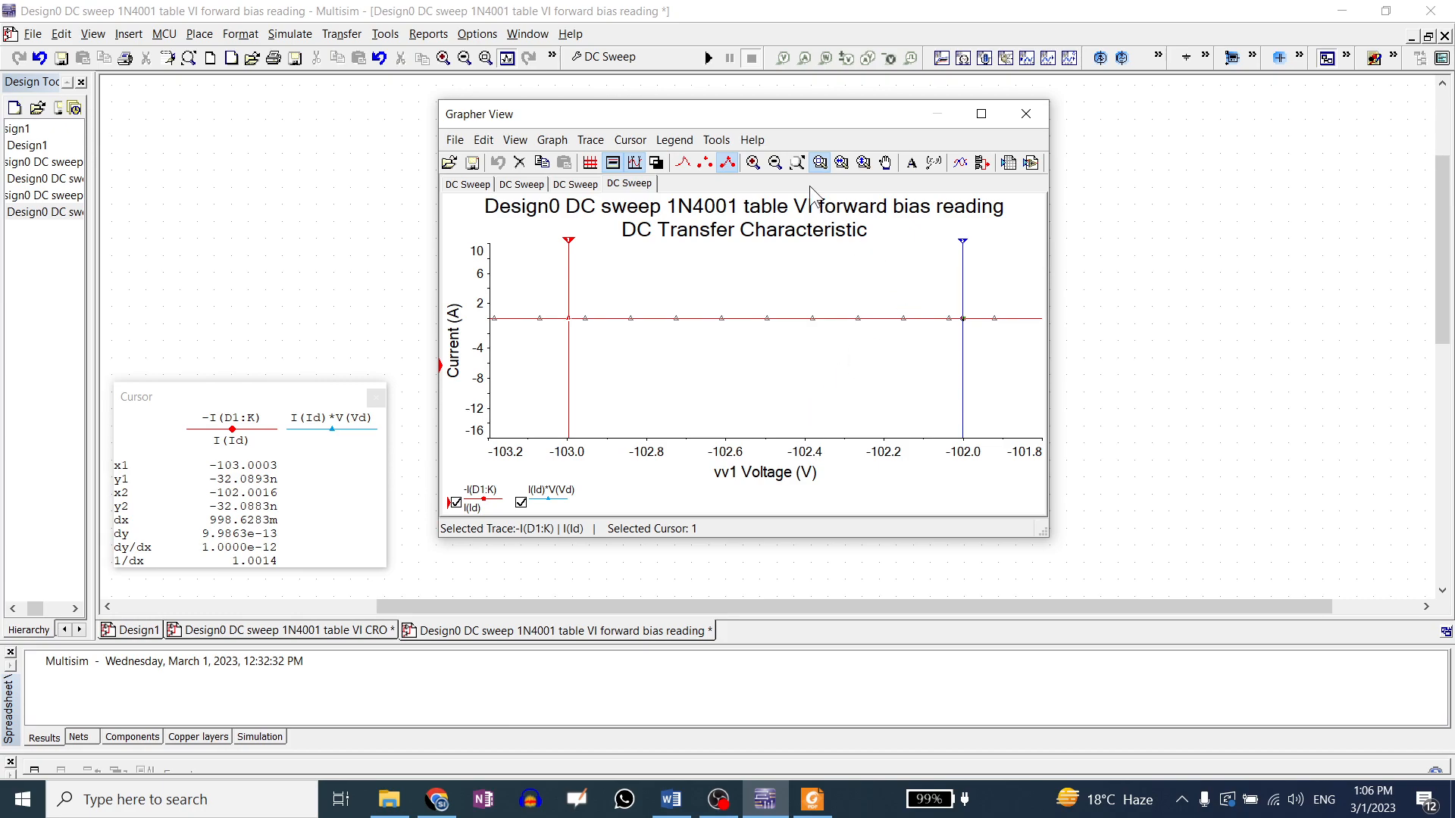
pyautogui.click(798, 164)
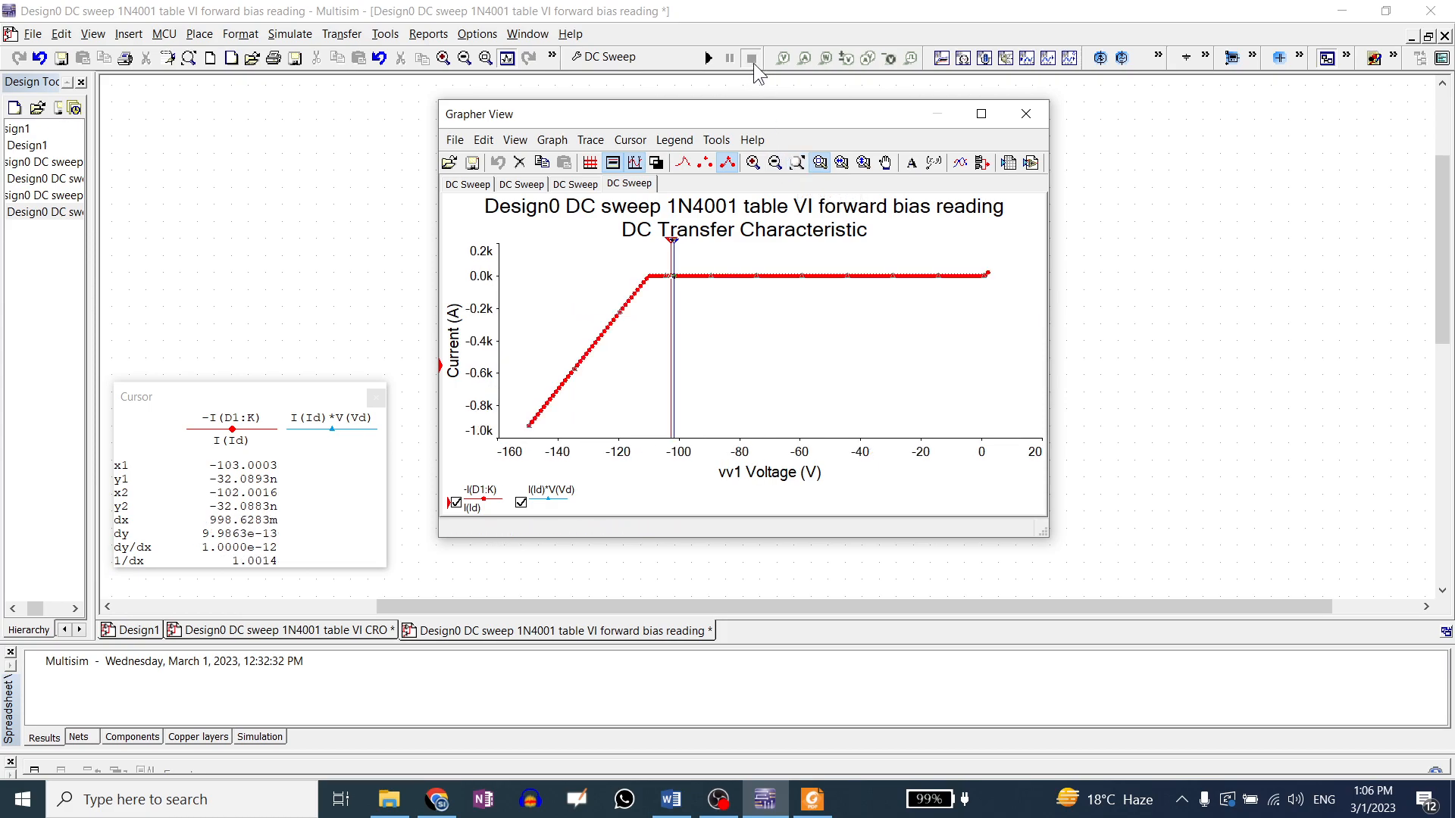
# - Review the DC sweep's output variables and rerun the analysis with only I(Id) selected
pyautogui.click(1026, 114)
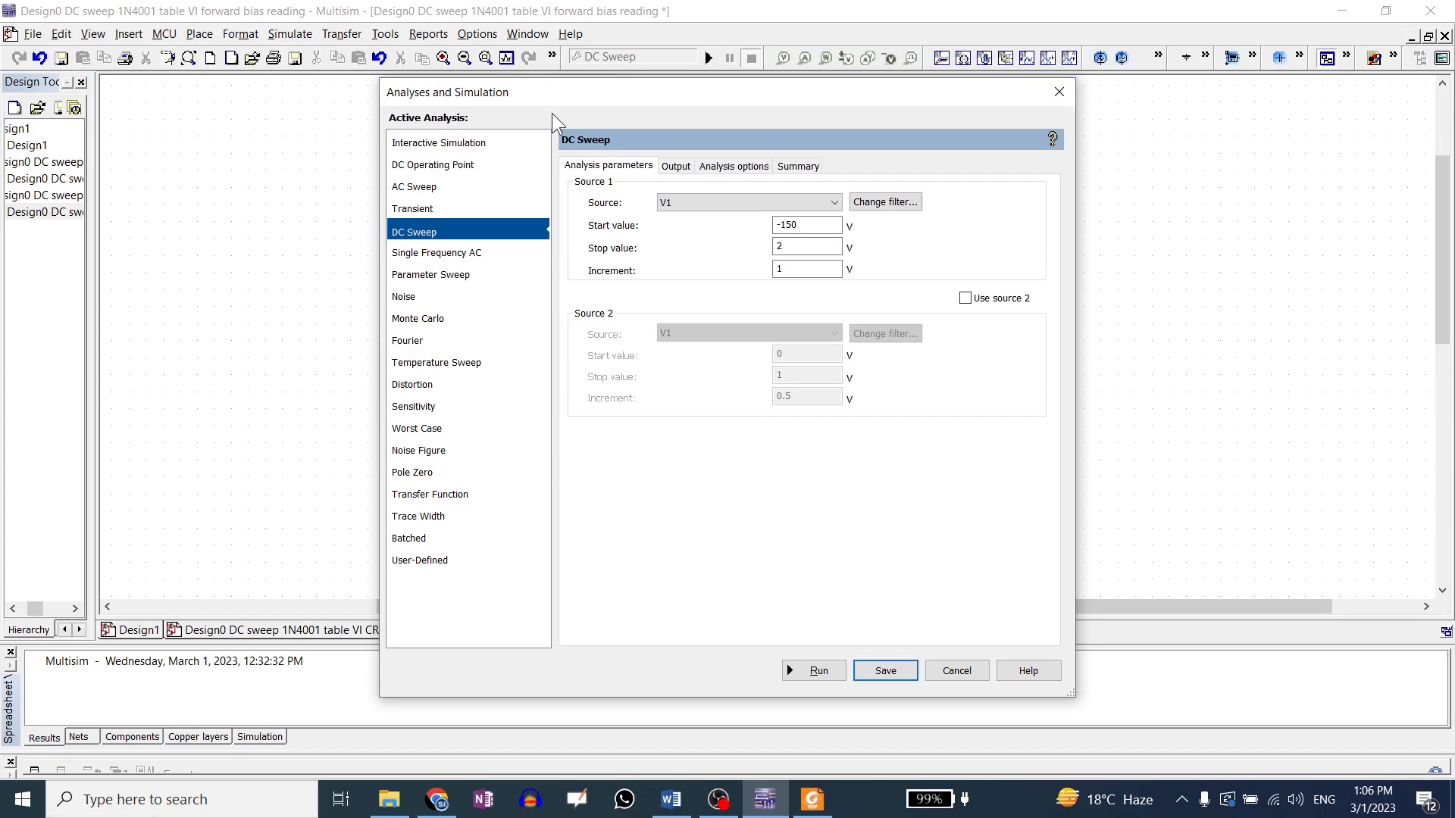
pyautogui.click(684, 168)
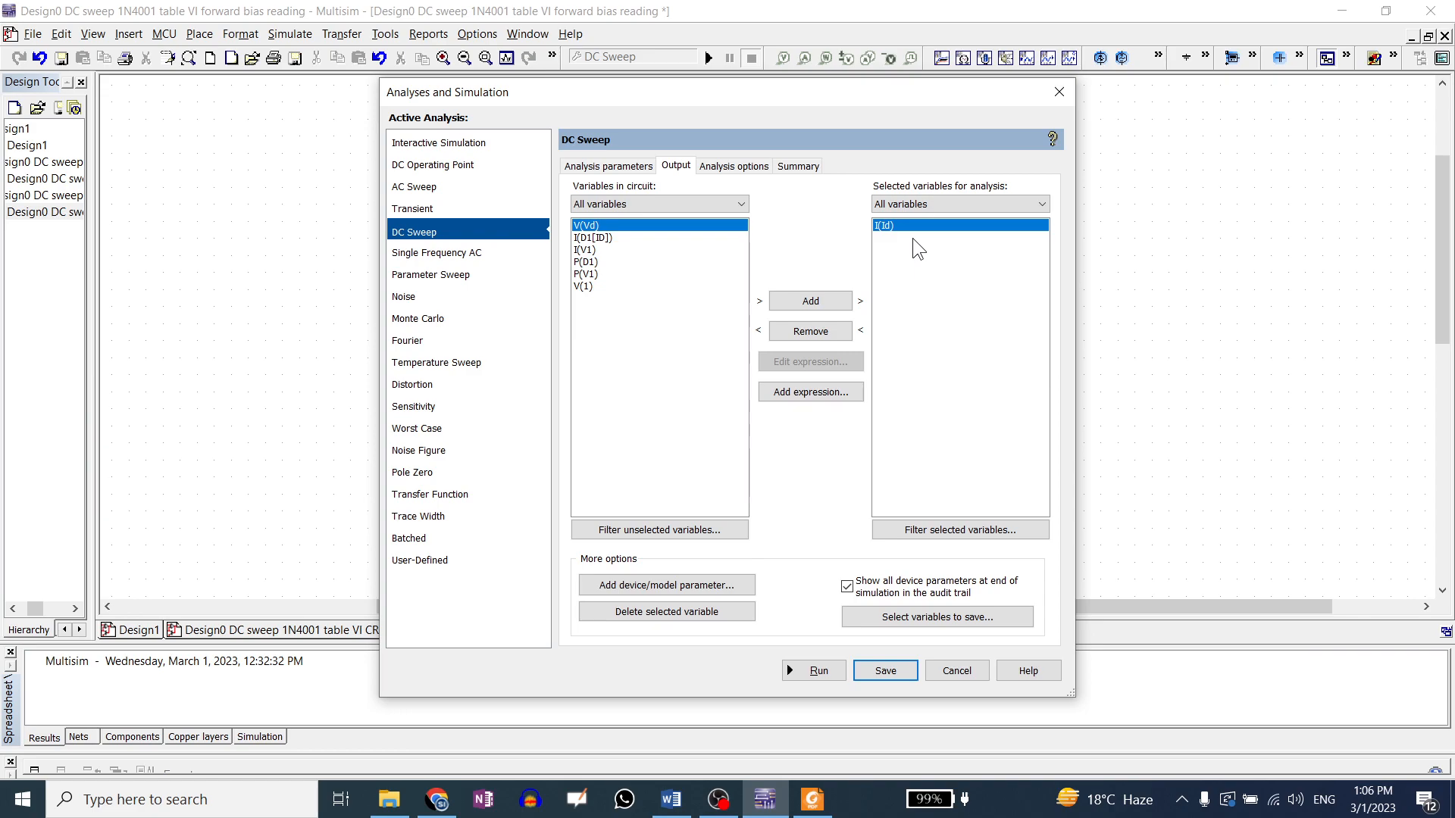
pyautogui.click(597, 251)
pyautogui.click(603, 226)
pyautogui.click(598, 274)
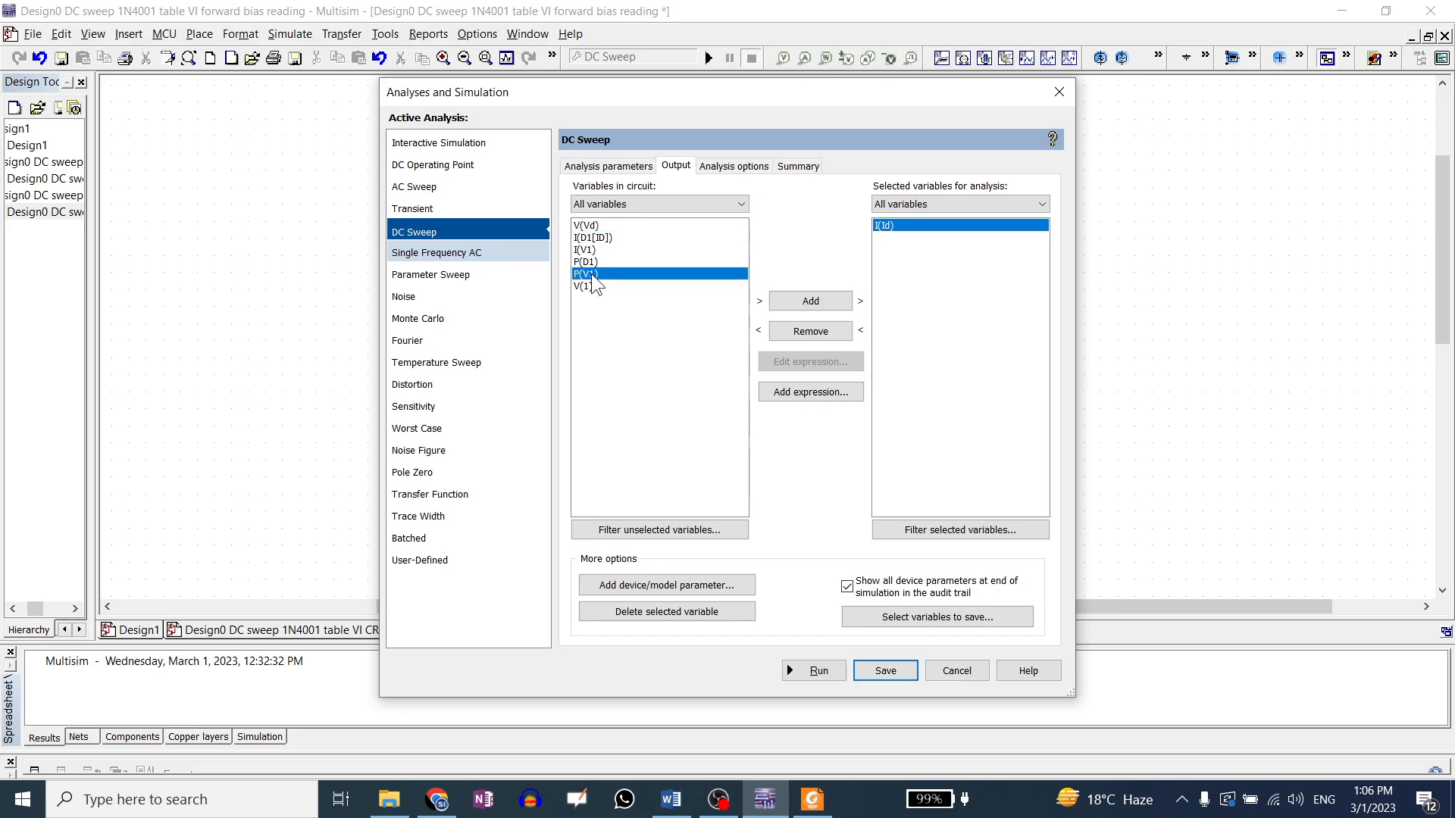
pyautogui.click(591, 226)
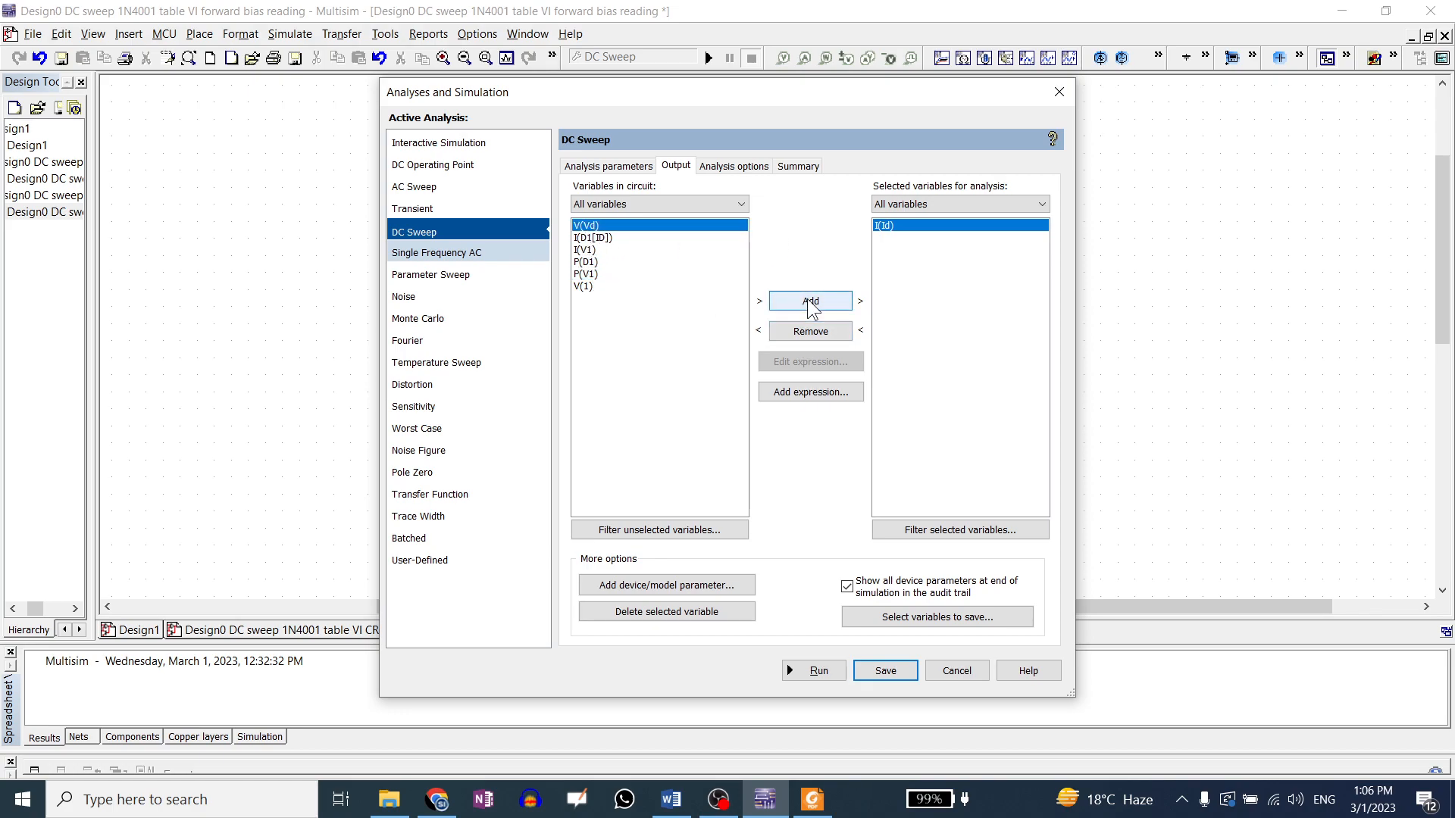
pyautogui.click(815, 670)
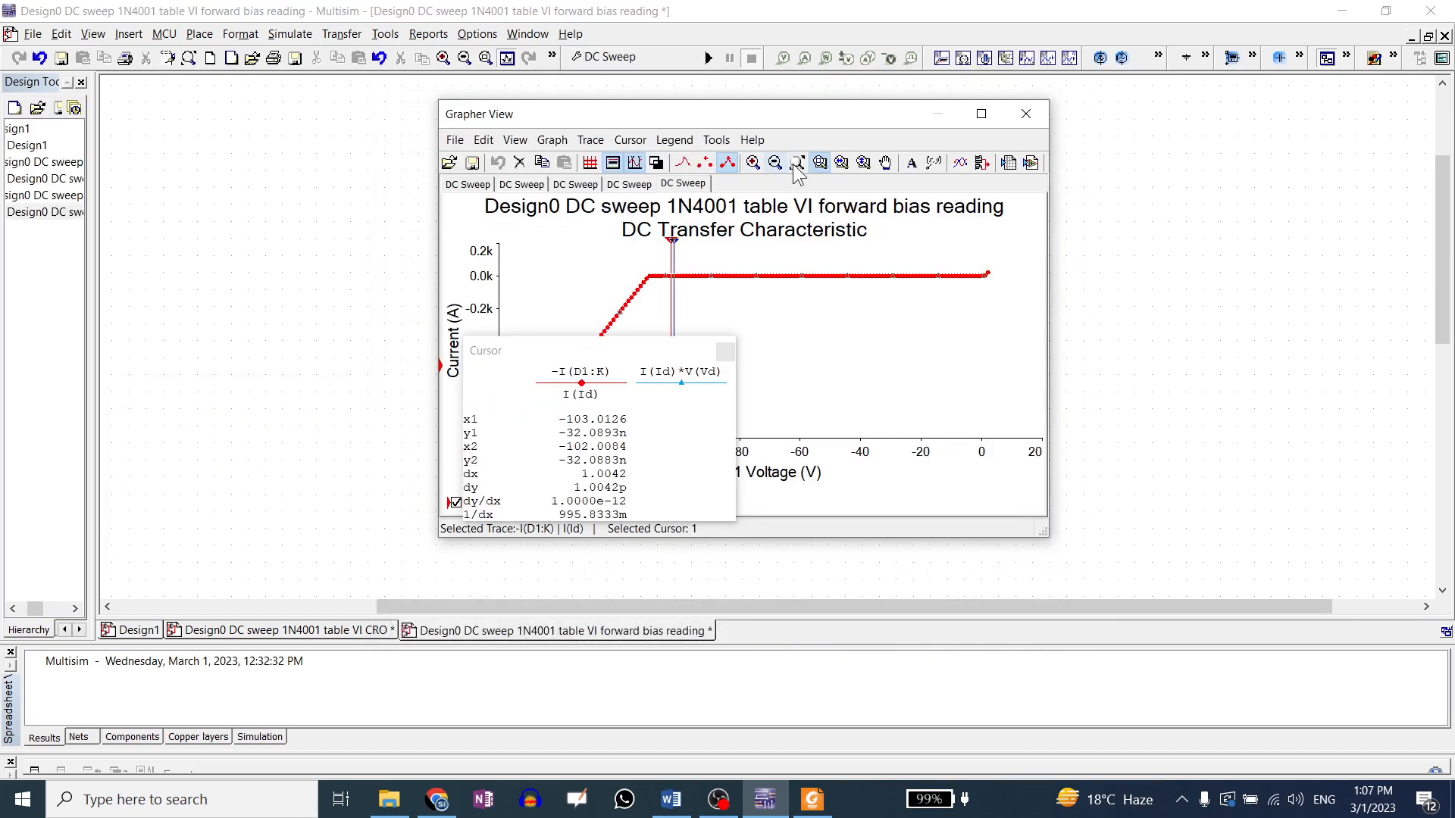
# - Move the cursor readout beside the new sweep's graph so the whole trace is uncovered
pyautogui.click(798, 164)
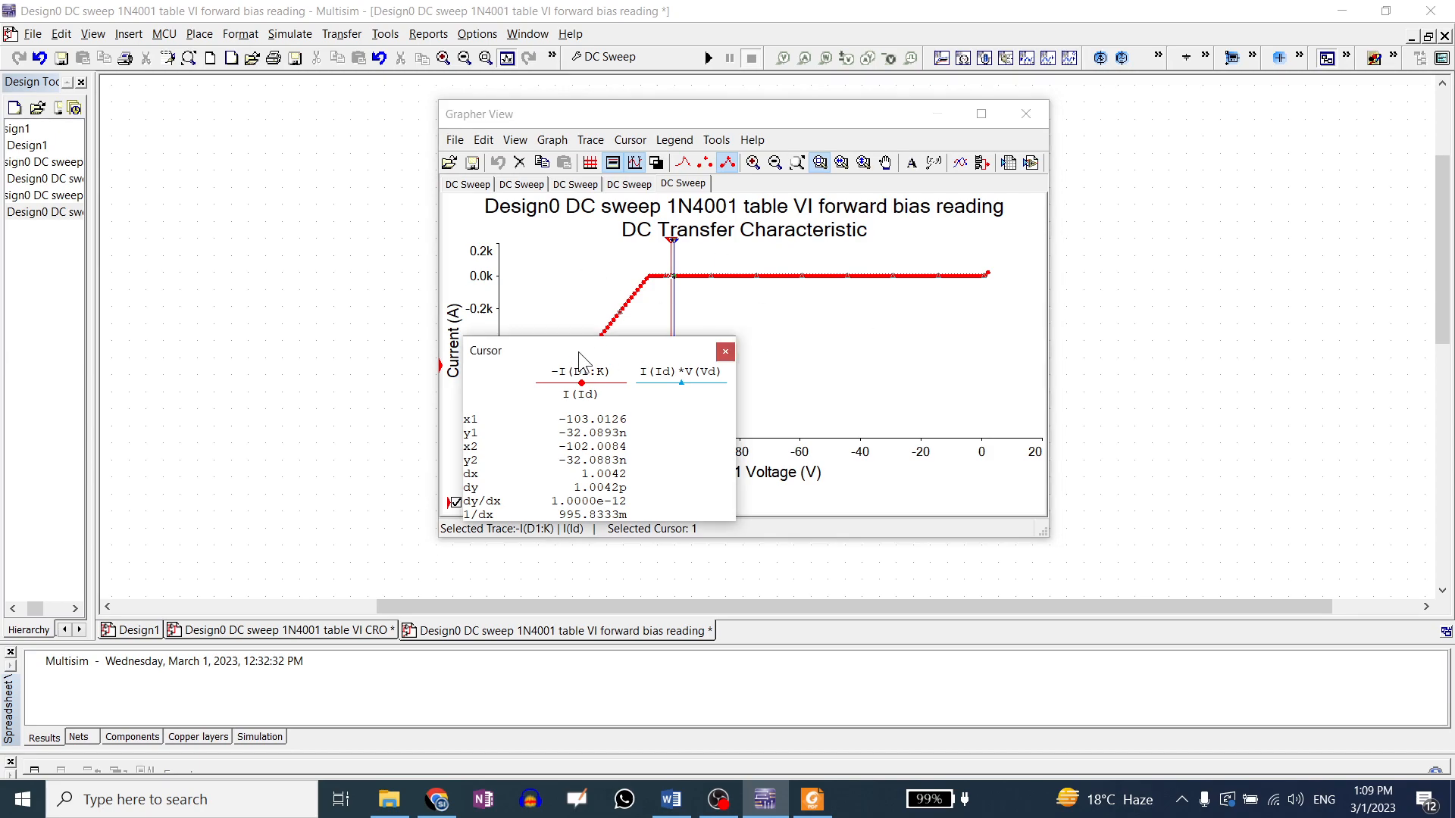
pyautogui.moveTo(579, 352); pyautogui.dragTo(588, 294)
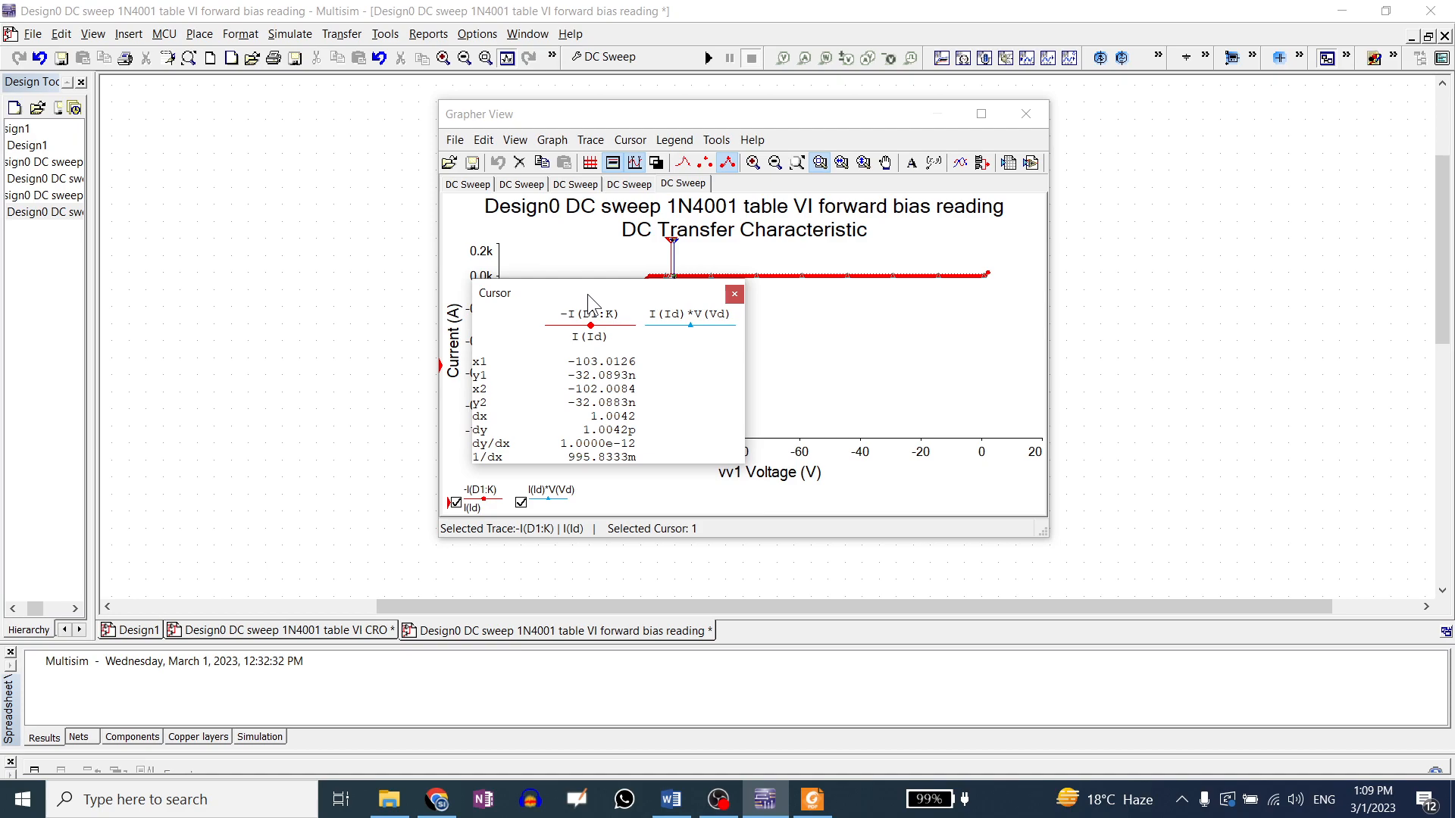
pyautogui.moveTo(591, 289)
pyautogui.mouseDown()
pyautogui.moveTo(777, 226)
pyautogui.moveTo(787, 252)
pyautogui.mouseUp()
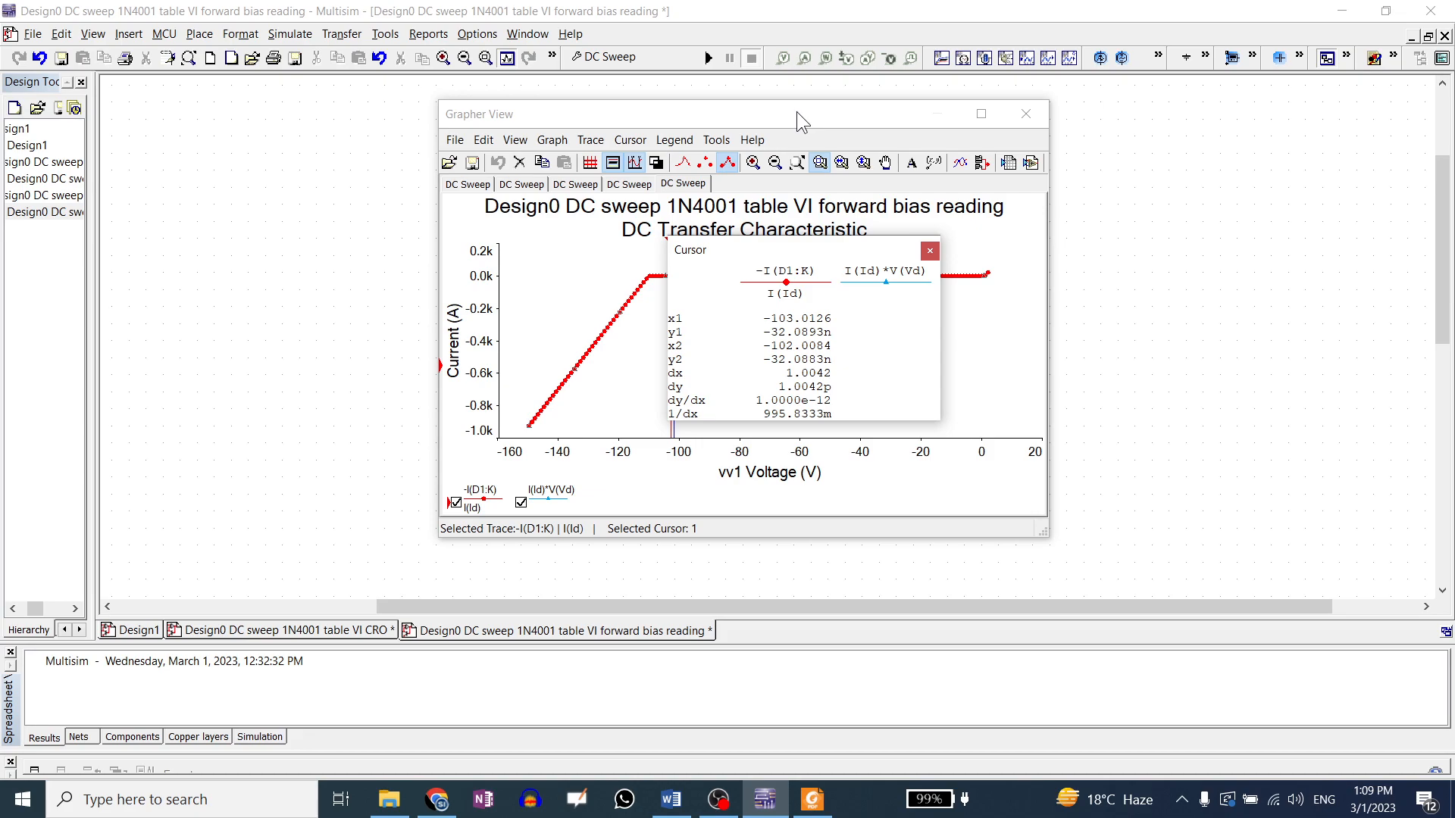
pyautogui.moveTo(720, 244)
pyautogui.mouseDown()
pyautogui.moveTo(893, 311)
pyautogui.moveTo(1053, 275)
pyautogui.moveTo(1091, 282)
pyautogui.mouseUp()
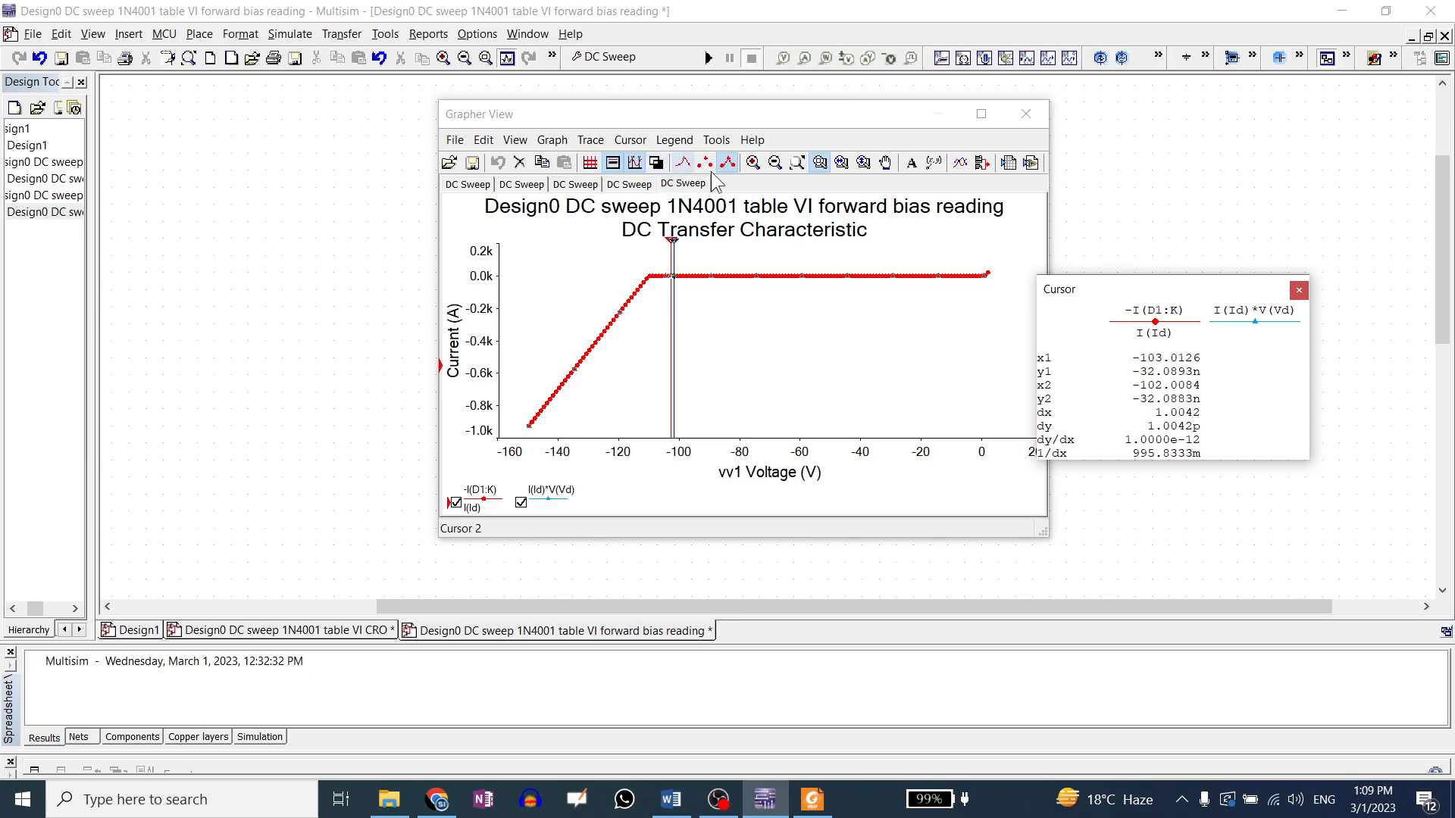
# - Measure Id at two neighbouring data points with the graph cursors at about -80 V and -79 V
pyautogui.click(643, 340)
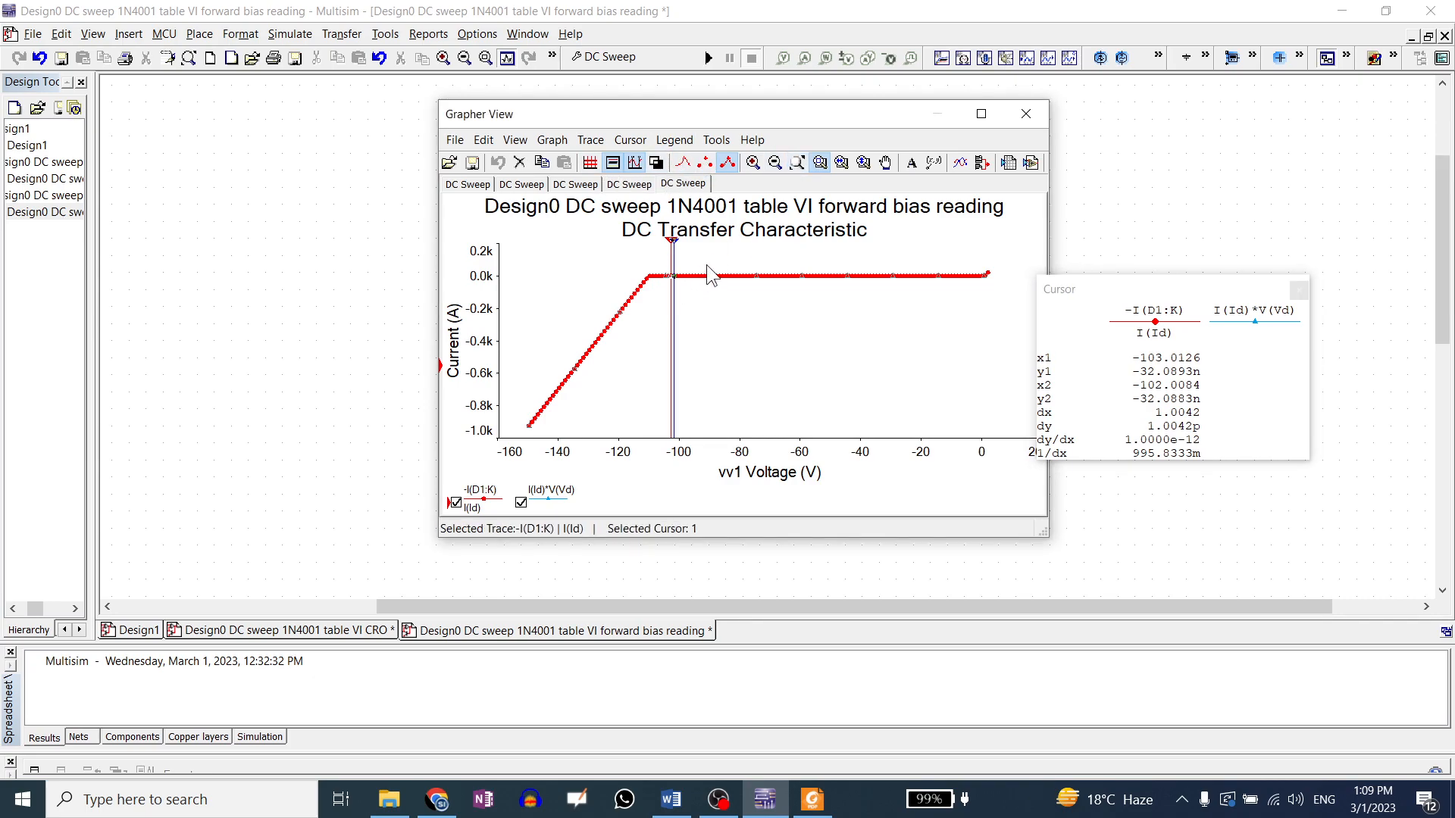
pyautogui.moveTo(706, 265); pyautogui.dragTo(804, 316)
pyautogui.moveTo(683, 294); pyautogui.dragTo(788, 344)
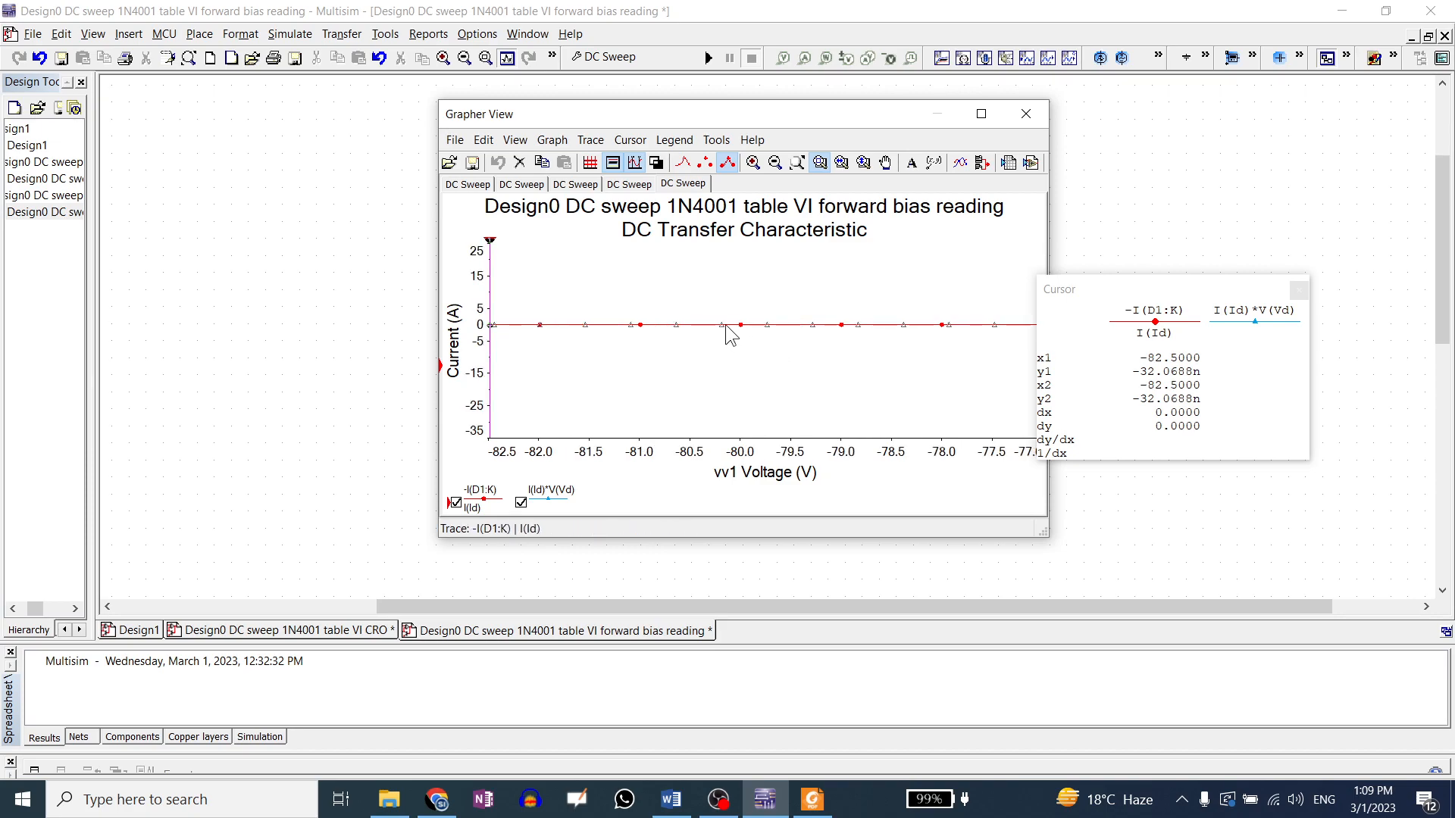
pyautogui.moveTo(697, 294); pyautogui.dragTo(877, 362)
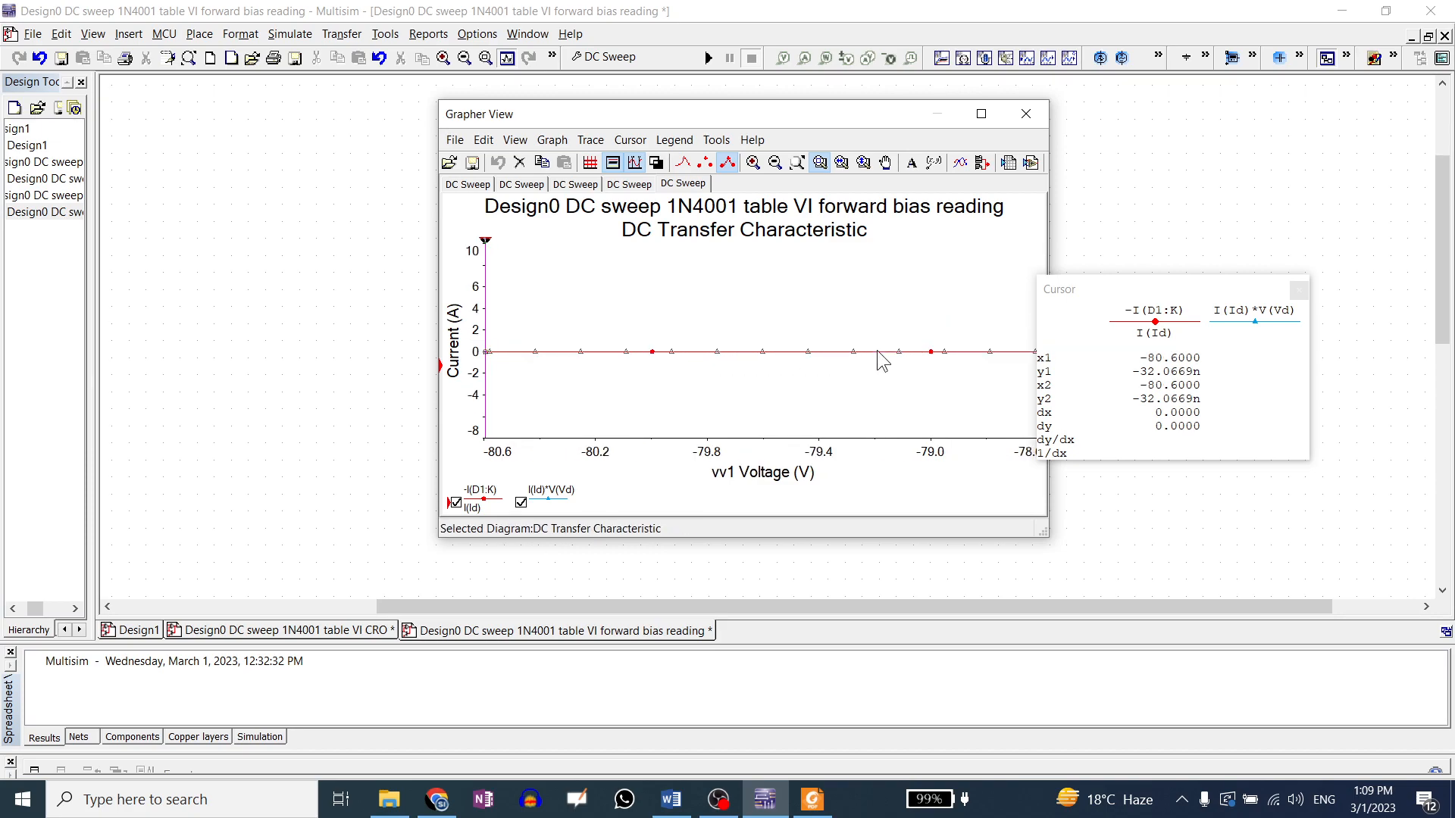
pyautogui.moveTo(487, 243); pyautogui.dragTo(932, 281)
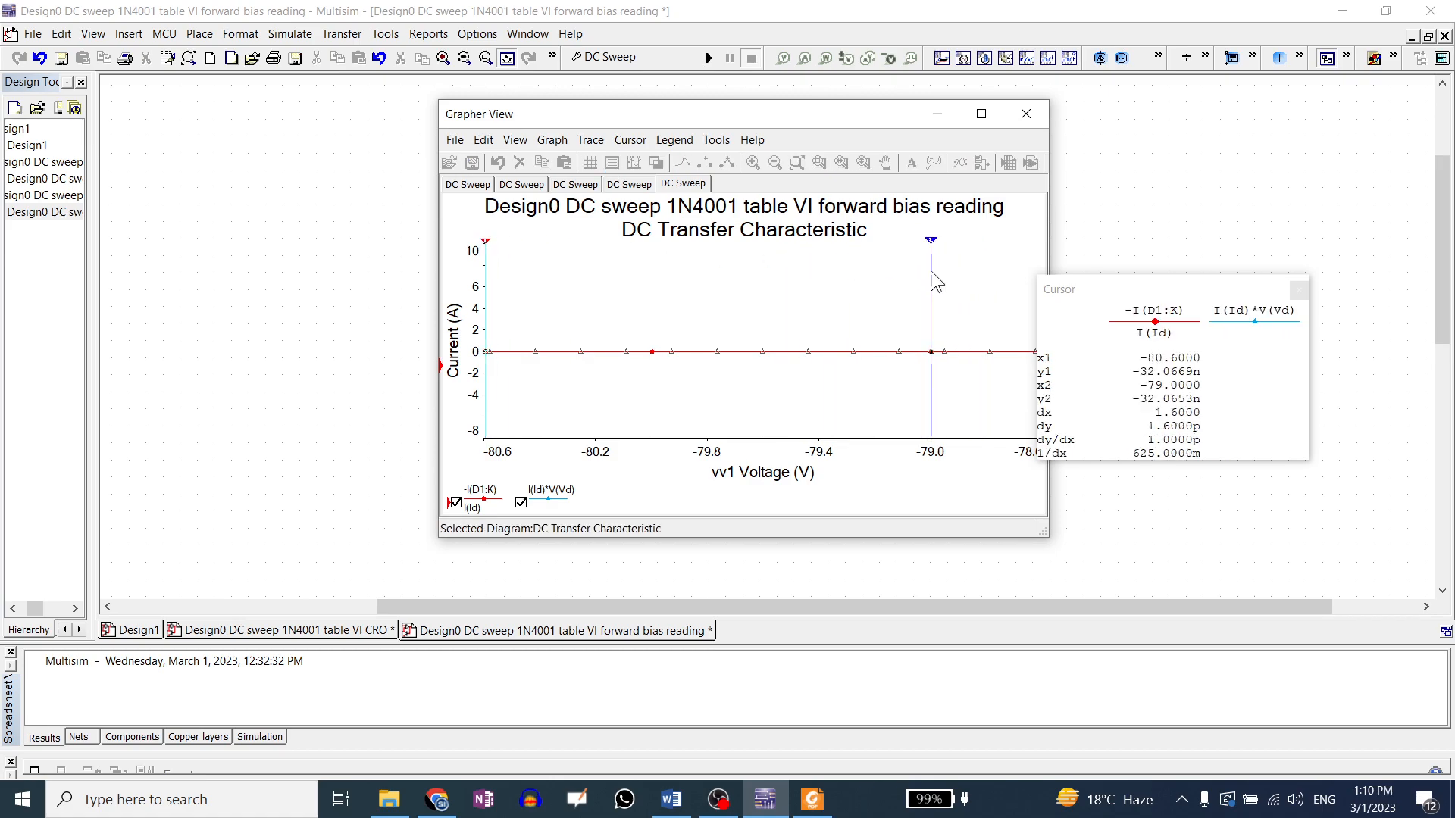
pyautogui.moveTo(486, 243); pyautogui.dragTo(652, 254)
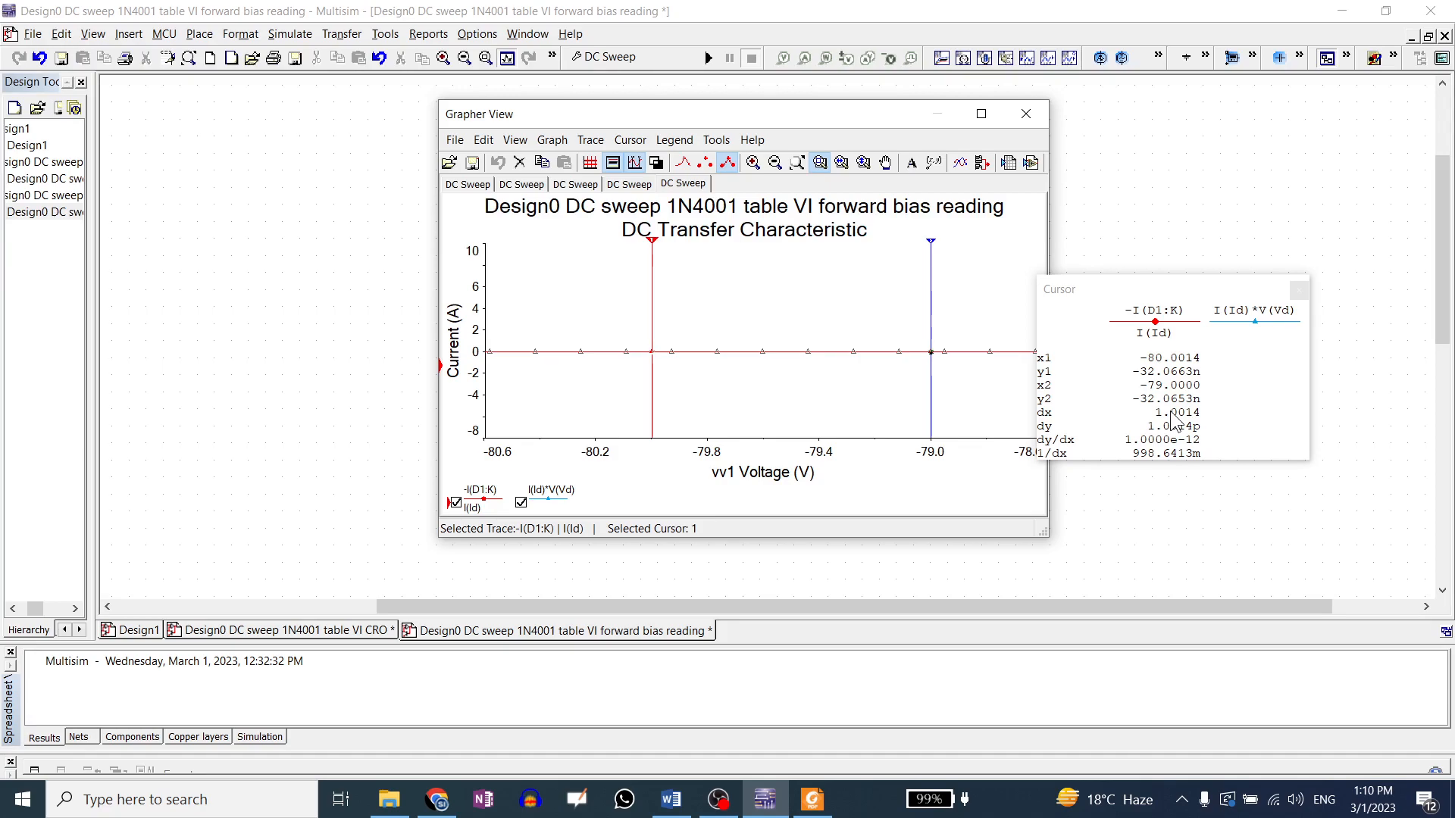
# - Turn off the select marks on the Id trace and restore the full graph view
pyautogui.rightClick(753, 351)
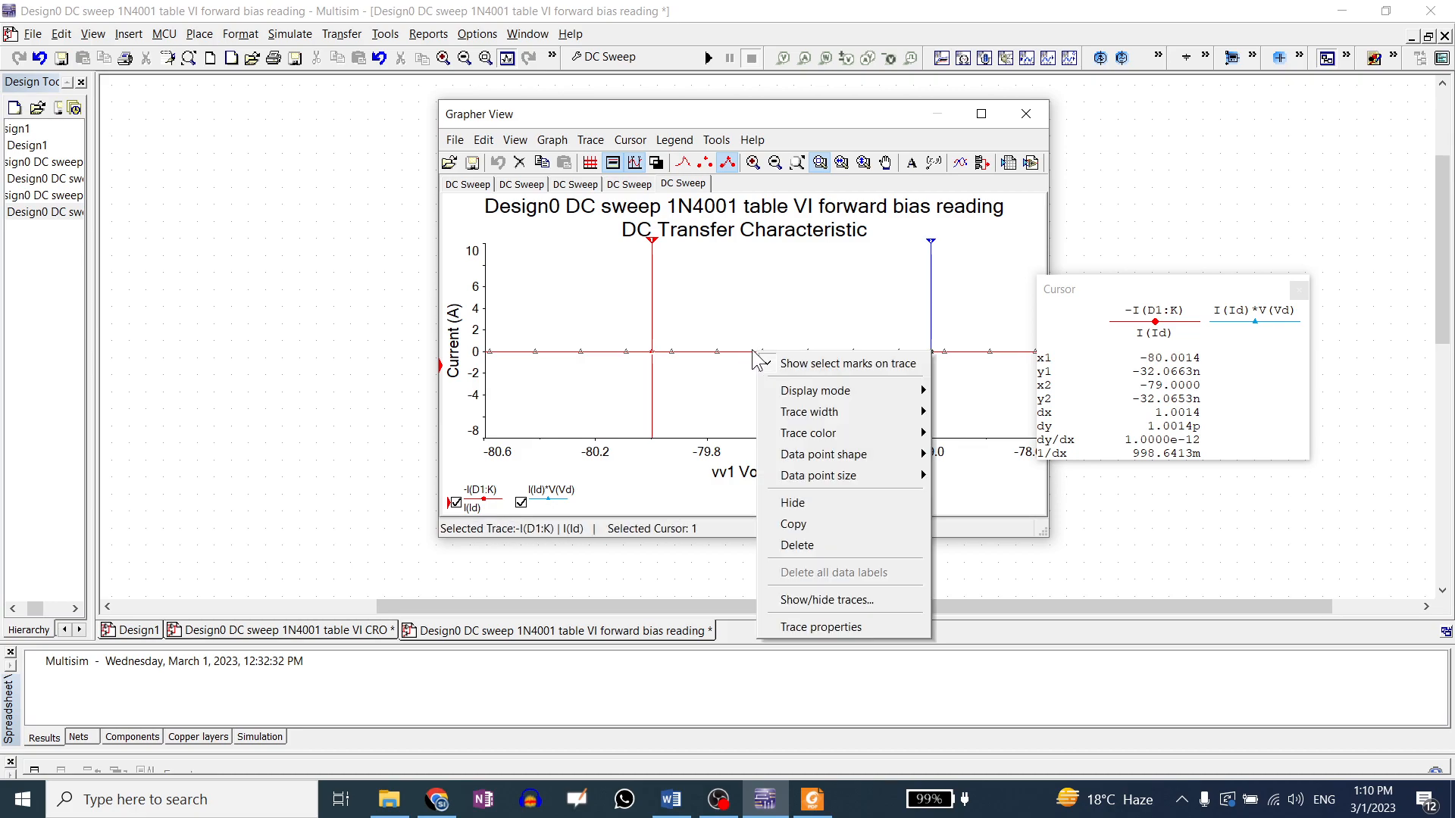
pyautogui.click(793, 362)
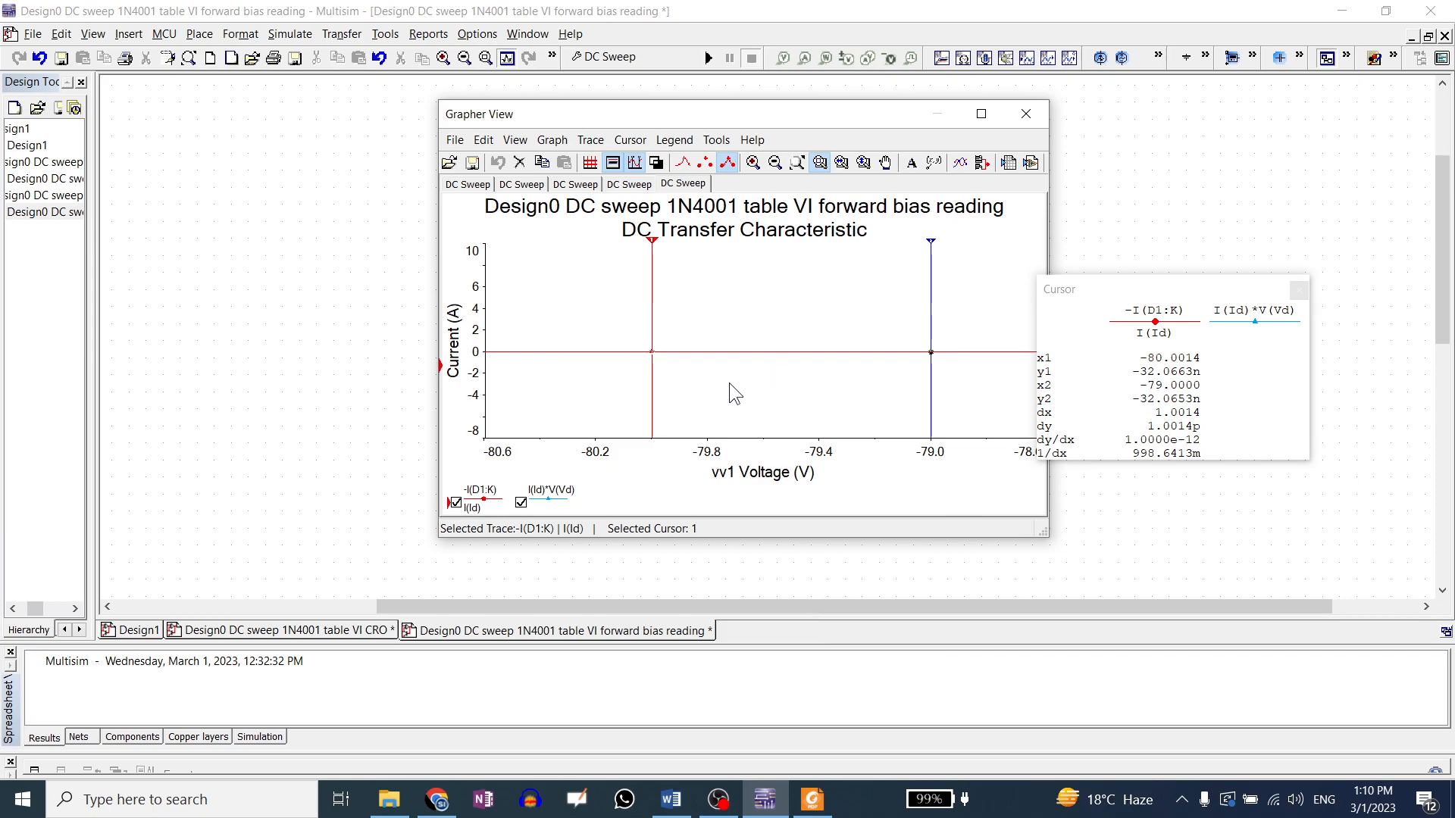
pyautogui.rightClick(734, 354)
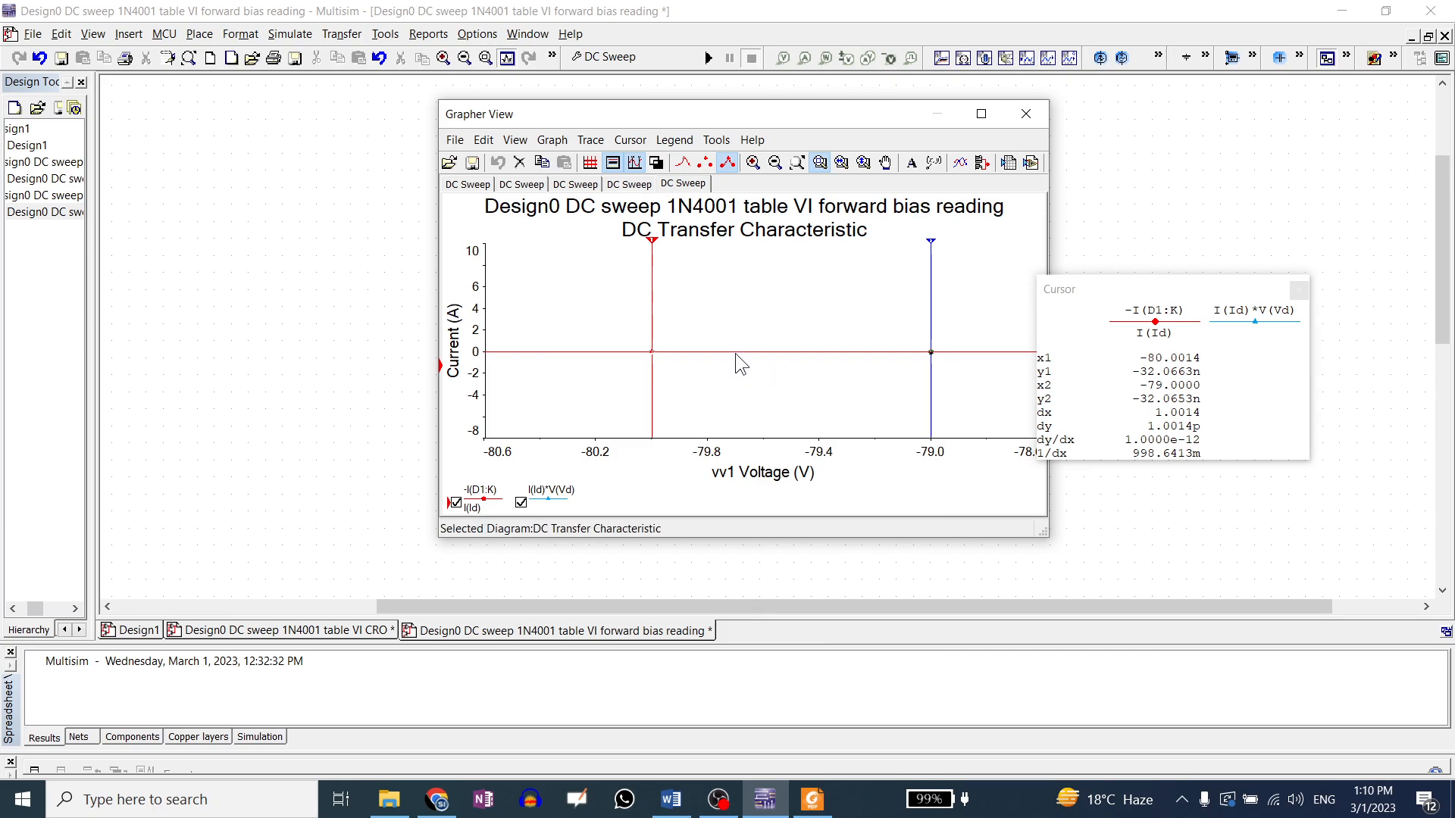
pyautogui.click(751, 370)
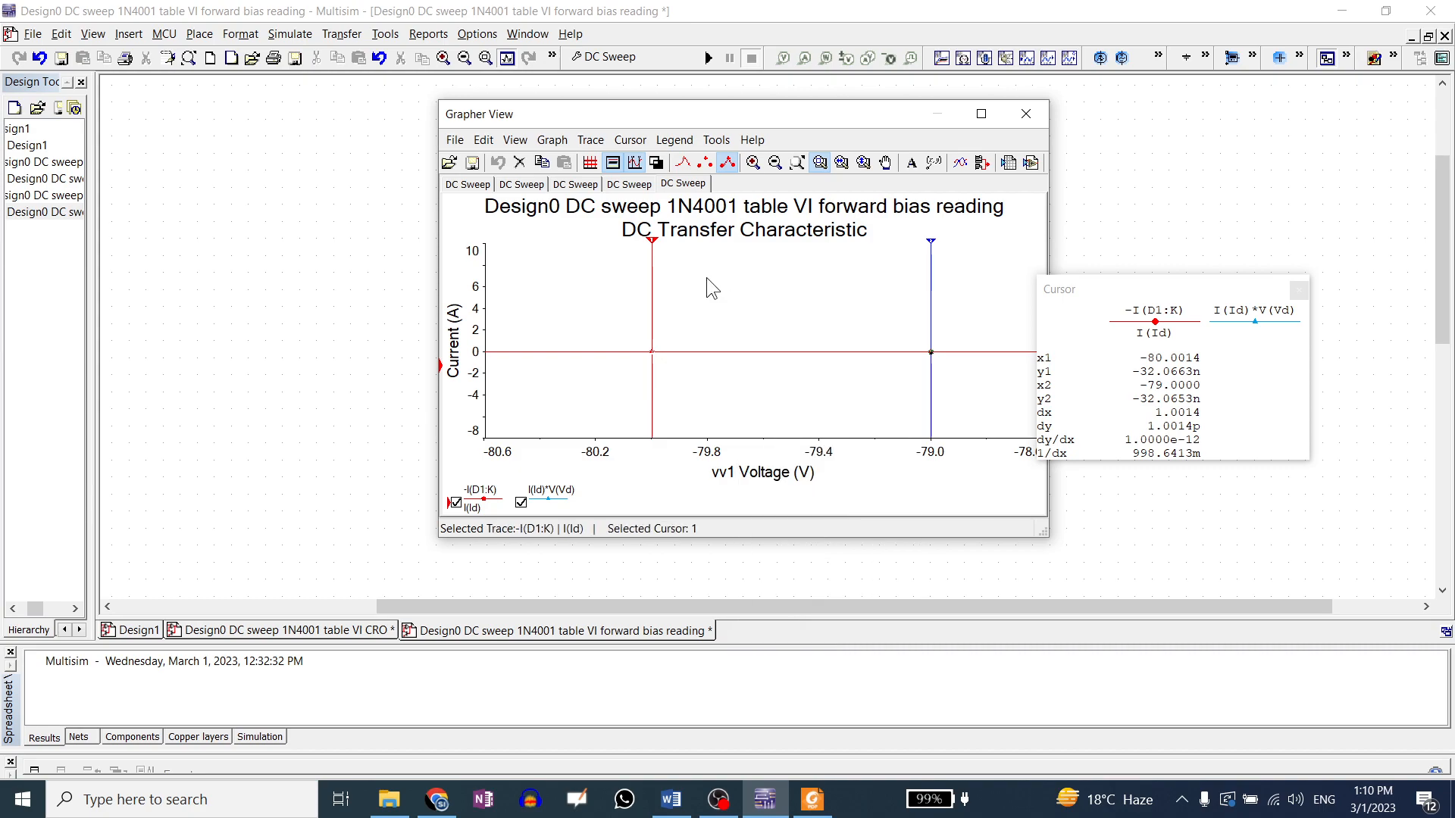
pyautogui.click(797, 163)
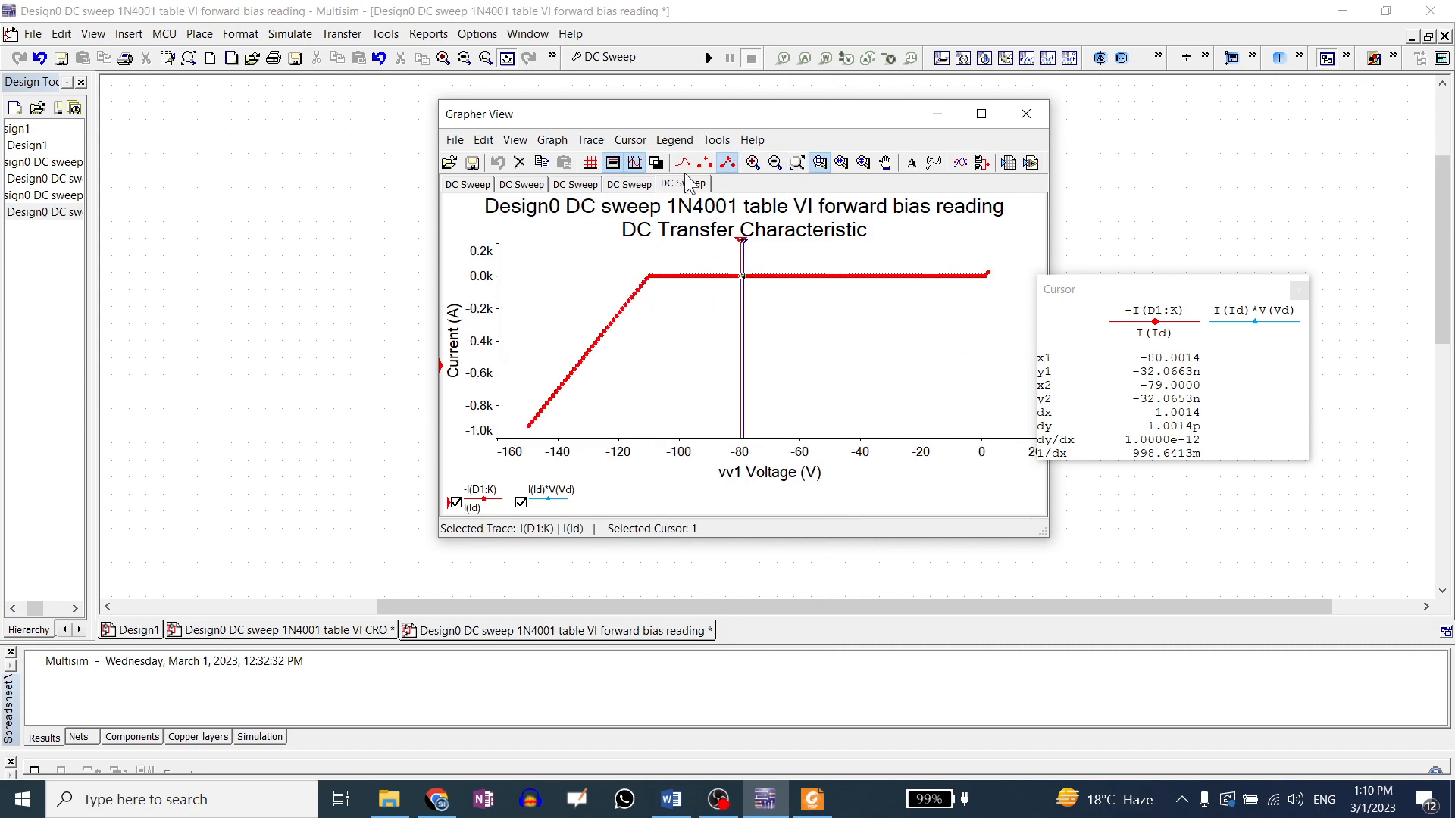
# - Inspect the spacing of the Id data points along the flat region between about -98 V and -73 V
pyautogui.rightClick(707, 274)
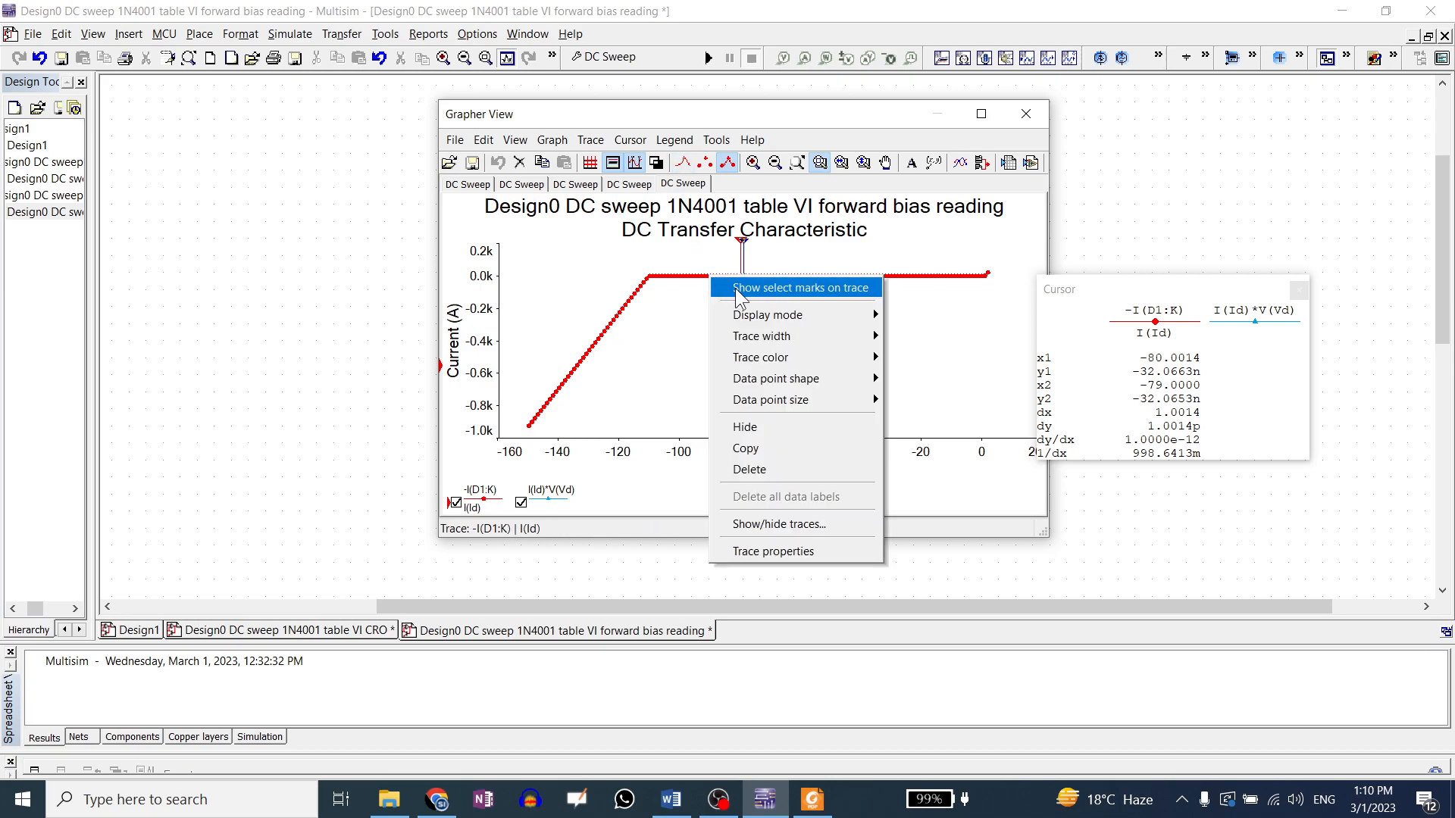
pyautogui.click(678, 249)
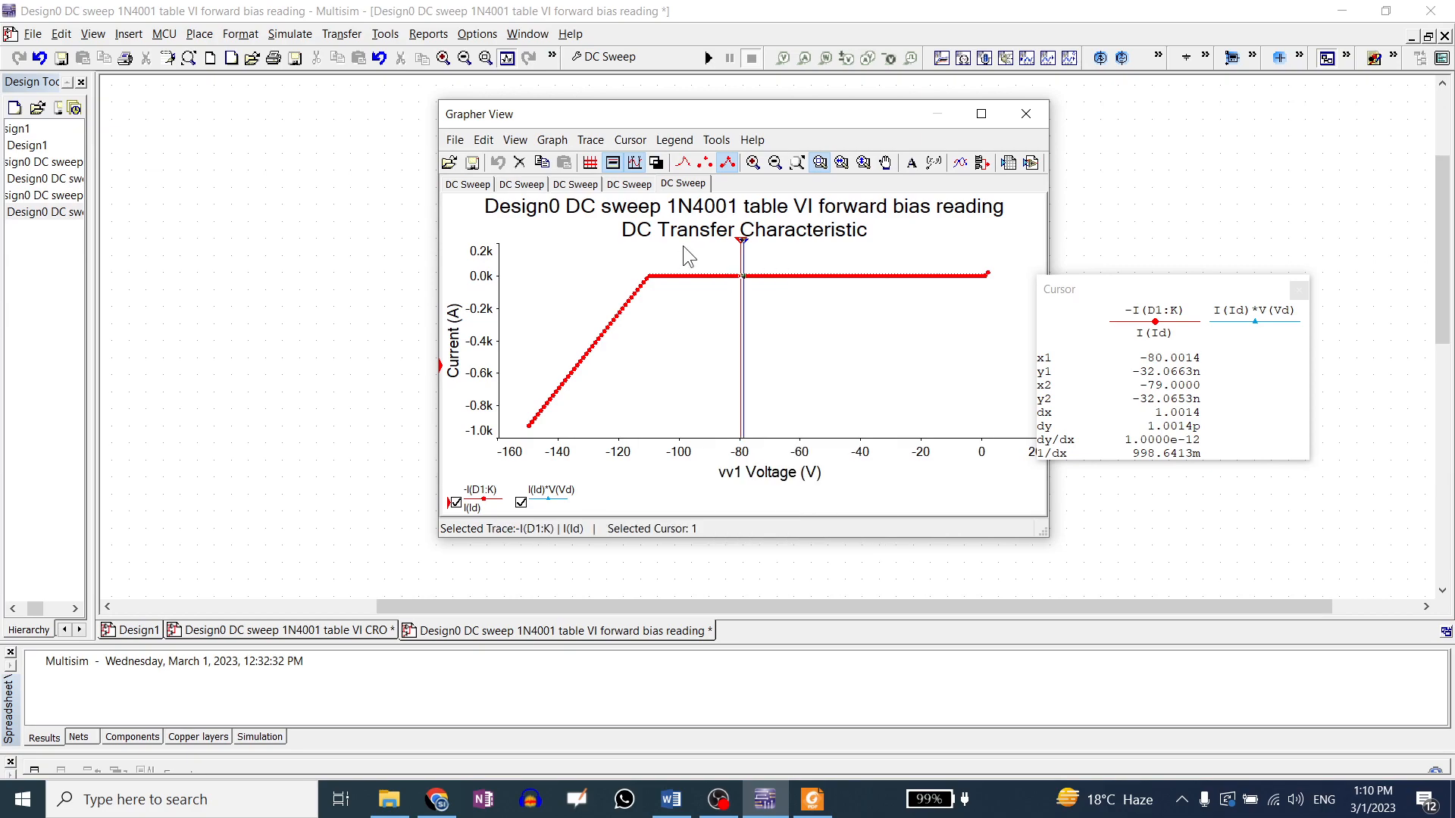
pyautogui.moveTo(695, 257); pyautogui.dragTo(761, 288)
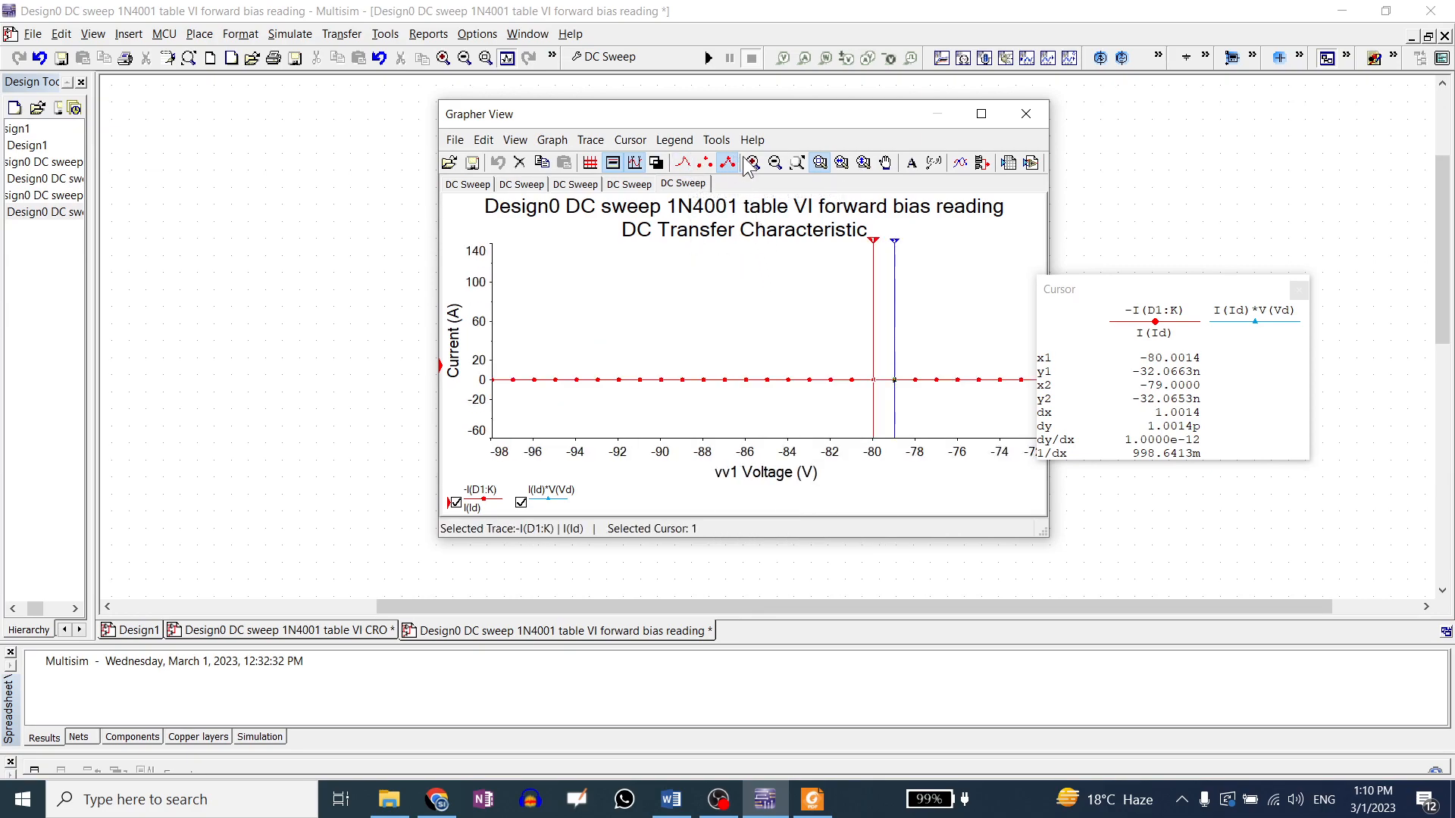
pyautogui.click(796, 162)
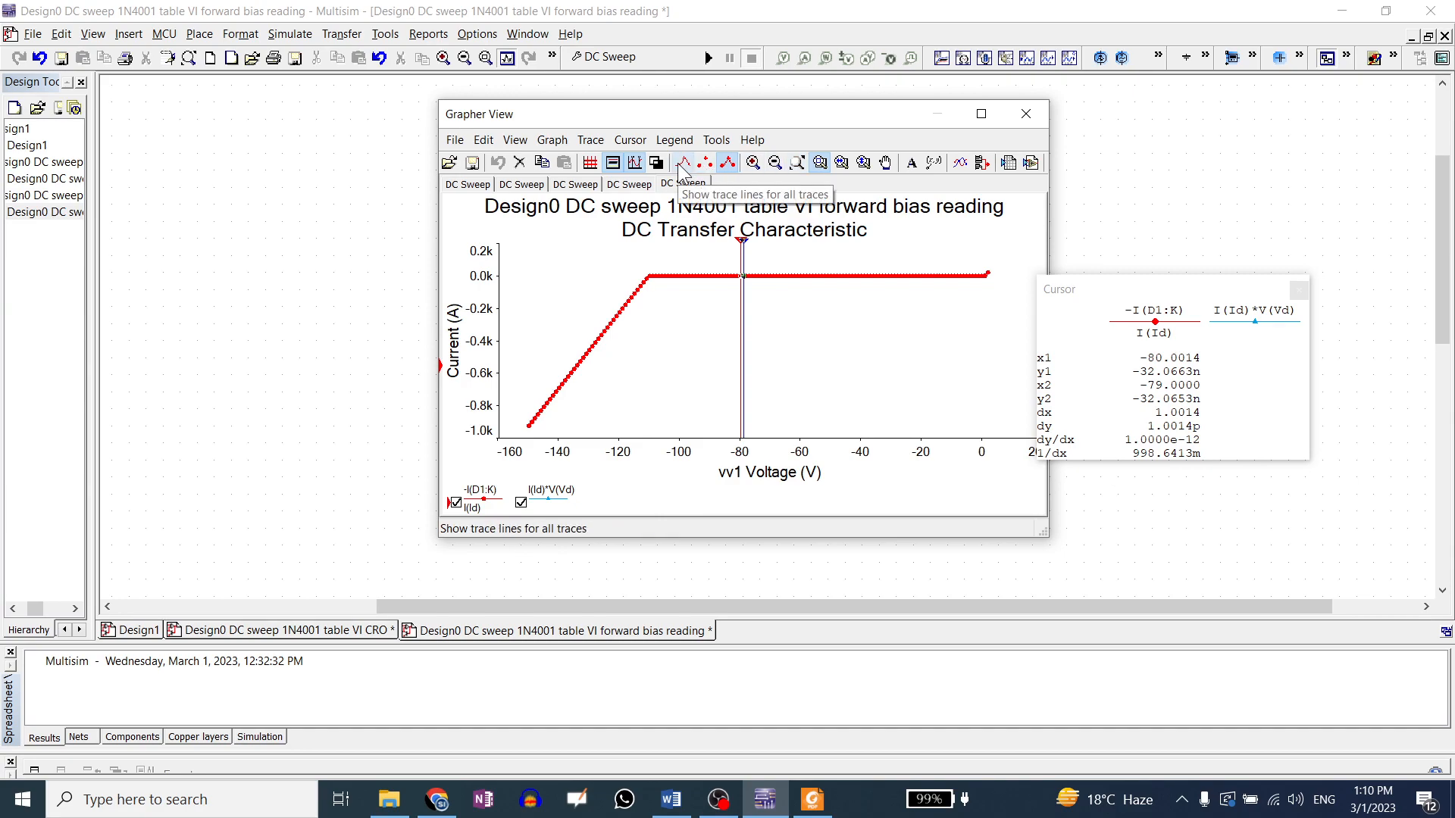
# - Compare the Id trace displayed as a line only, as data points only, and as a line with data points
pyautogui.click(683, 163)
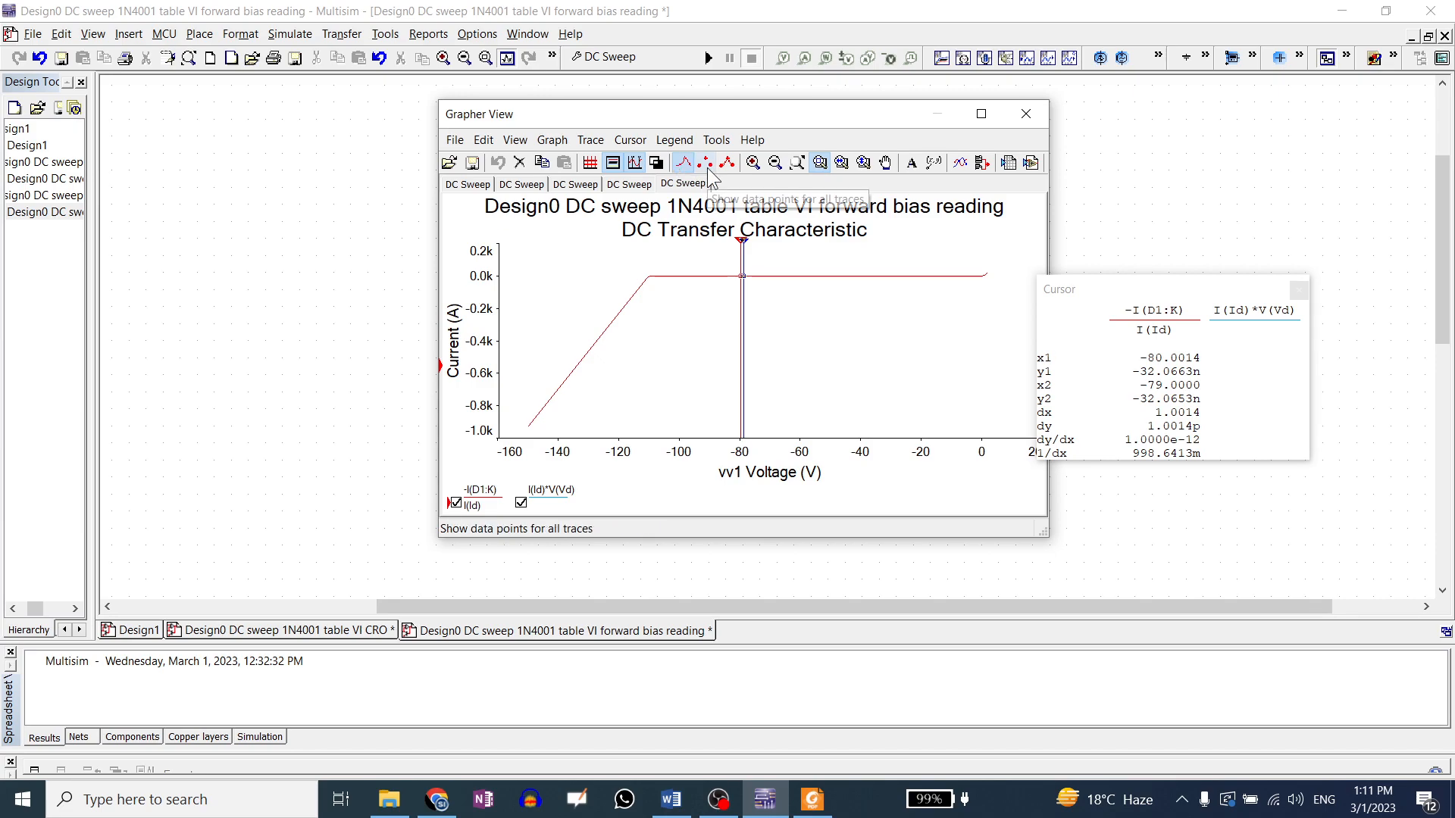
pyautogui.click(707, 167)
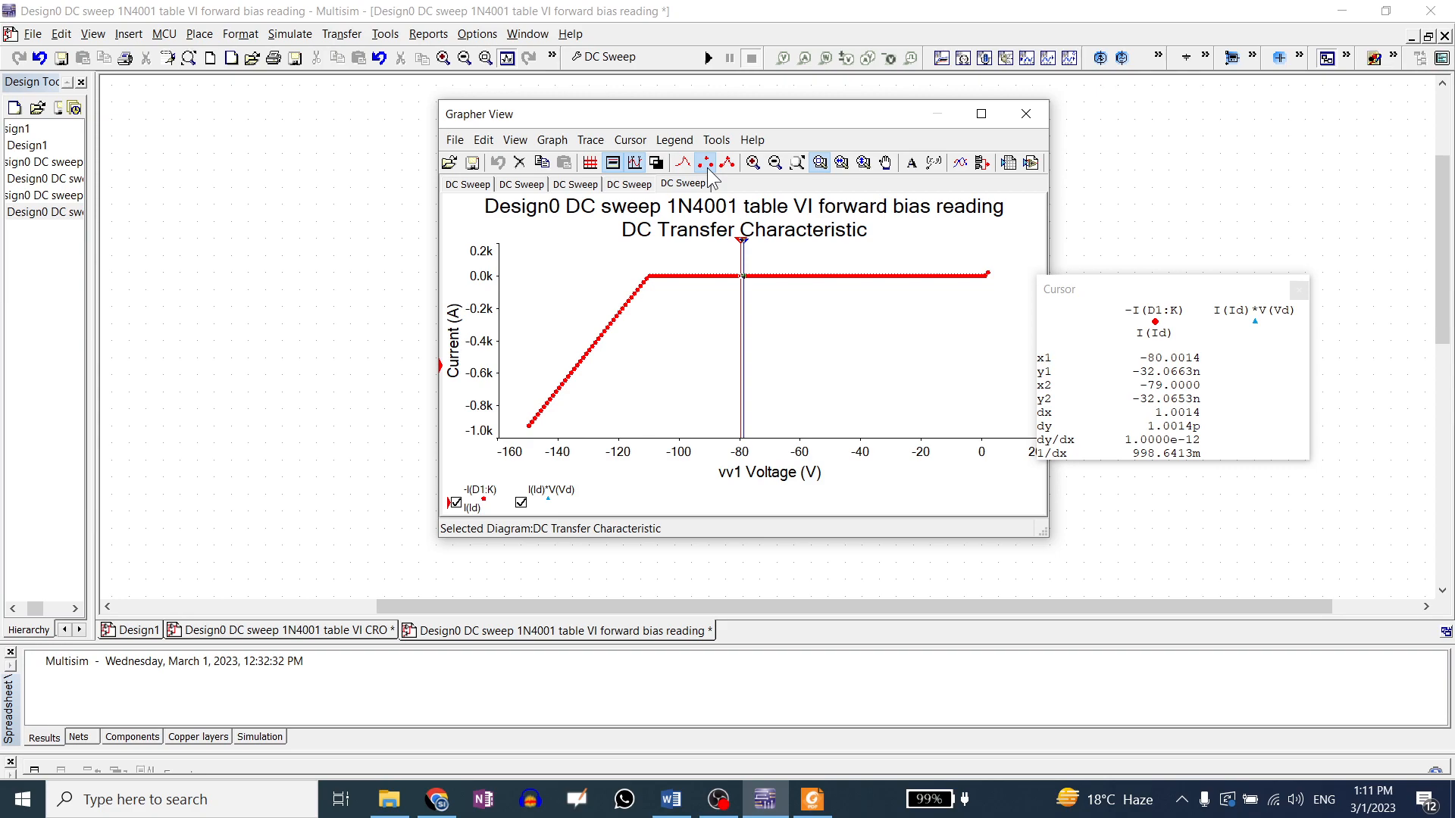
pyautogui.click(727, 165)
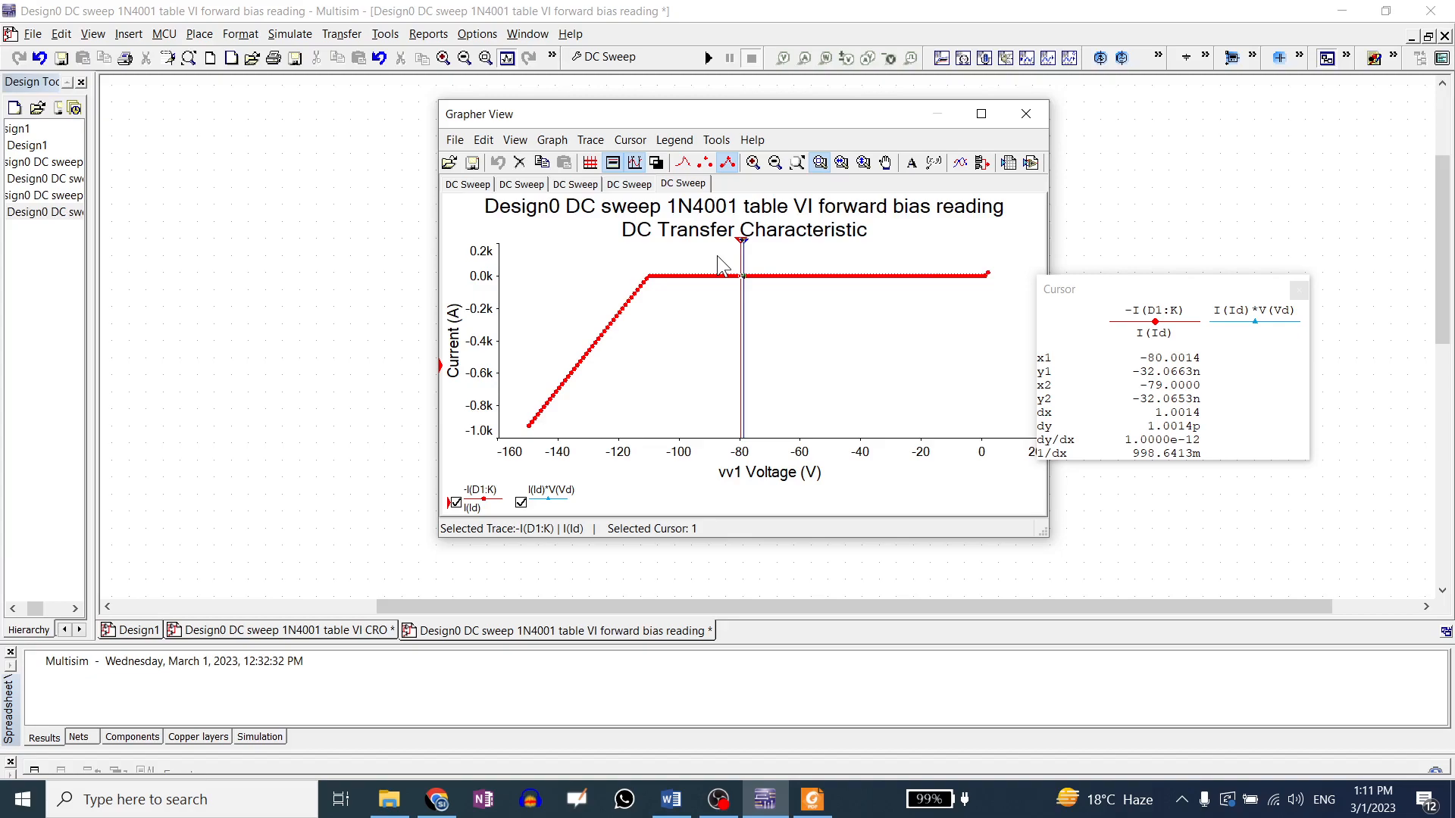
# - Show the graph grid and measure Id with the two cursors at neighbouring data points near -76 V and -75 V
pyautogui.moveTo(721, 260); pyautogui.dragTo(804, 296)
pyautogui.click(590, 162)
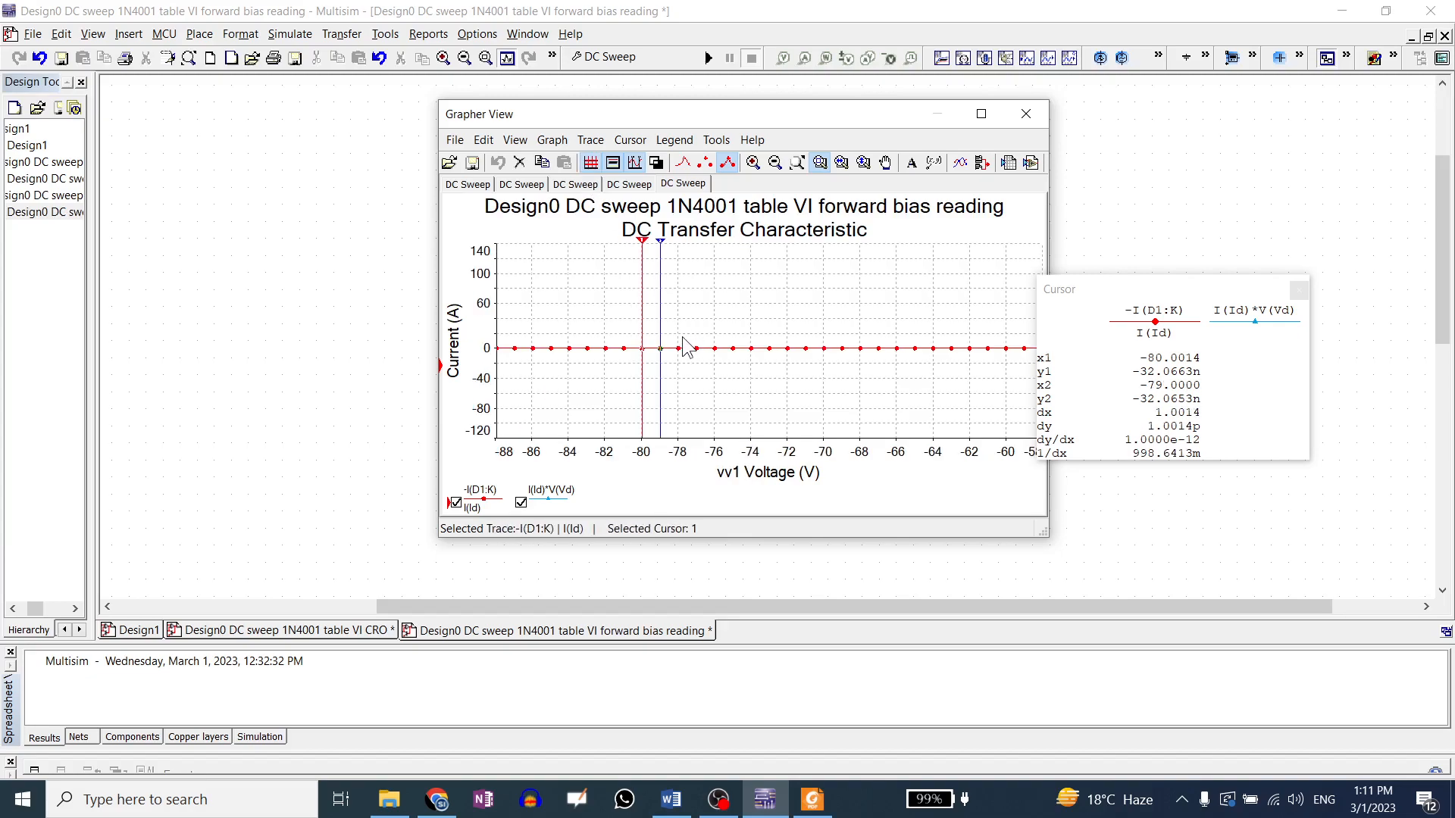
pyautogui.moveTo(681, 335); pyautogui.dragTo(805, 360)
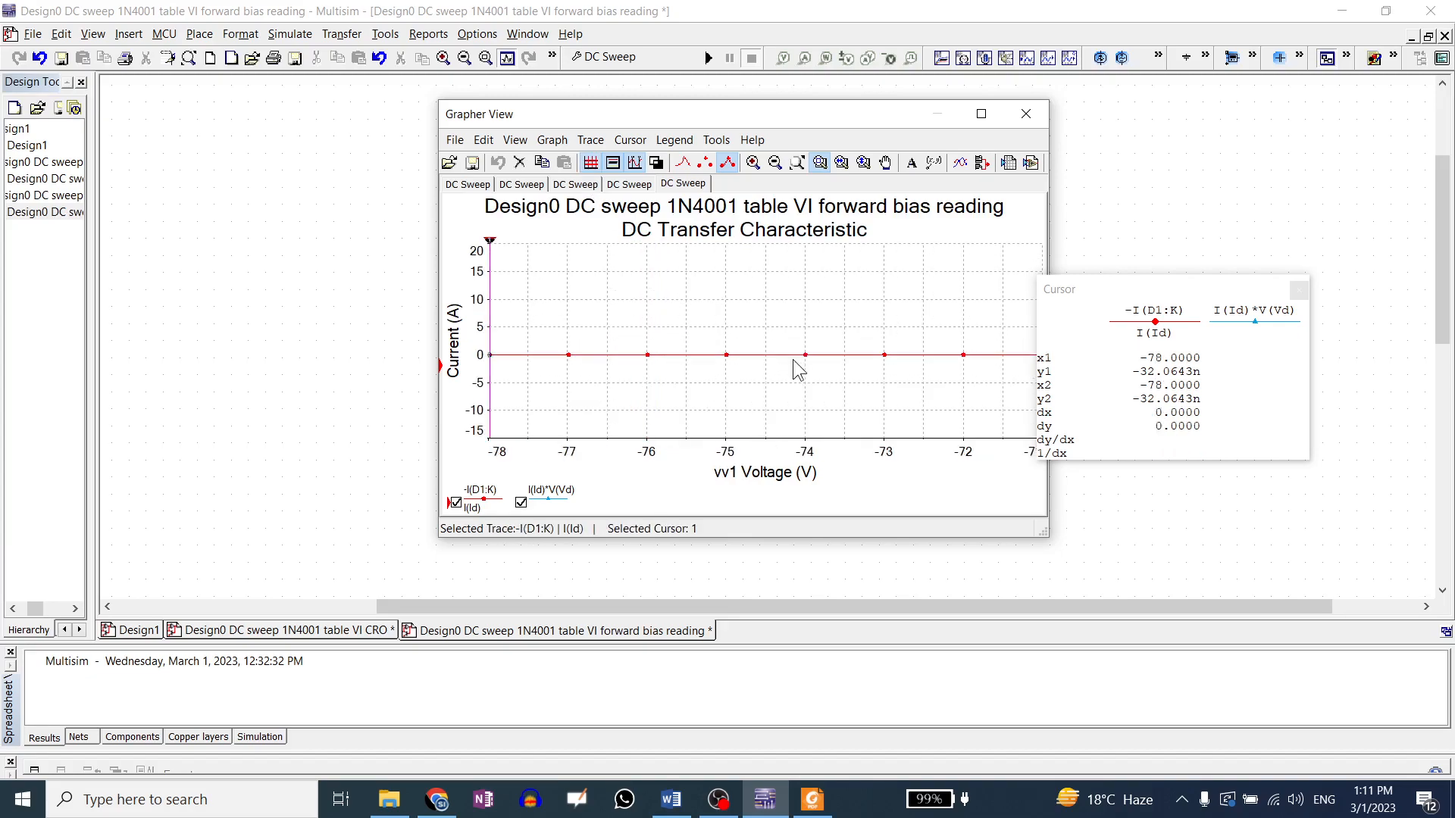
pyautogui.moveTo(649, 357); pyautogui.dragTo(761, 382)
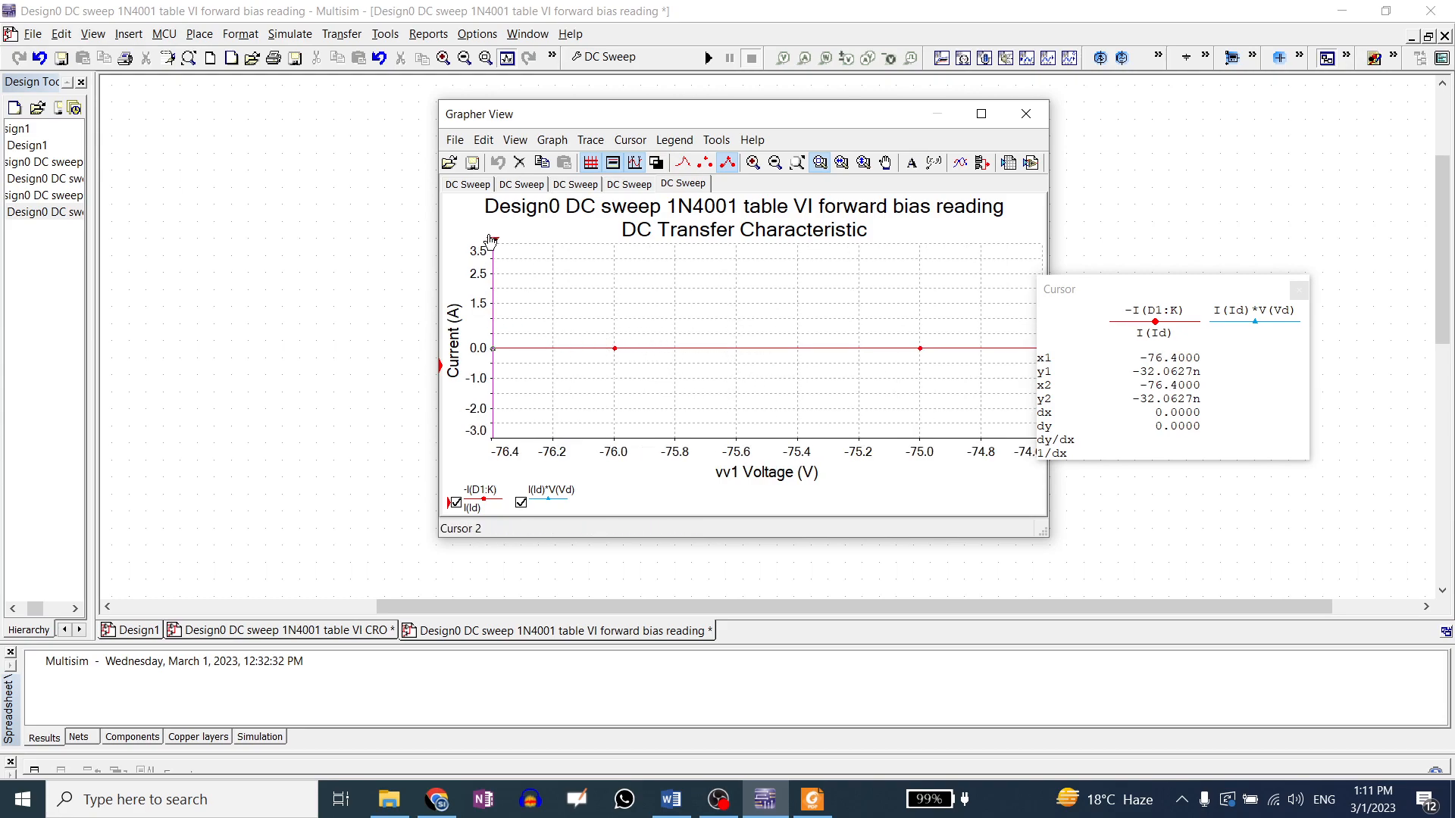
pyautogui.moveTo(493, 262); pyautogui.dragTo(922, 286)
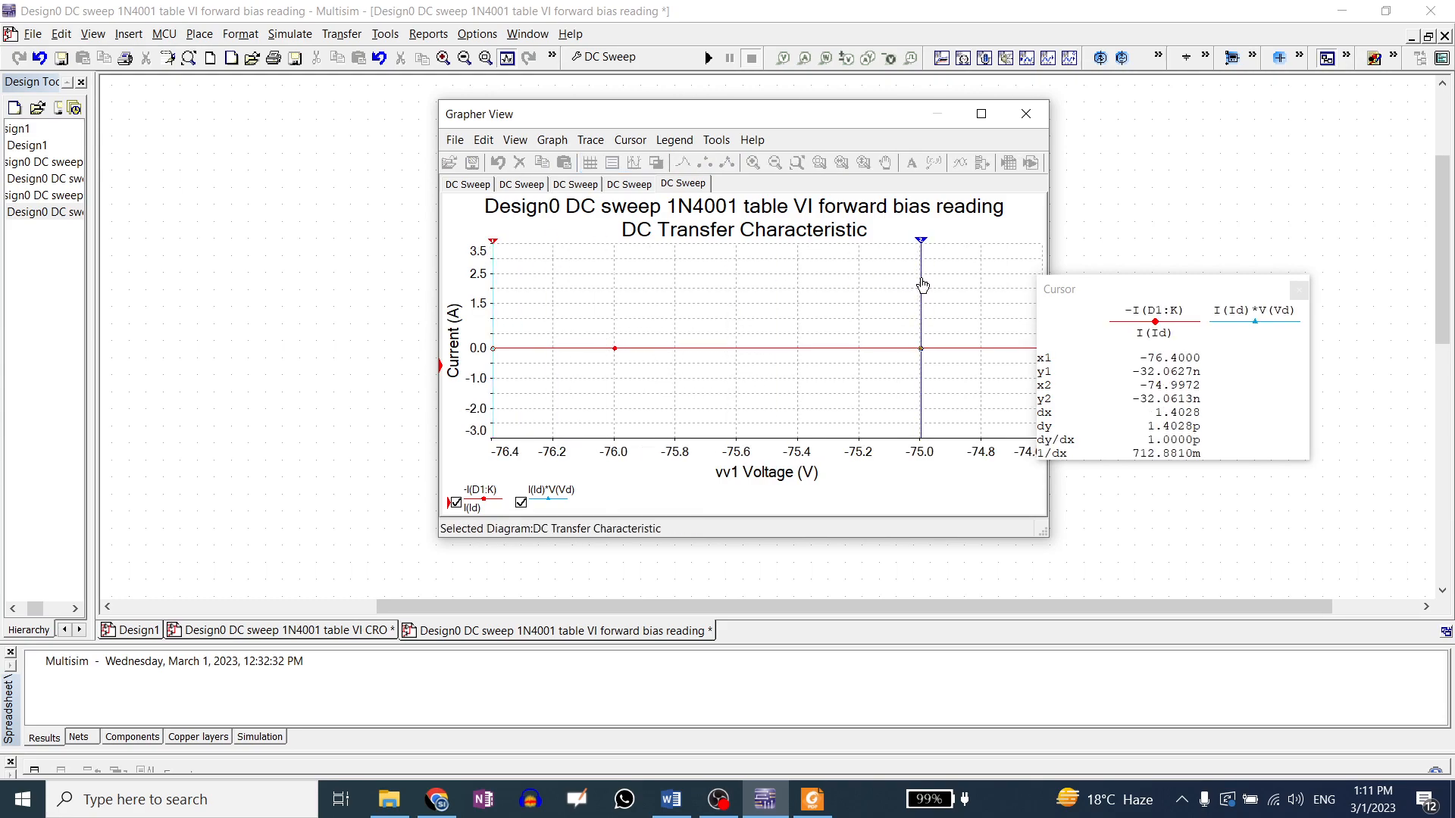
pyautogui.moveTo(492, 252); pyautogui.dragTo(614, 269)
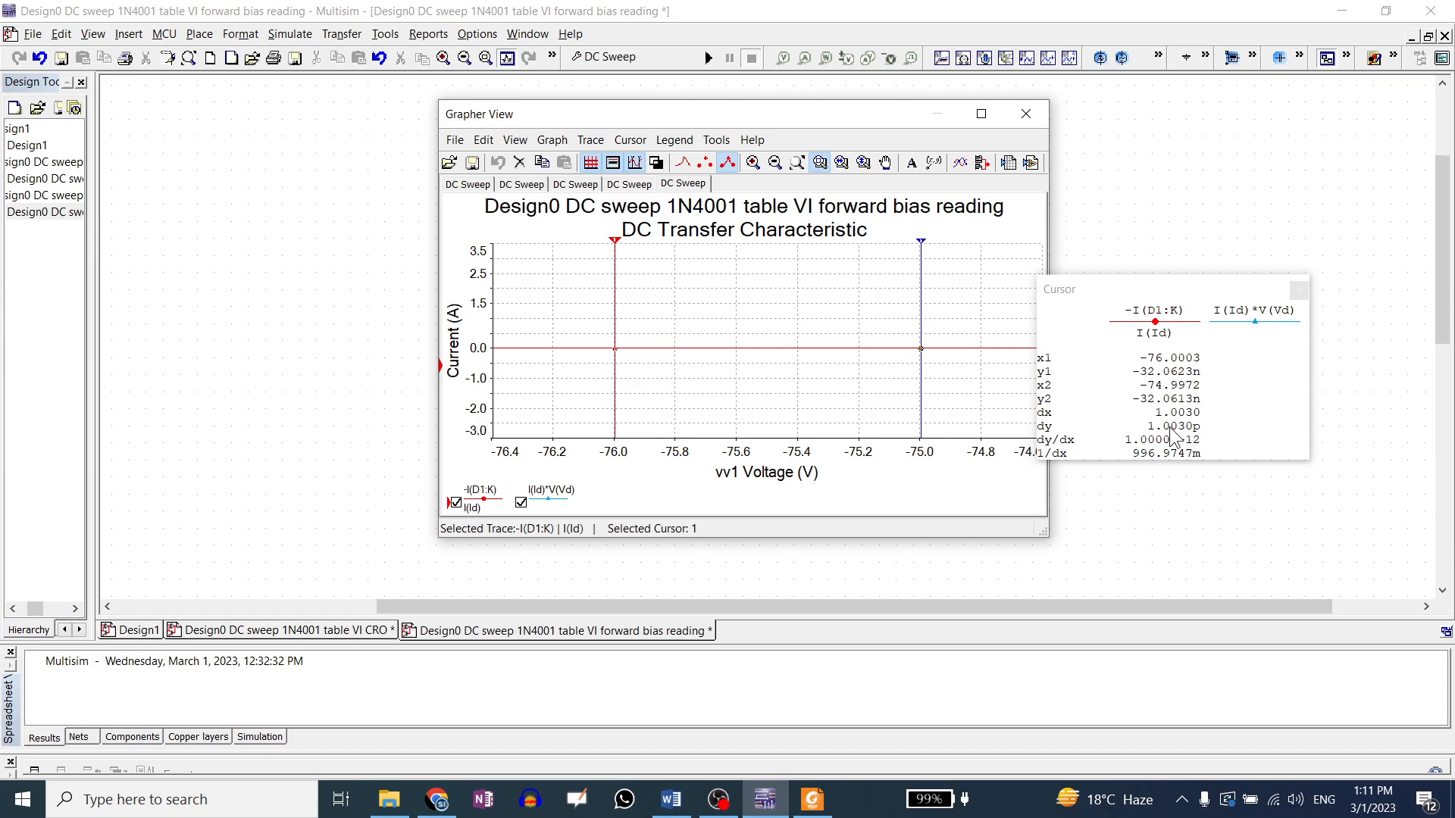
# - Restore the full graph view and place the Grapher window beside the circuit with its cursors shown
pyautogui.click(1298, 290)
pyautogui.click(797, 162)
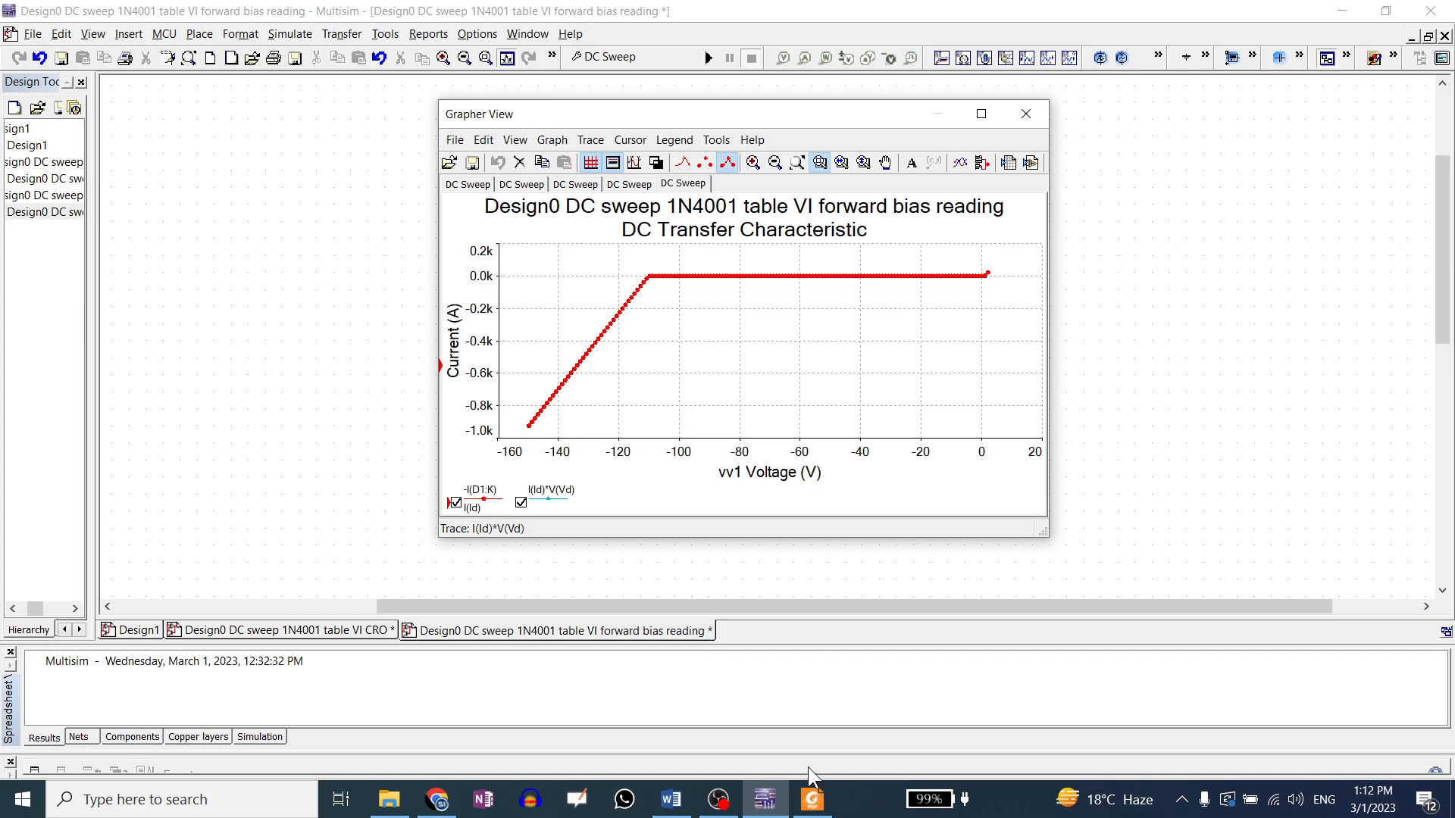
pyautogui.moveTo(775, 115); pyautogui.dragTo(1263, 226)
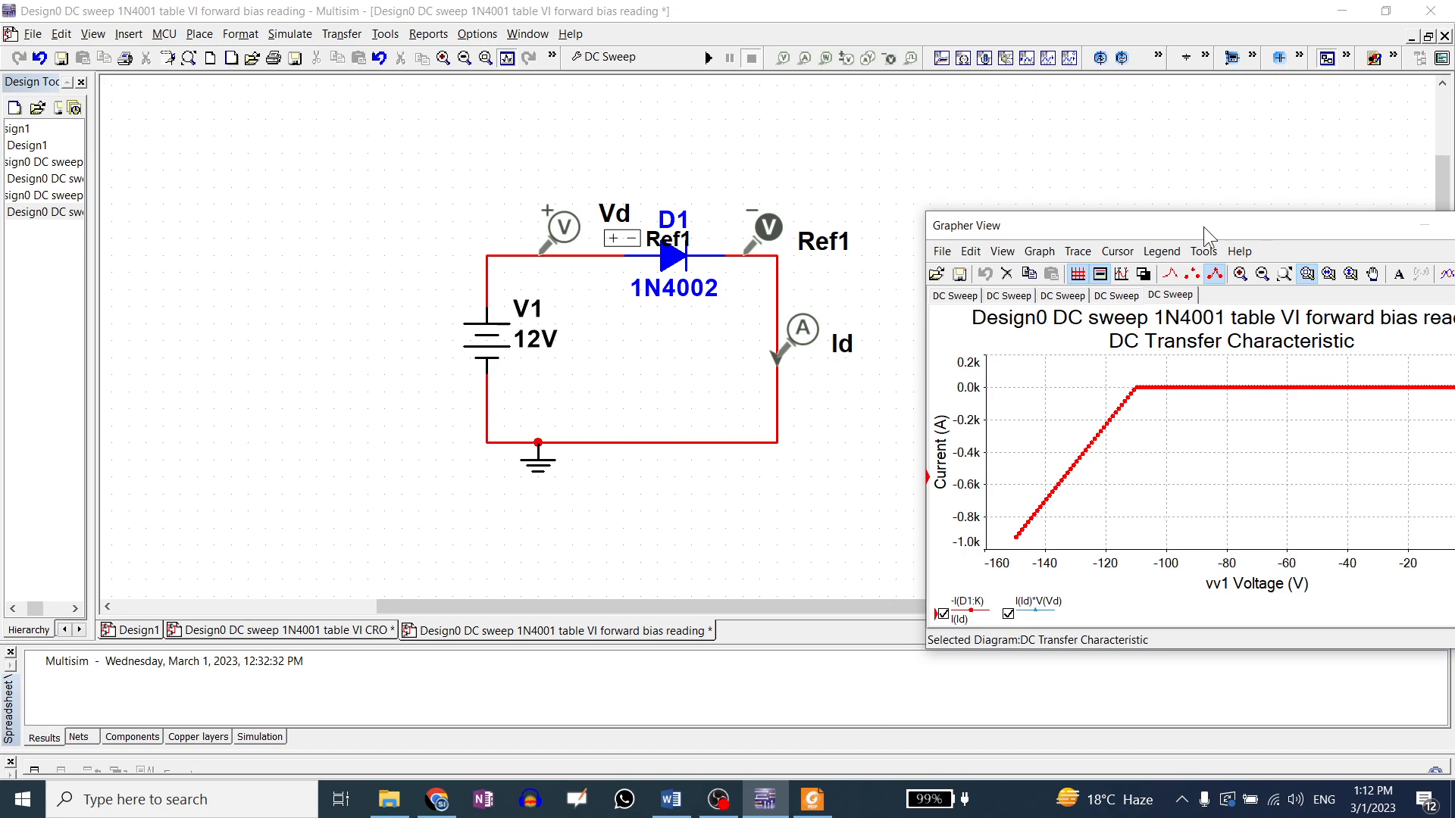
pyautogui.moveTo(1362, 229); pyautogui.dragTo(1291, 215)
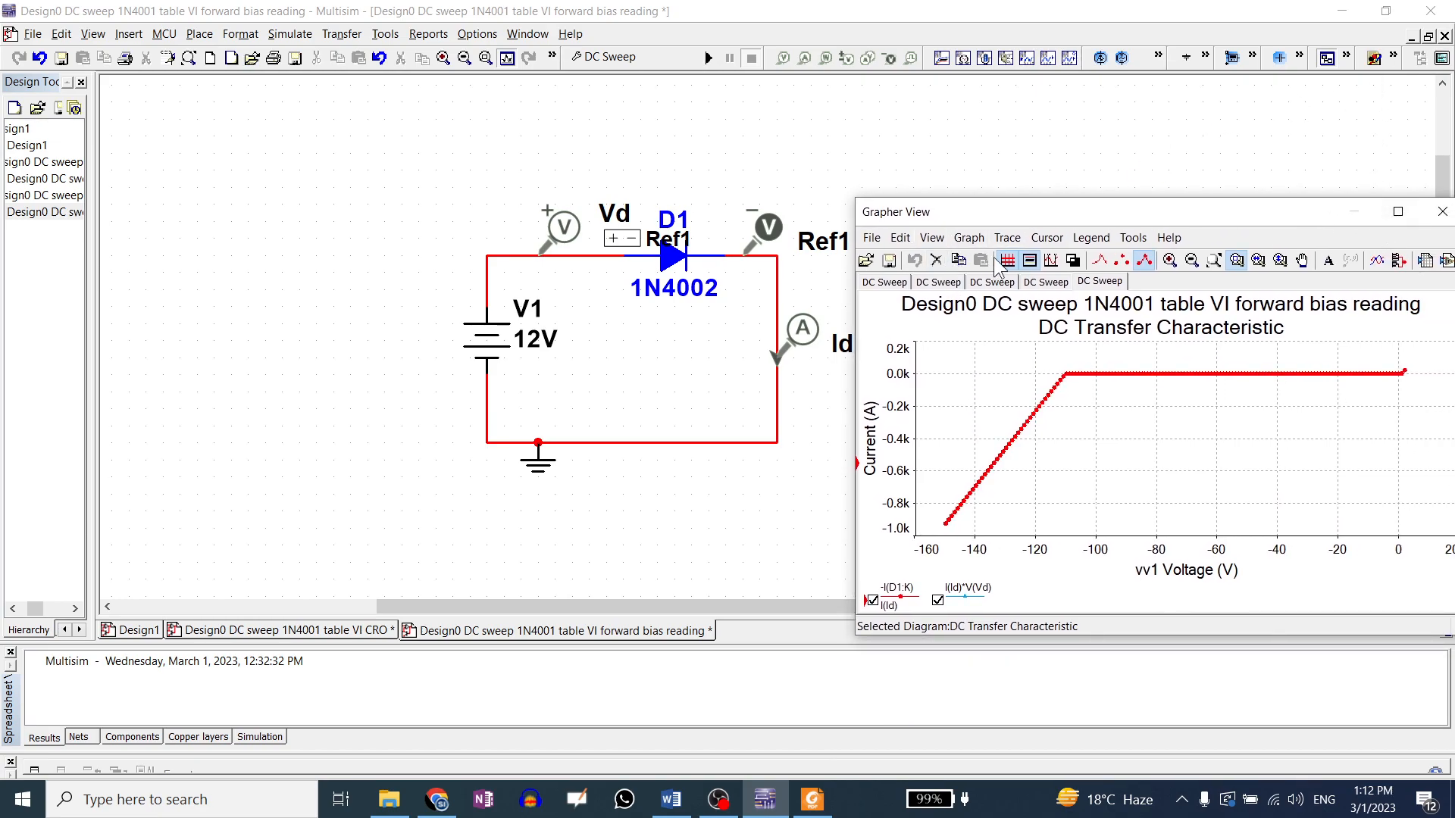
pyautogui.click(1051, 260)
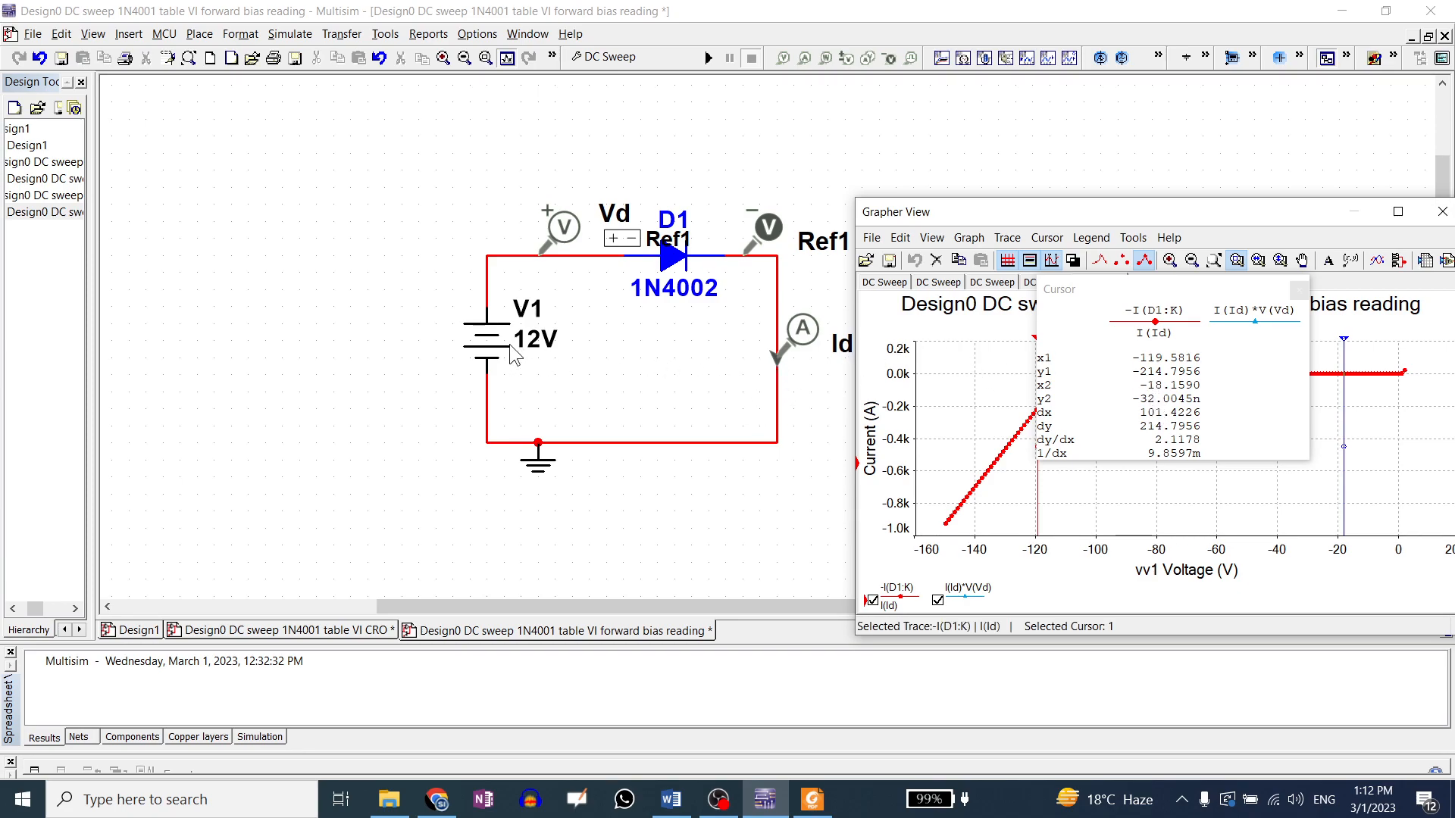
# - Reverse the Id probe direction, rerun the DC sweep and check Id with the second cursor at about -26 V
pyautogui.rightClick(779, 357)
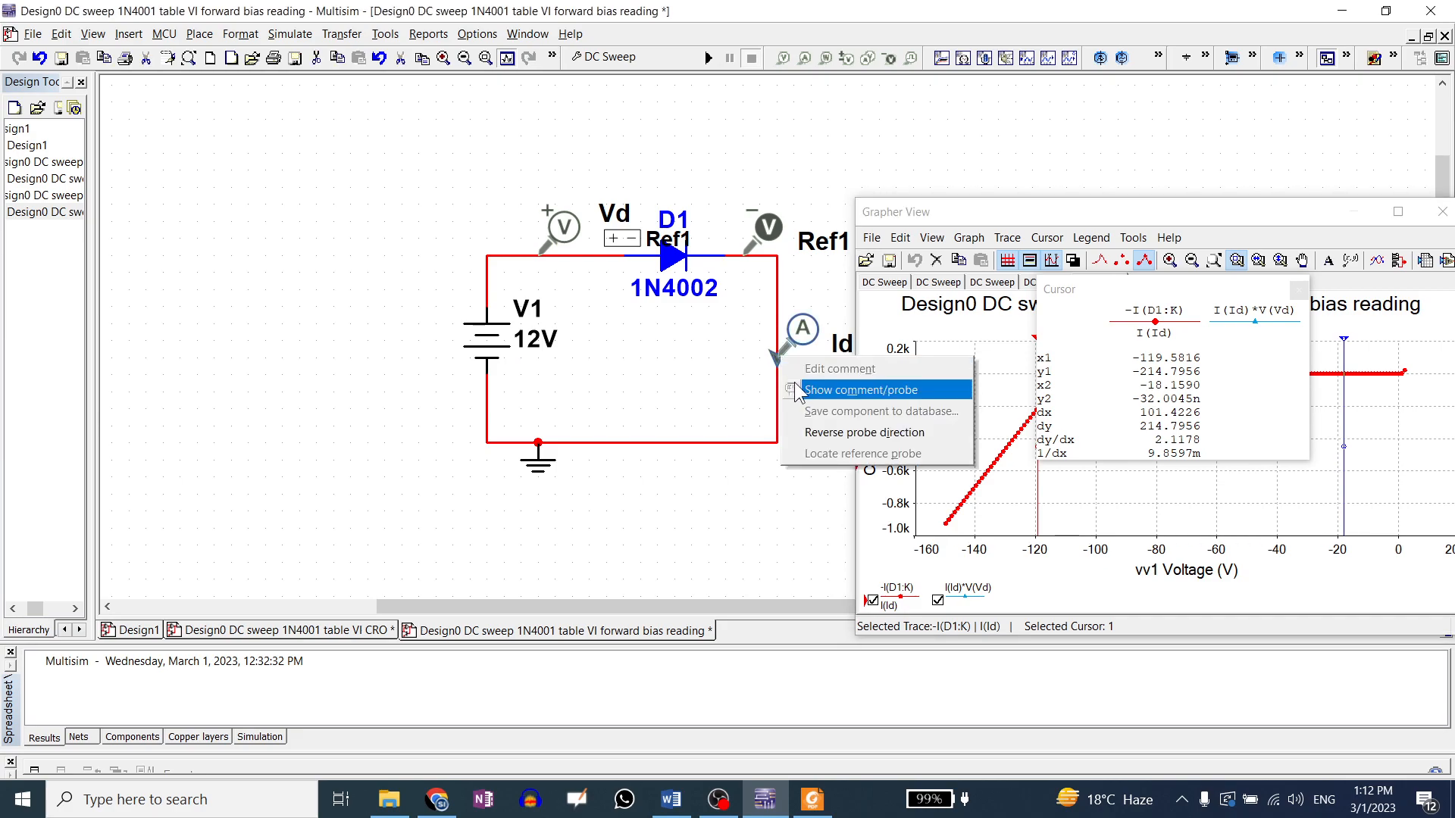
pyautogui.click(810, 431)
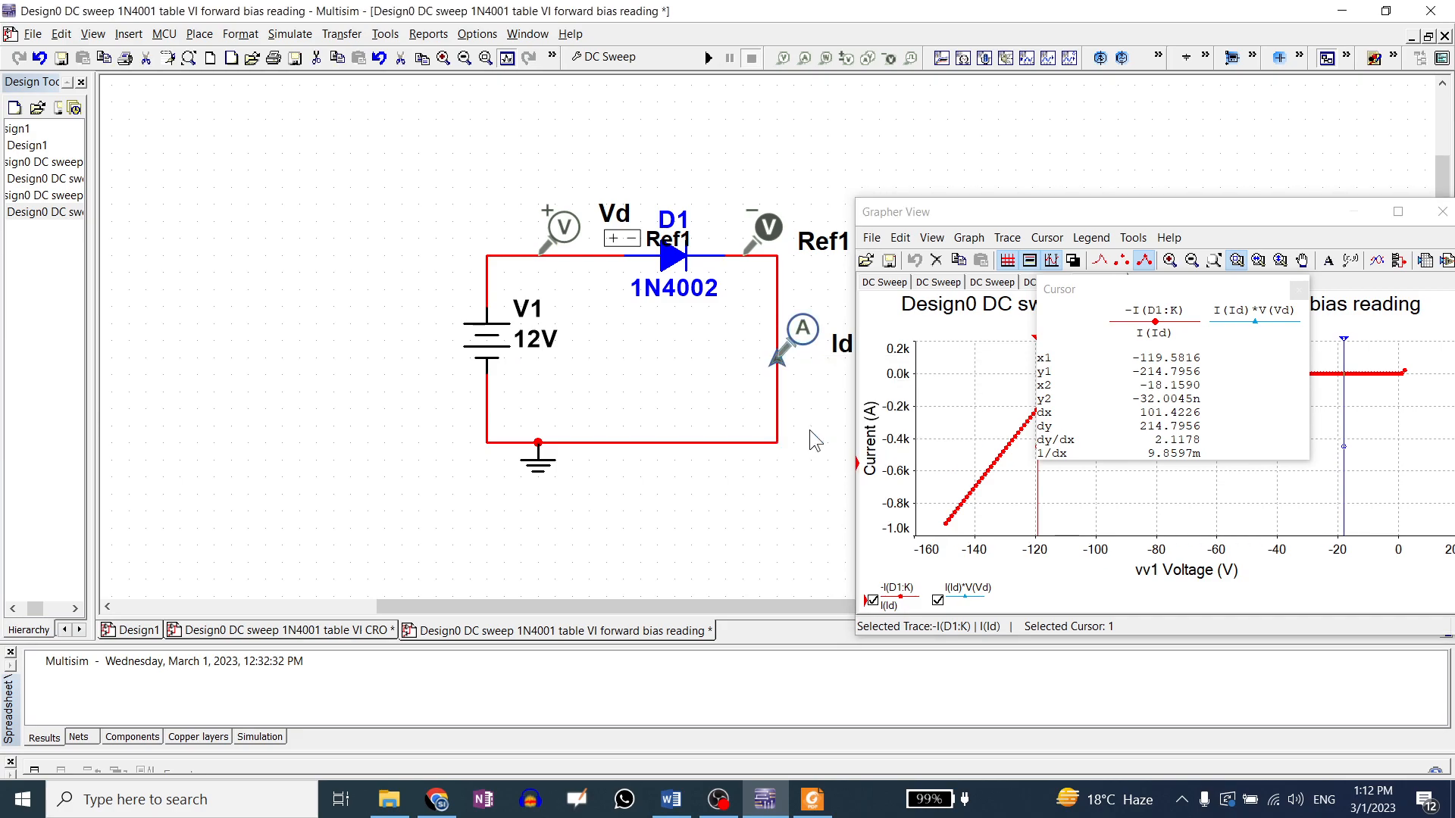
pyautogui.click(710, 59)
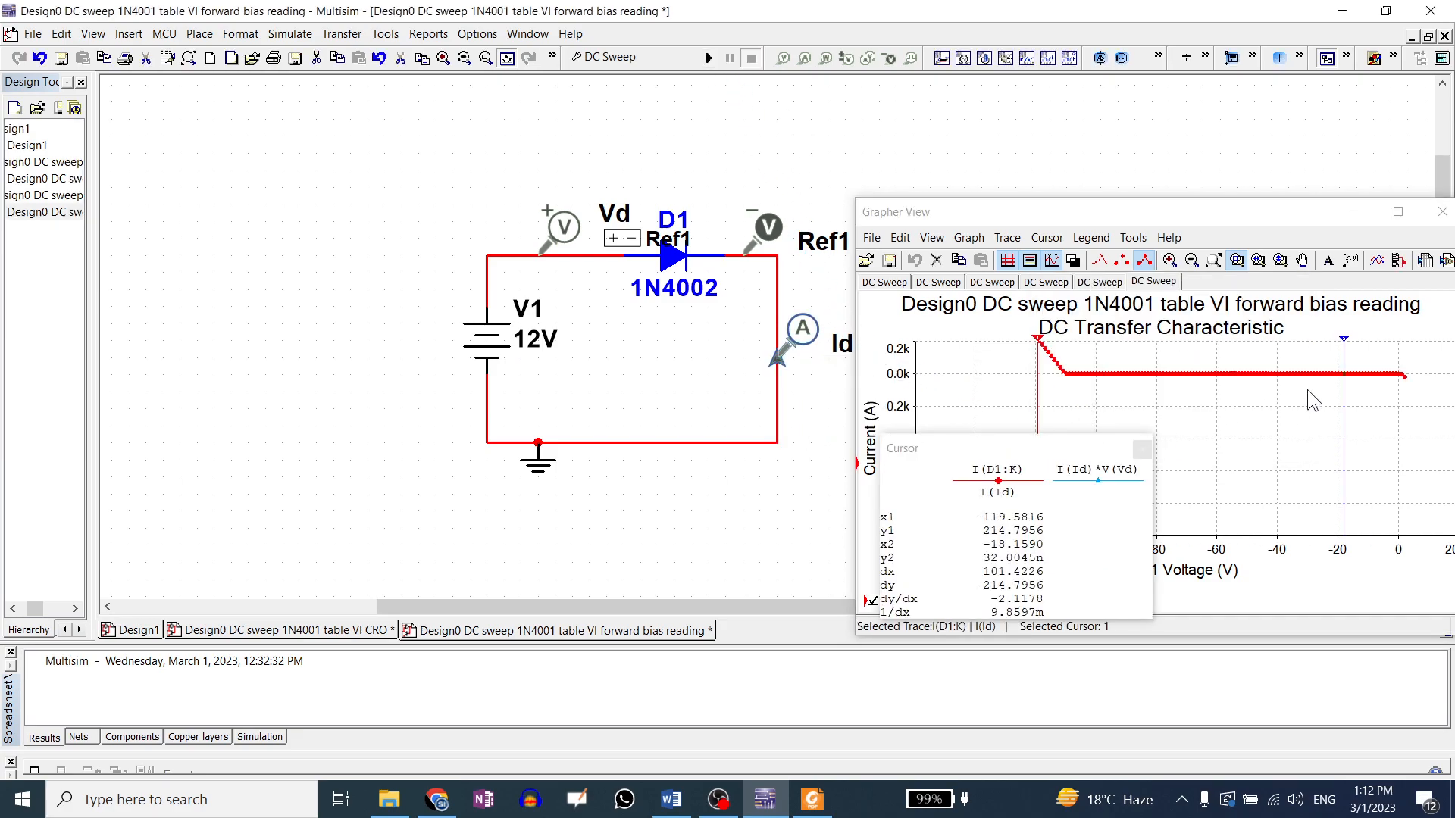
pyautogui.moveTo(1344, 342); pyautogui.dragTo(1320, 347)
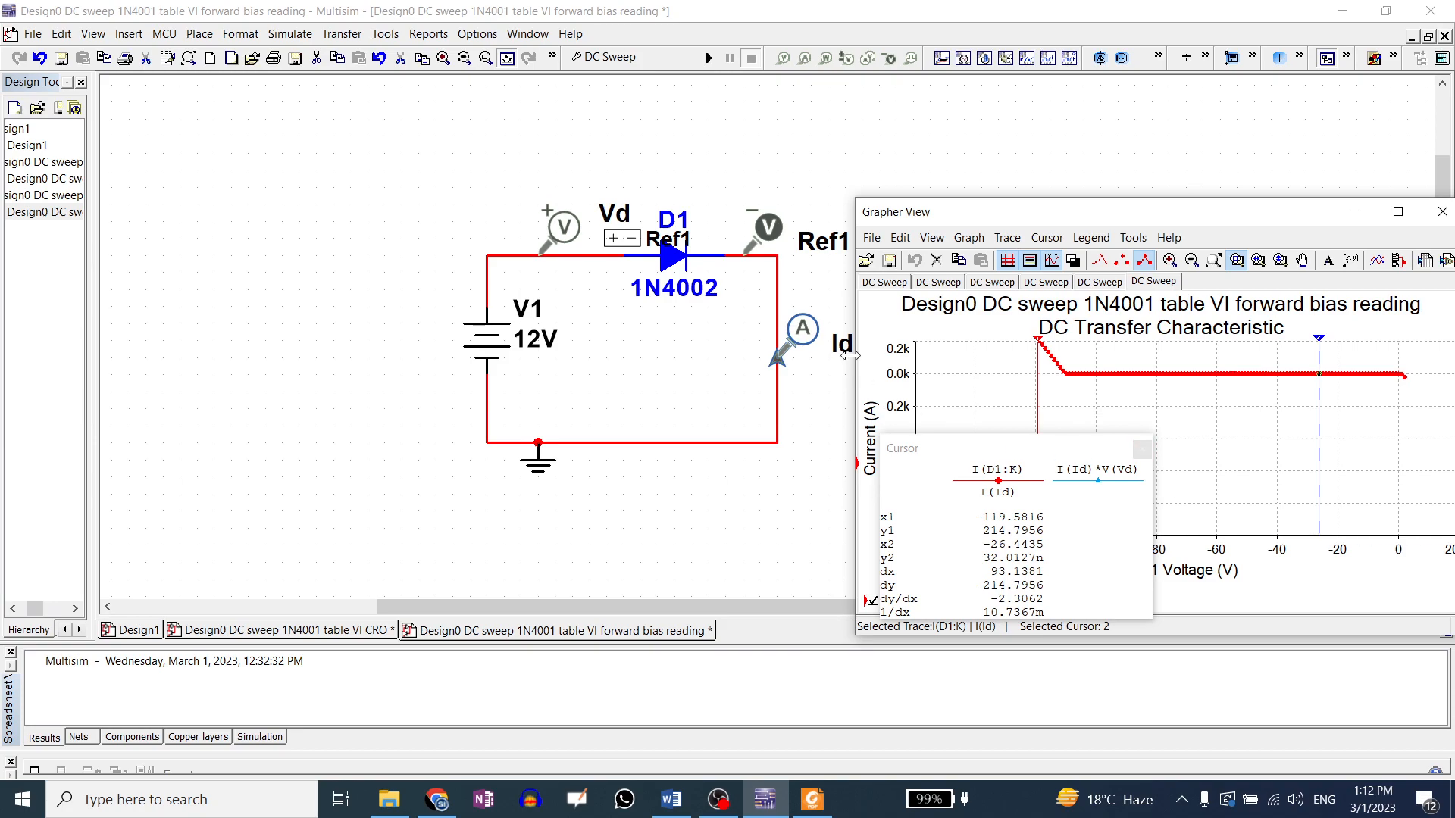
# - Reverse the Id probe back to its original direction, rerun the DC sweep and close the graph window
pyautogui.rightClick(776, 363)
pyautogui.press('Escape')
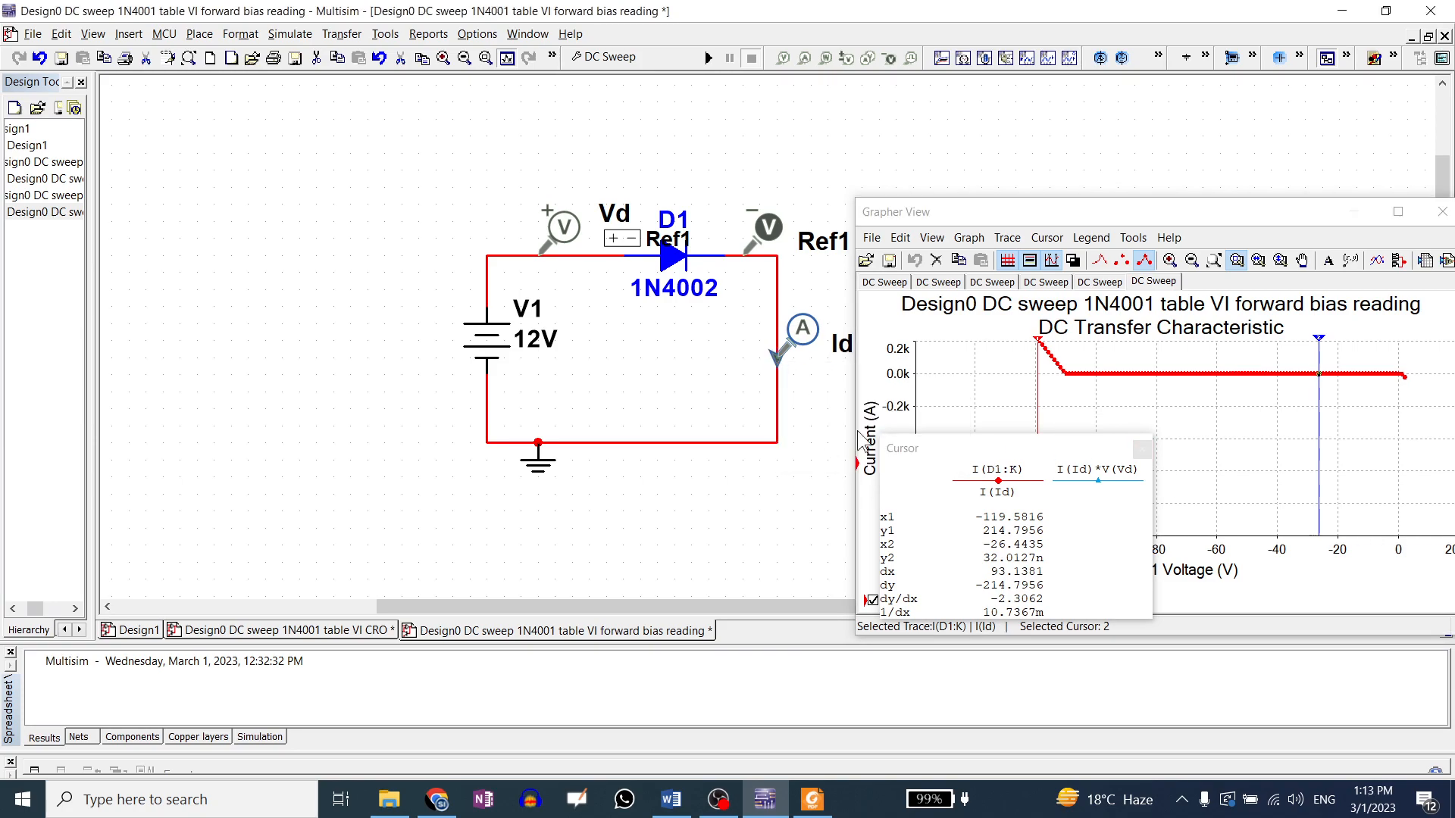
pyautogui.click(1144, 451)
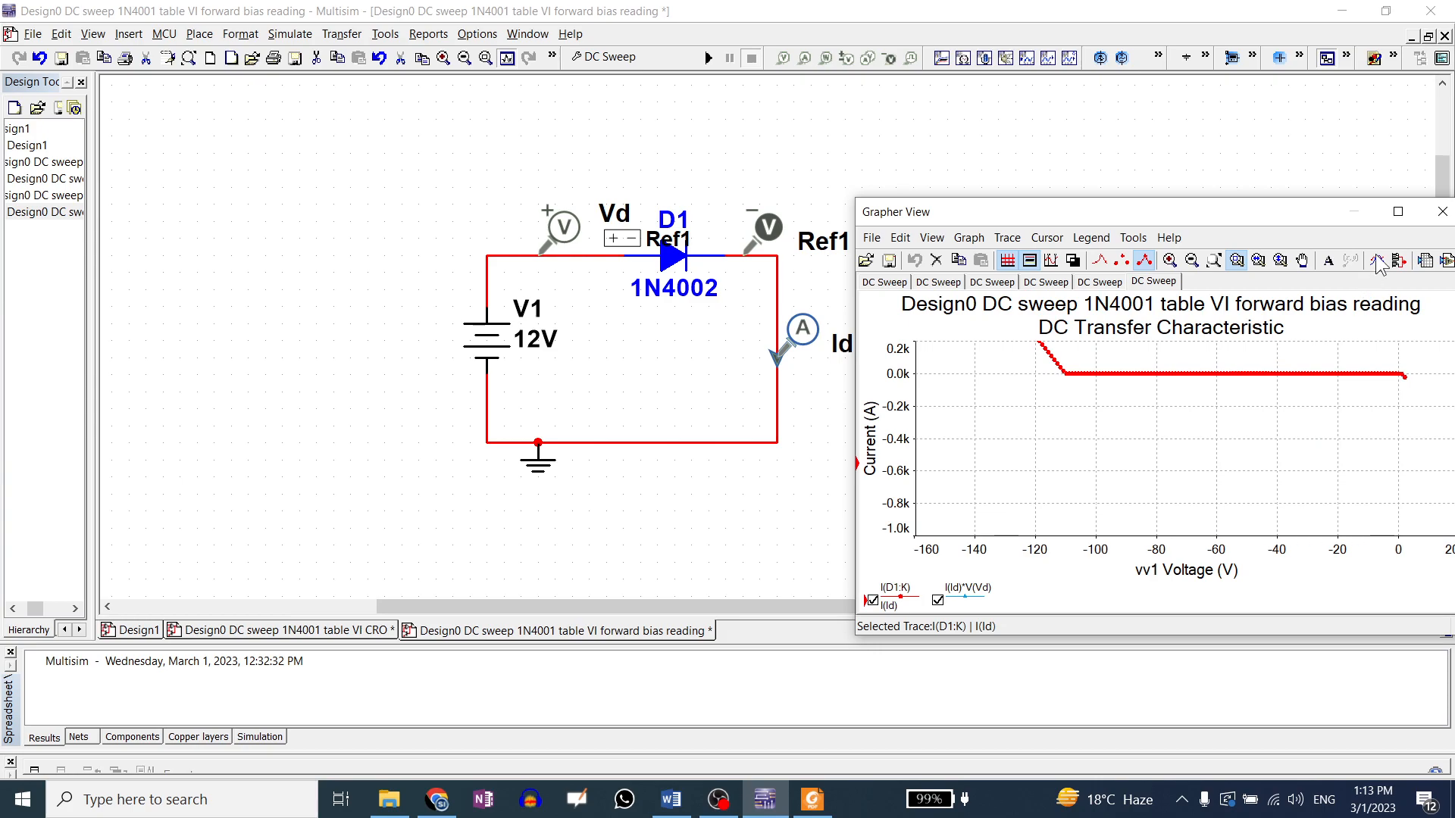
pyautogui.moveTo(1352, 216); pyautogui.dragTo(1275, 216)
pyautogui.click(1357, 216)
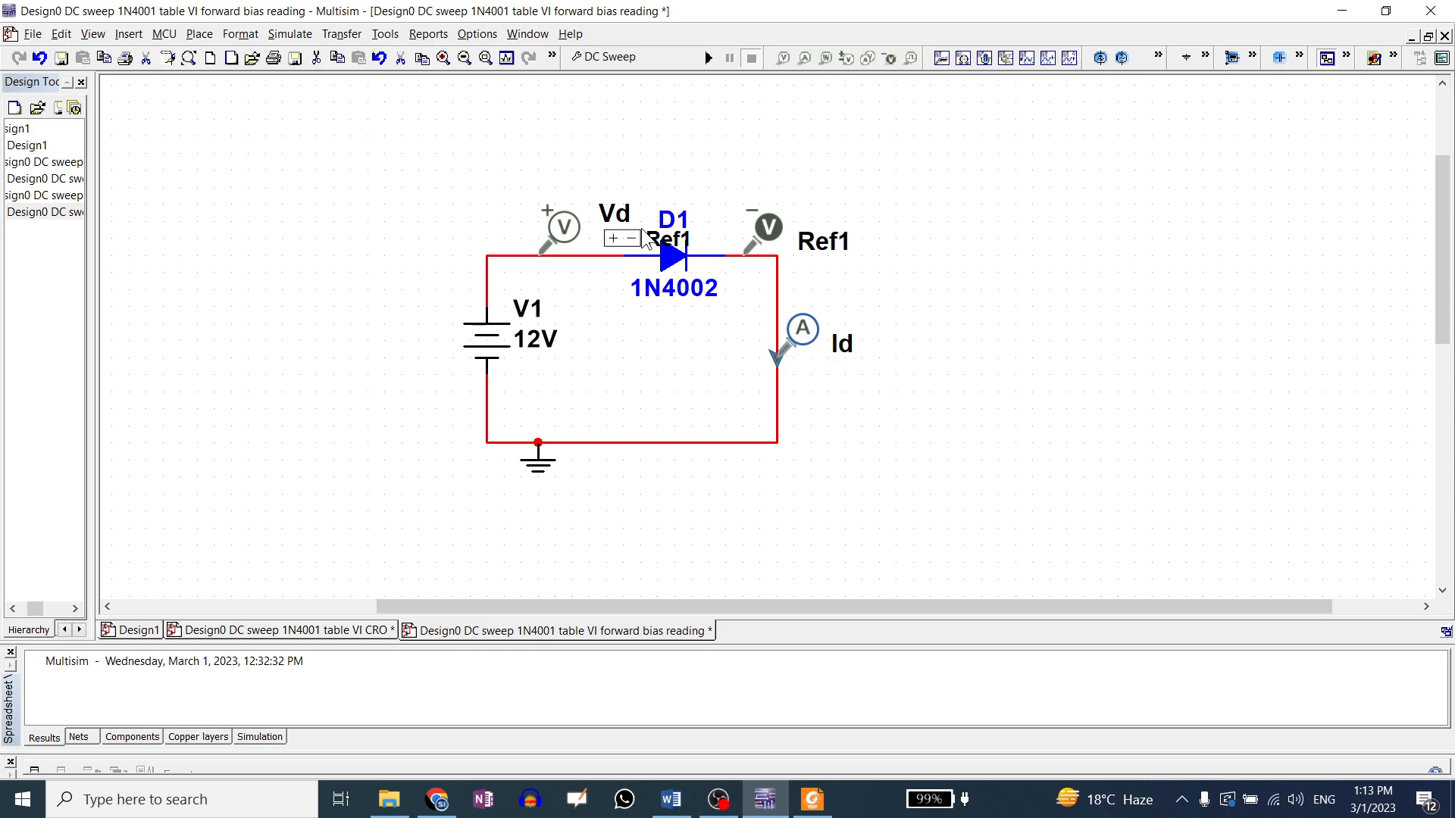
pyautogui.scroll(1, 550, 306)
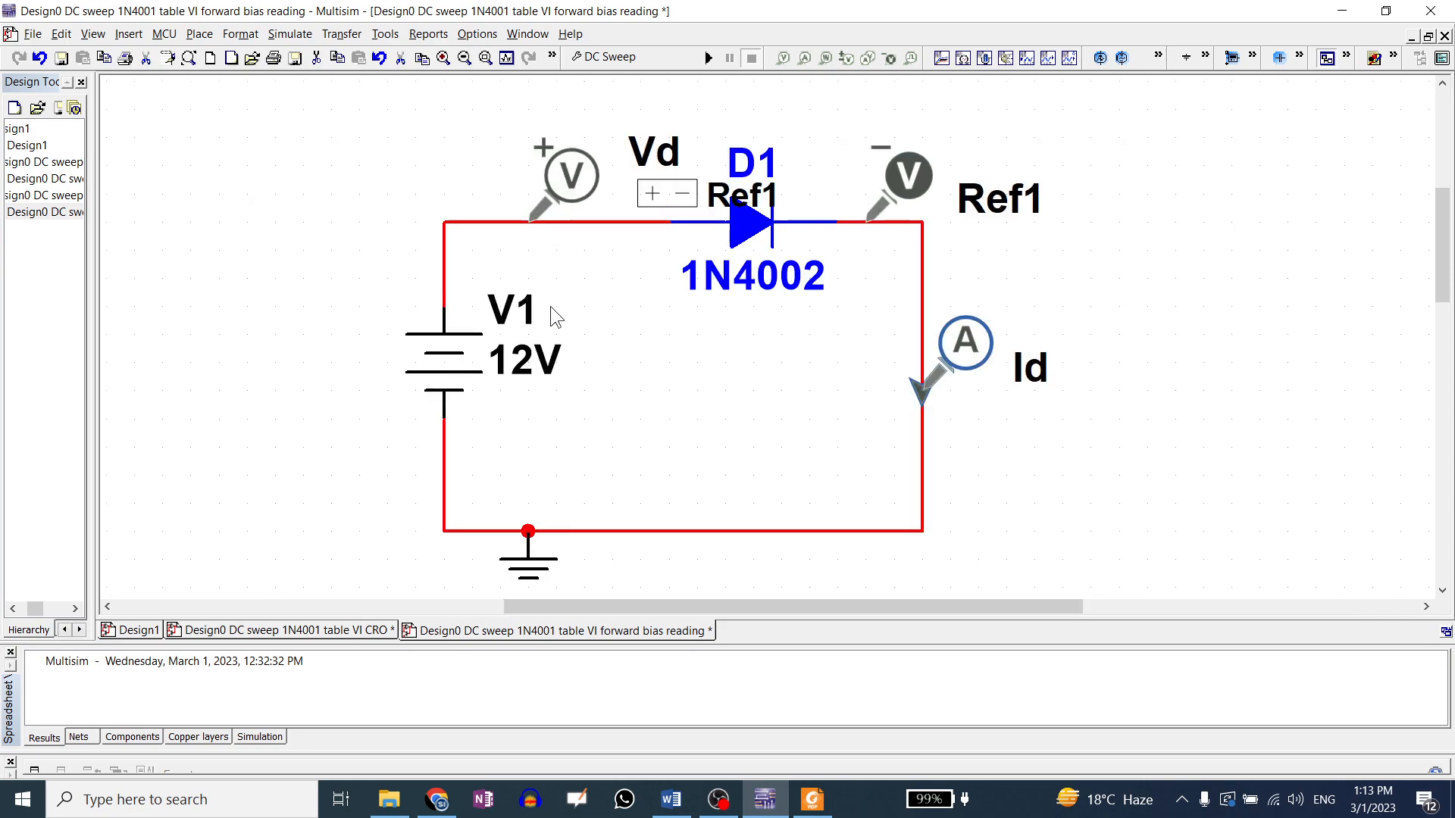
pyautogui.scroll(-1, 550, 306)
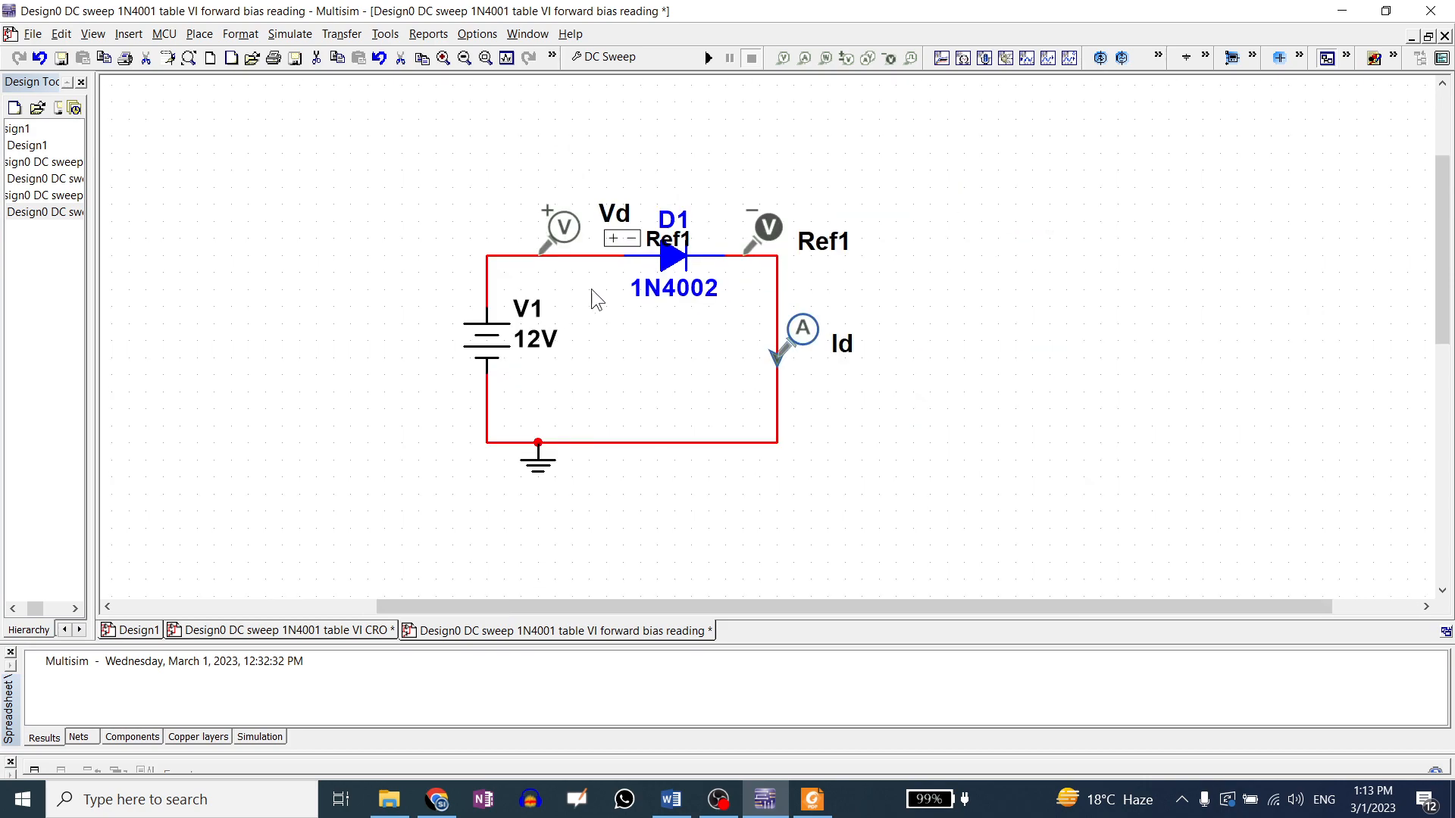
pyautogui.click(707, 58)
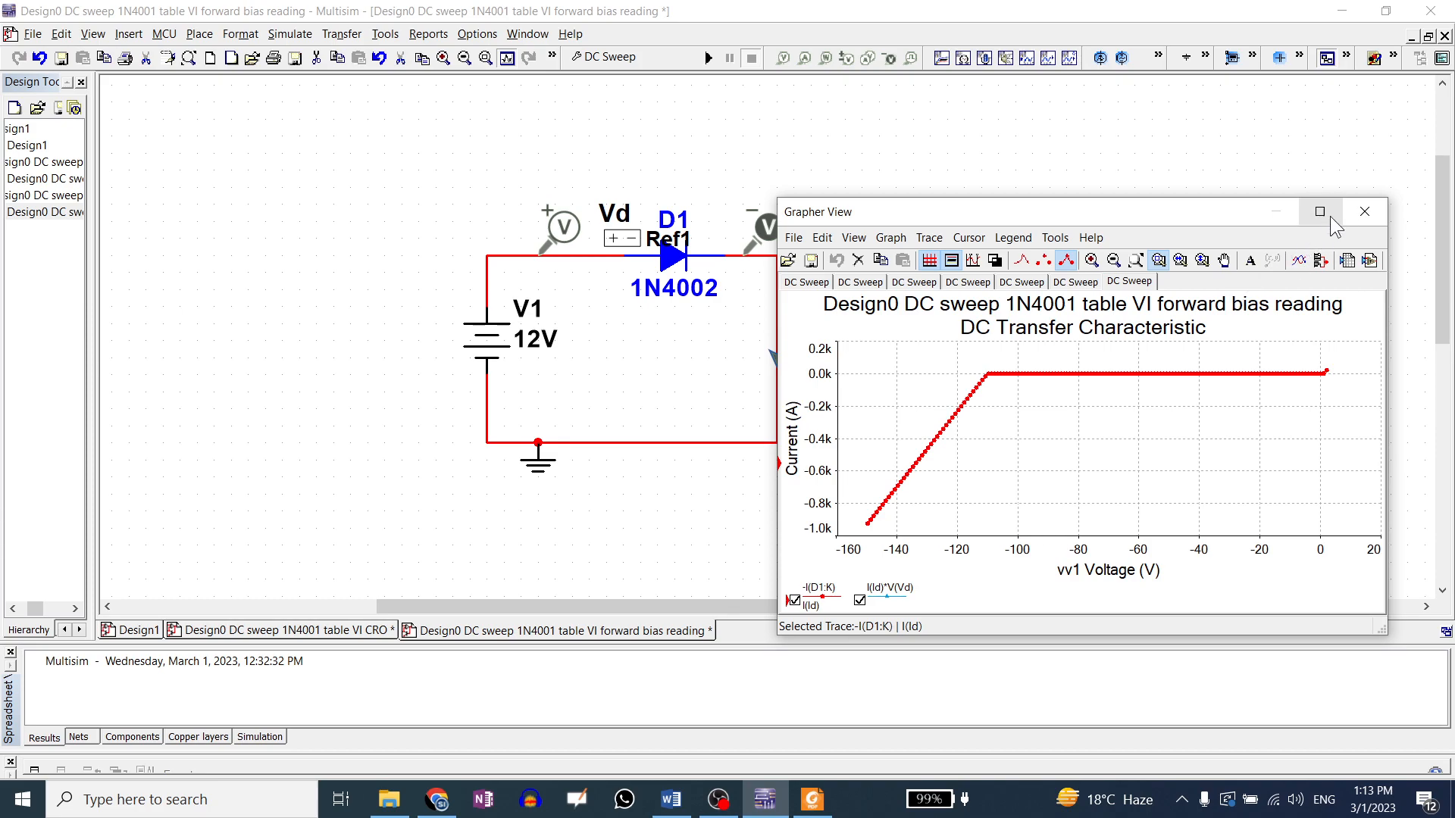
pyautogui.click(1364, 212)
# - Replace diode D1 with a 1N4001 from the Master Database's DIODE family
pyautogui.doubleClick(676, 259)
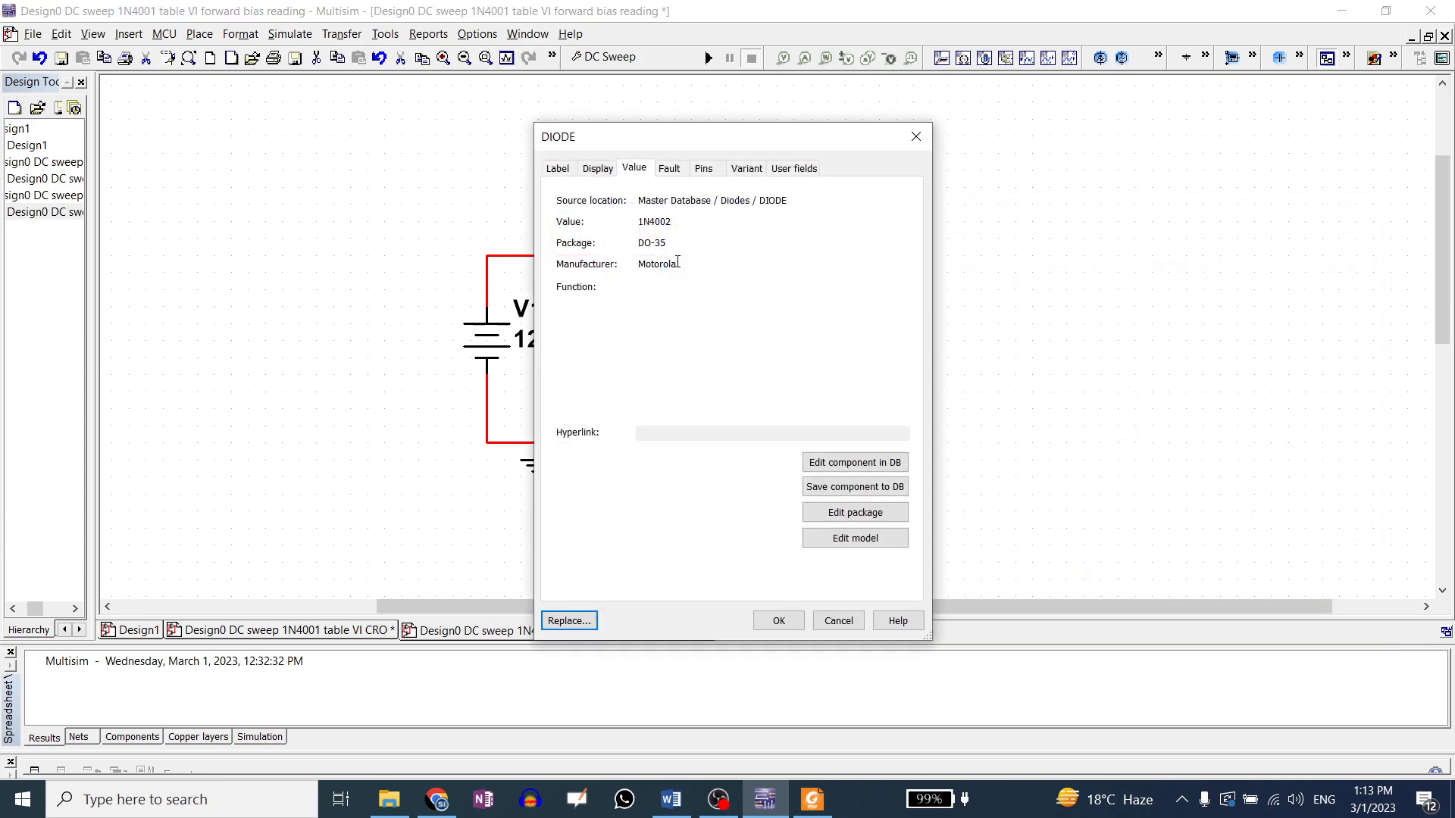
pyautogui.click(569, 621)
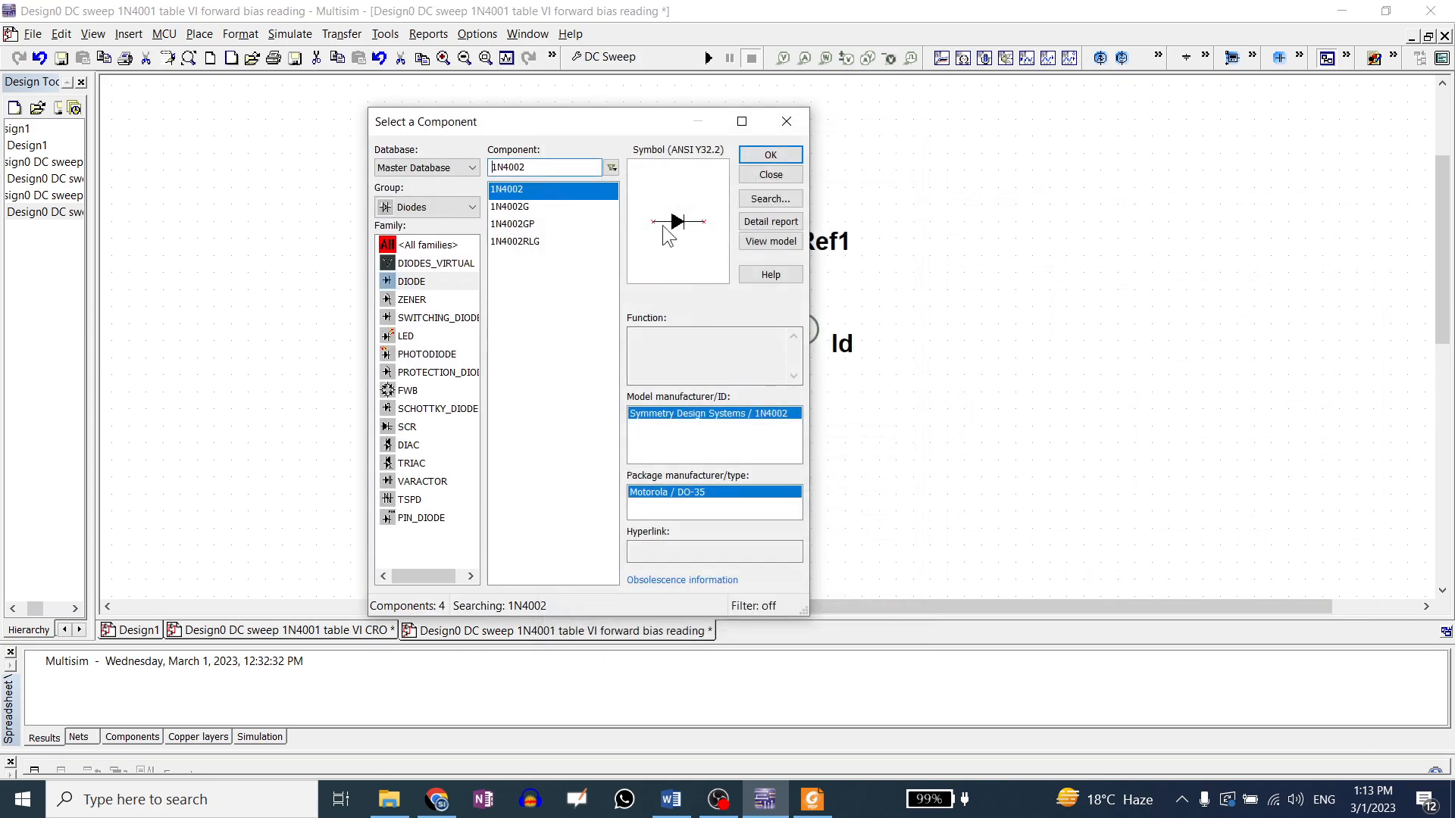
pyautogui.press('BackSpace')
pyautogui.write('1')
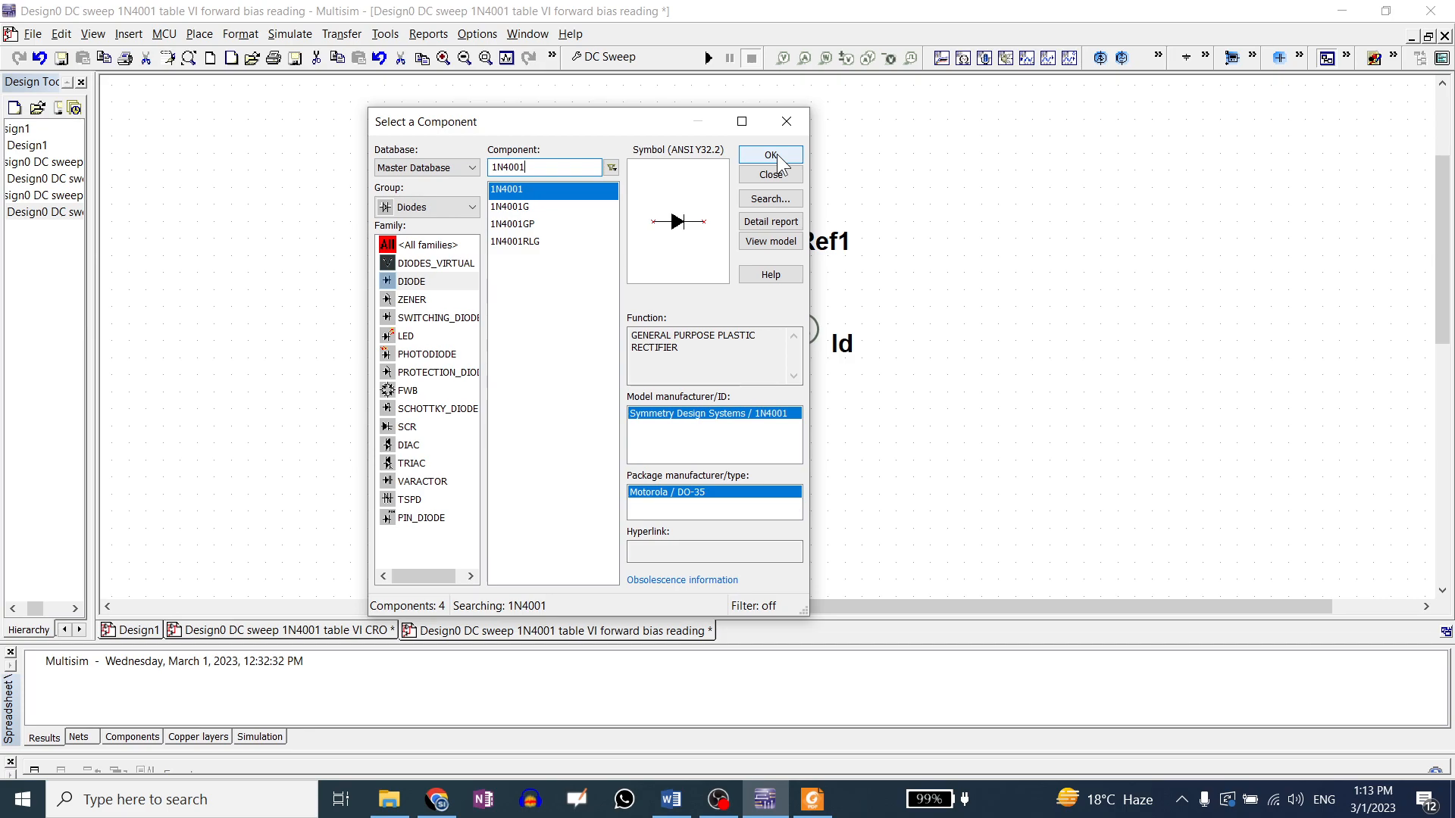
pyautogui.click(771, 156)
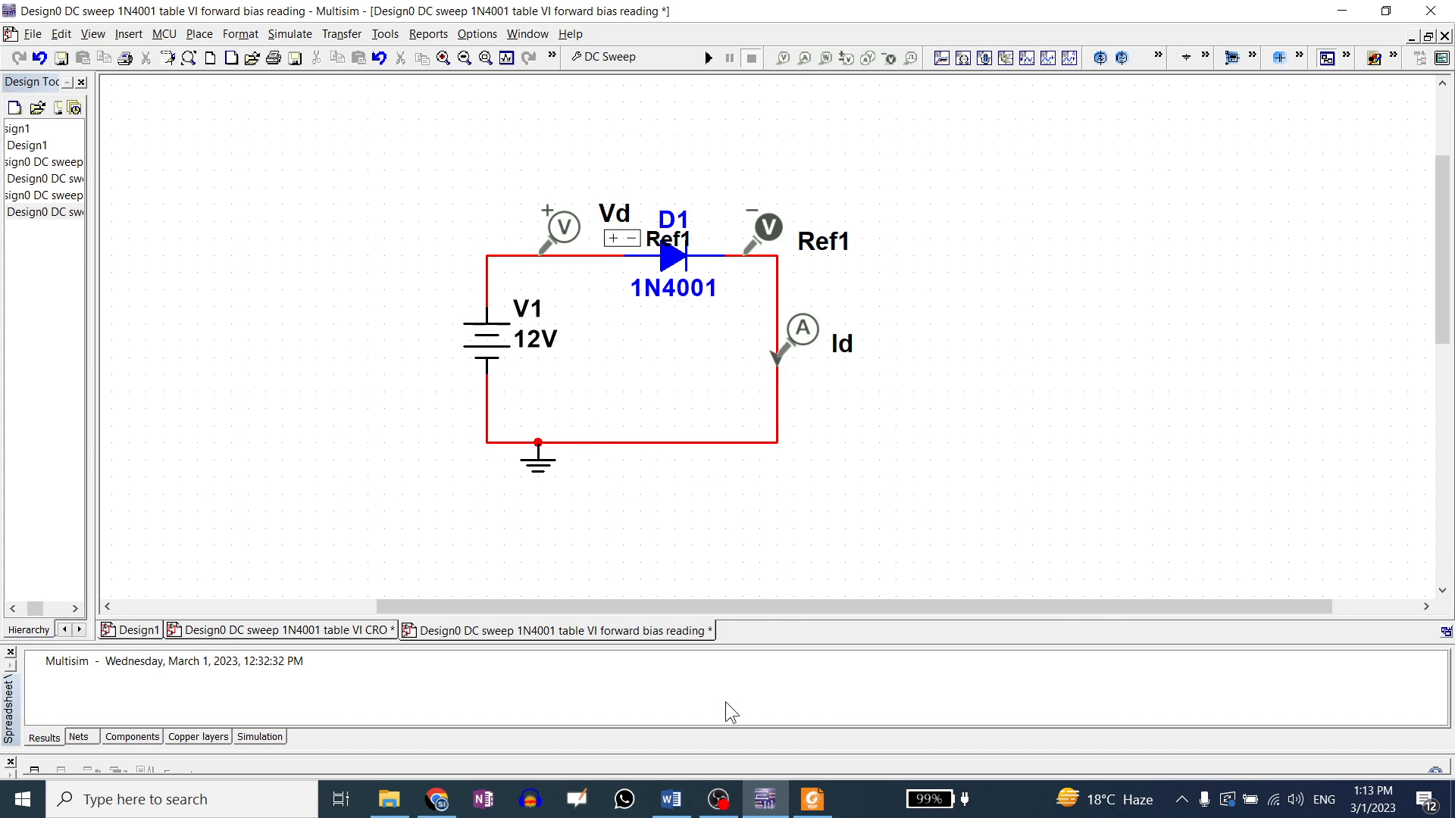
# - Switch to the diode datasheet in Foxit Reader and check the 4001's peak repetitive reverse voltage and forward voltage
pyautogui.click(812, 800)
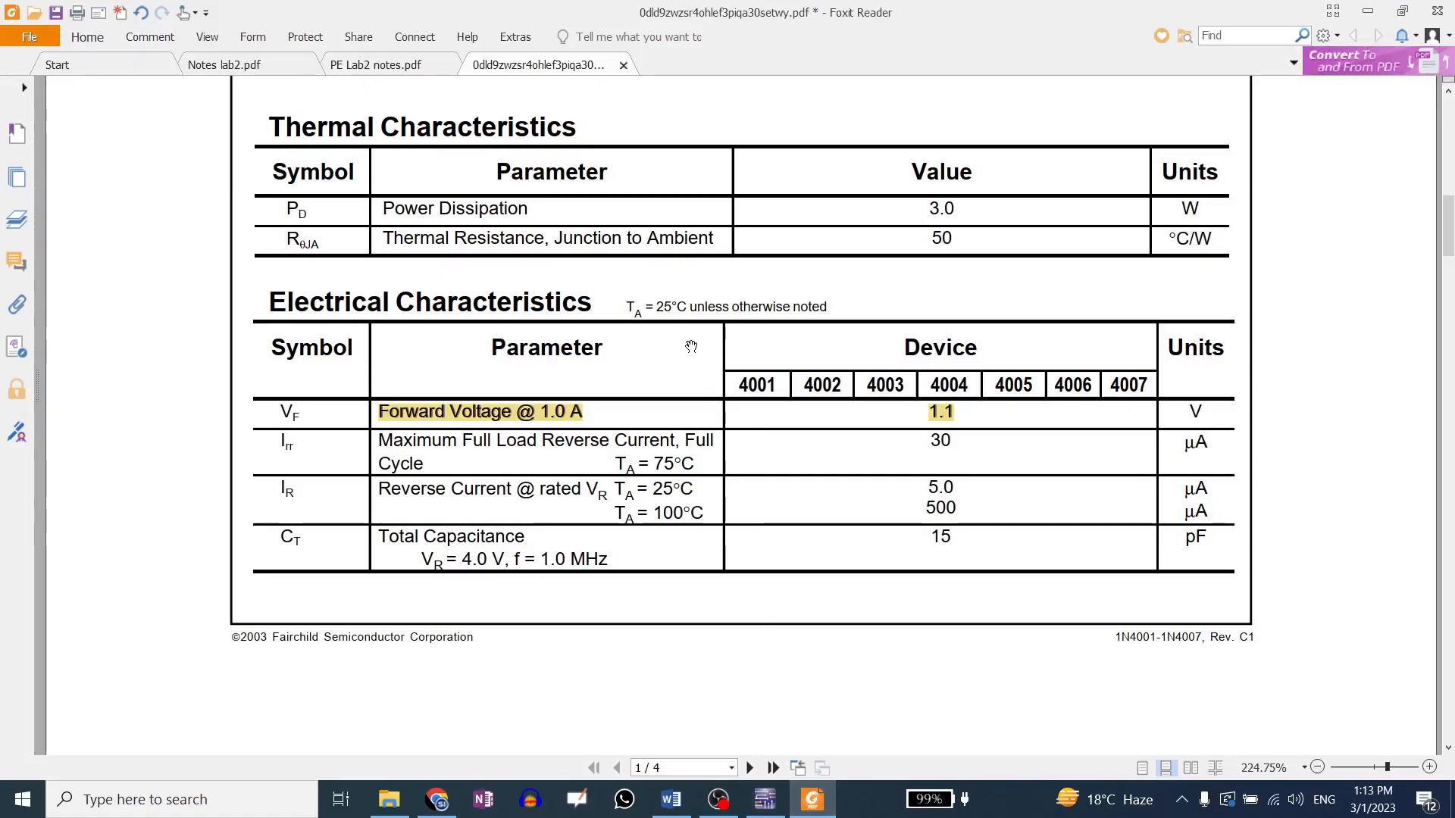
pyautogui.scroll(1, 792, 462)
pyautogui.scroll(4, 793, 461)
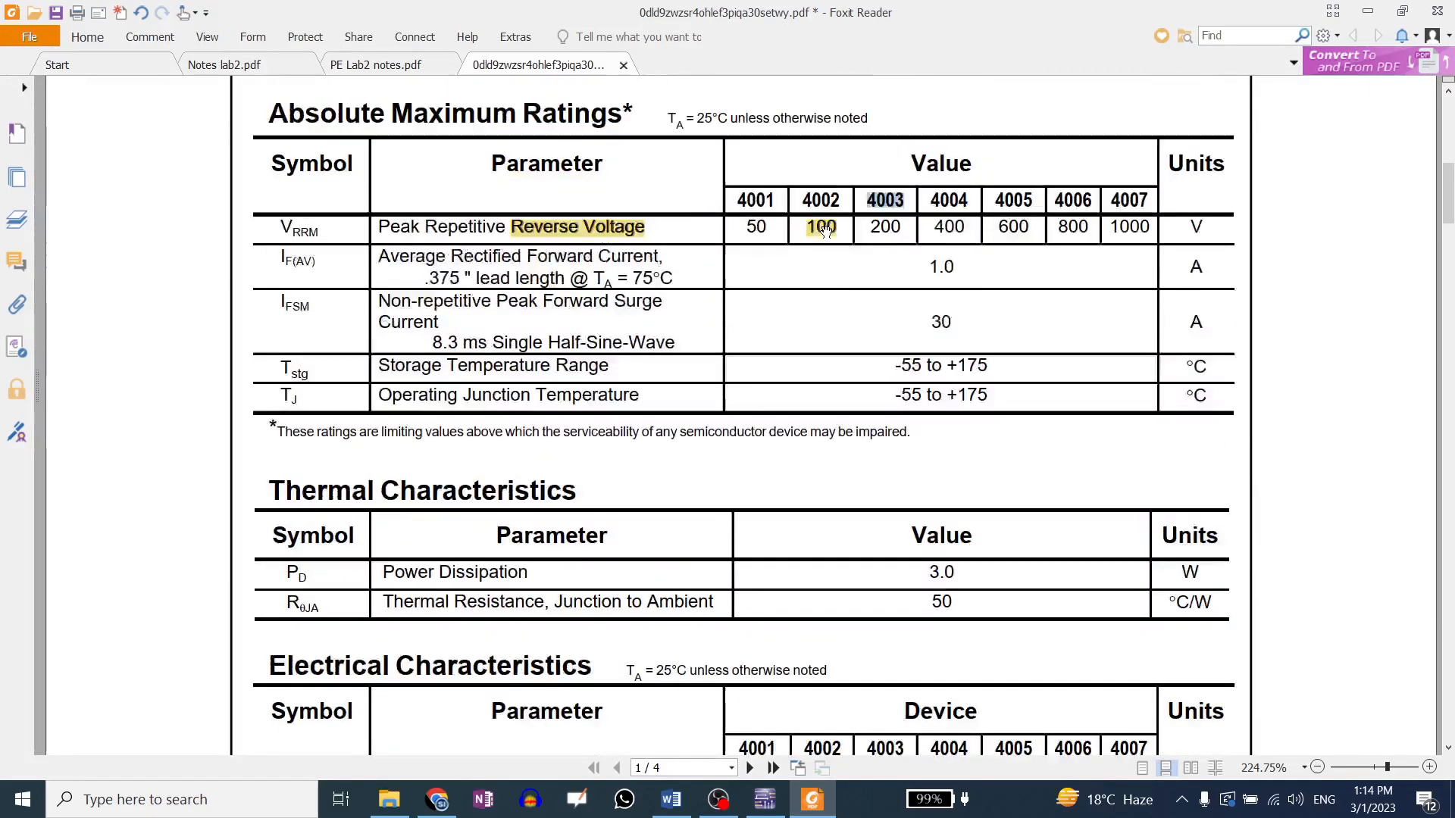
pyautogui.click(738, 249)
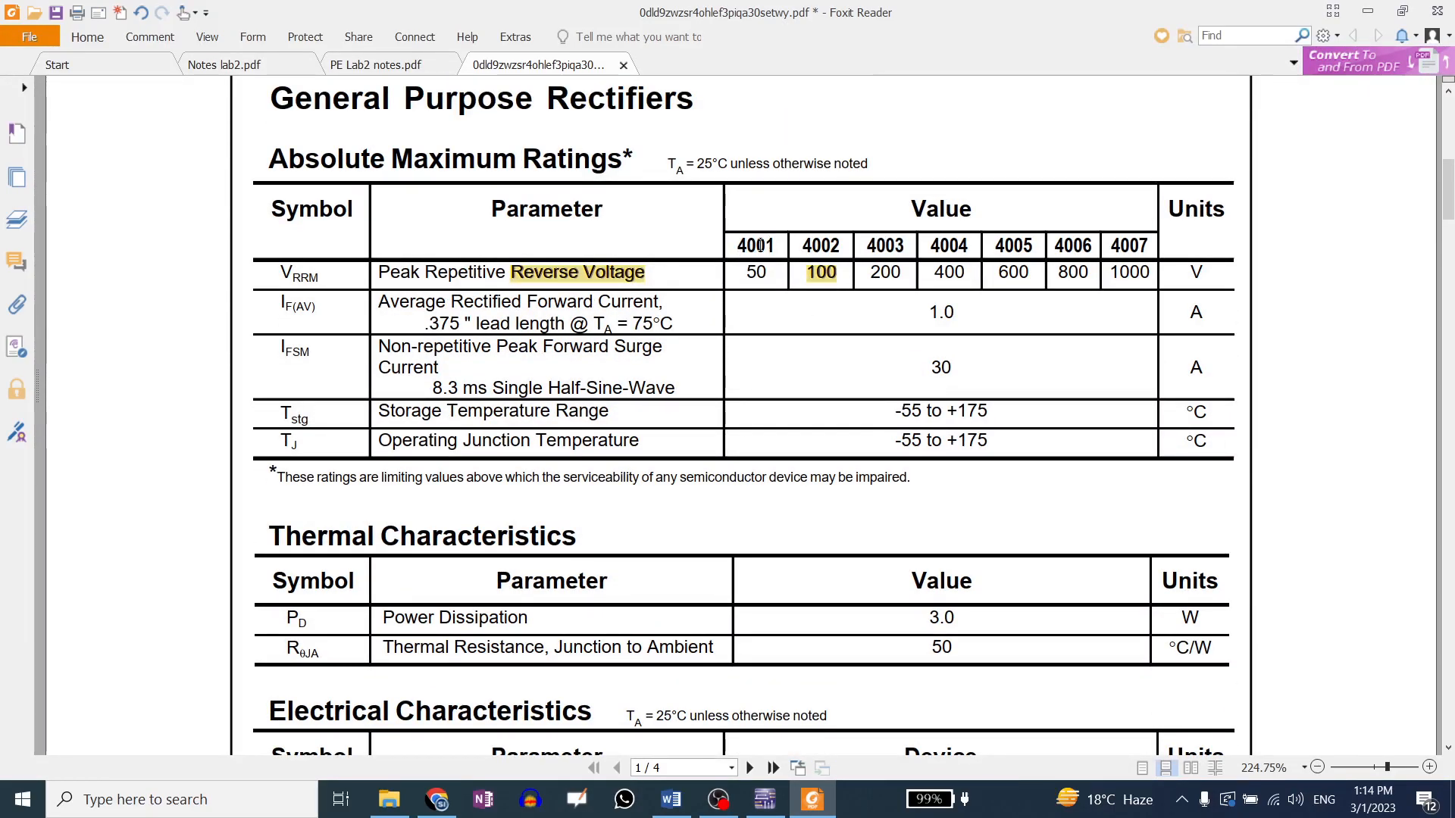
pyautogui.moveTo(741, 248); pyautogui.dragTo(767, 277)
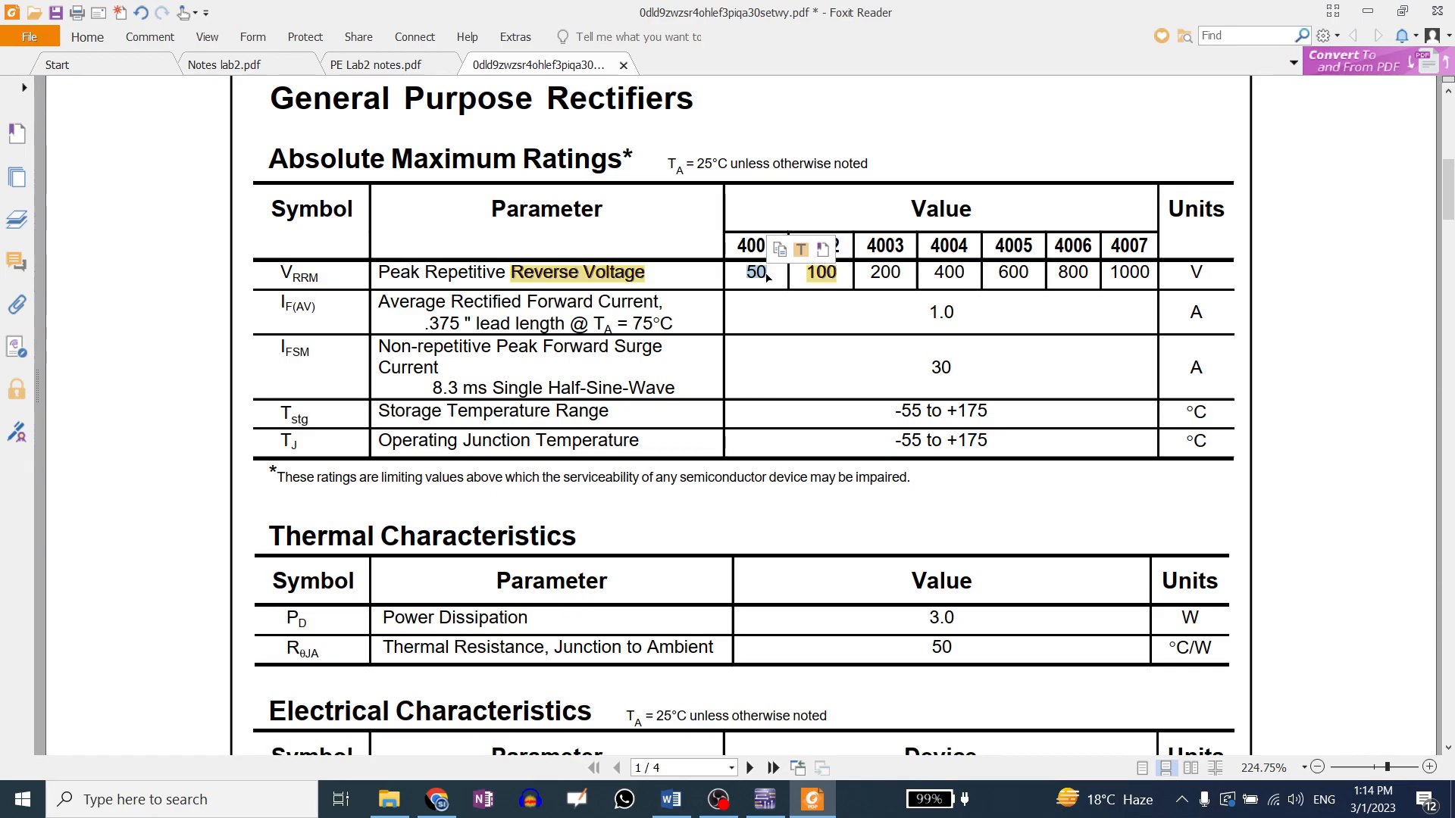
pyautogui.scroll(-3, 884, 389)
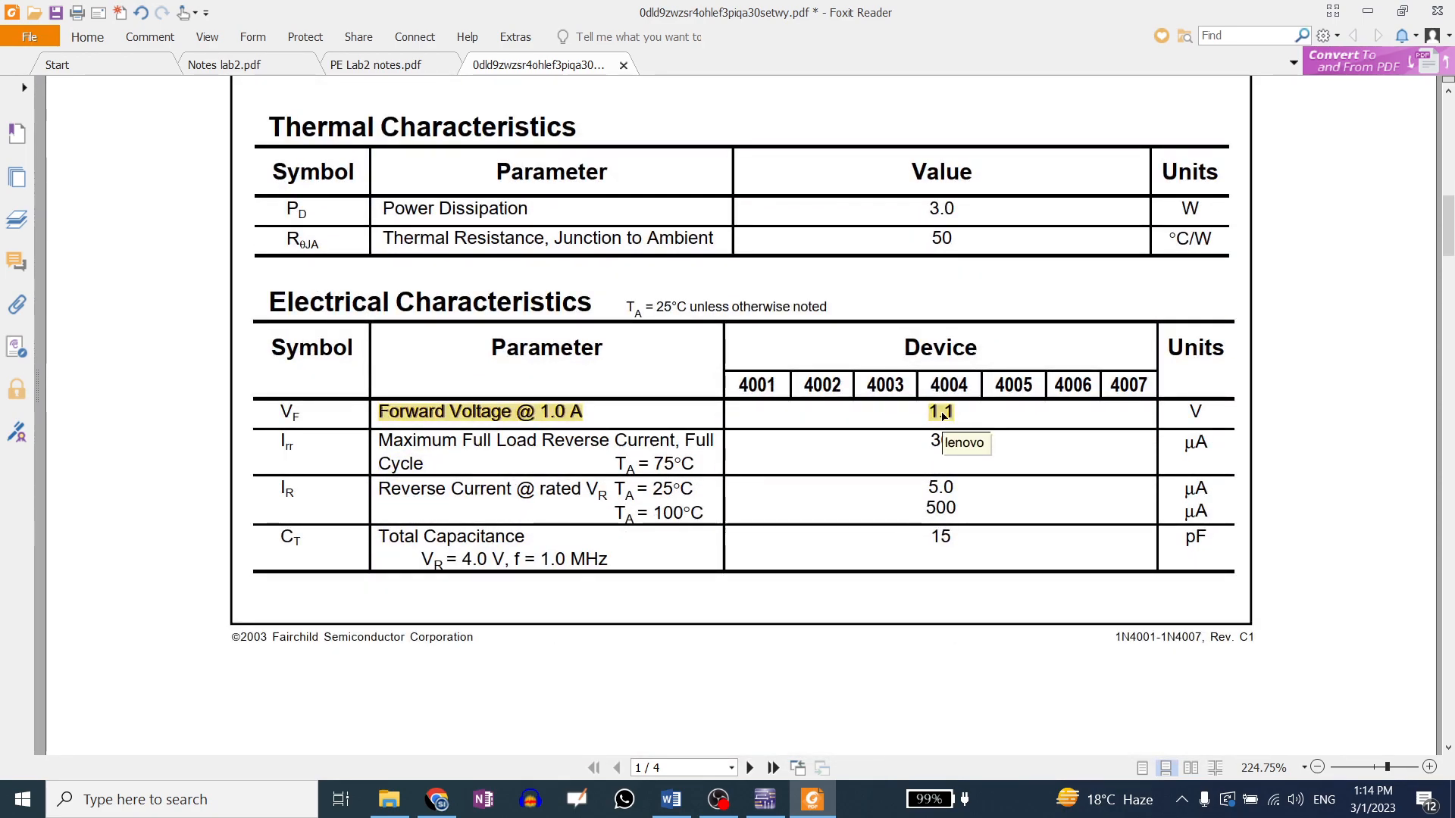
# - Switch back to Multisim and run the V1 DC sweep with a start value of -60 V and an increment of 0.5 V
pyautogui.click(763, 797)
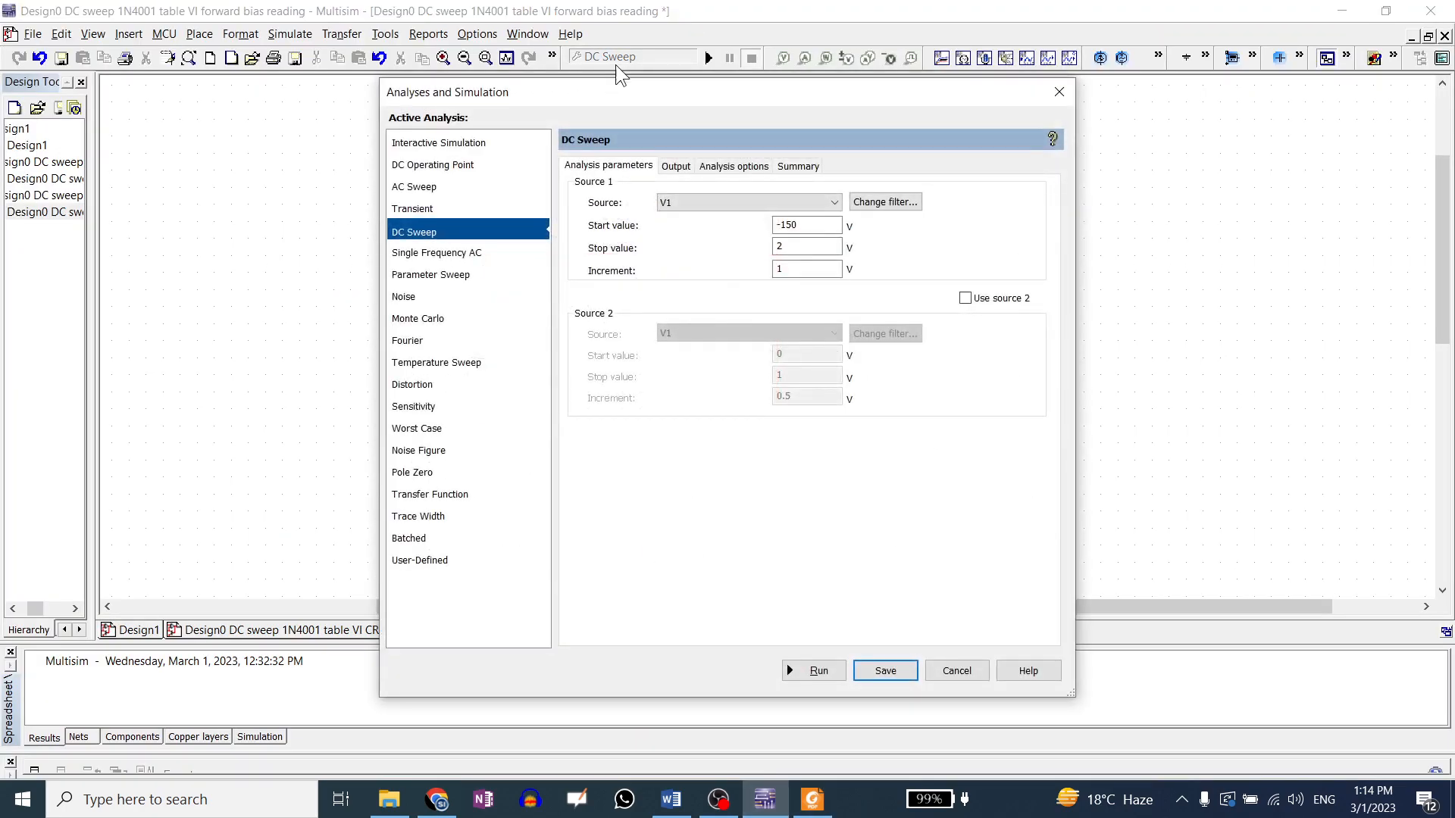
pyautogui.moveTo(797, 225); pyautogui.dragTo(769, 244)
pyautogui.write('60')
pyautogui.press('Tab')
pyautogui.write('0.5')
pyautogui.click(815, 666)
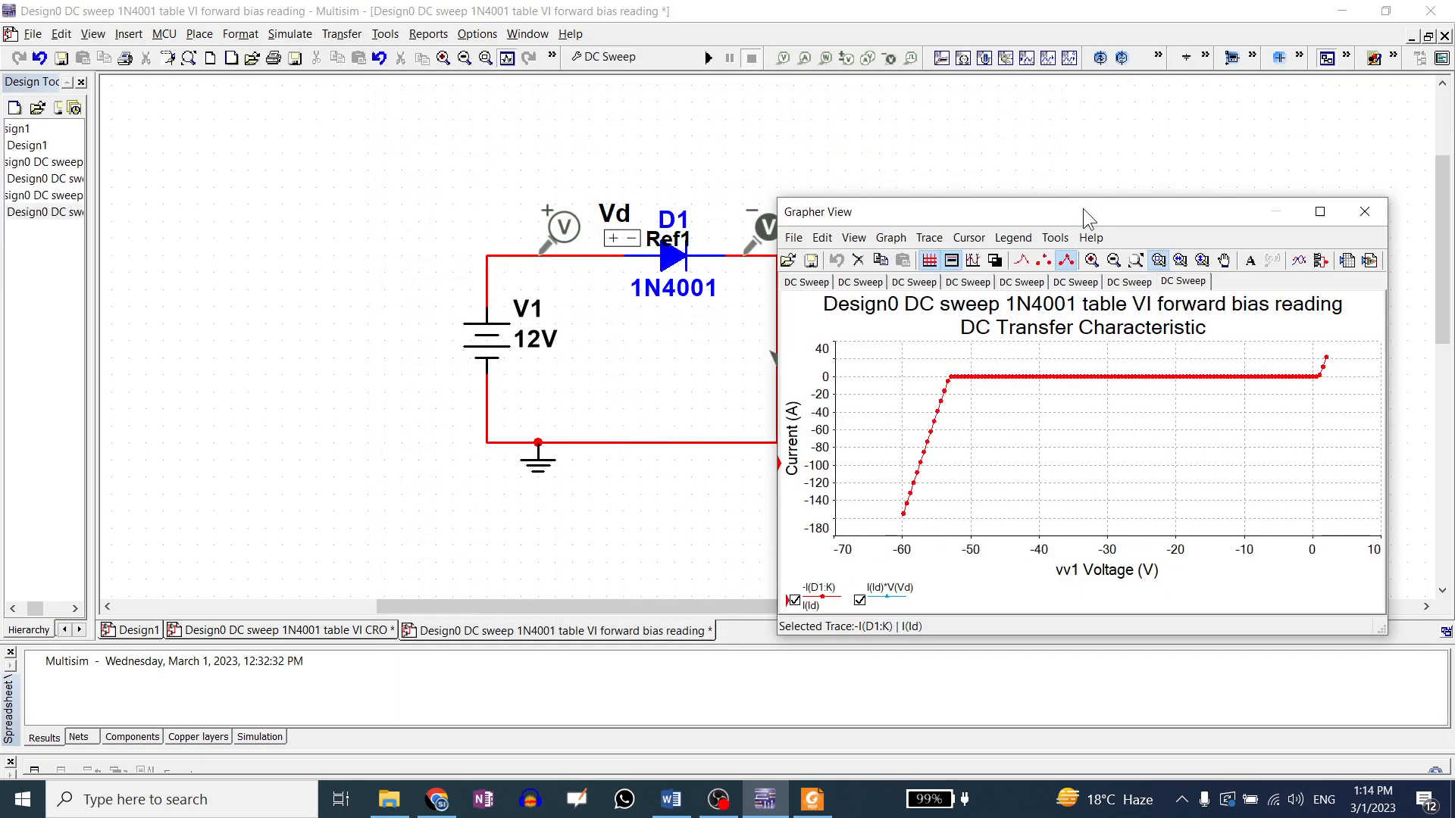
pyautogui.moveTo(1084, 207); pyautogui.dragTo(793, 169)
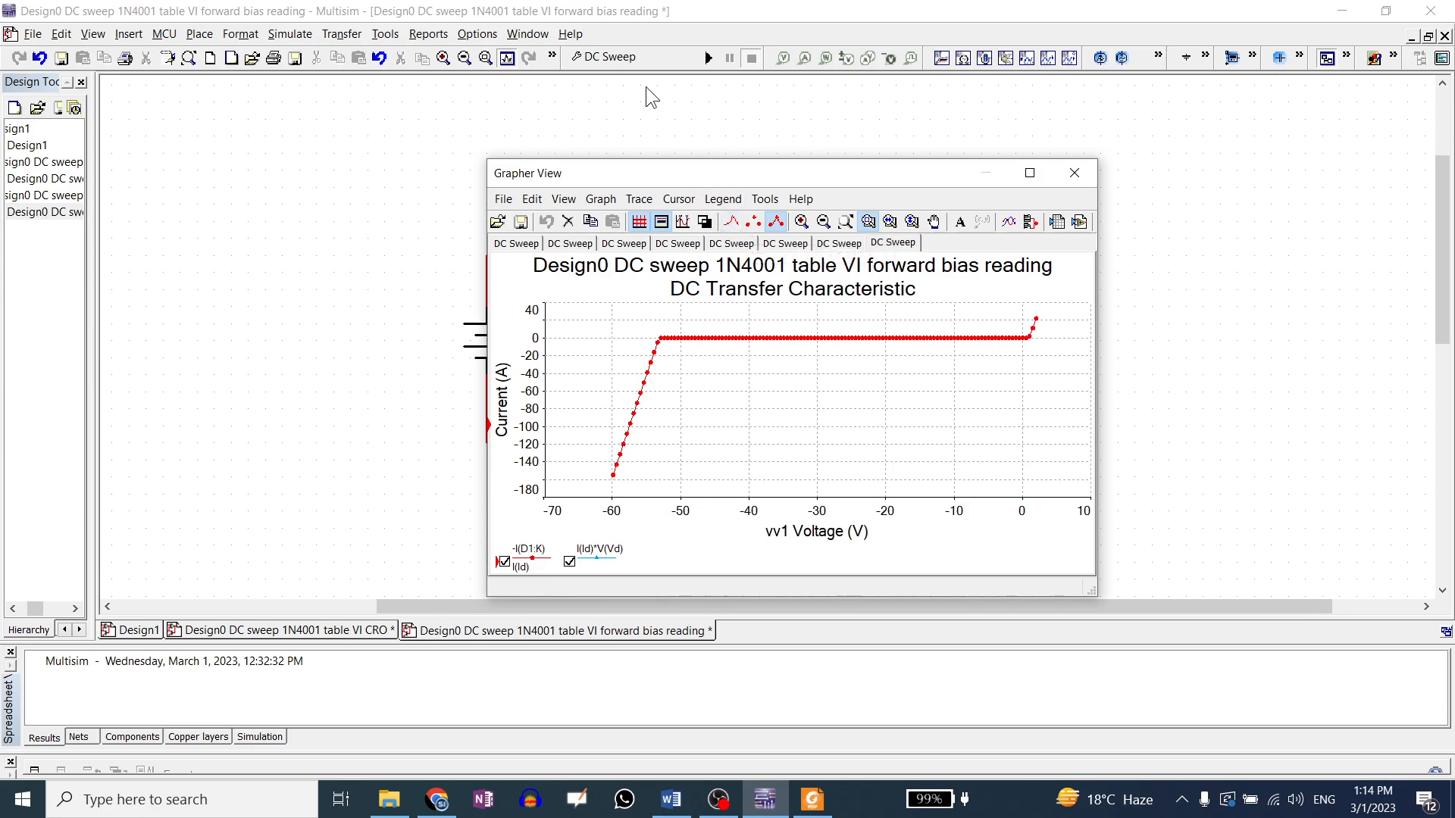
# - Reopen the DC sweep analysis parameters
pyautogui.click(638, 57)
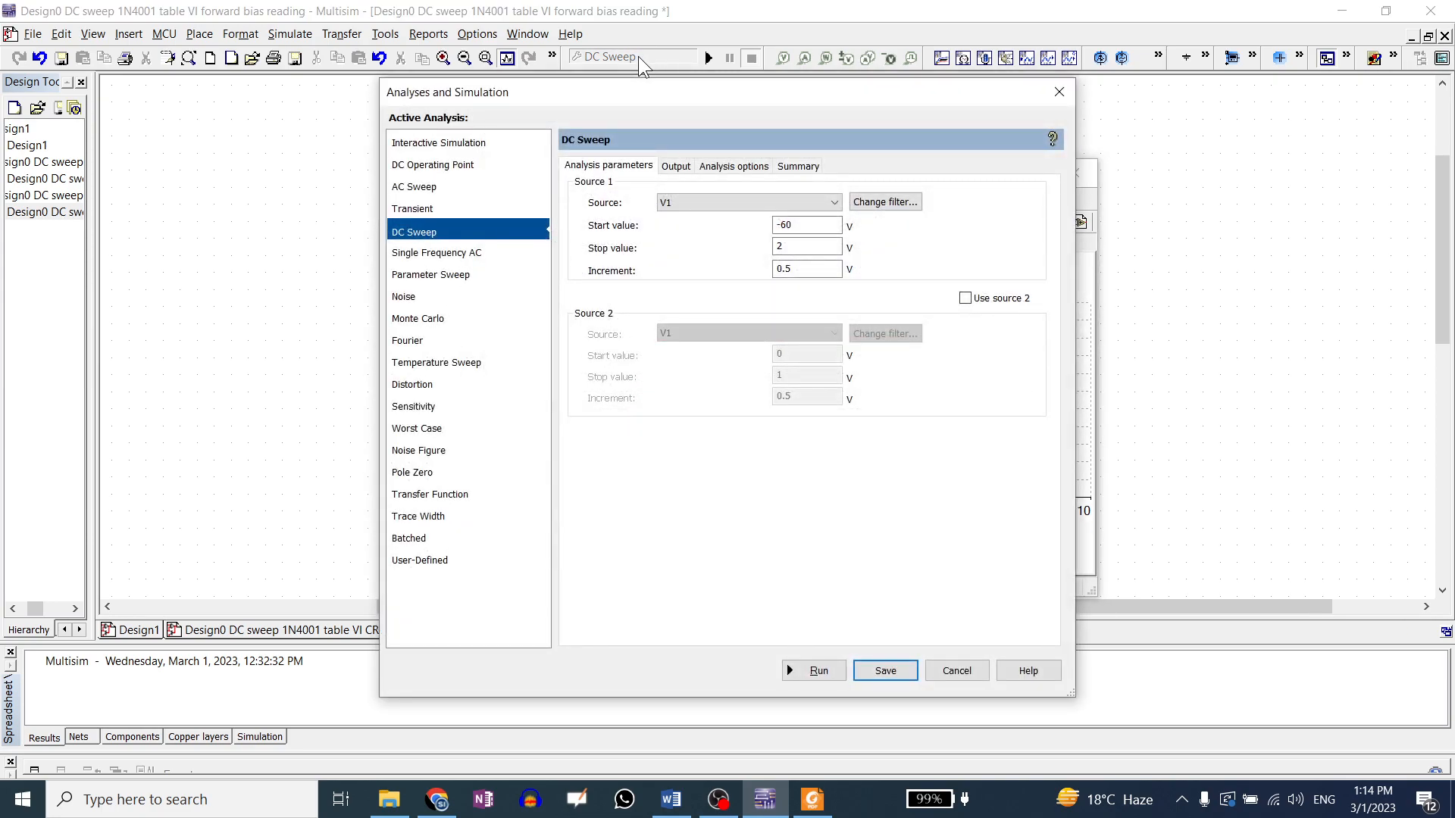